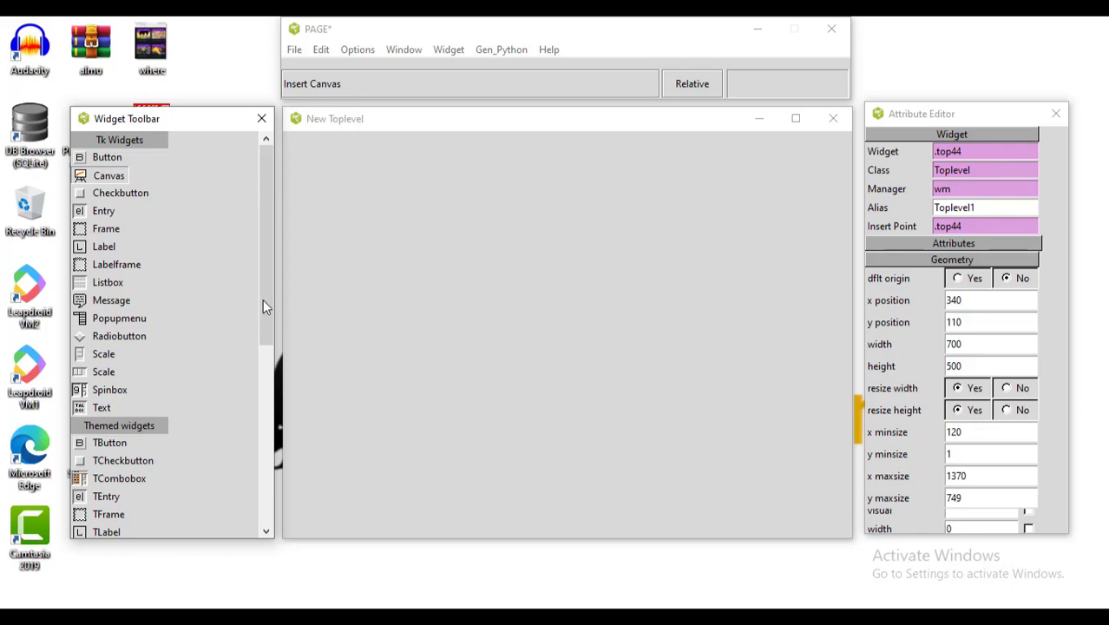
left_click_drag(268, 310, 302, 249)
left_click(469, 188)
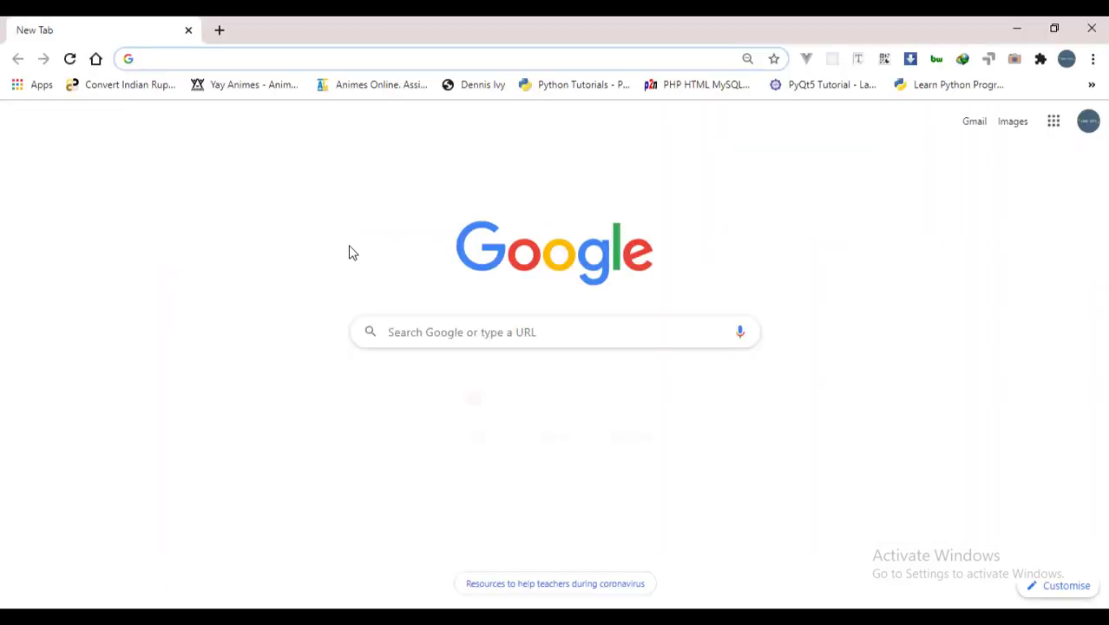
- Switch to Chrome, search Google for "python page" and open the page.sourceforge.net result for the PAGE GUI generator
left_click(466, 328)
type("p")
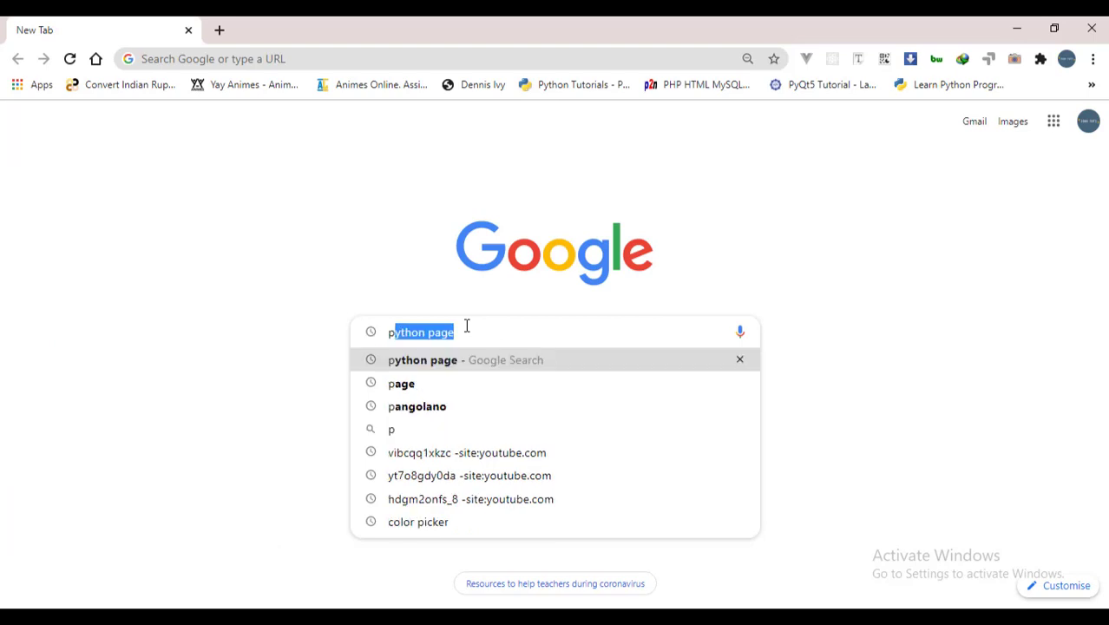
type("ython page")
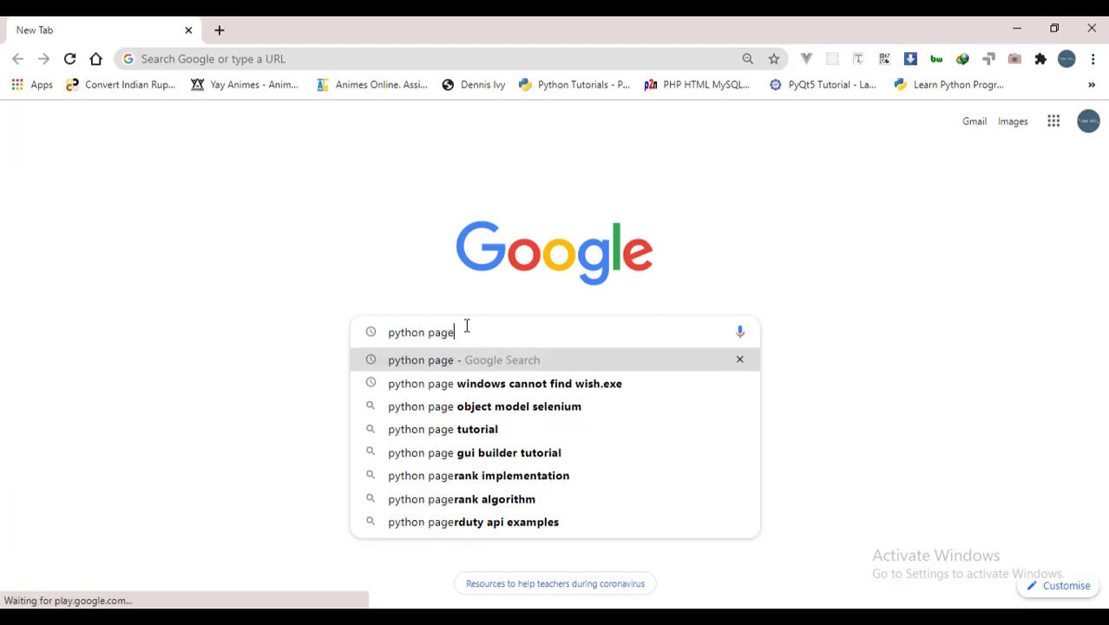
key("Return")
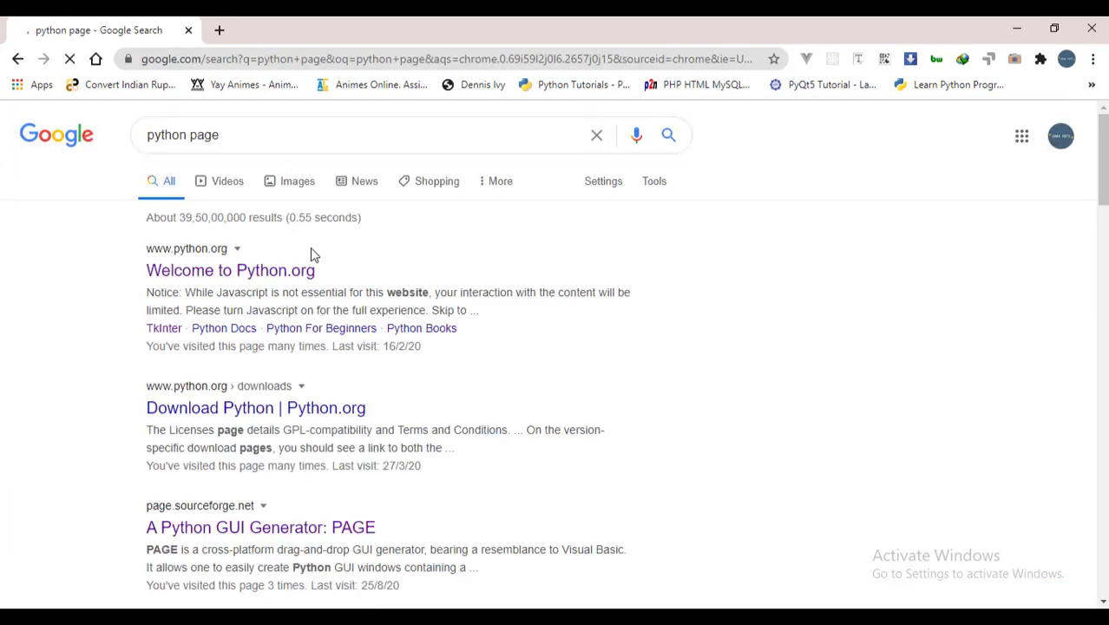
scroll(295, 289, "down", 3)
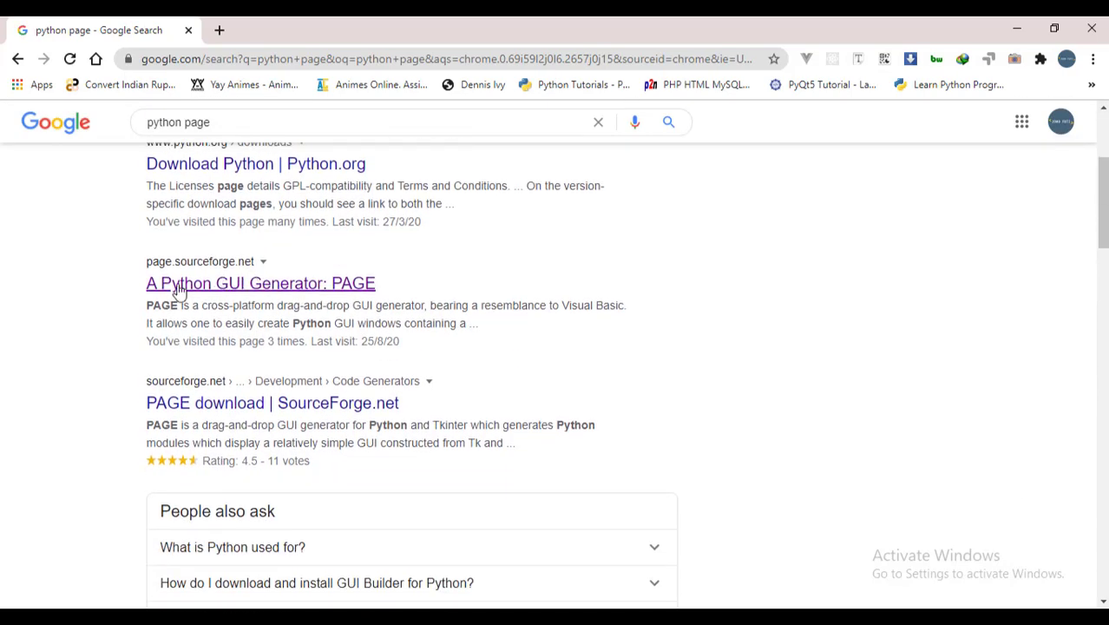
left_click(224, 286)
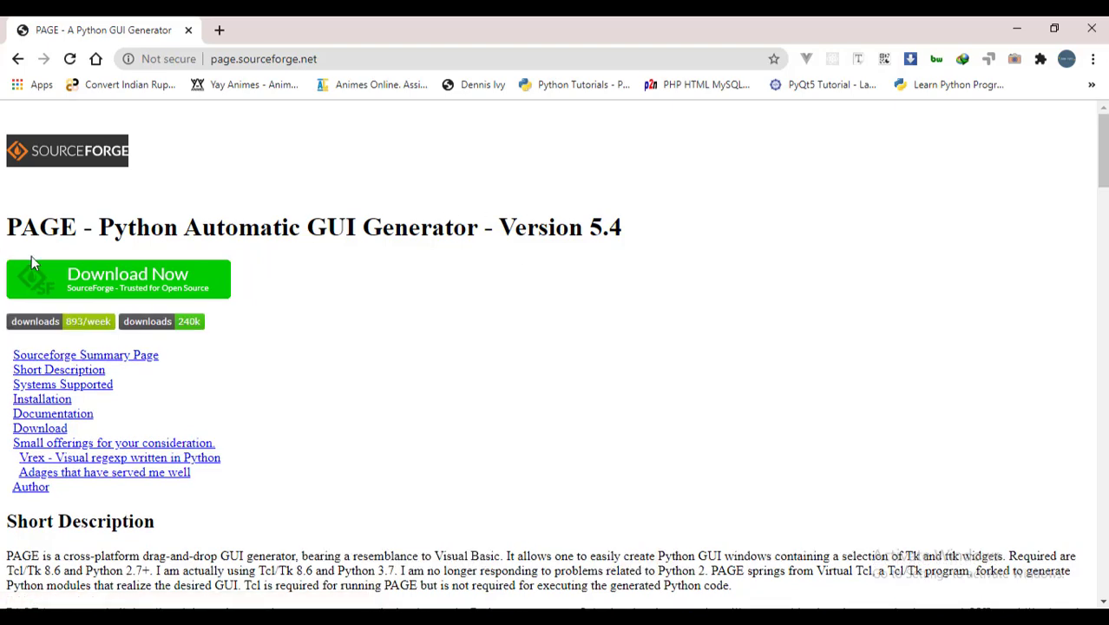
- Download PAGE 5.4, restore the removed page-5.4 (1).exe entry in the downloads list, and close the SourceForge page
left_click(150, 290)
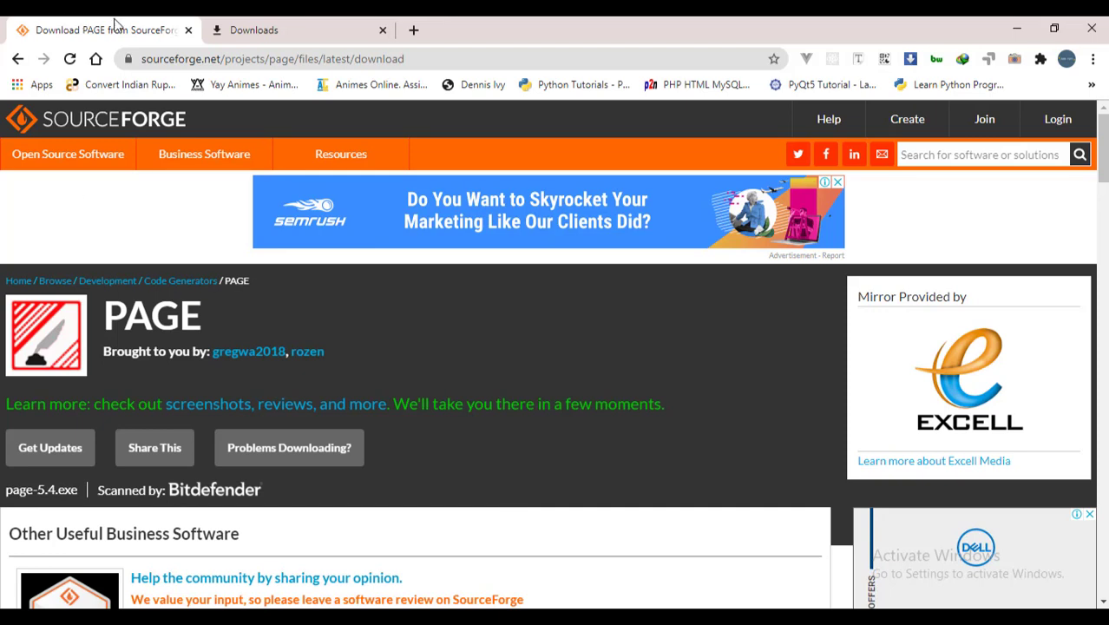
left_click(219, 26)
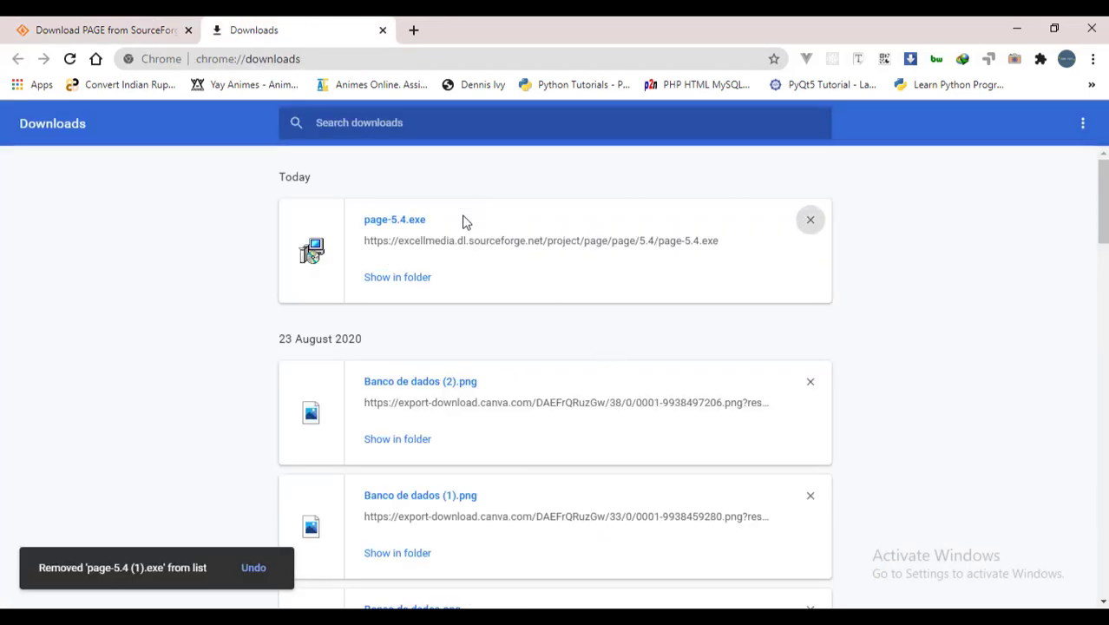
left_click(256, 569)
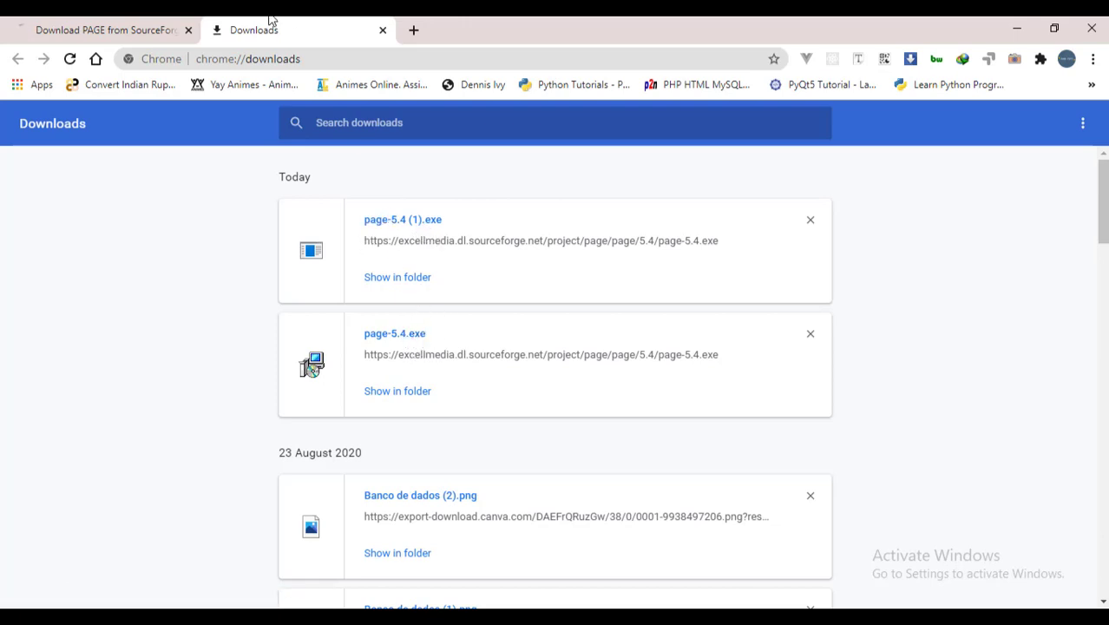
left_click(188, 29)
- Search Google in a new tab for "ActiveTcl download" and open ActiveState's Download and Install Tcl result
left_click(220, 33)
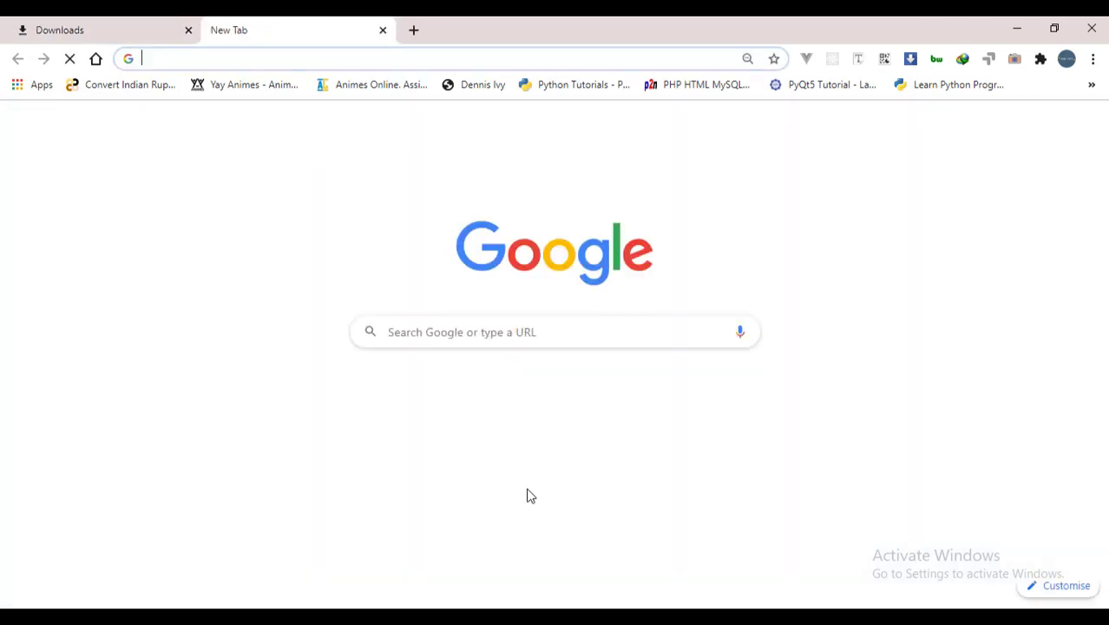
left_click(516, 337)
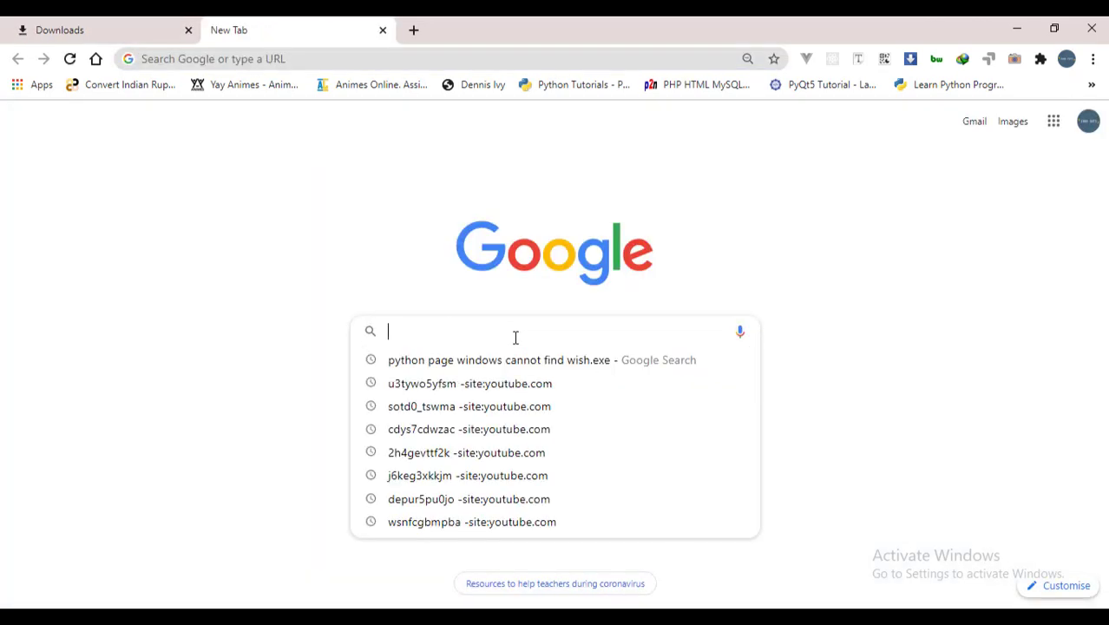
type("ActiveTcl")
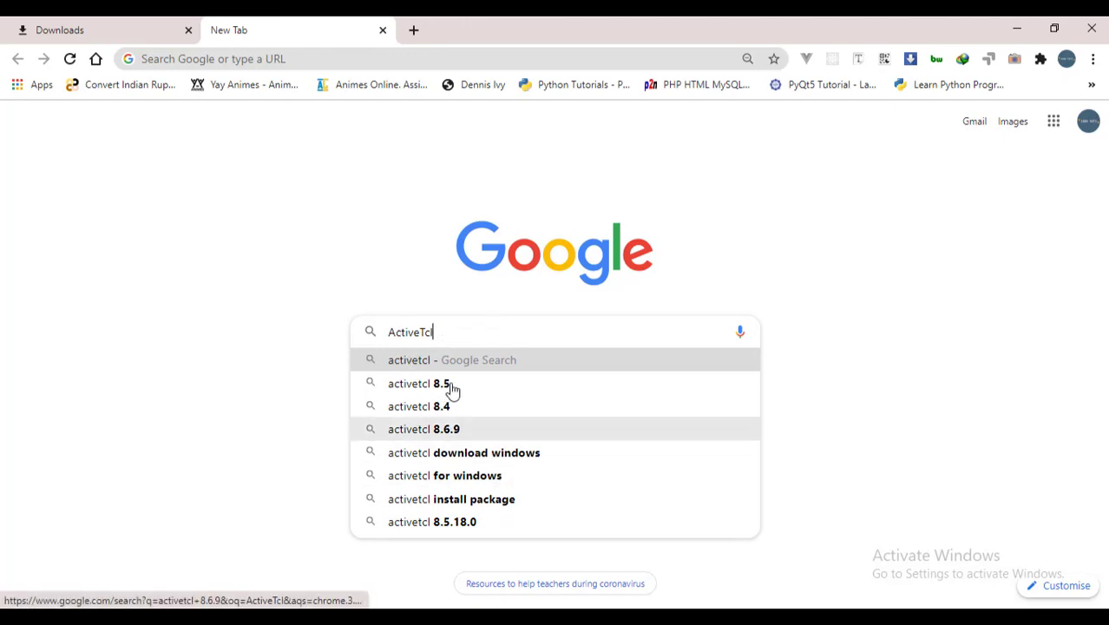
type(" download")
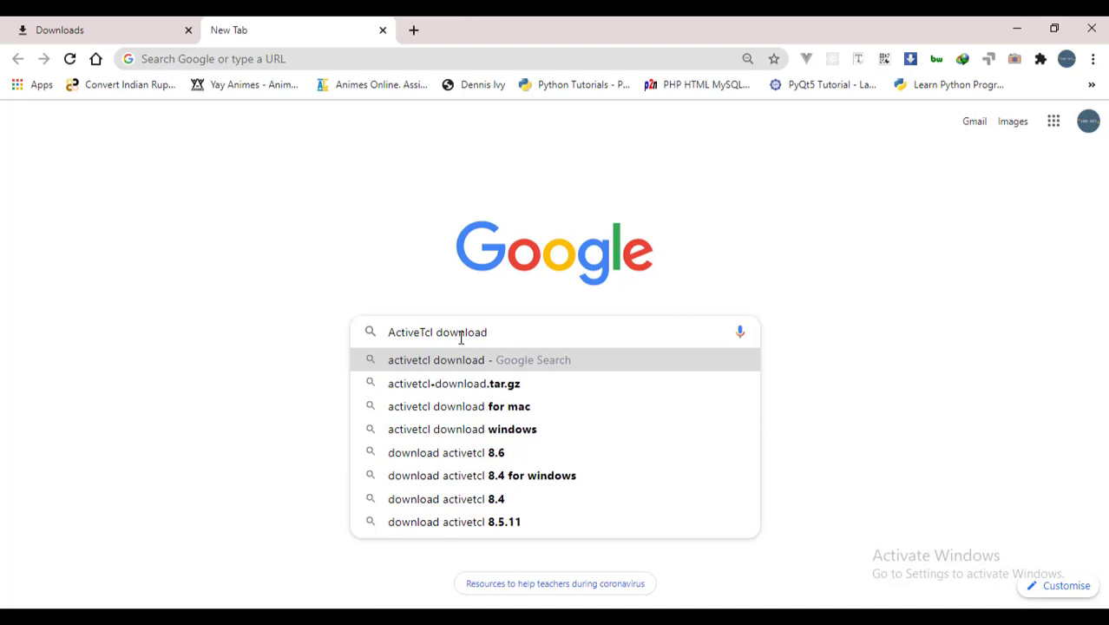
key("Return")
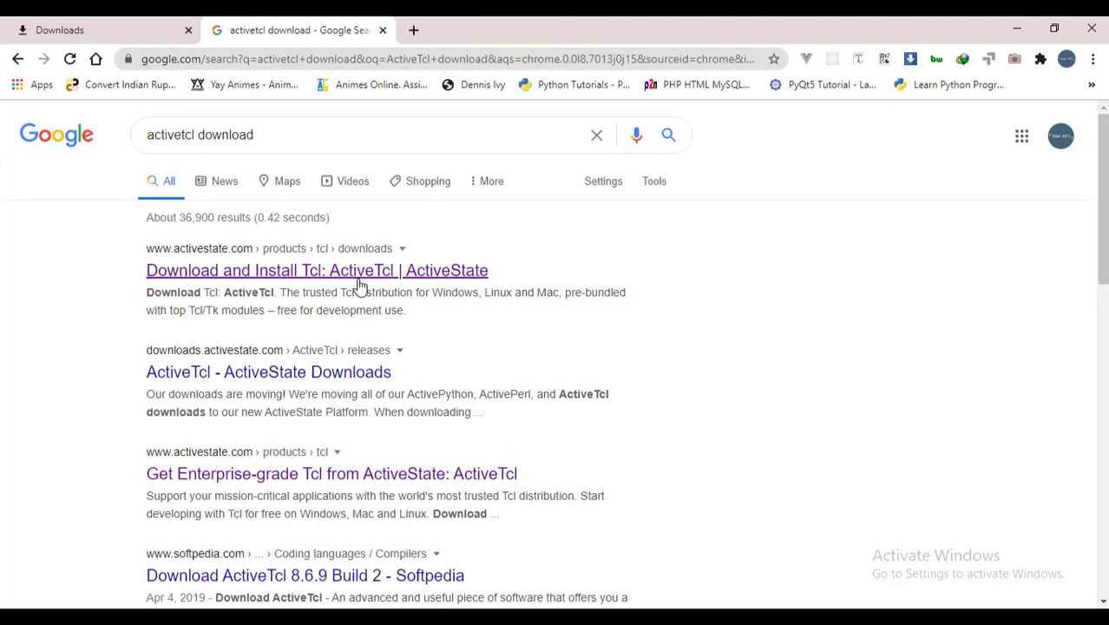
left_click(411, 273)
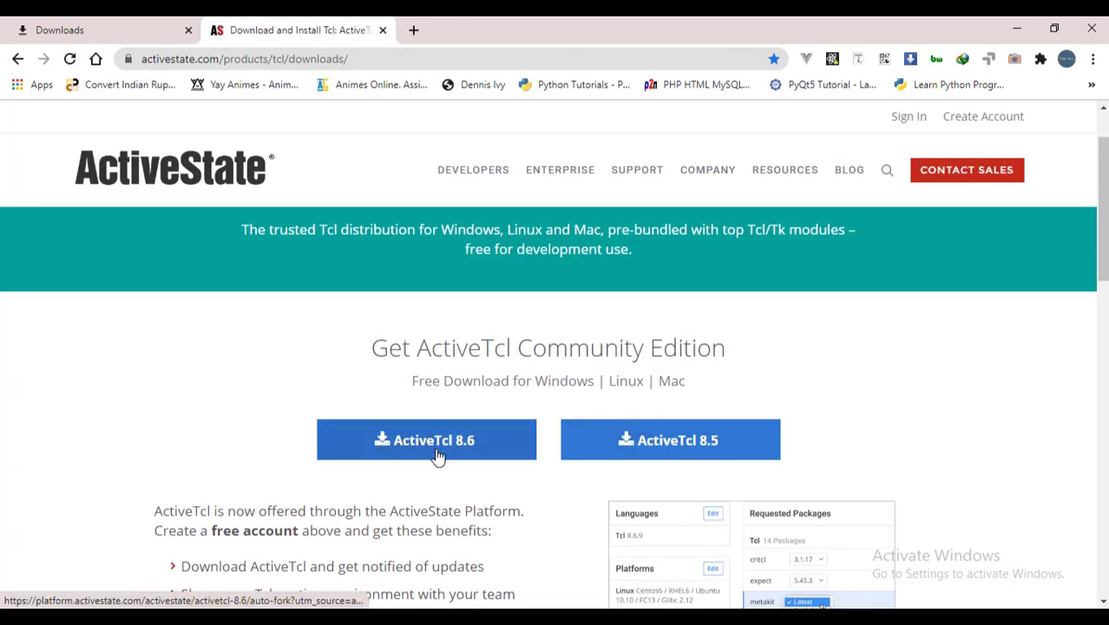
- Choose the ActiveTcl 8.6 Community Edition download, review the account form and sign up with GitHub
left_click(485, 447)
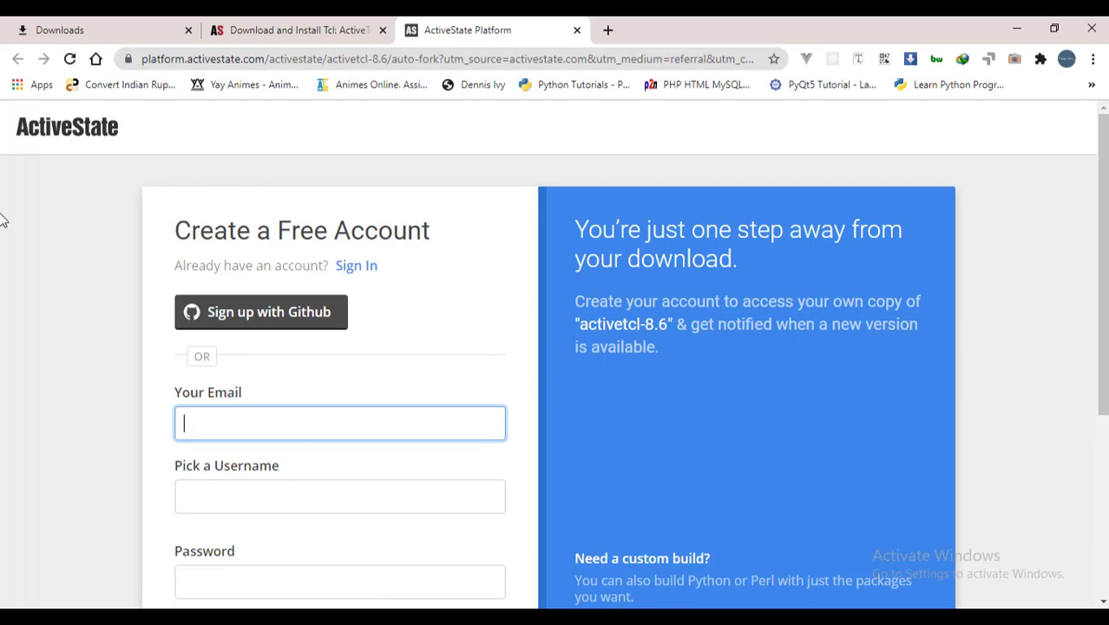
scroll(970, 315, "down", 1)
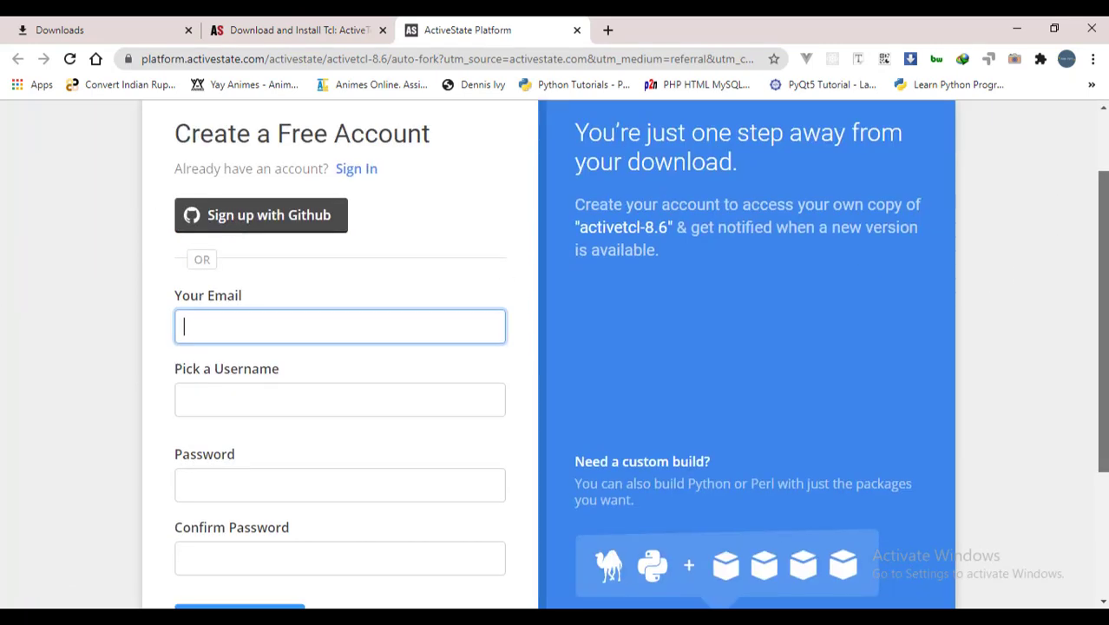
scroll(563, 260, "up", 1)
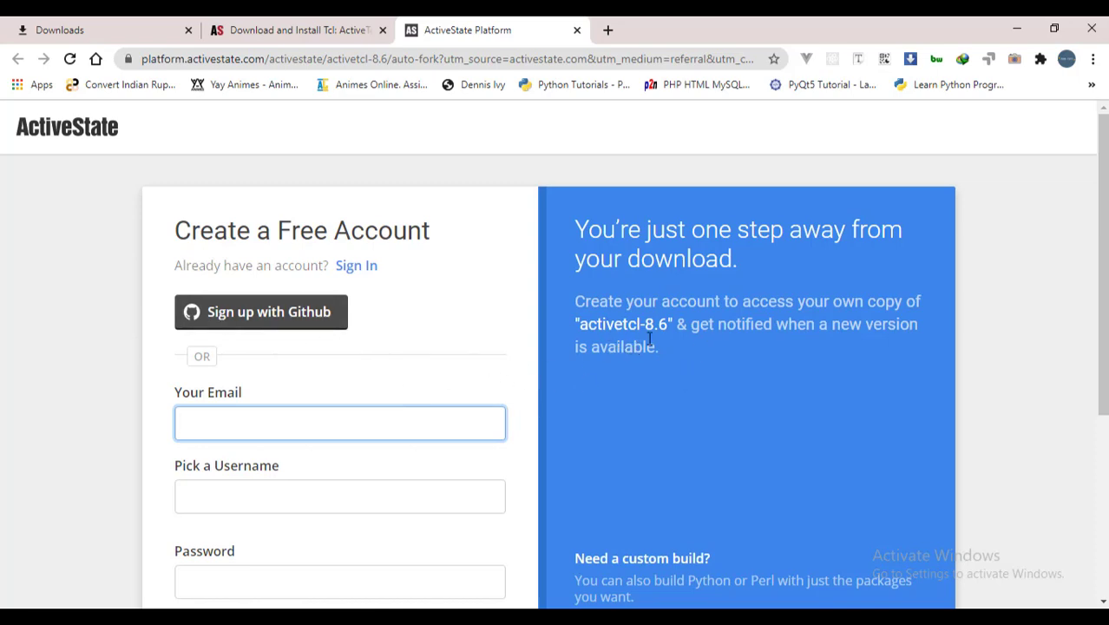
scroll(1078, 300, "down", 3)
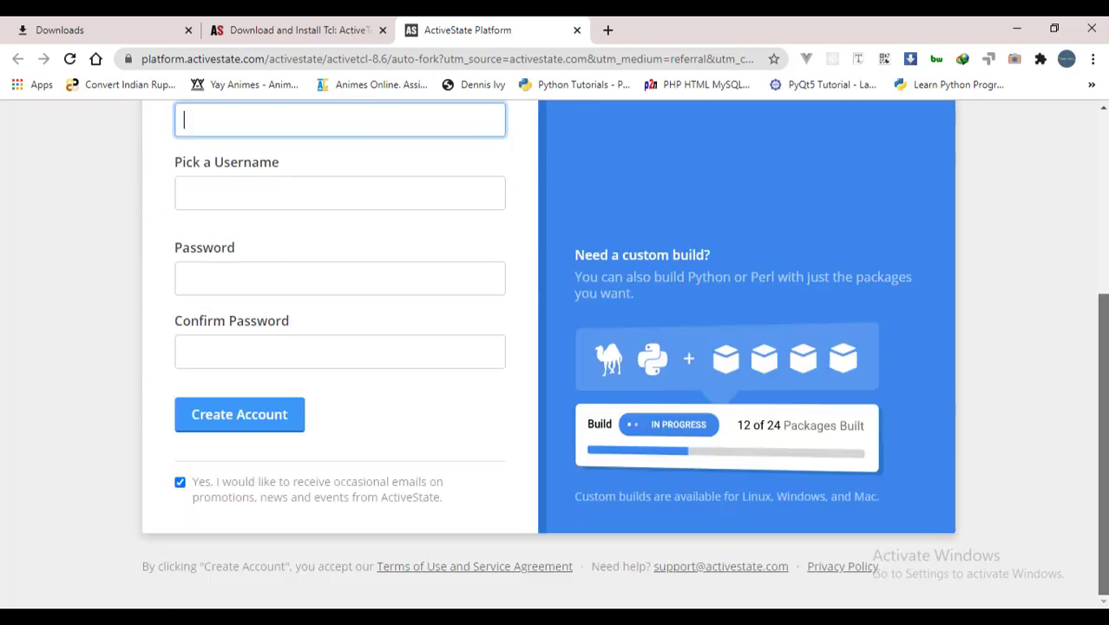
scroll(1076, 291, "up", 4)
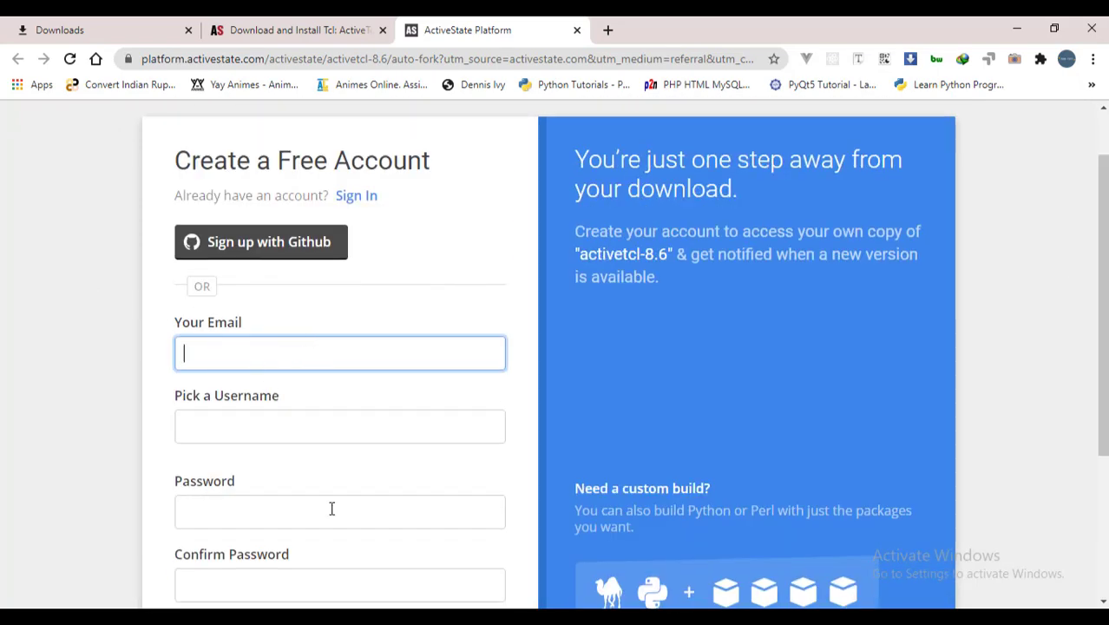
scroll(53, 388, "up", 1)
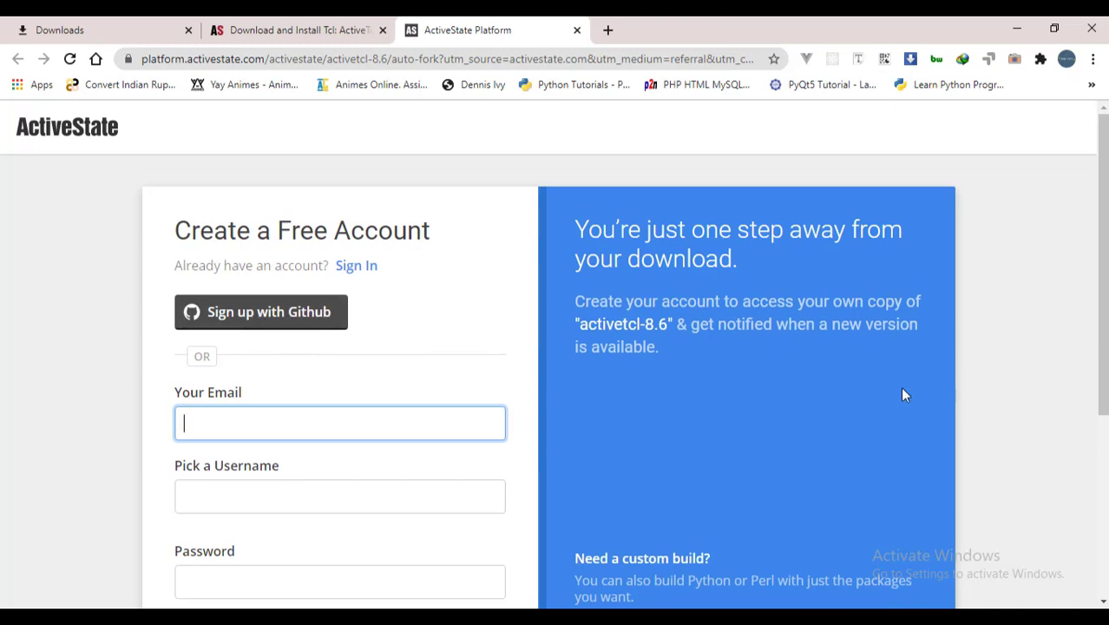
left_click(291, 319)
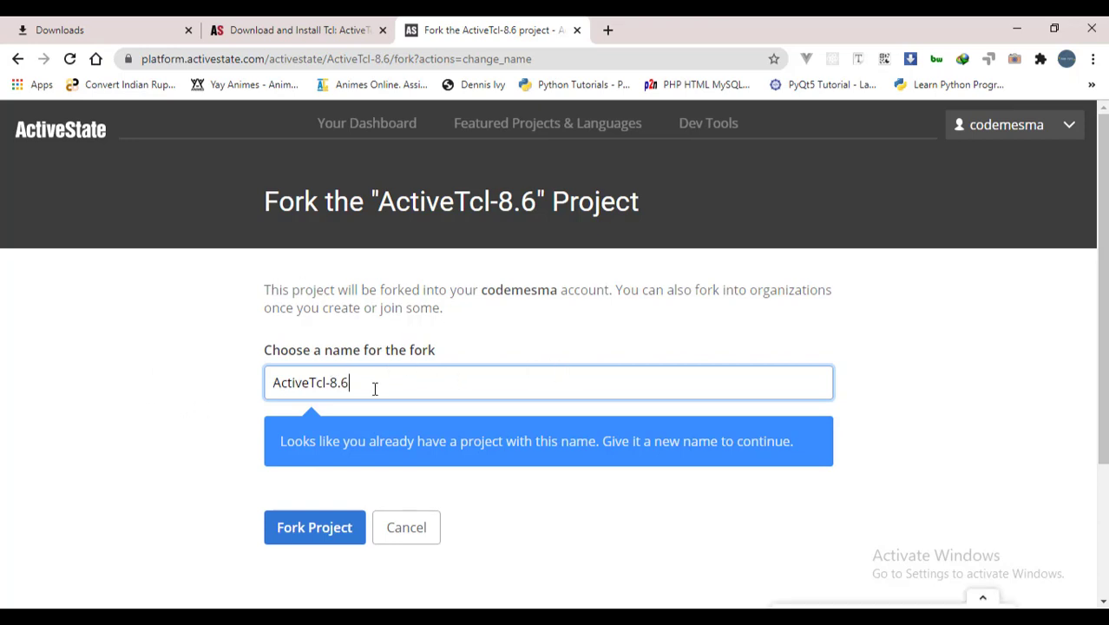
- Name the fork ActiveTcl and fork the ActiveTcl-8.6 project into the account
key("BackSpace")
key("BackSpace")
key("BackSpace")
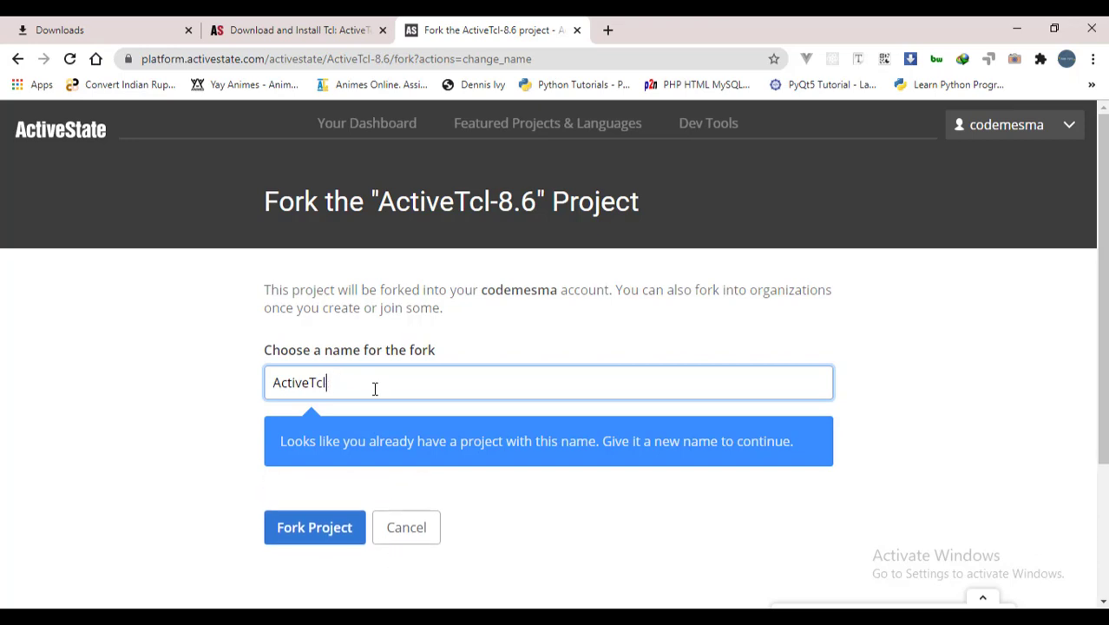
left_click(326, 543)
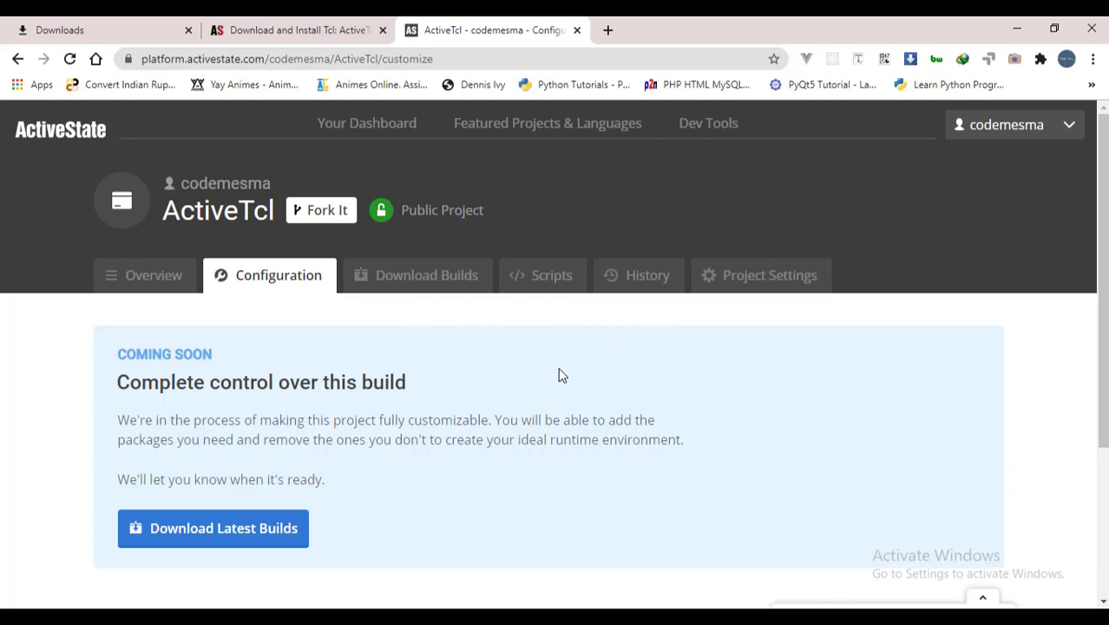
- Open the latest builds of the forked ActiveTcl project for download
scroll(184, 512, "down", 3)
scroll(468, 458, "up", 3)
scroll(468, 458, "down", 3)
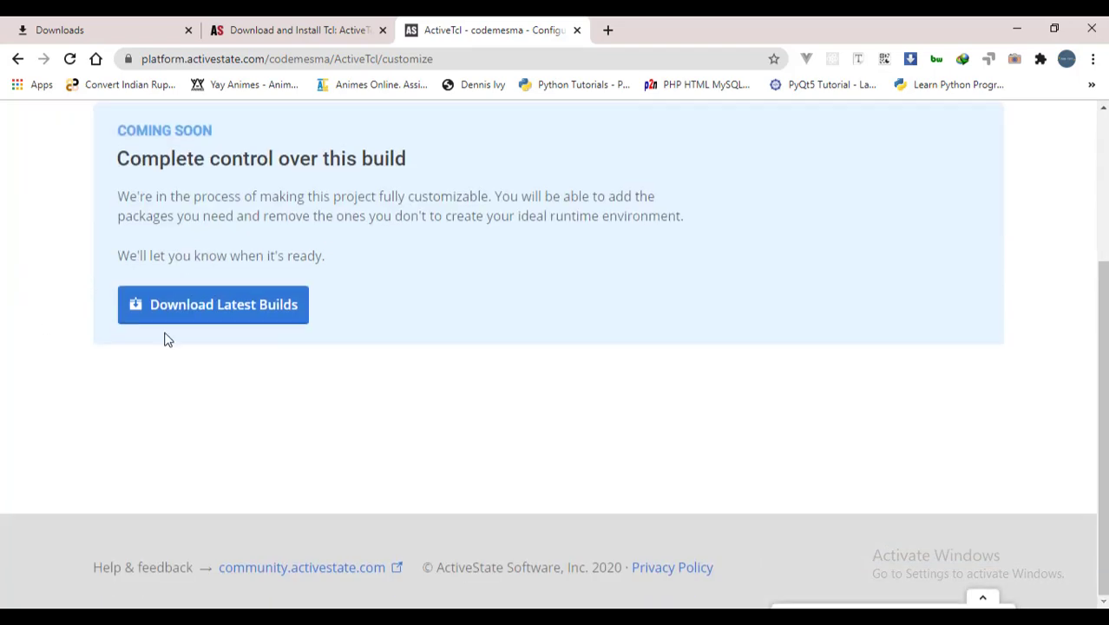
left_click(255, 312)
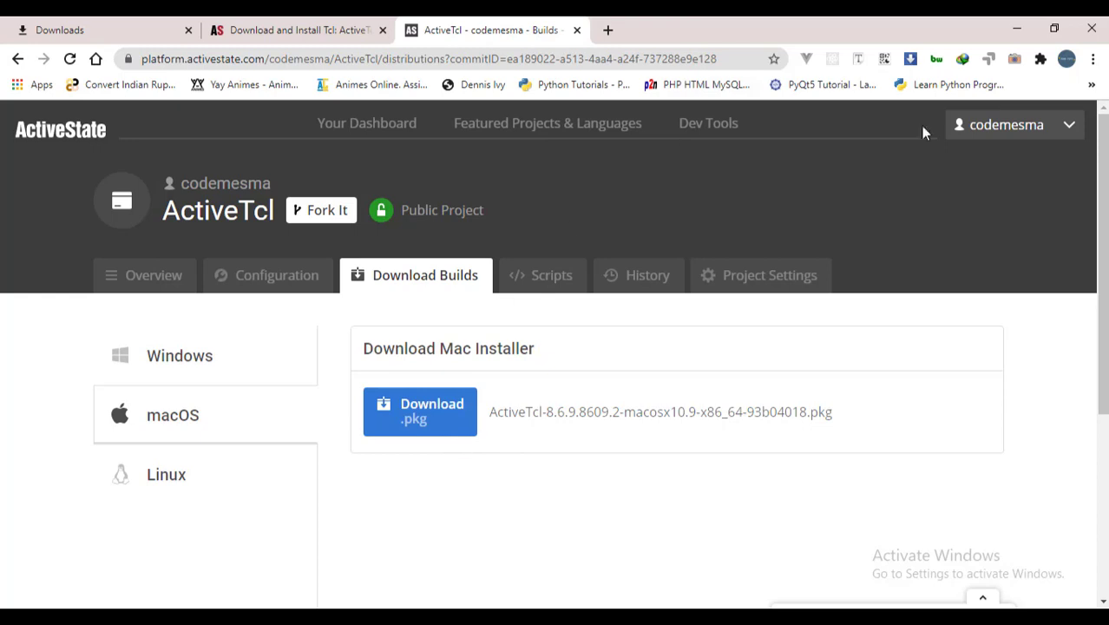
- Examine the Linux and macOS installers offered among the project's builds
scroll(607, 391, "down", 2)
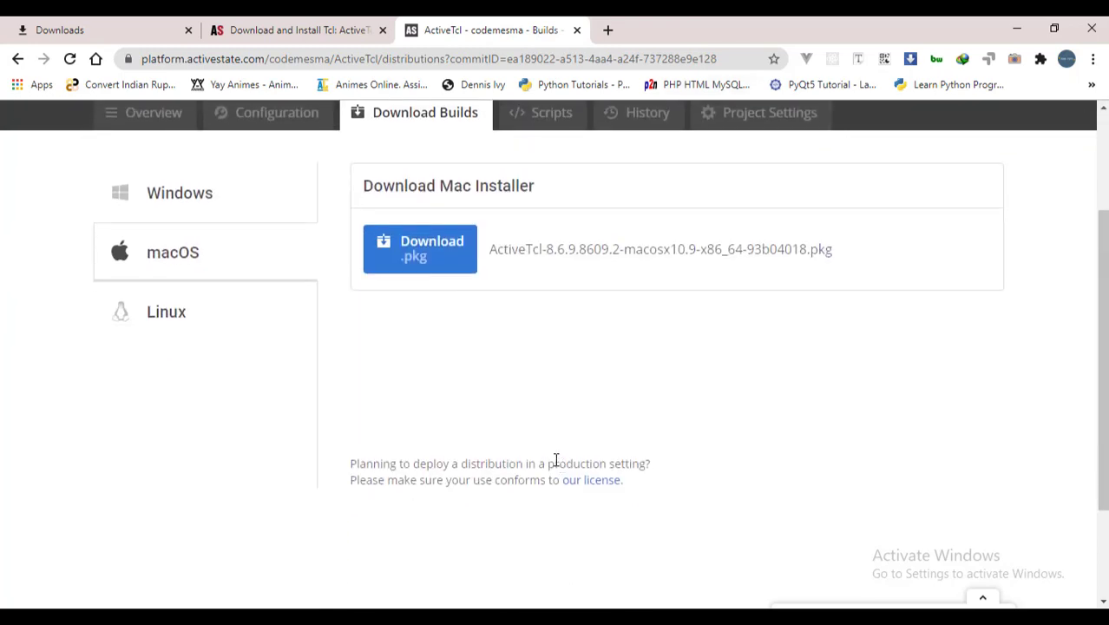
scroll(520, 443, "up", 2)
scroll(69, 373, "down", 3)
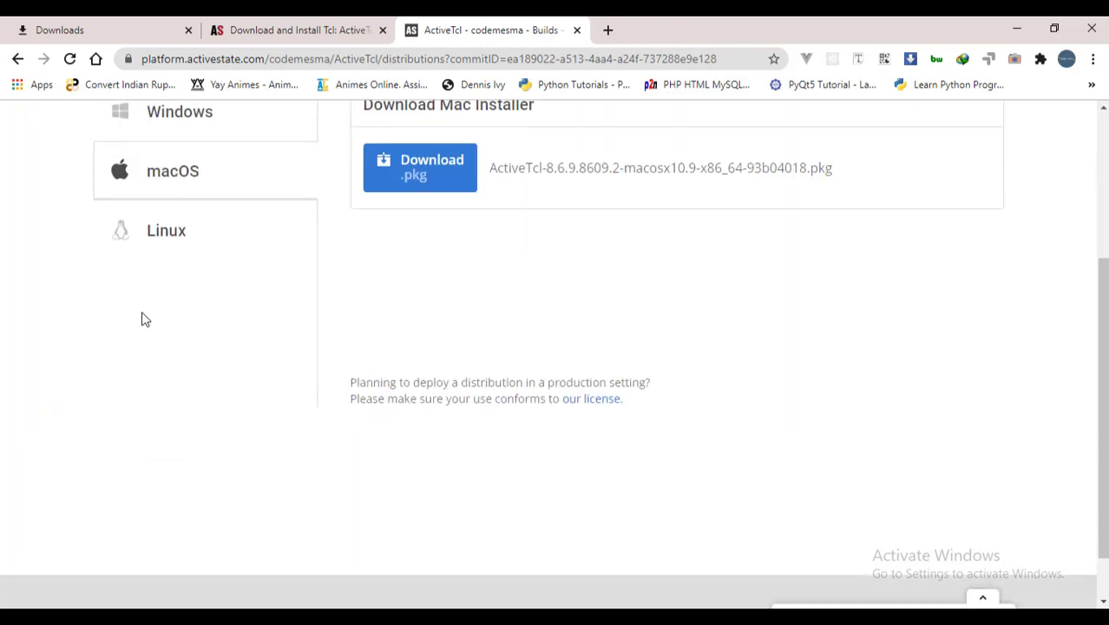
left_click(188, 230)
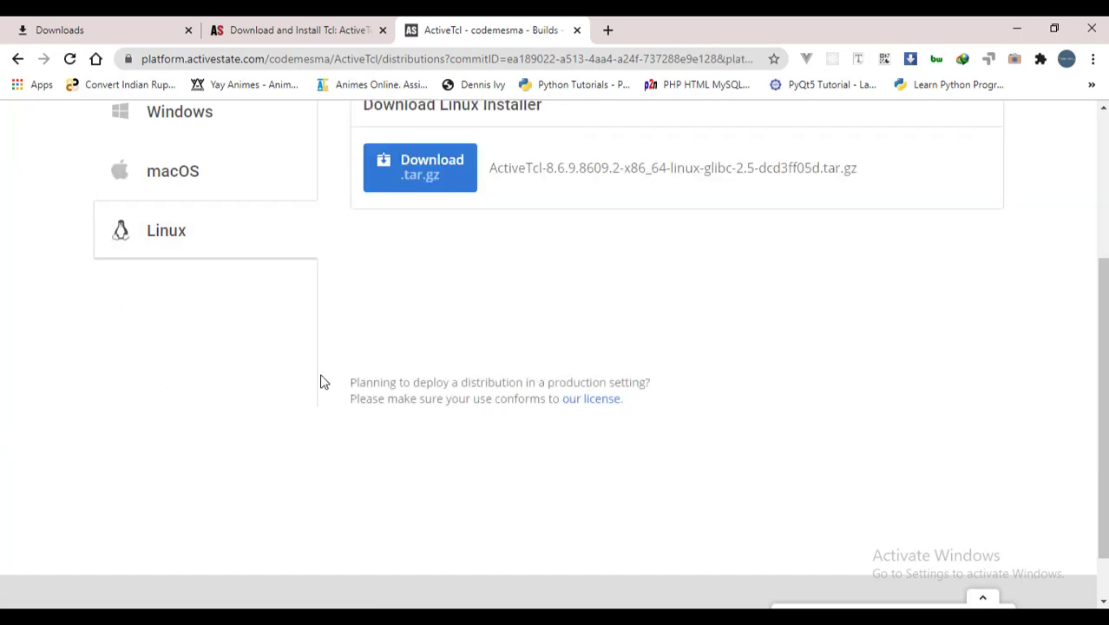
scroll(319, 378, "up", 3)
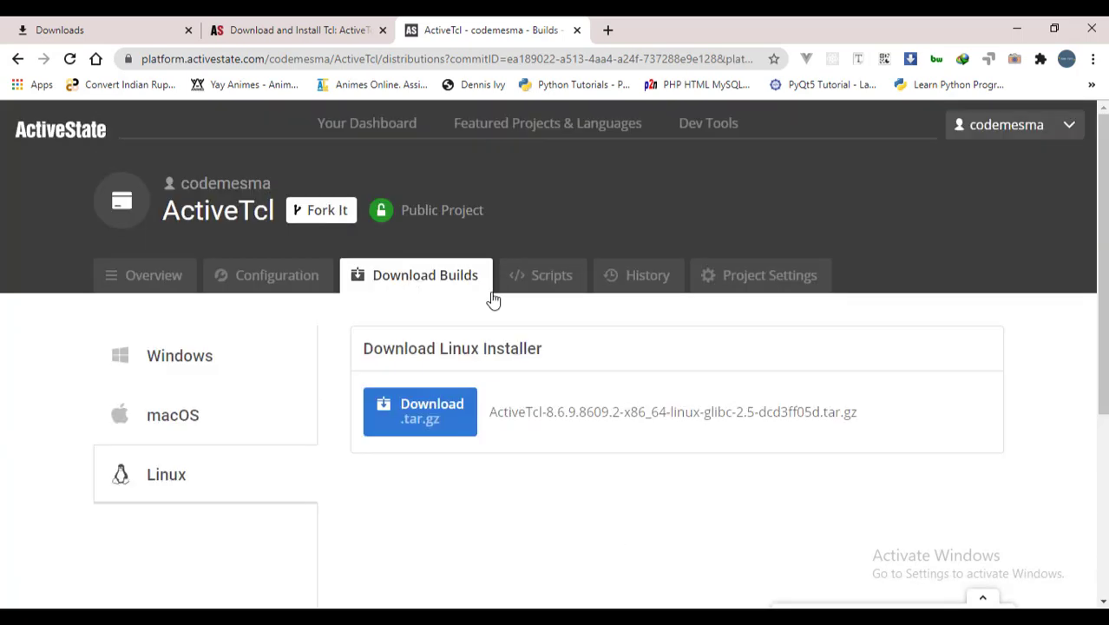
left_click(188, 416)
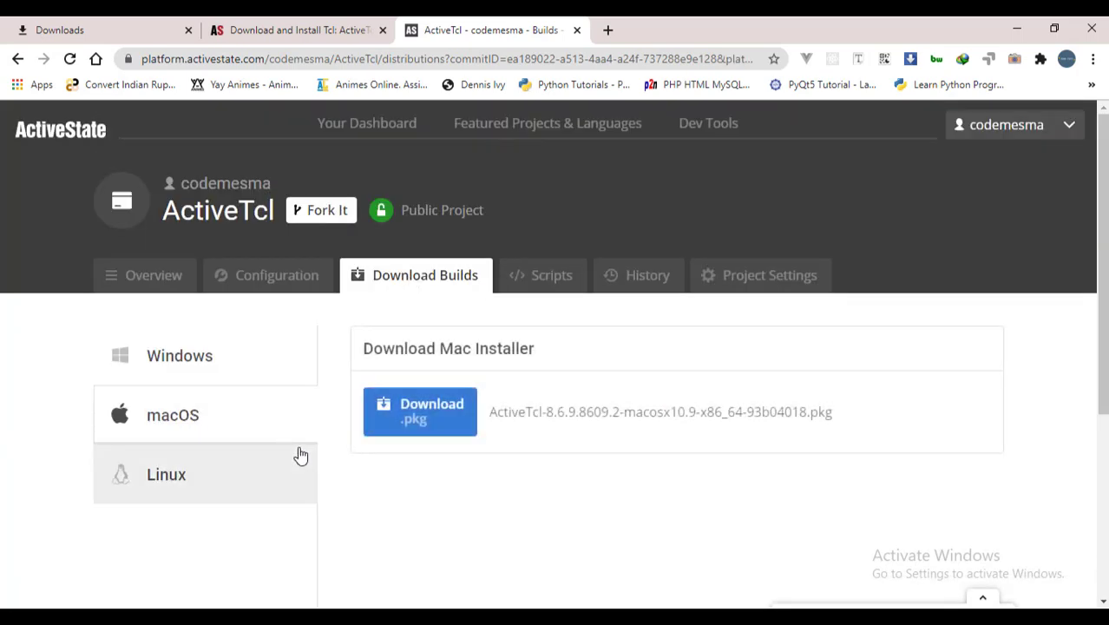
- Download the Windows .exe installer of ActiveTcl 8.6.9 and launch the downloaded setup file
left_click(165, 357)
scroll(511, 452, "down", 1)
scroll(511, 452, "down", 1)
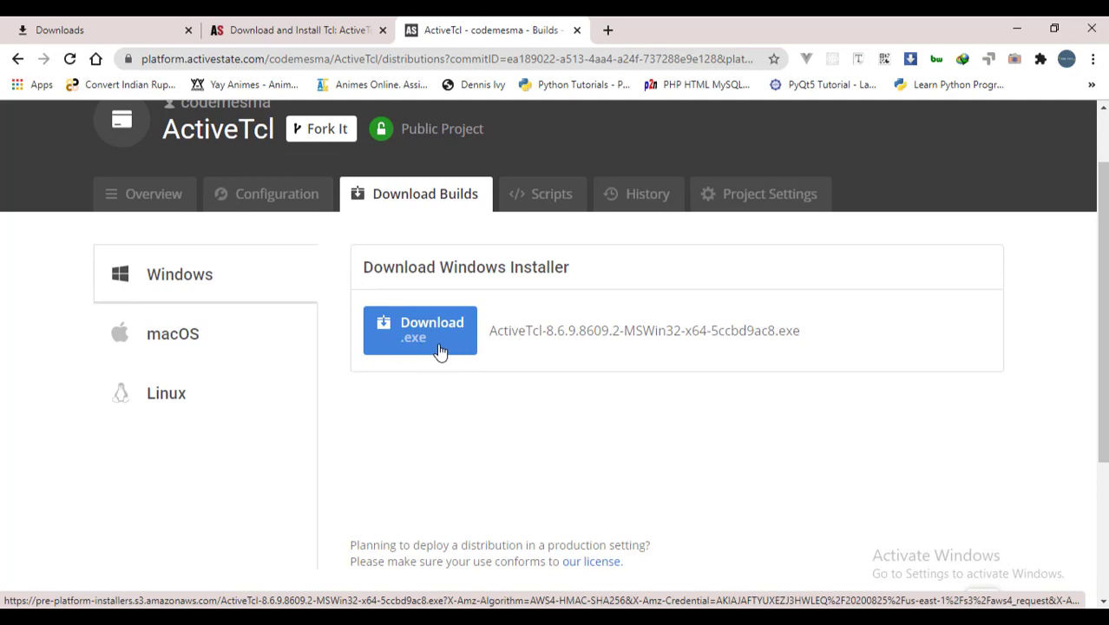
left_click(420, 340)
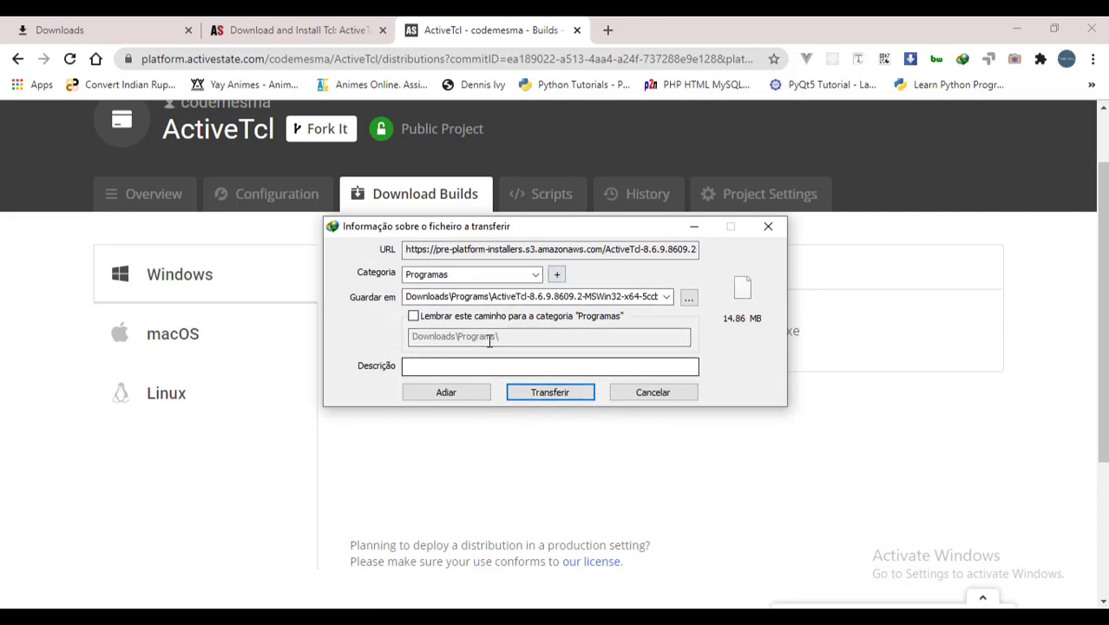
left_click(554, 395)
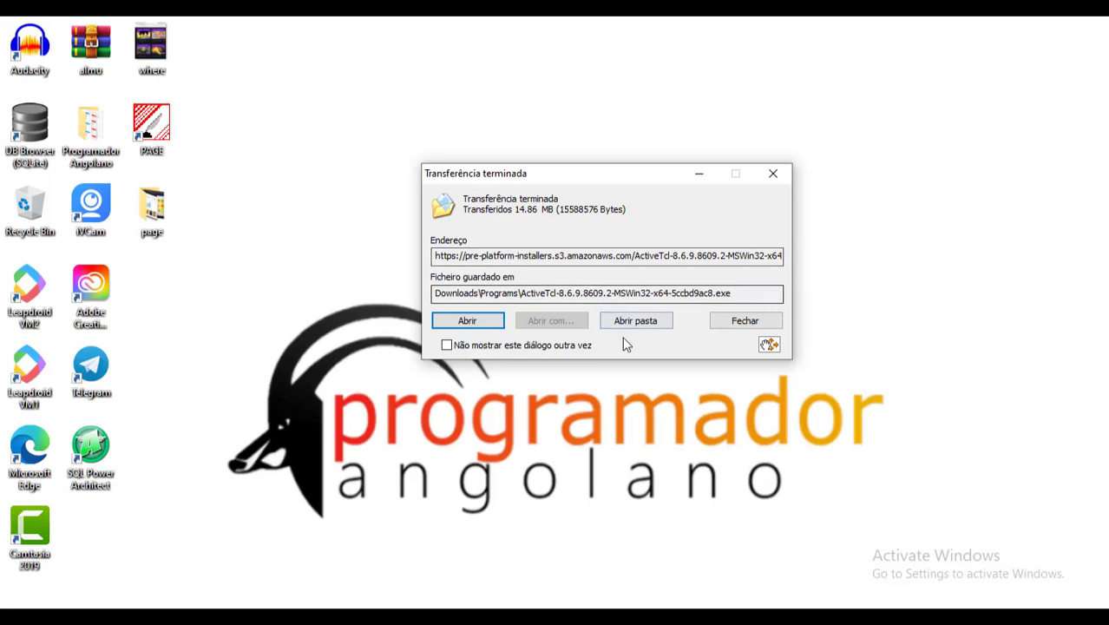
left_click(486, 322)
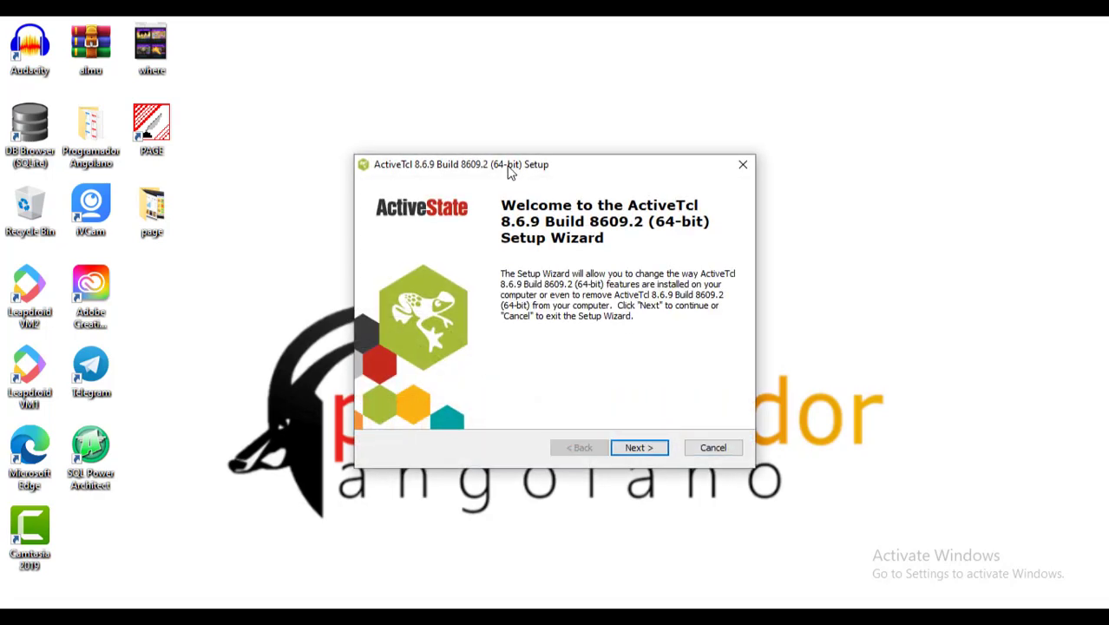
- Check the maintenance options in the ActiveTcl 8.6.9 setup wizard and exit it without choosing an operation
left_click_drag(530, 181, 532, 113)
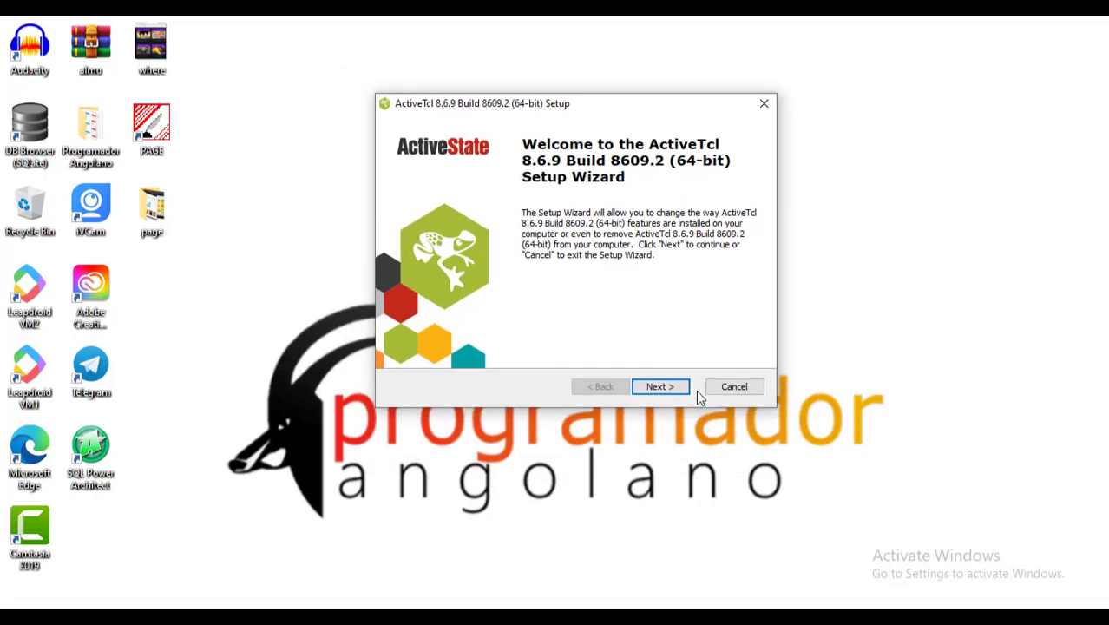
left_click(661, 386)
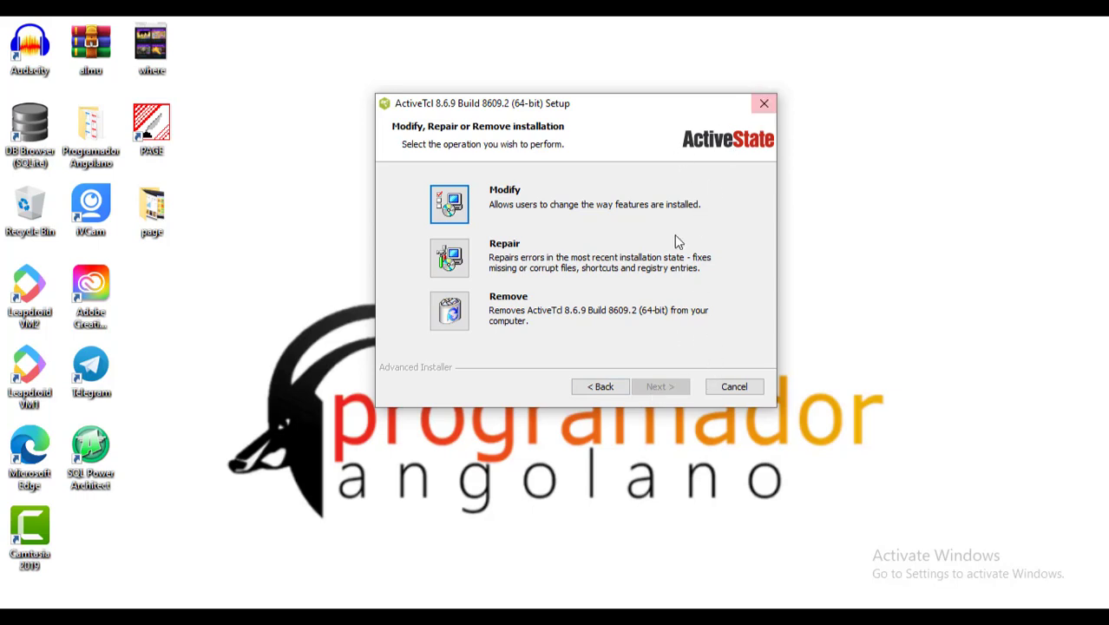
left_click(763, 103)
left_click(540, 322)
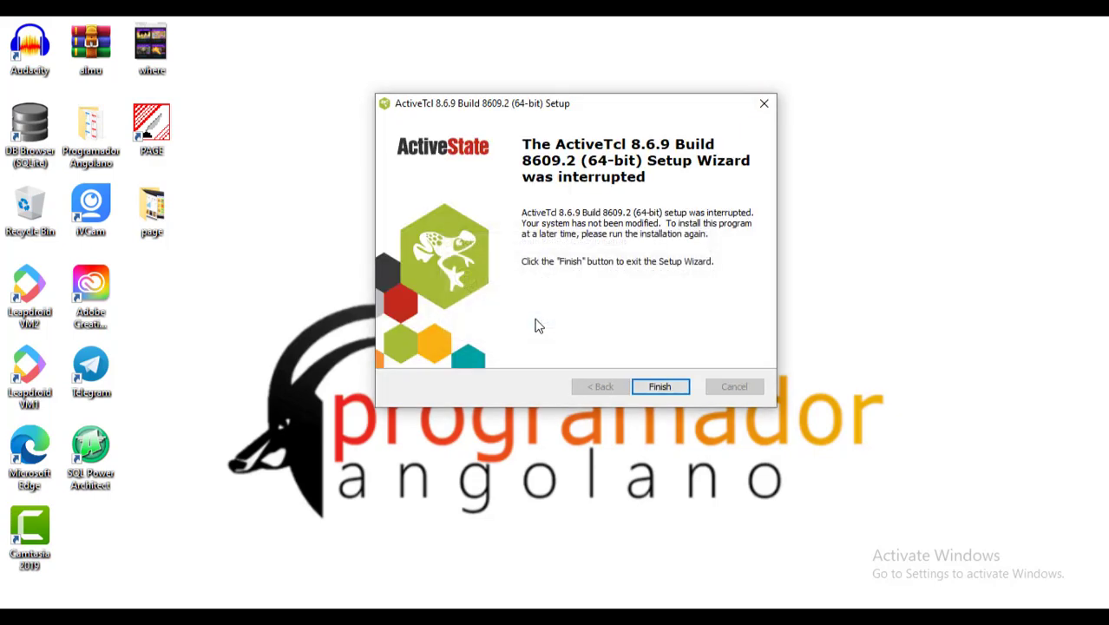
left_click(659, 387)
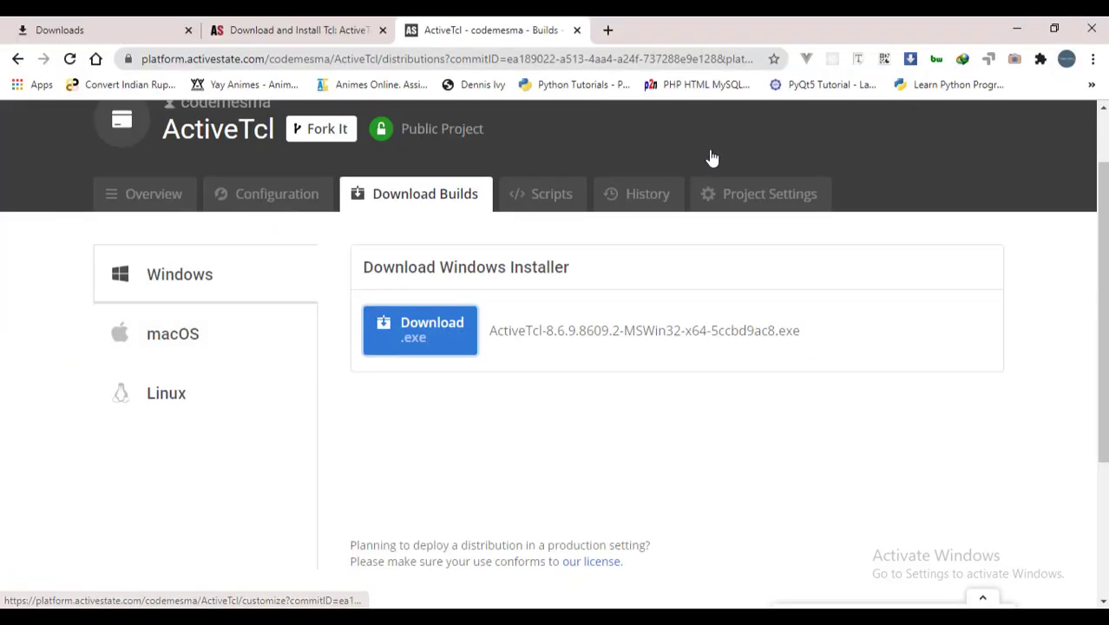
- Run the downloaded page-5.4.exe from the browser's downloads list and agree to install PAGE
left_click(161, 26)
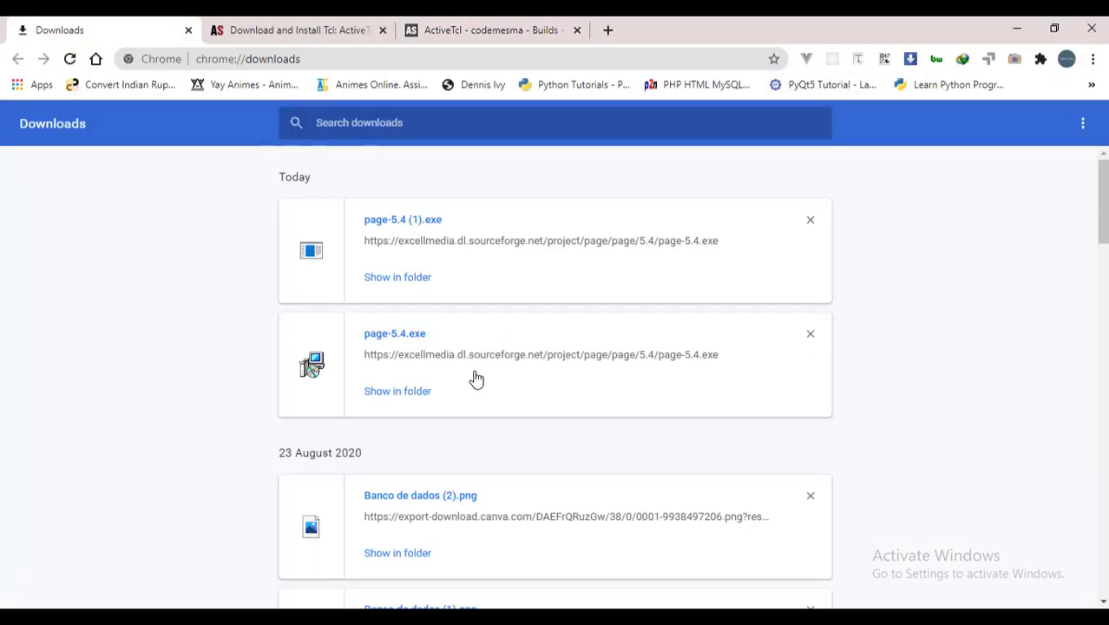
left_click(399, 337)
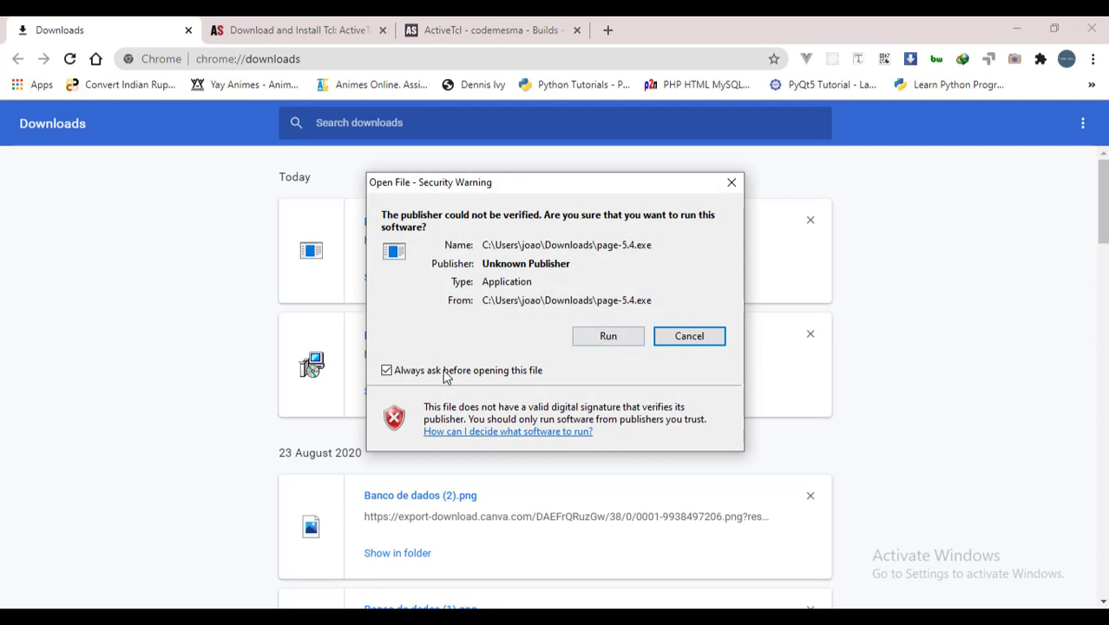
left_click(612, 337)
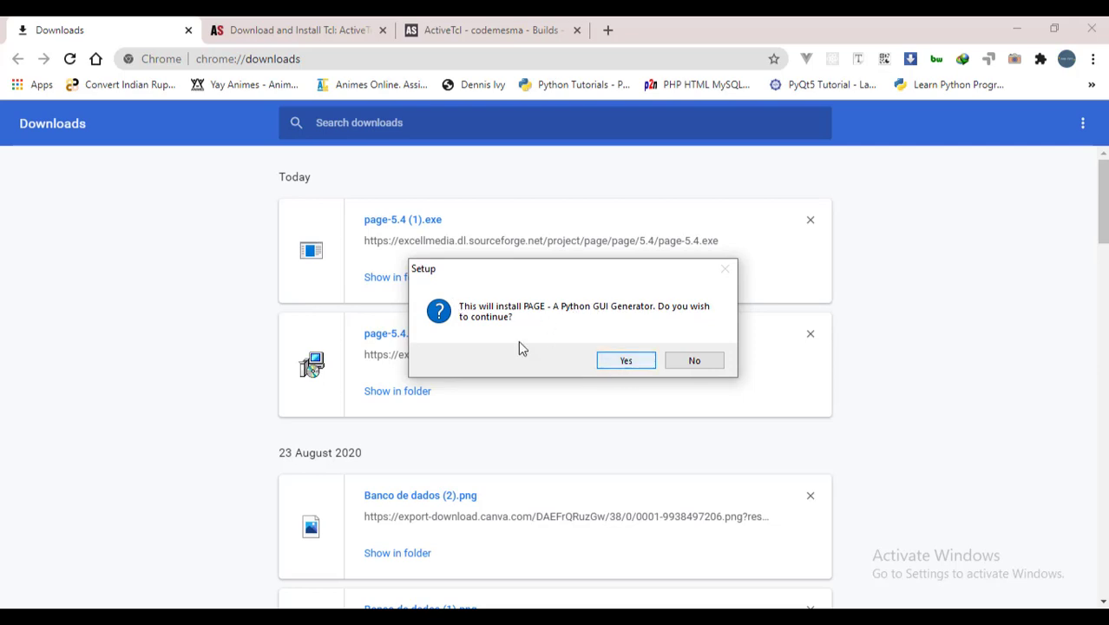
left_click(632, 364)
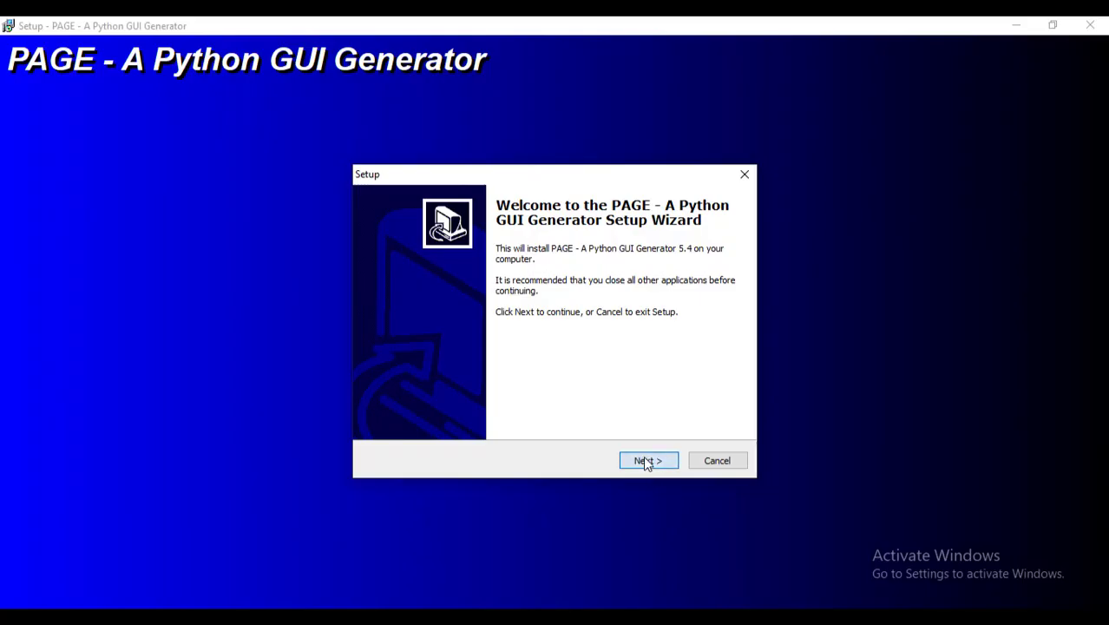
- Install PAGE 5.4 with the default destination c:\page and Start Menu folder PAGE, and finish the setup wizard
left_click(644, 461)
left_click(642, 461)
left_click(641, 462)
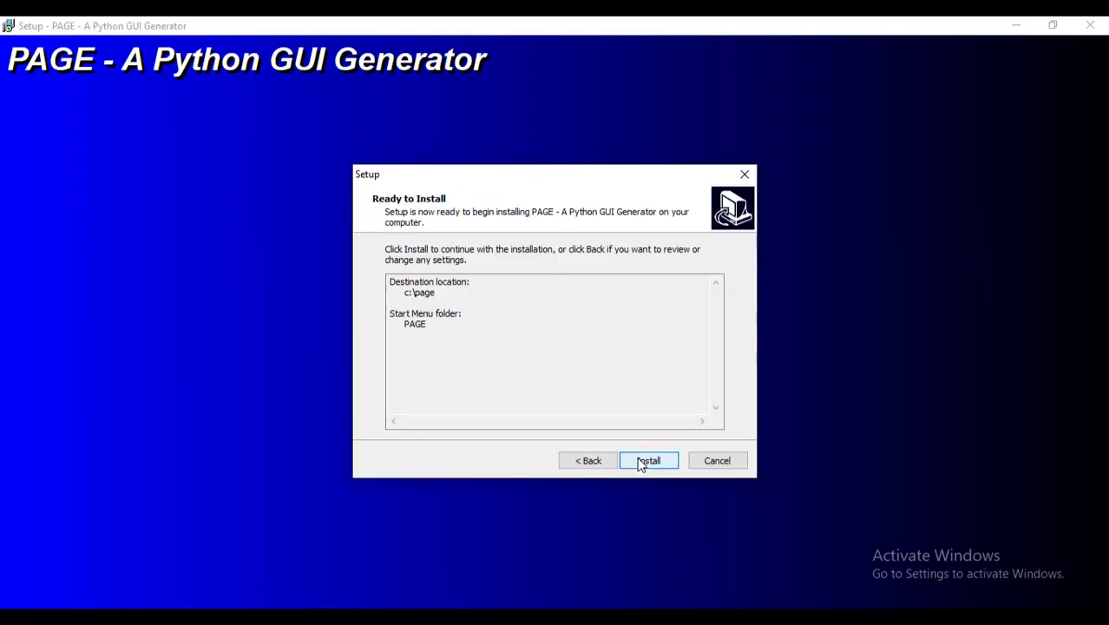
left_click(641, 462)
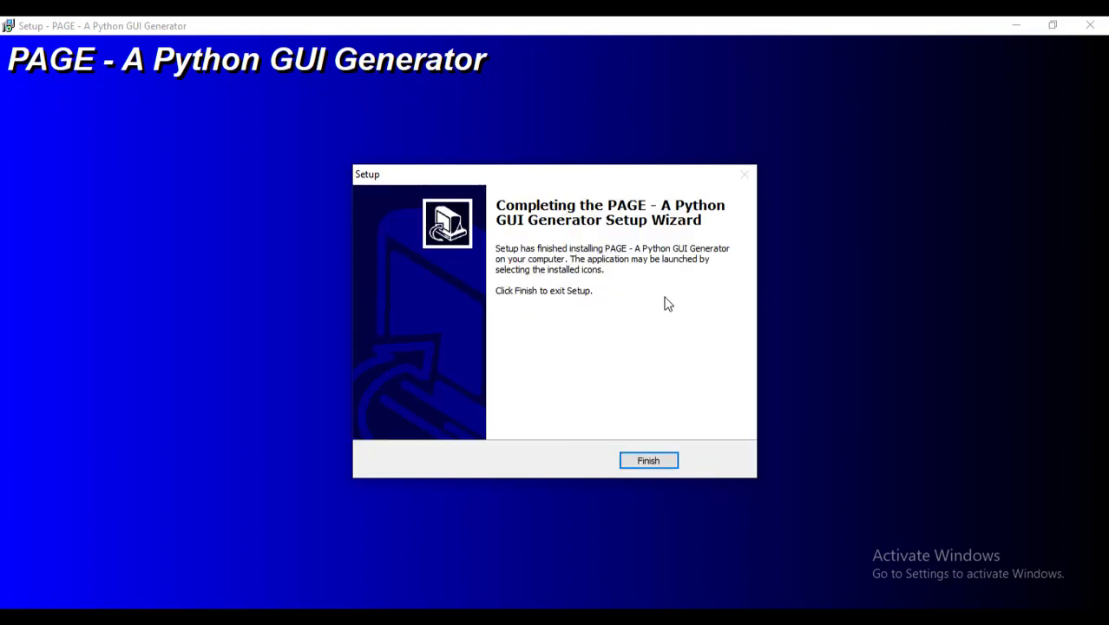
left_click_drag(549, 179, 565, 122)
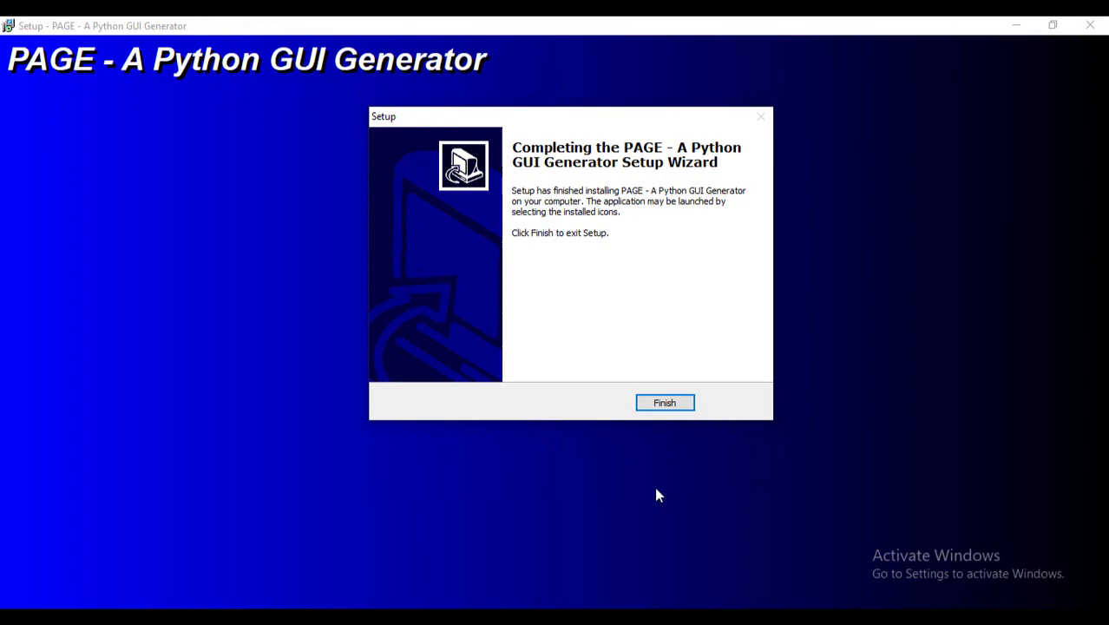
left_click(664, 405)
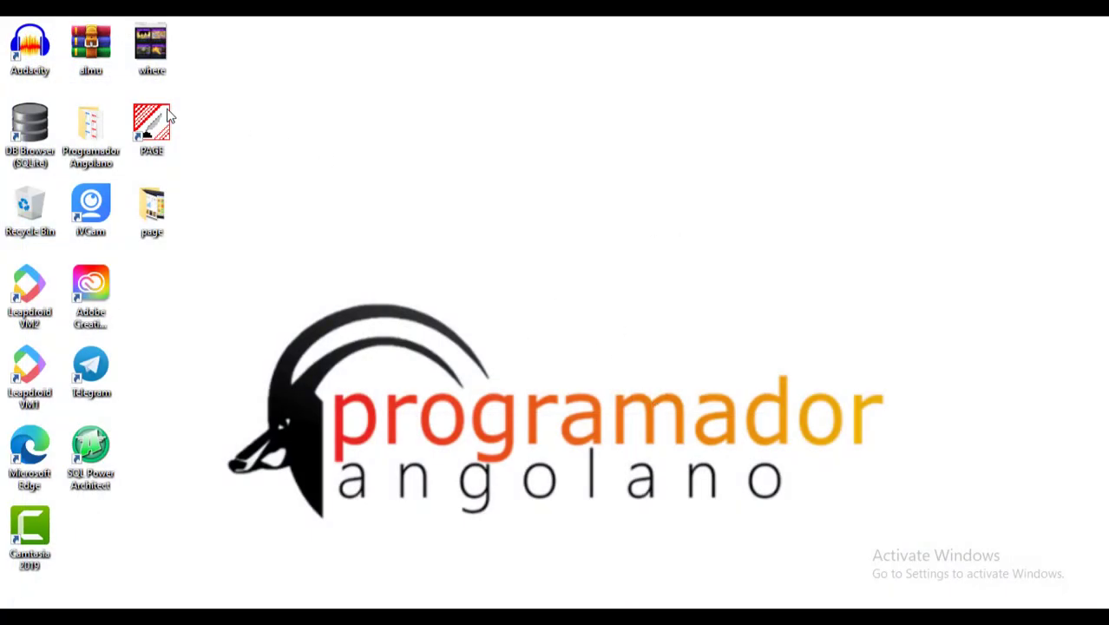
- Launch PAGE from its desktop shortcut
left_click(146, 126)
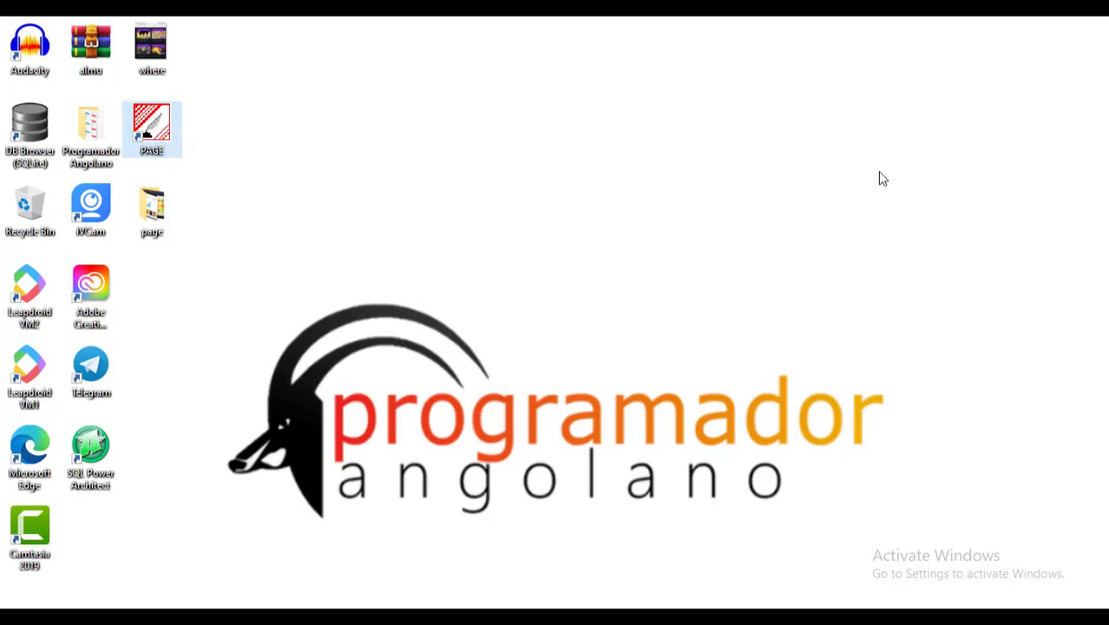
left_click(246, 160)
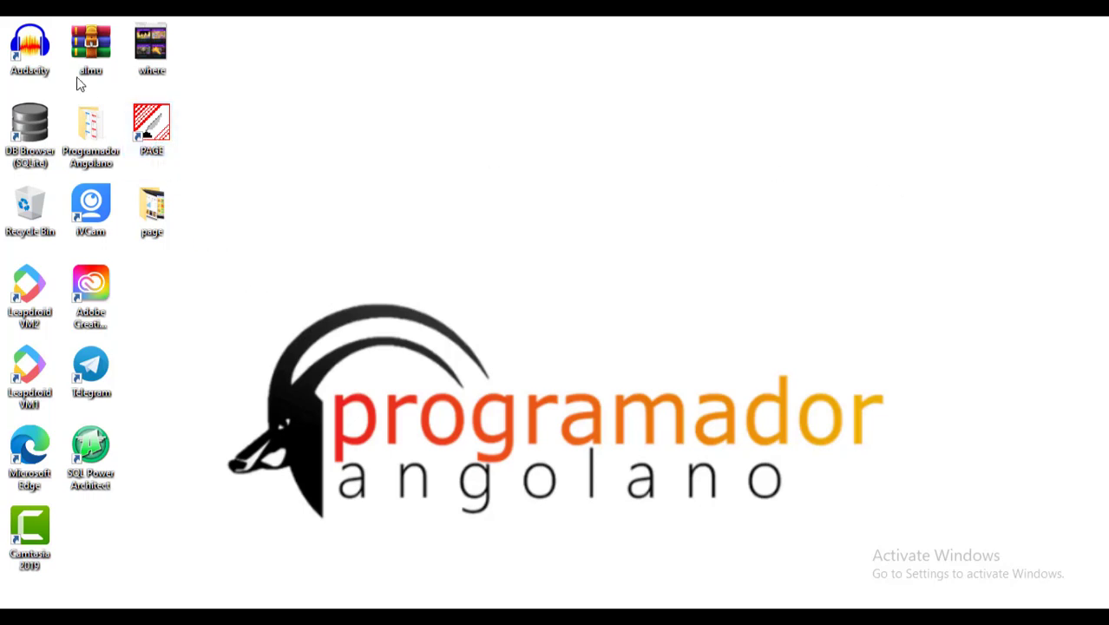
left_click(163, 135)
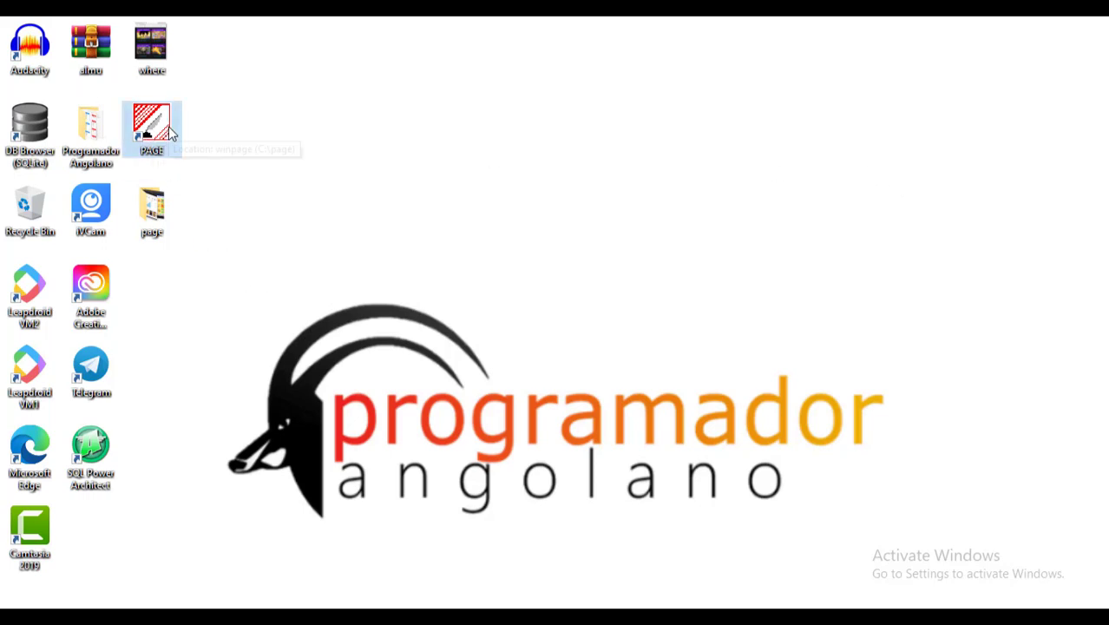
double_click(152, 126)
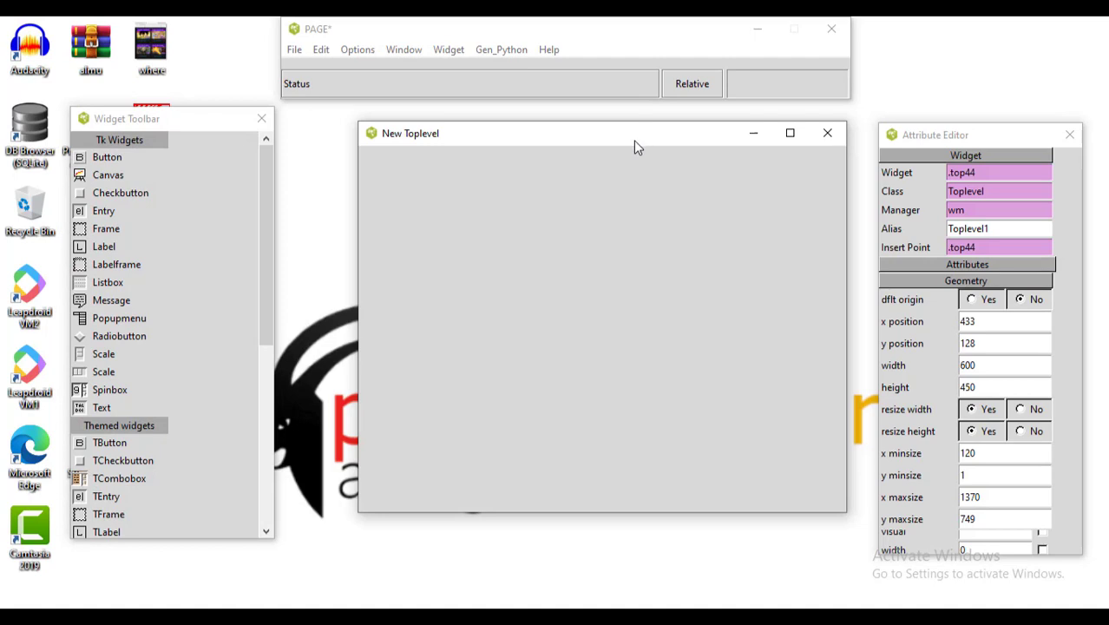
- Arrange the New Toplevel, Widget Toolbar, Attribute Editor and main PAGE windows, placing the toplevel form at about x 394, y 141
left_click_drag(635, 145, 596, 158)
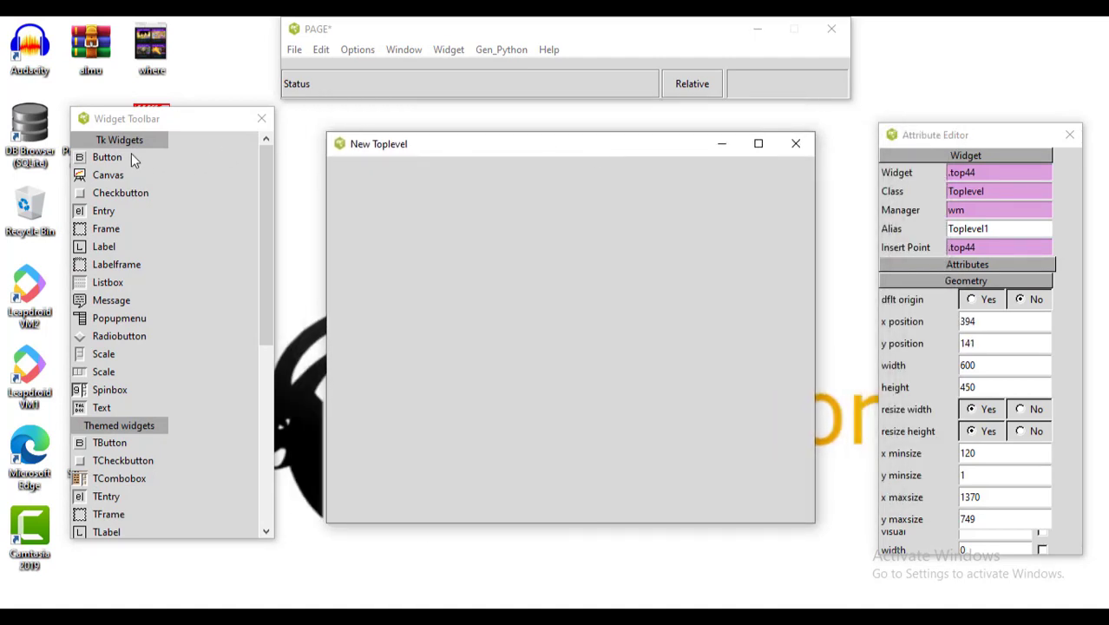
left_click_drag(172, 122, 205, 142)
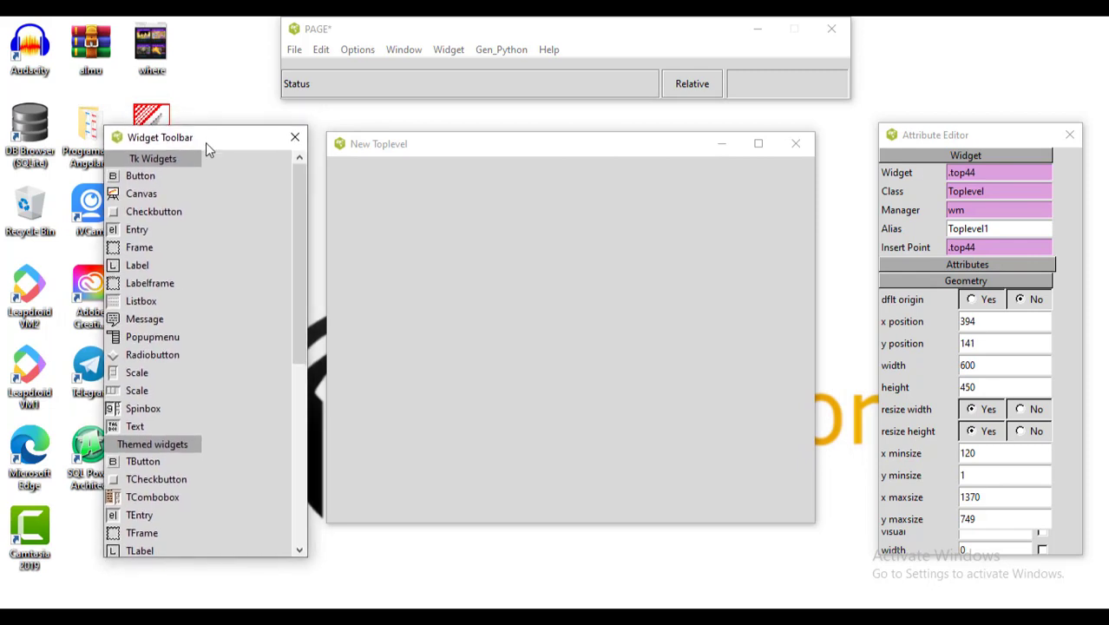
left_click(542, 196)
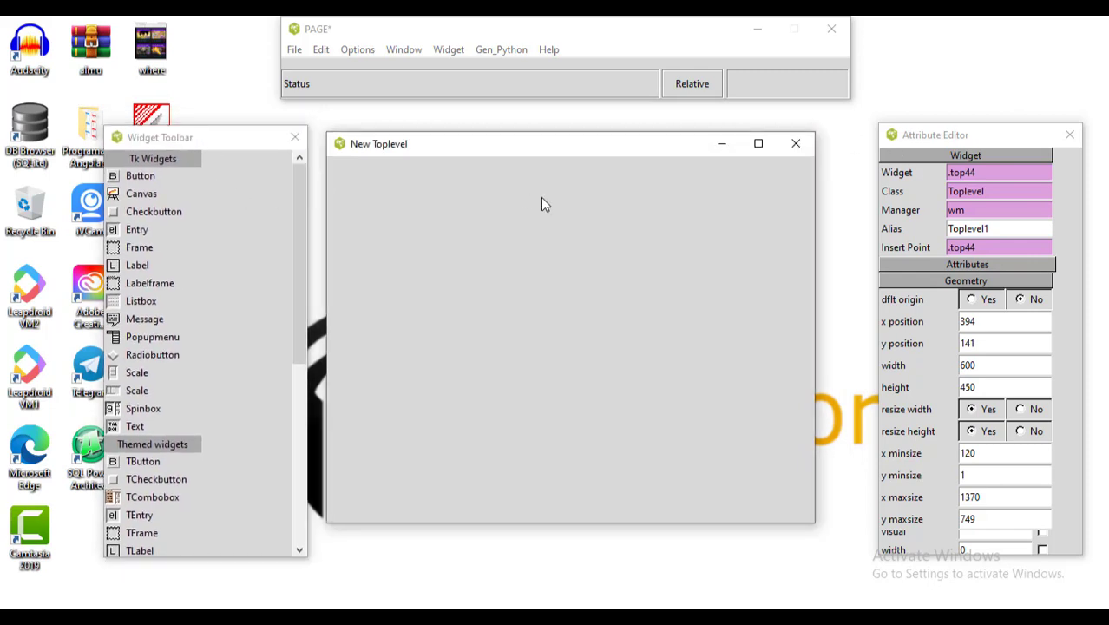
left_click_drag(945, 137, 912, 140)
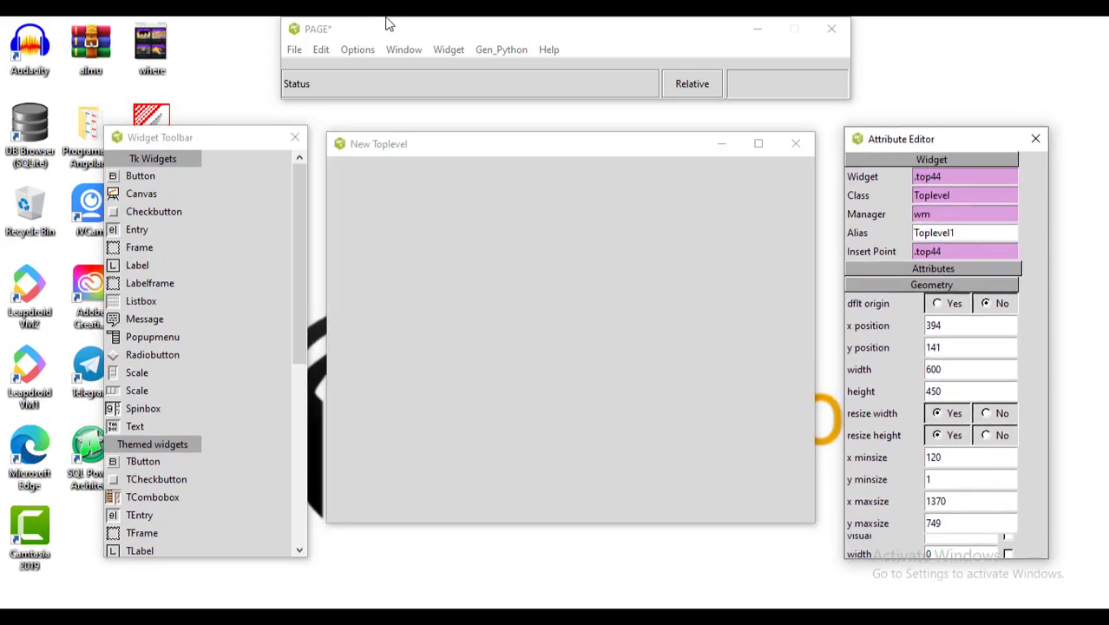
left_click_drag(473, 17, 464, 29)
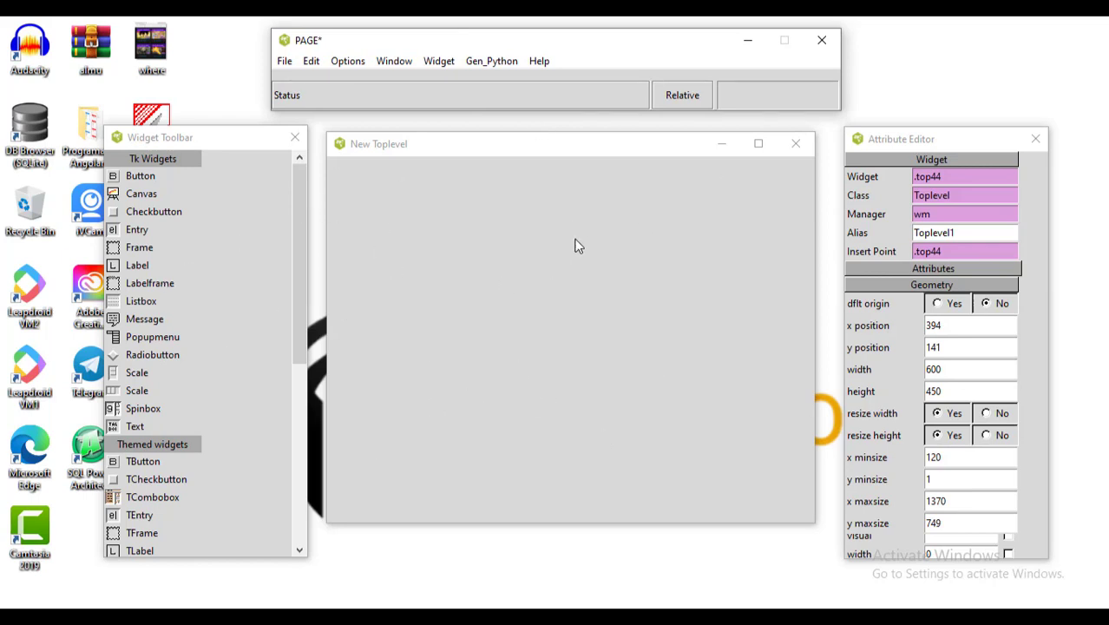
left_click(564, 262)
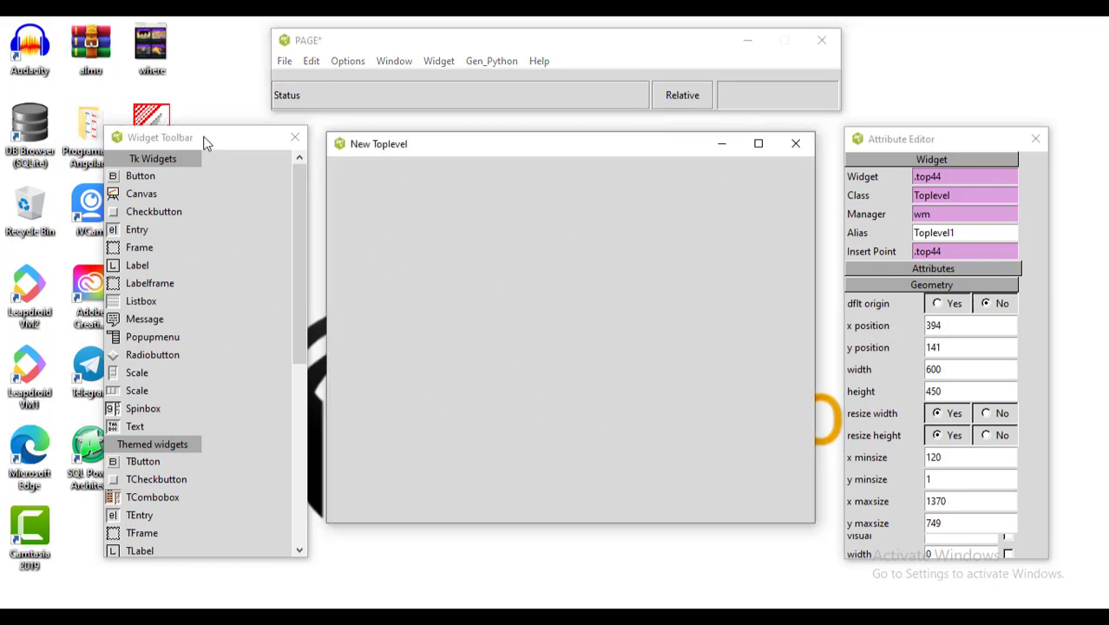
- Examine the Tk and themed widgets offered in the Widget Toolbar
mouse_move(206, 143)
left_mouse_down()
mouse_move(200, 136)
mouse_move(207, 146)
left_mouse_up()
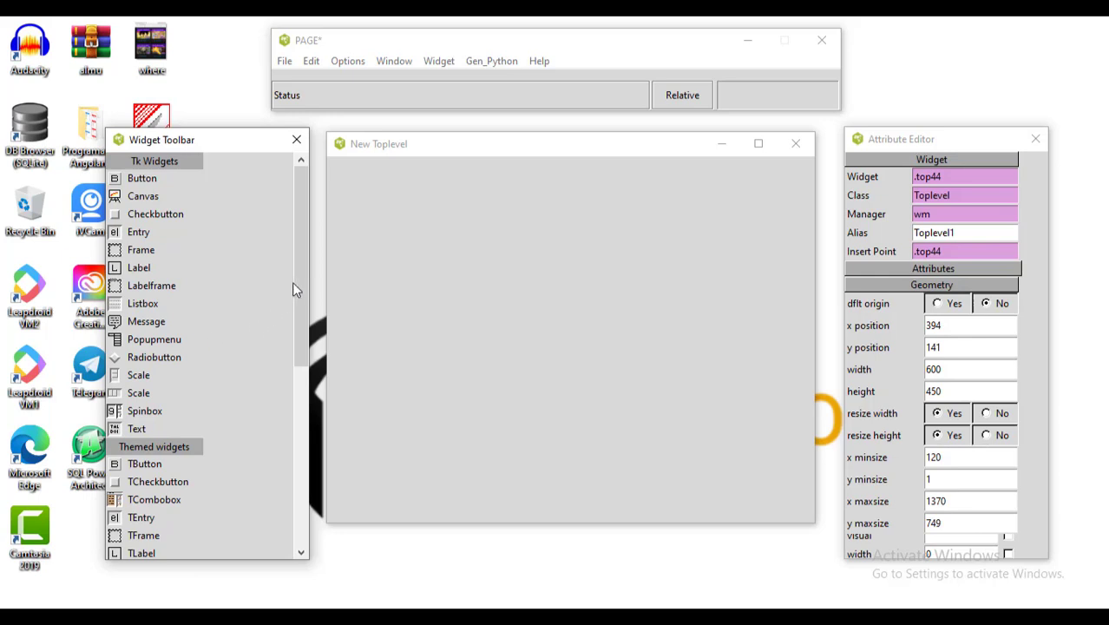
scroll(164, 324, "down", 6)
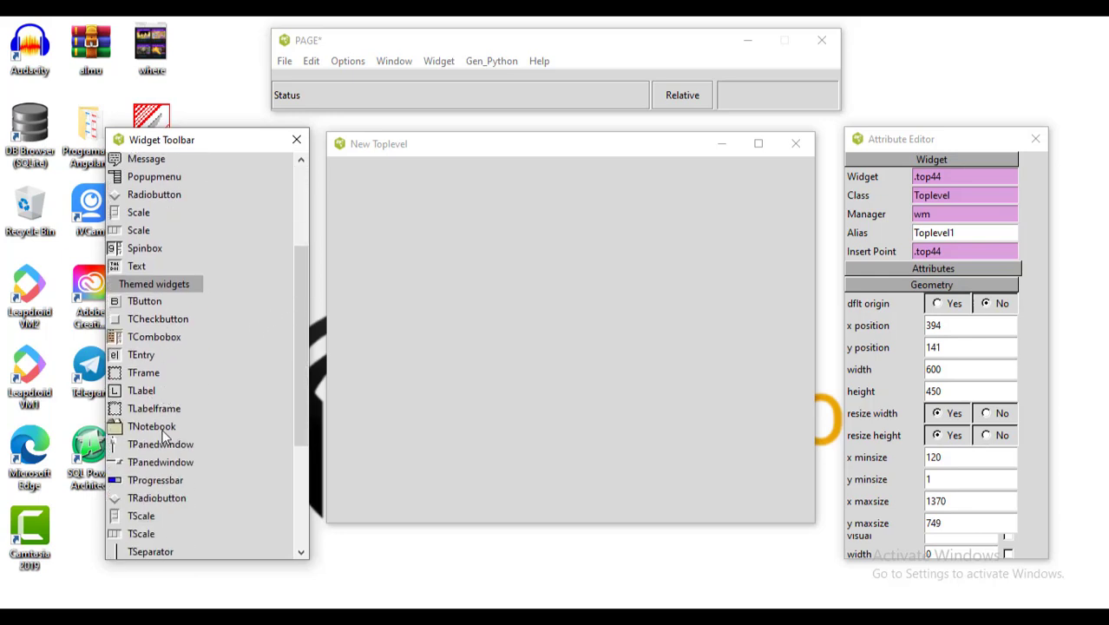
scroll(169, 382, "up", 5)
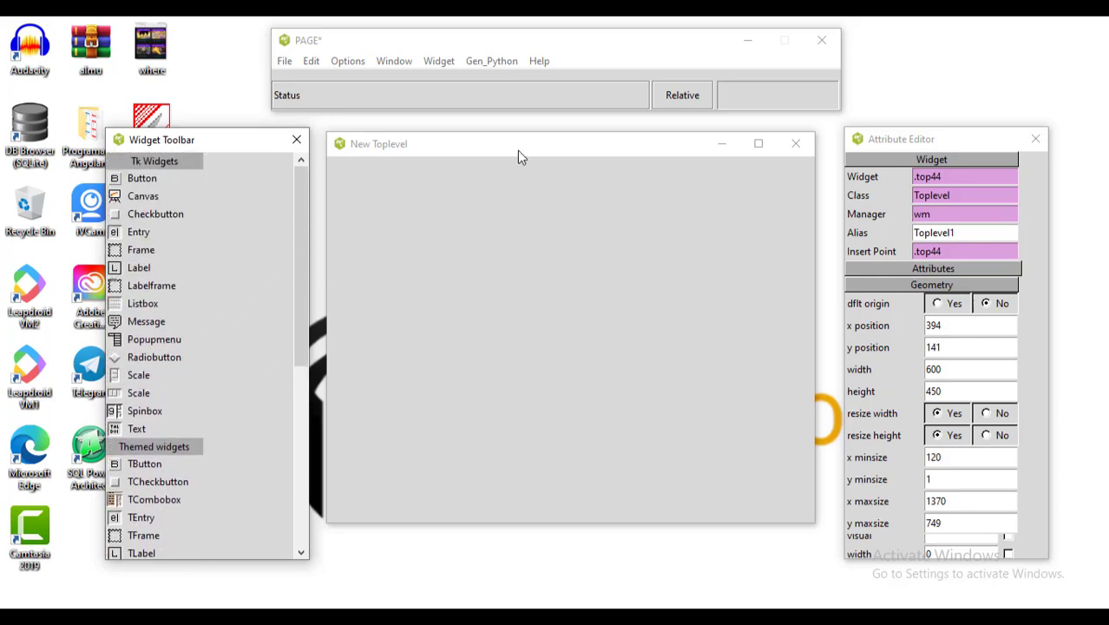
left_click_drag(517, 150, 541, 166)
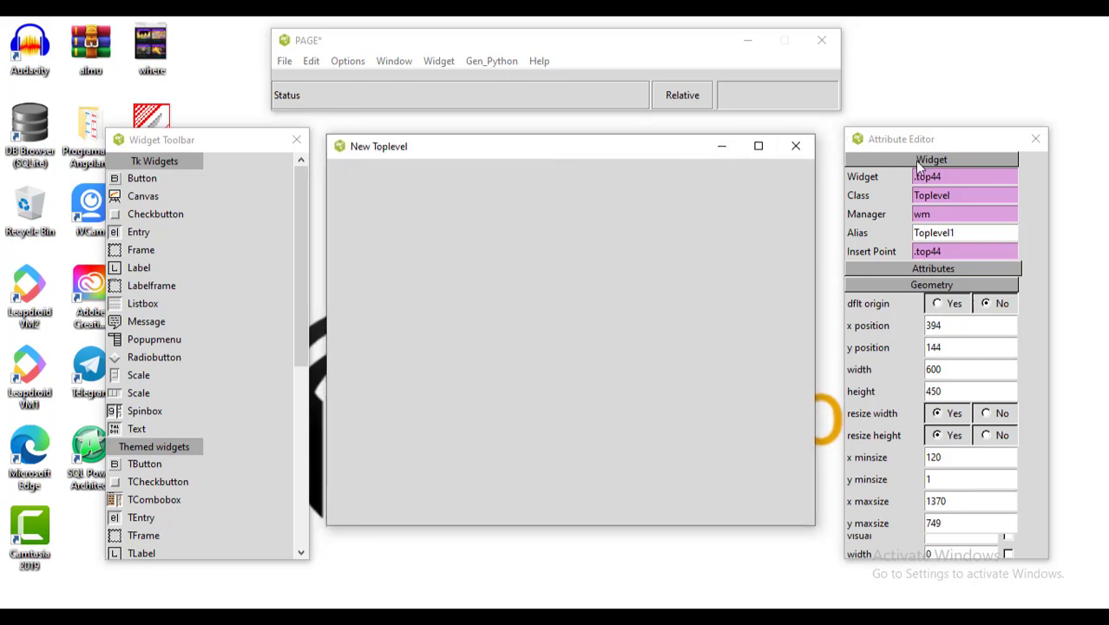
- Look at the toplevel form's Menu Editor and examine the form's attributes and geometry in the Attribute Editor
mouse_move(930, 137)
left_mouse_down()
mouse_move(944, 146)
mouse_move(931, 133)
left_mouse_up()
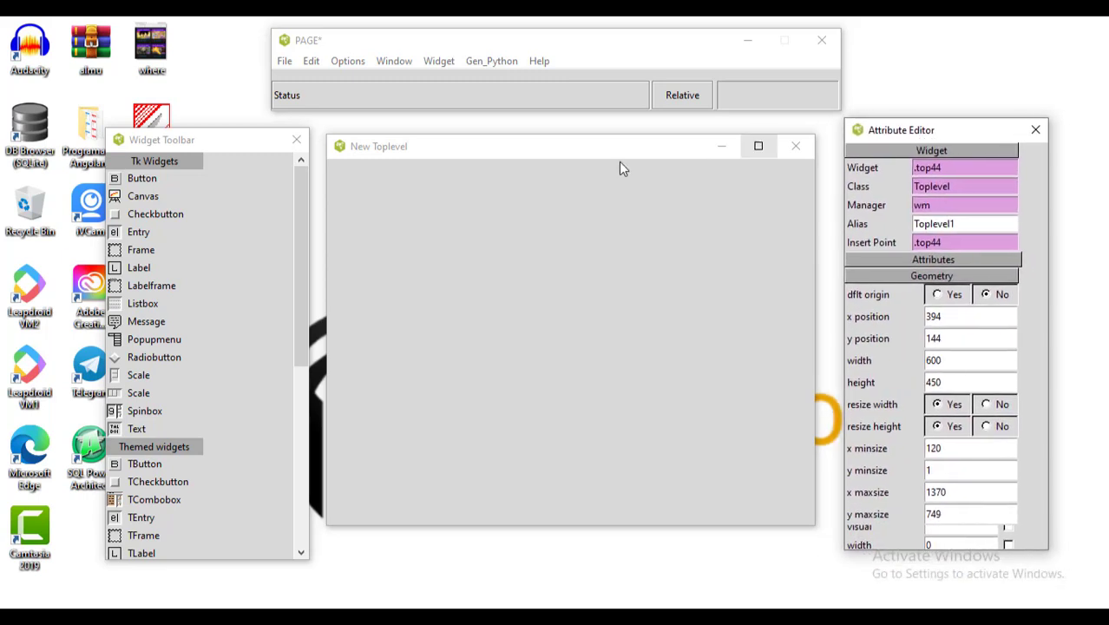
left_click(572, 180)
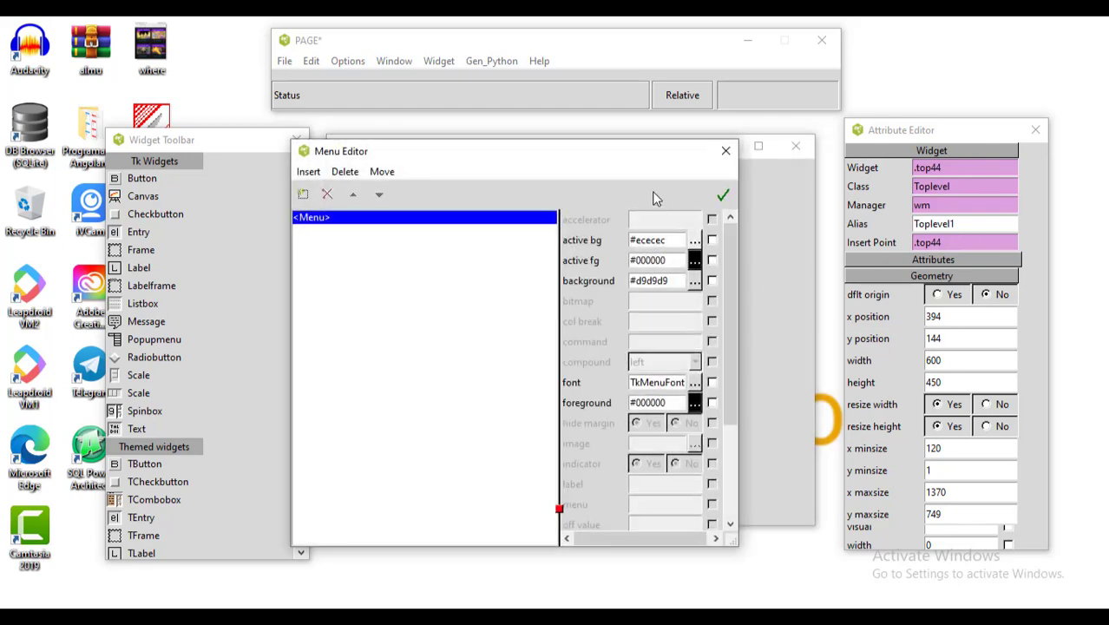
left_click(725, 150)
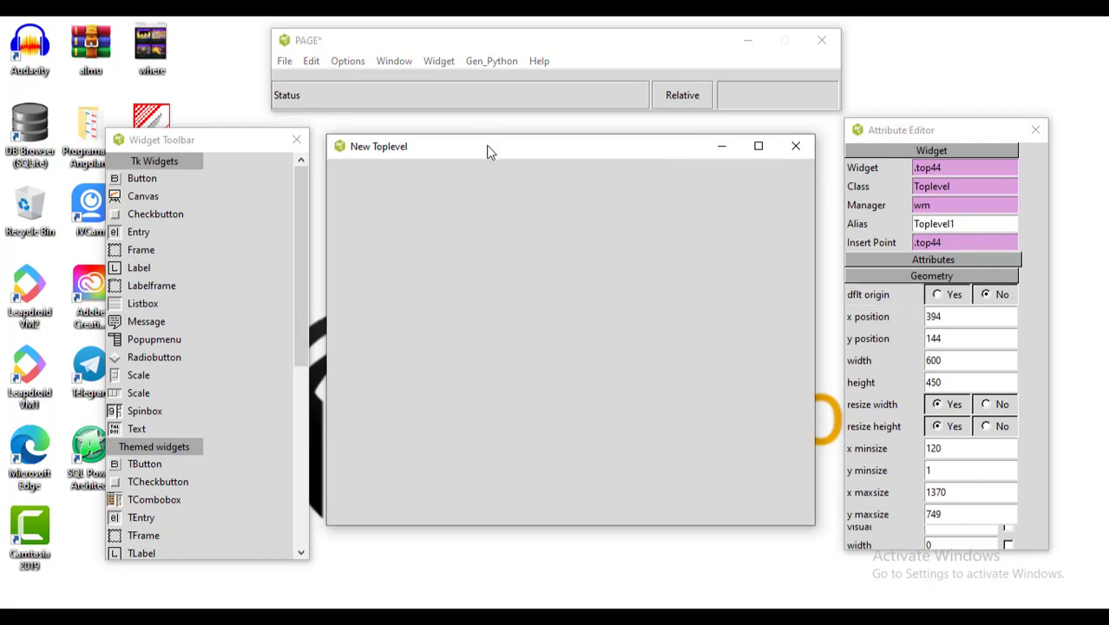
left_click(953, 283)
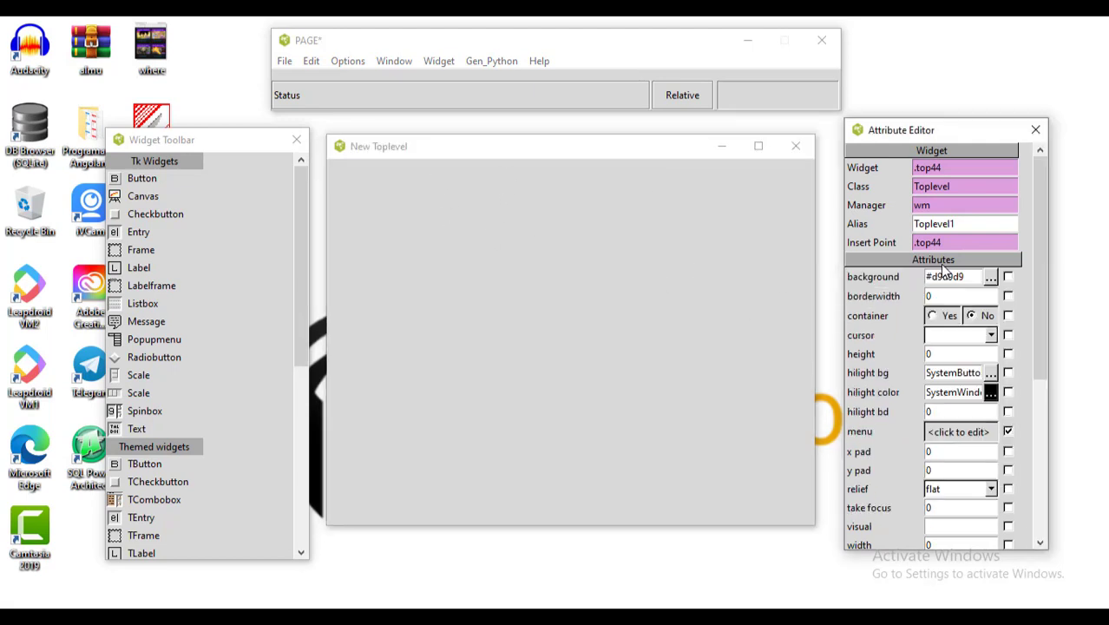
scroll(937, 321, "down", 5)
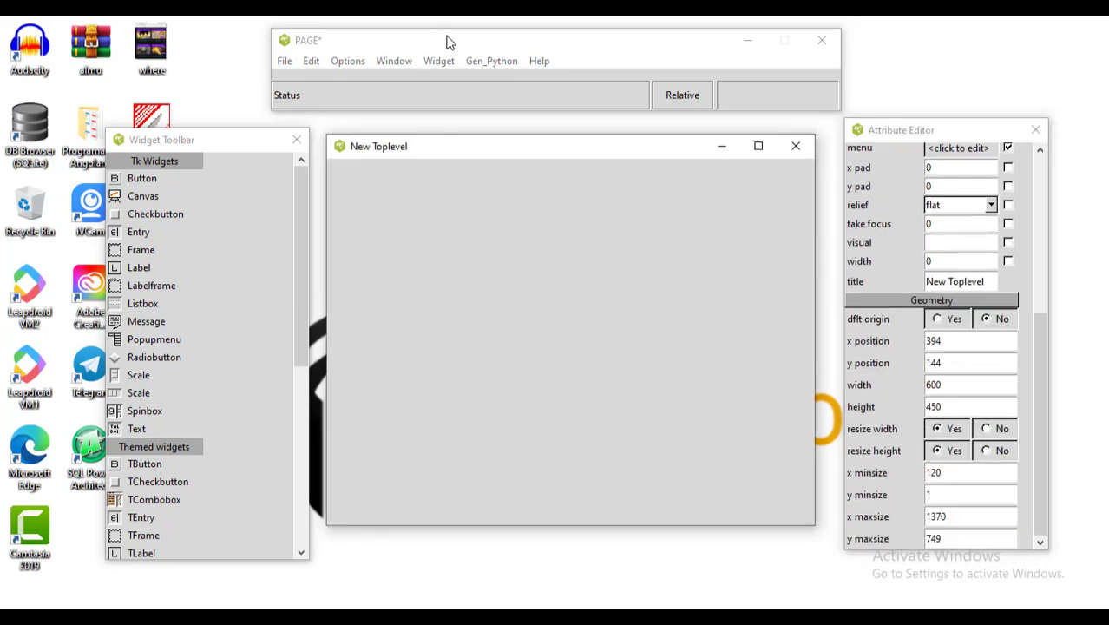
- Reposition the main PAGE window, Attribute Editor and New Toplevel form, placing the form at about x 413, y 143
mouse_move(448, 40)
left_mouse_down()
mouse_move(520, 55)
mouse_move(439, 37)
left_mouse_up()
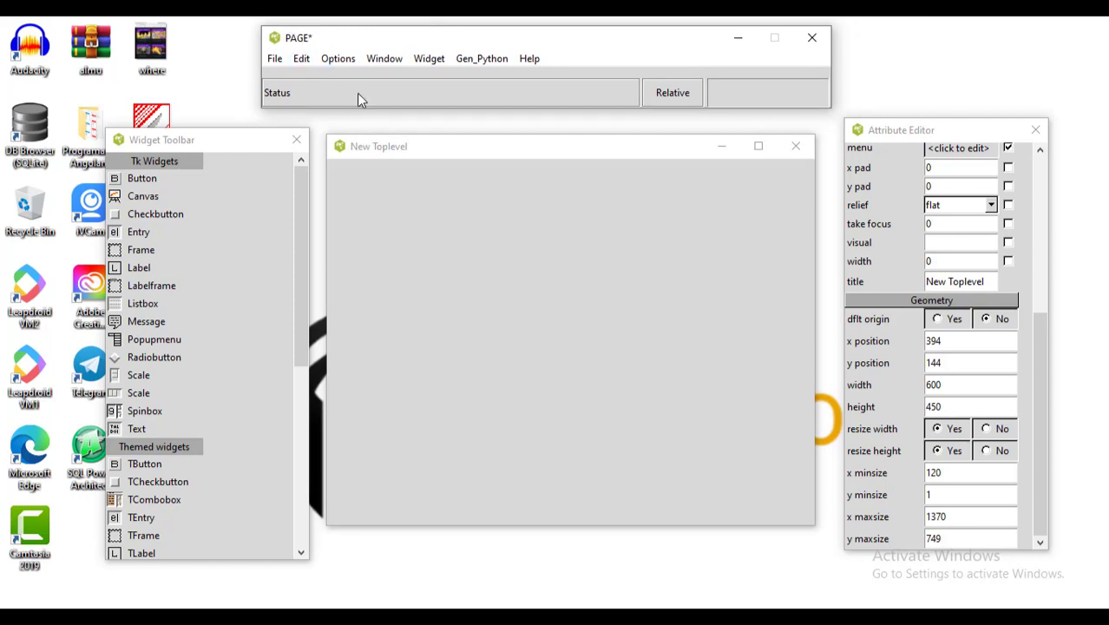
left_click(502, 227)
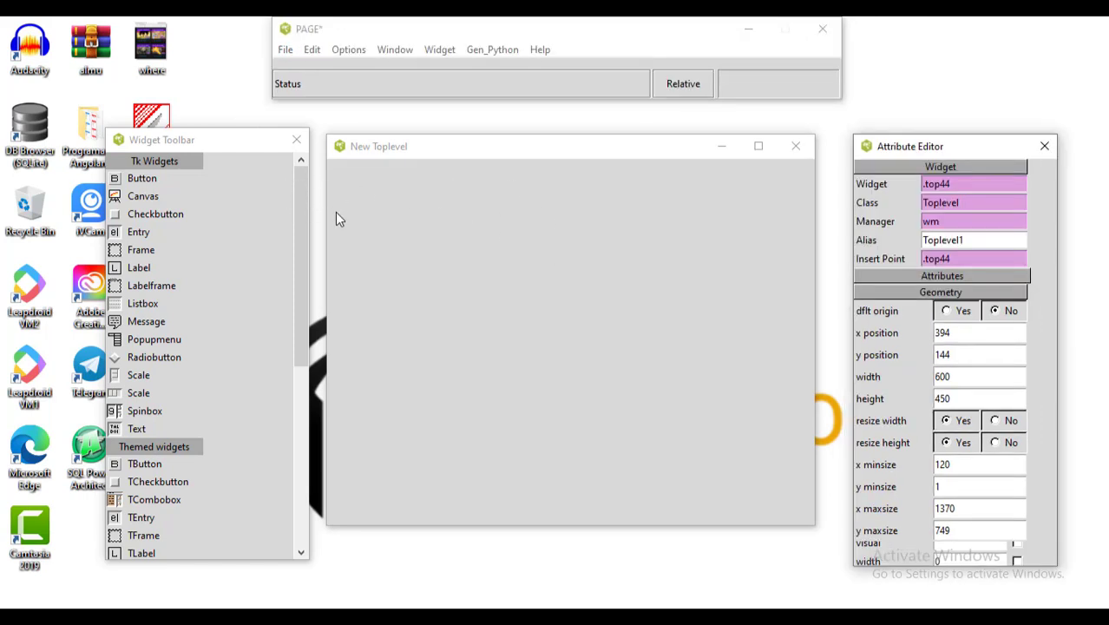
left_click(498, 448)
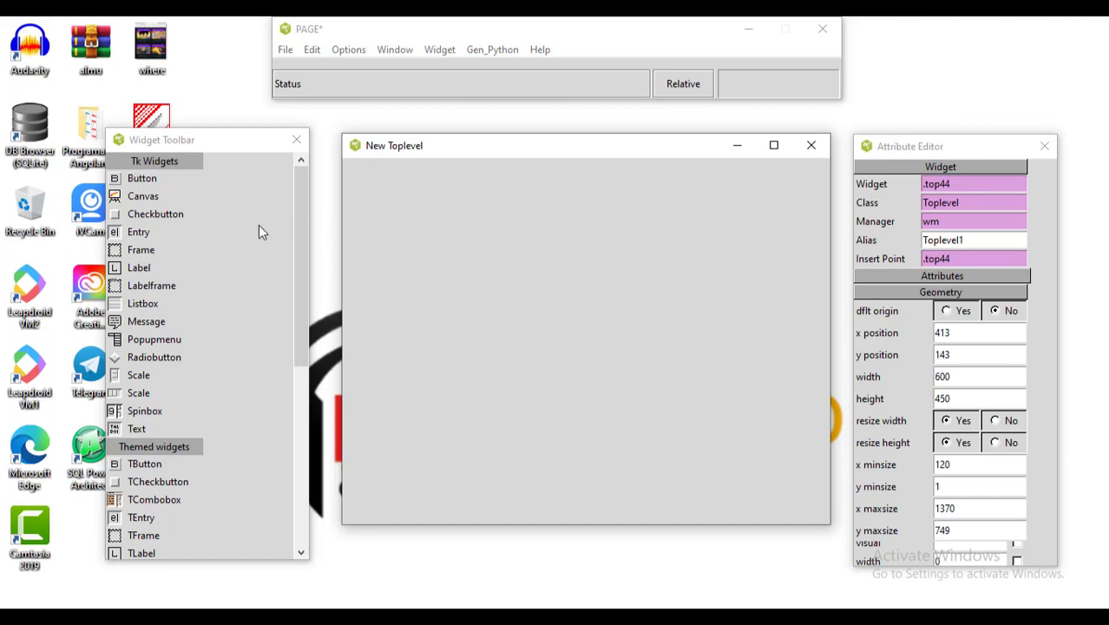
left_click_drag(293, 213, 302, 151)
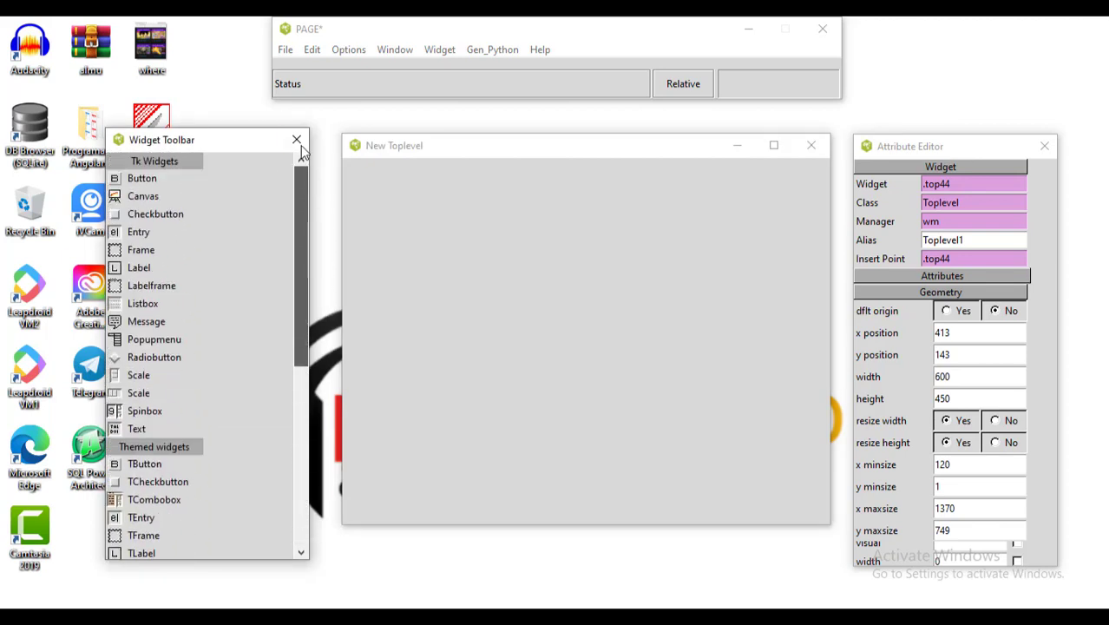
- Add a Label widget to the toplevel form at about x 240, y 50 and widen it to about 94
left_click(138, 269)
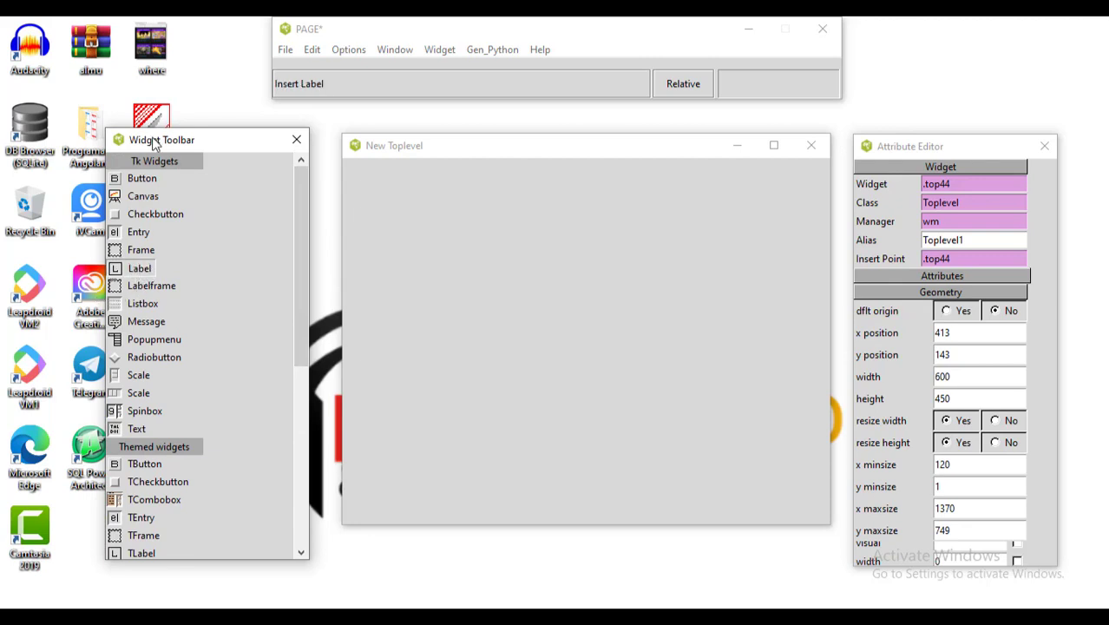
left_click(536, 204)
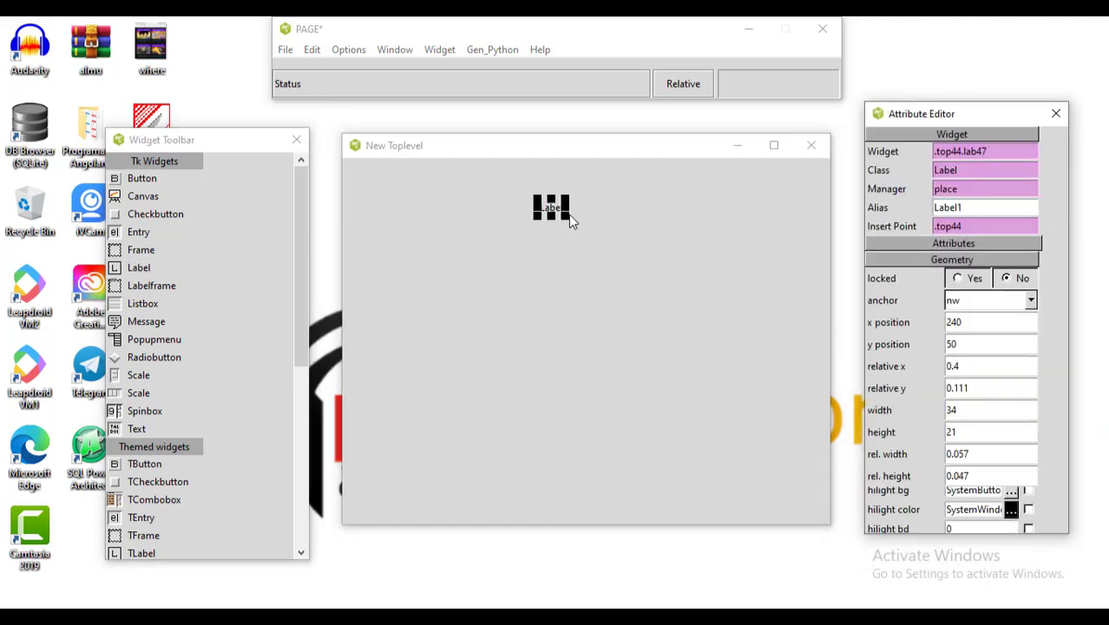
left_click_drag(559, 213, 615, 213)
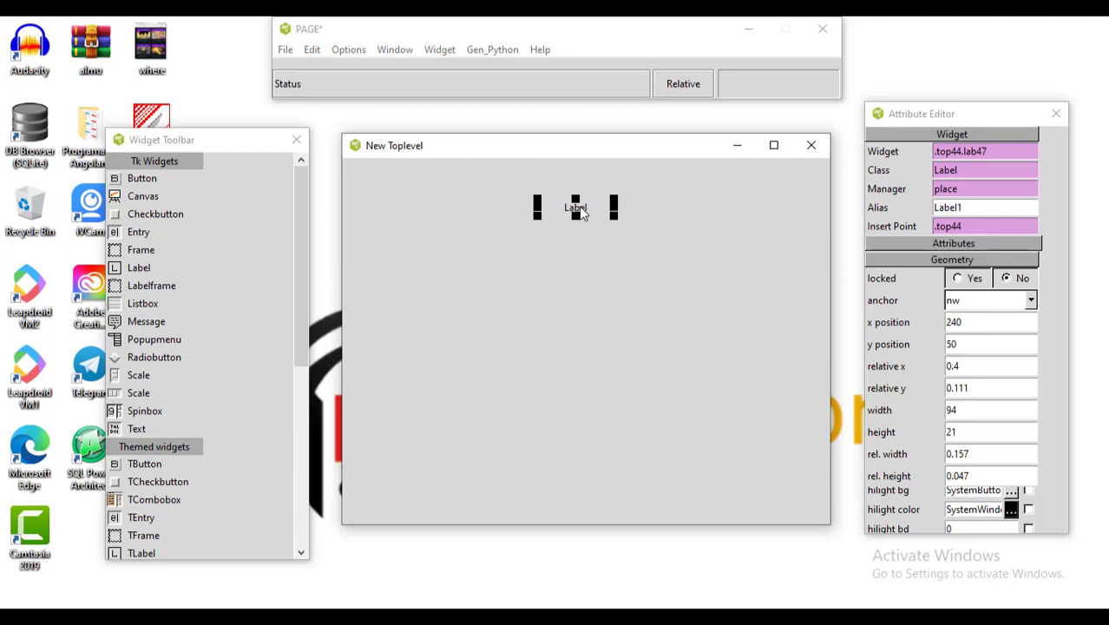
- Set the label's text to the developer's name and move the label to about x 230, y 50
left_click(577, 214)
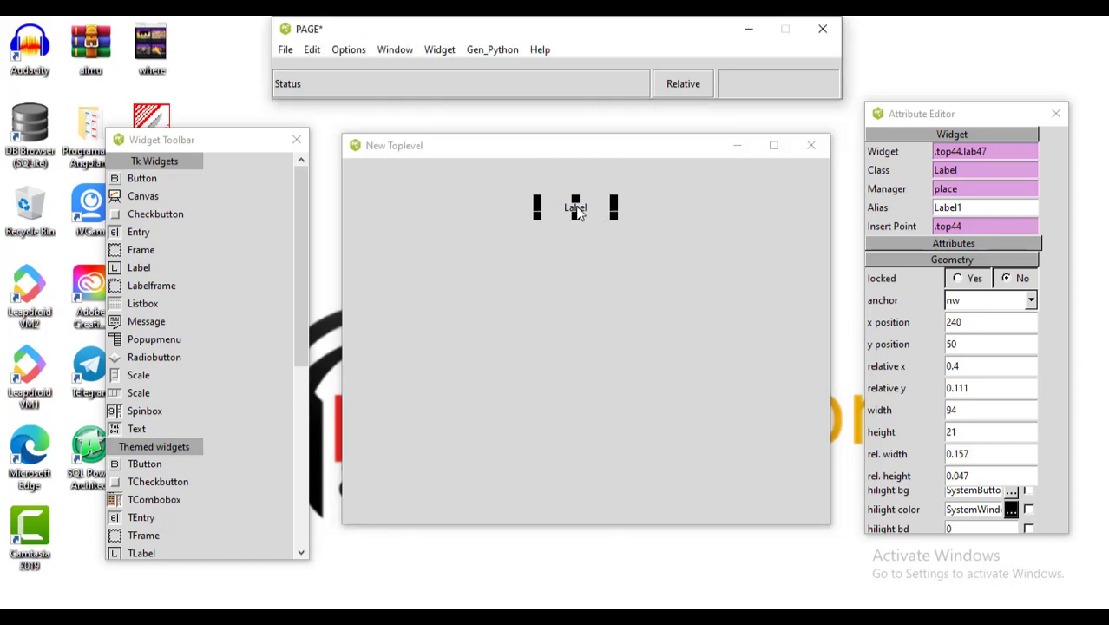
double_click(577, 215)
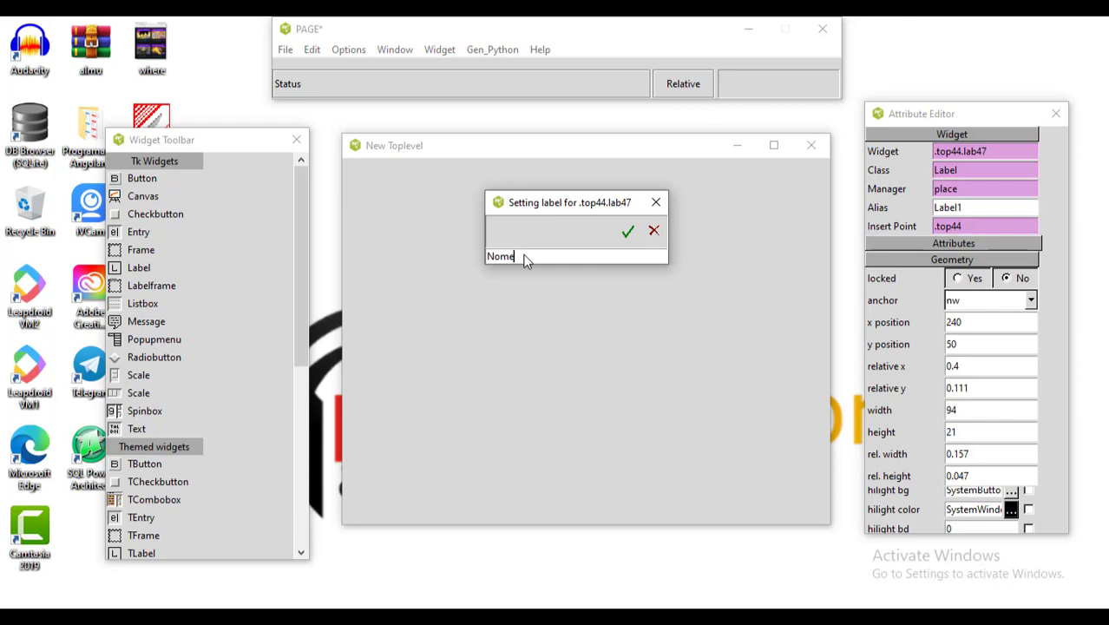
key("BackSpace")
key("BackSpace")
key("BackSpace")
key("BackSpace")
type("Joao")
key("BackSpace")
key("BackSpace")
key("BackSpace")
key("BackSpace")
type("Dev Joao")
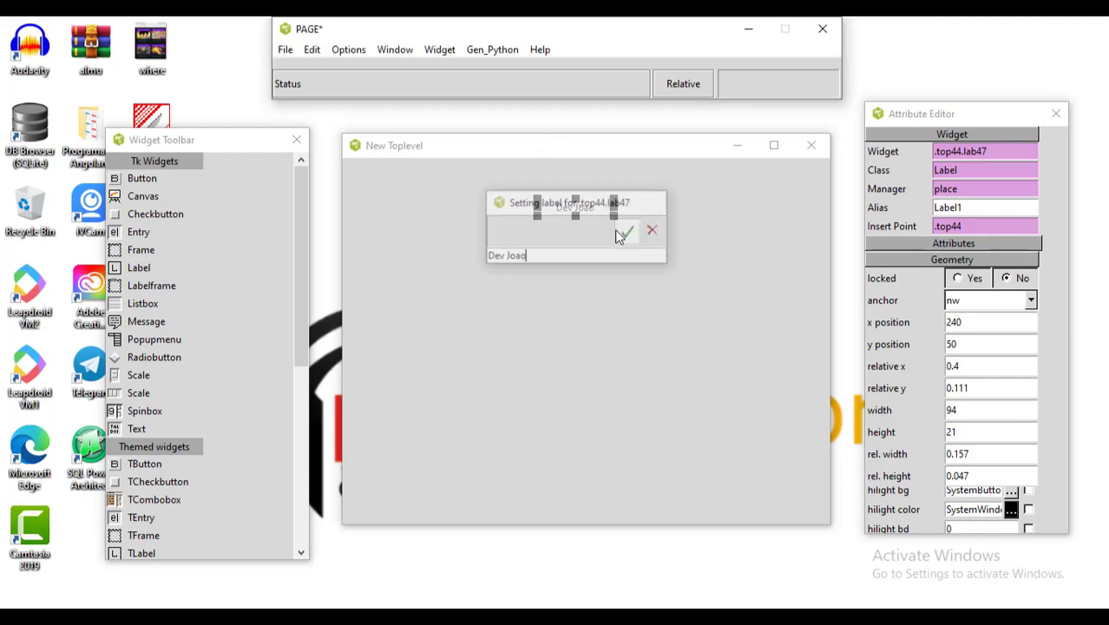
left_click(625, 232)
left_click(573, 205)
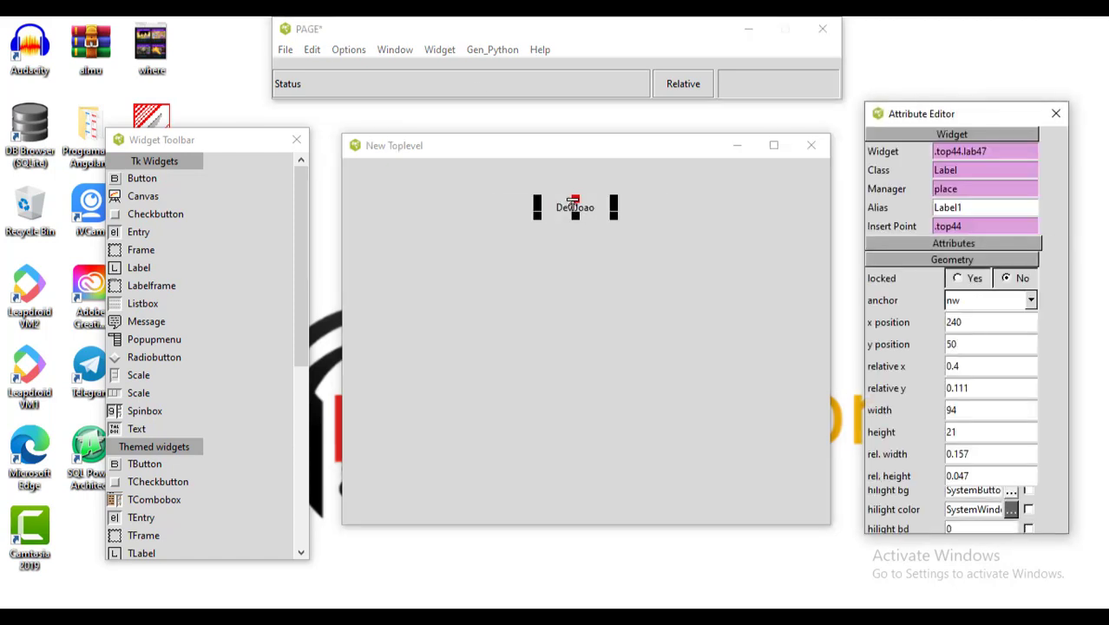
left_click_drag(577, 205, 567, 205)
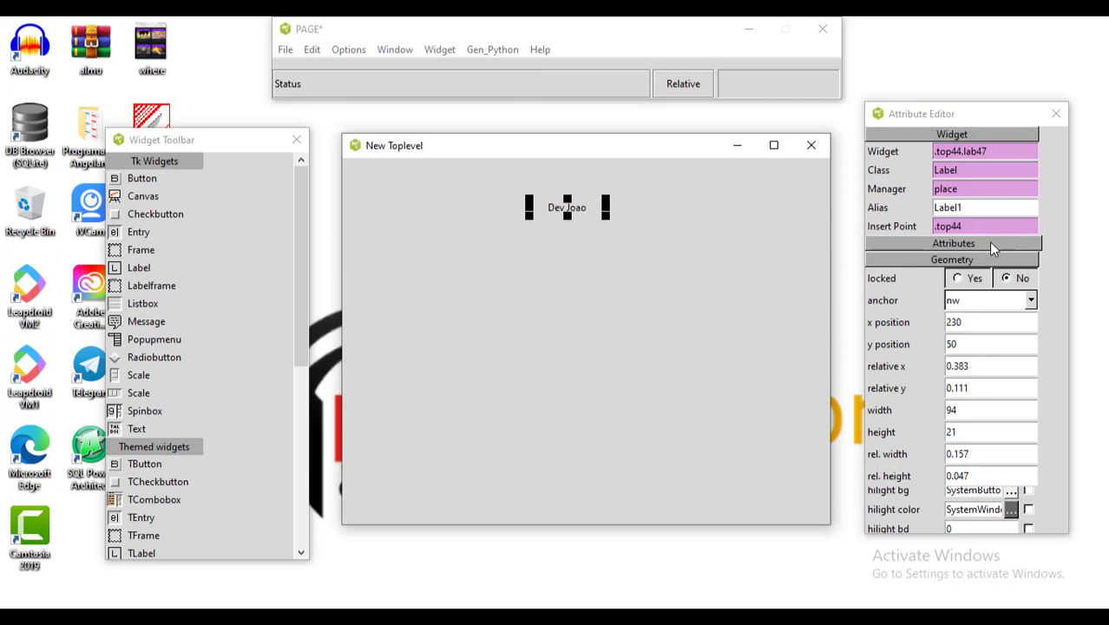
- Set the label's background colour to white (#ffffff)
left_click(946, 246)
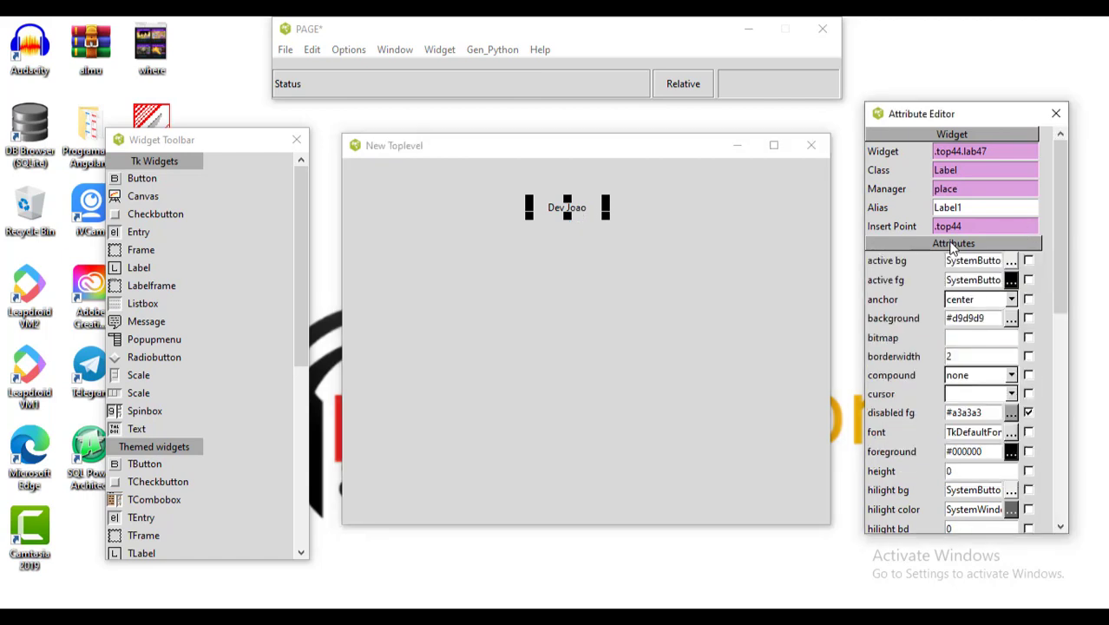
scroll(939, 317, "down", 1)
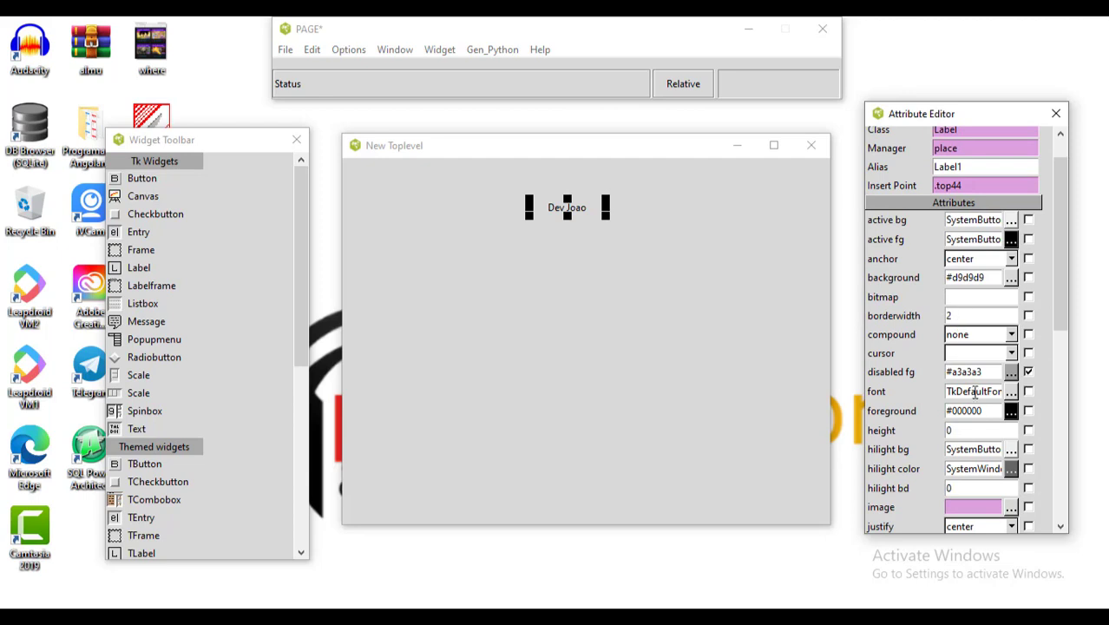
left_click(972, 278)
left_click(1011, 278)
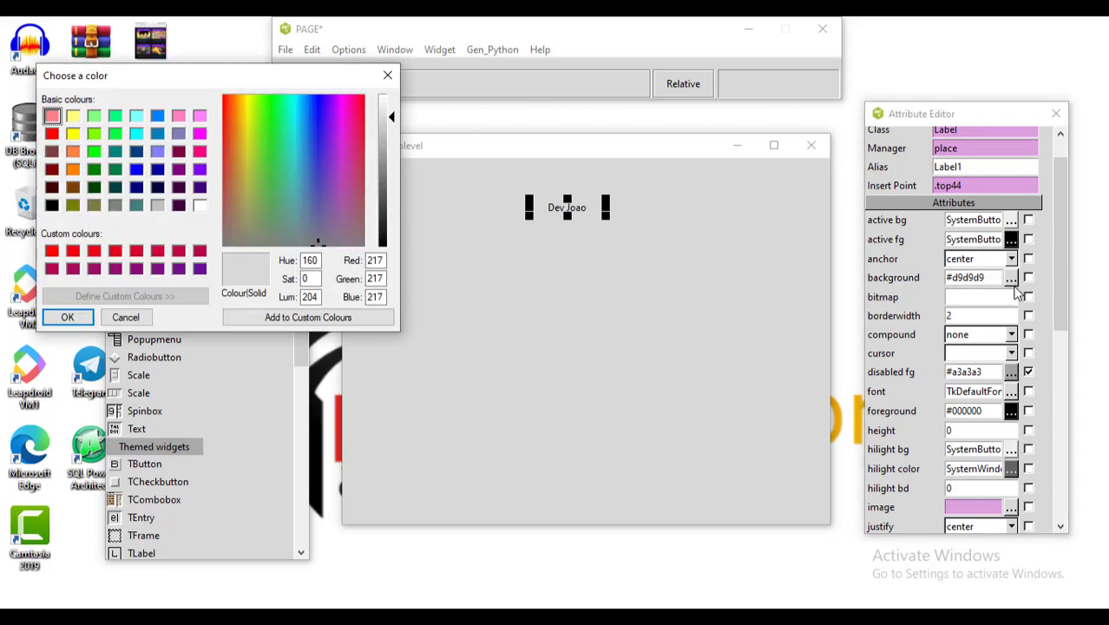
left_click_drag(196, 80, 286, 132)
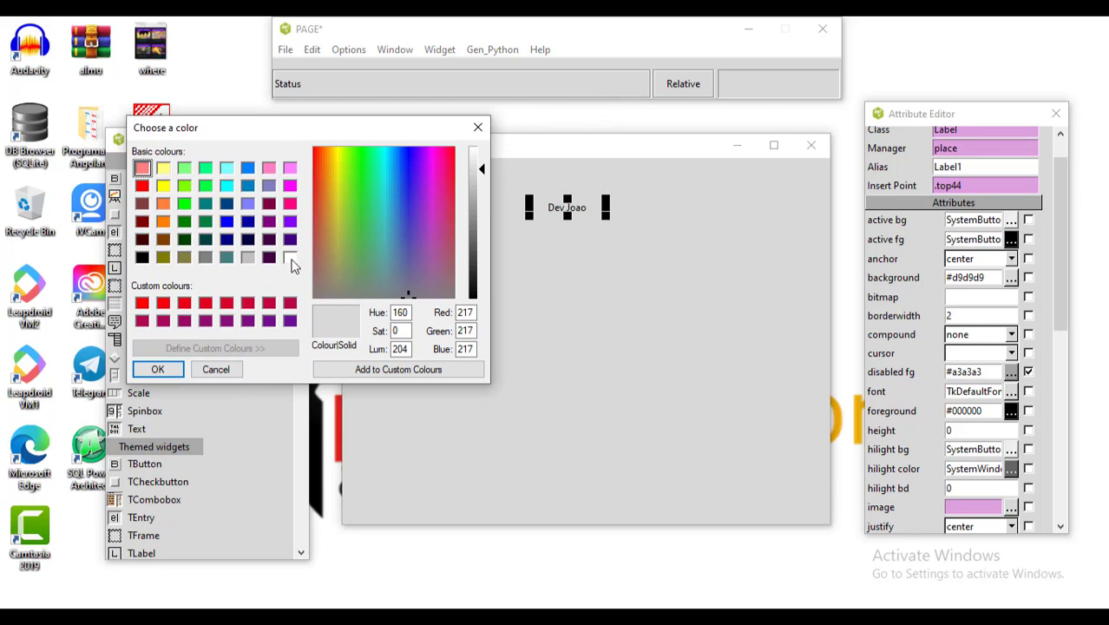
left_click(290, 257)
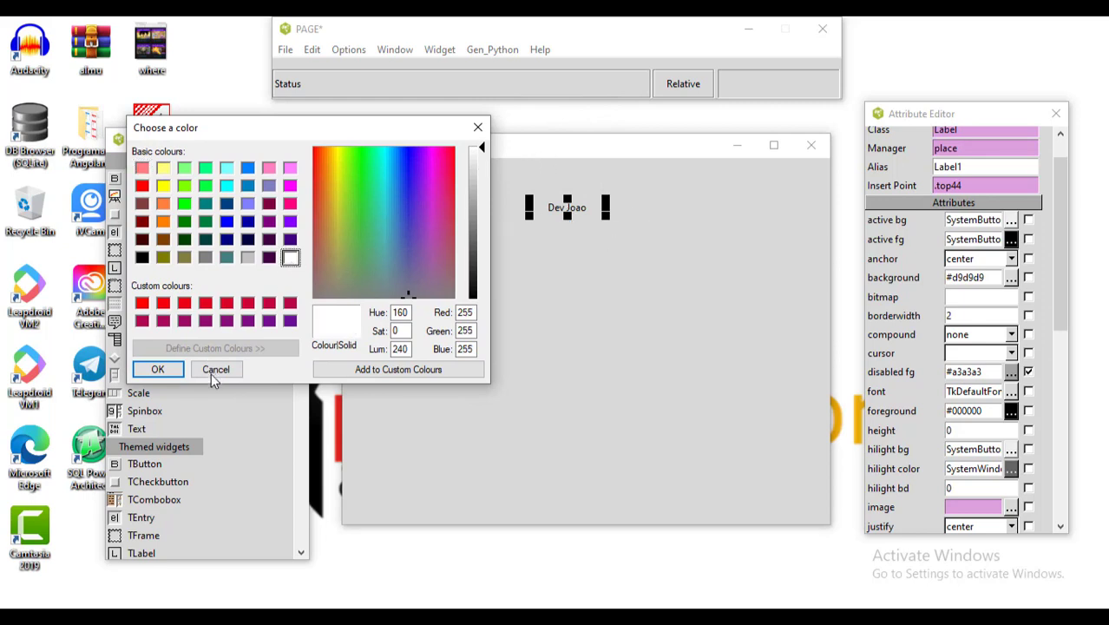
left_click(159, 370)
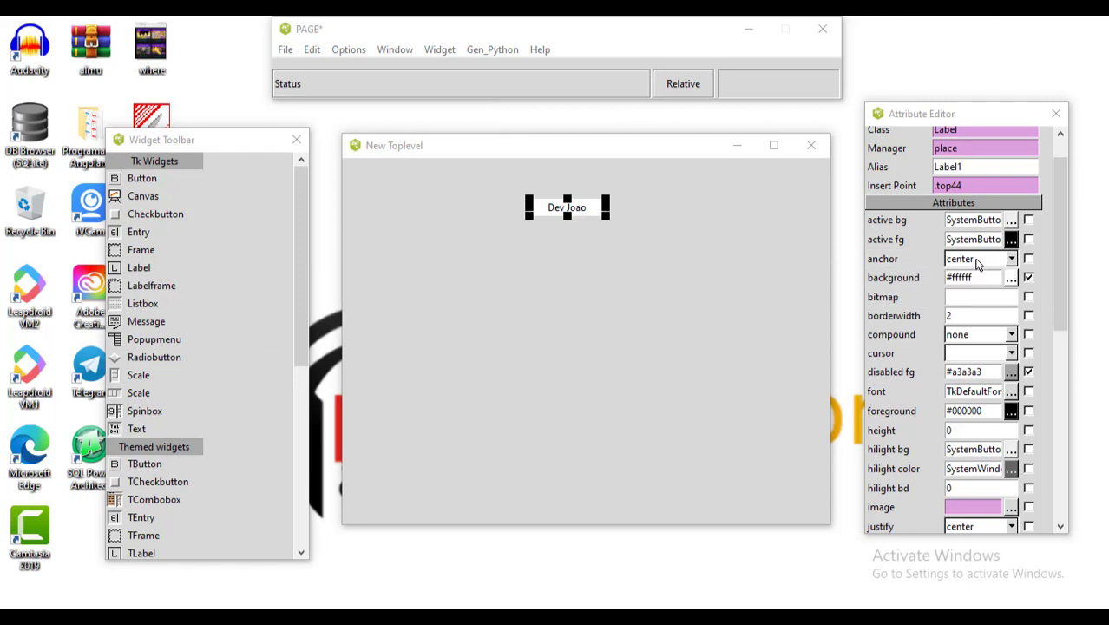
- Try the nw anchor on the label's text and set the anchor back to center
left_click(1011, 265)
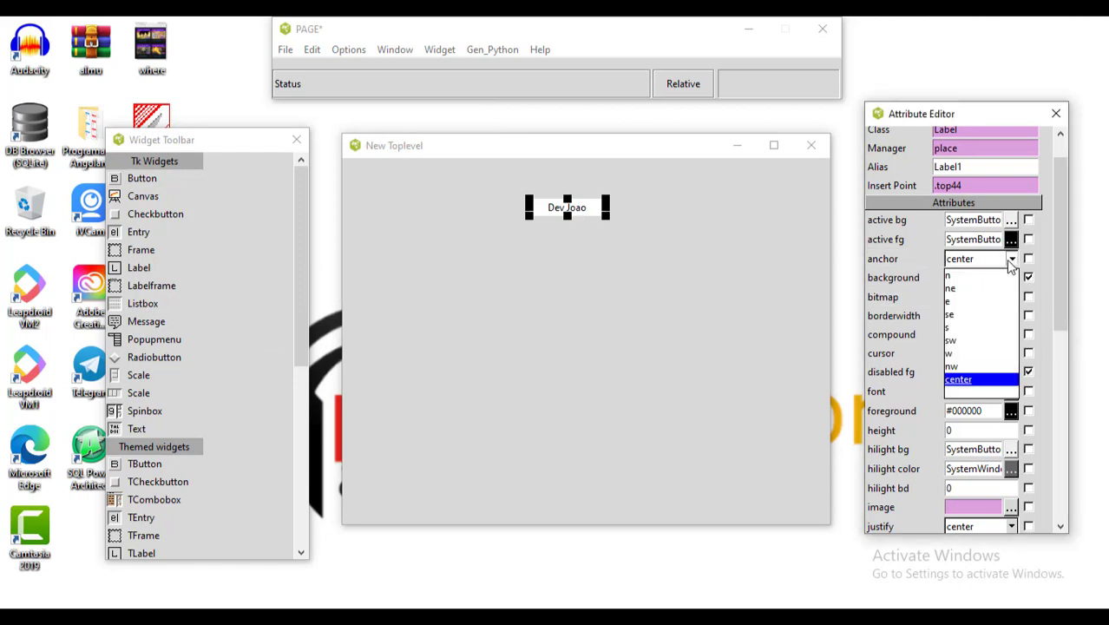
left_click(956, 367)
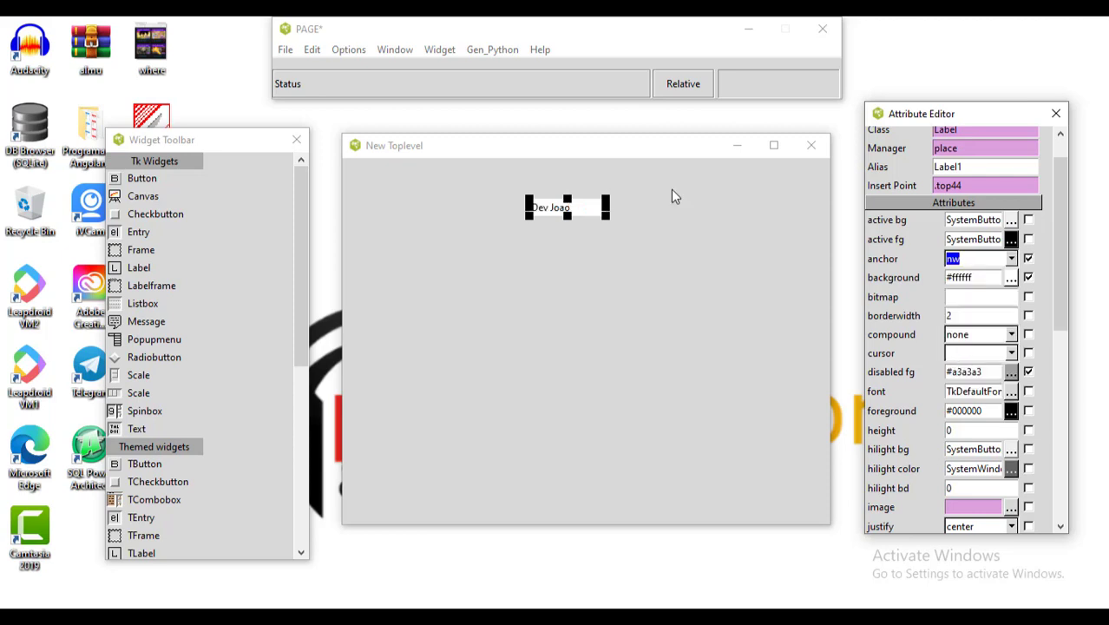
left_click(1011, 258)
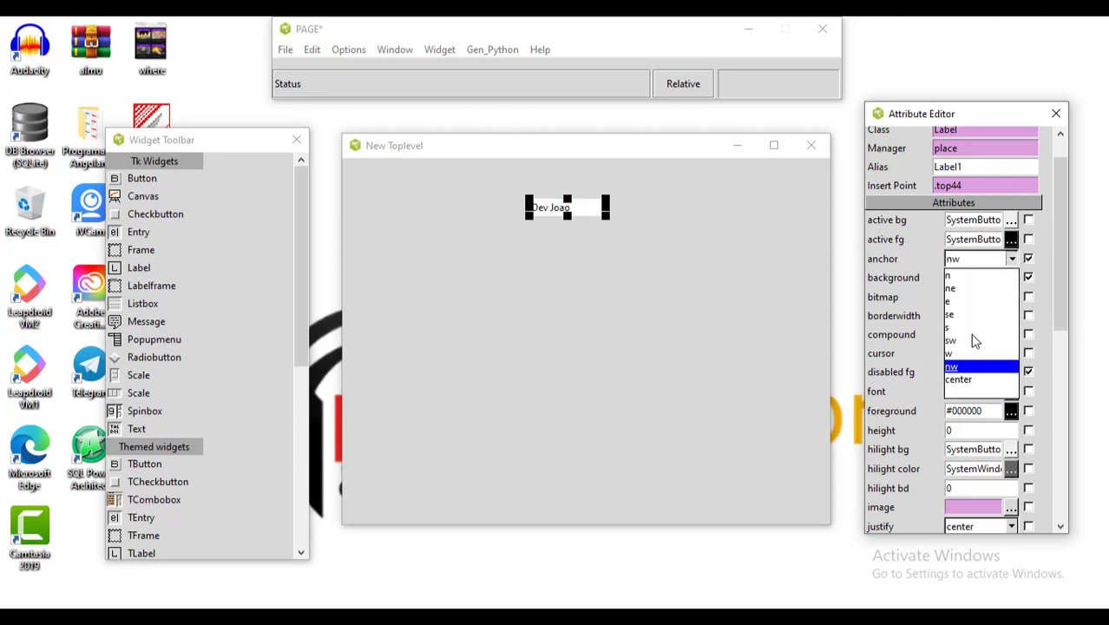
left_click(960, 379)
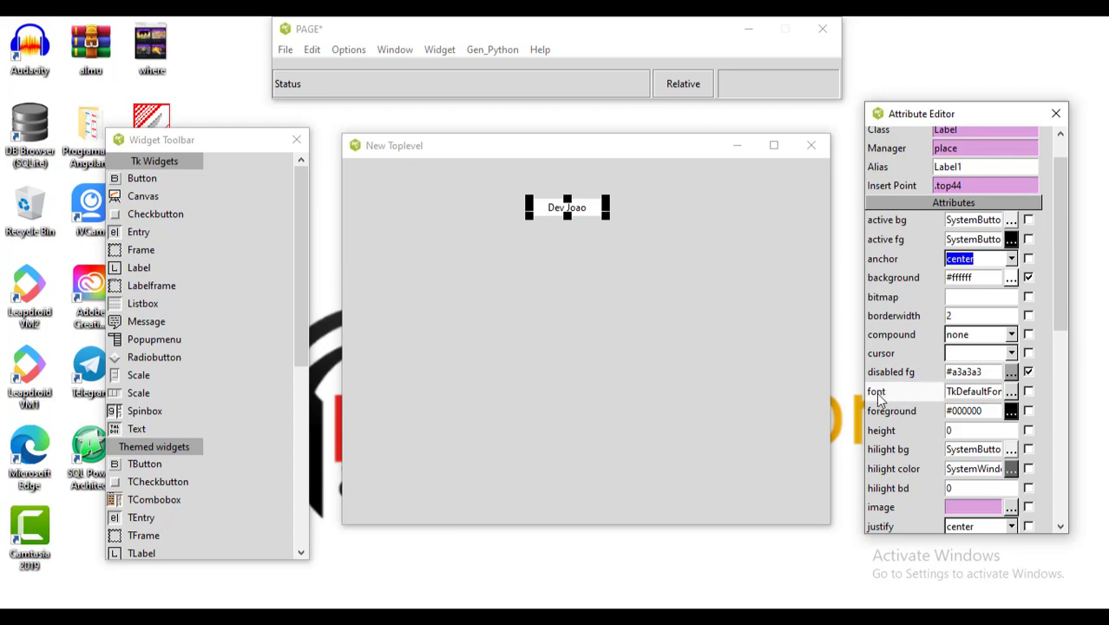
- Set the label's font to Segoe UI, size 14, bold
left_click(1012, 391)
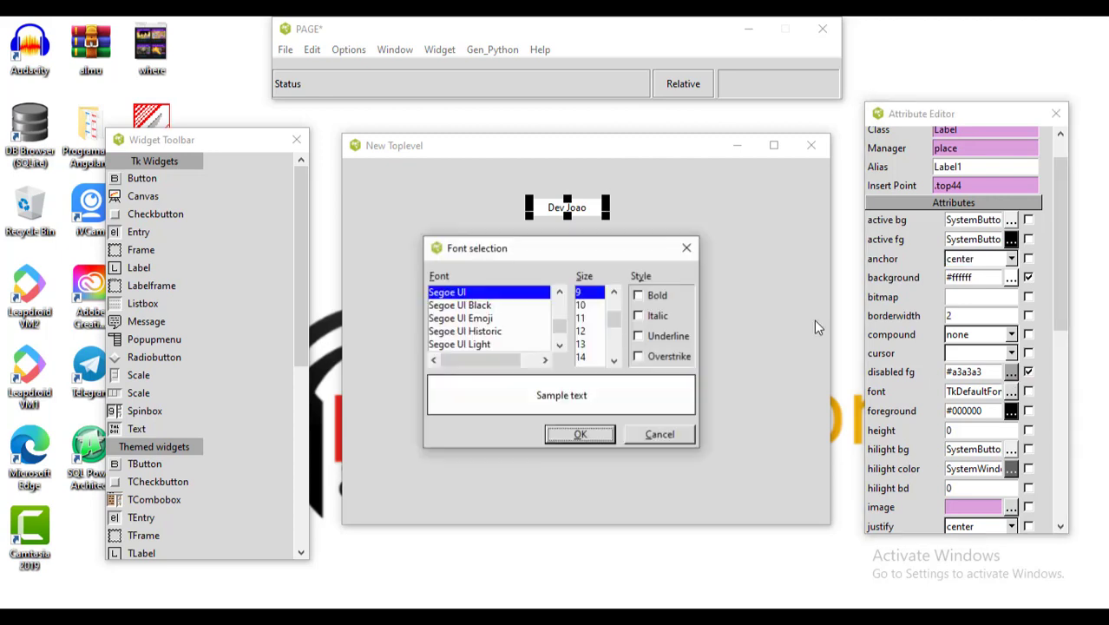
left_click(493, 293)
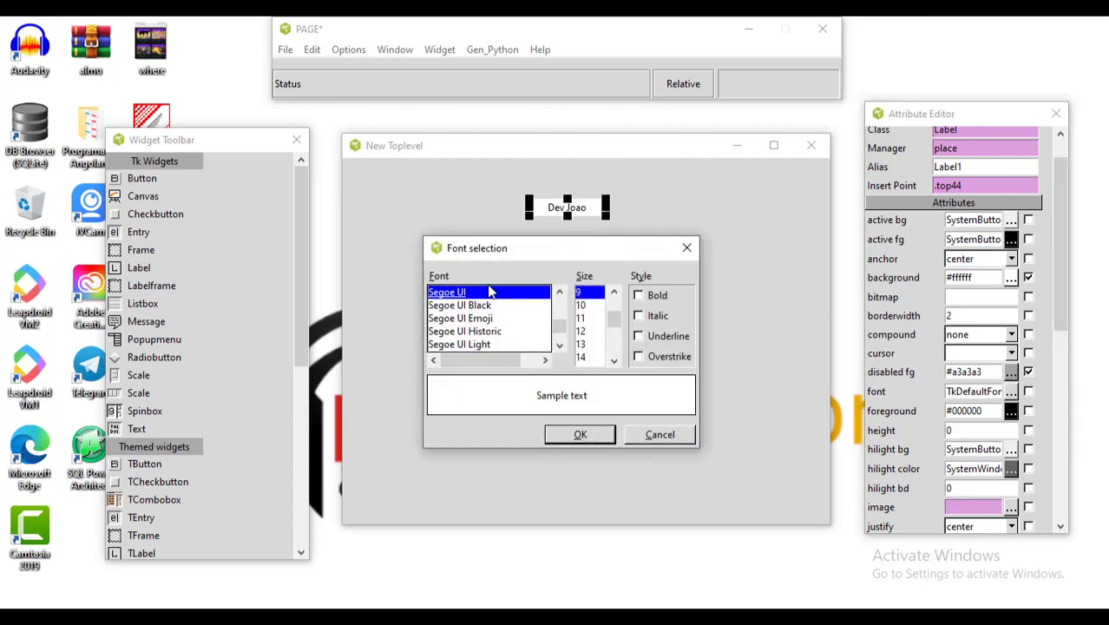
left_click(589, 357)
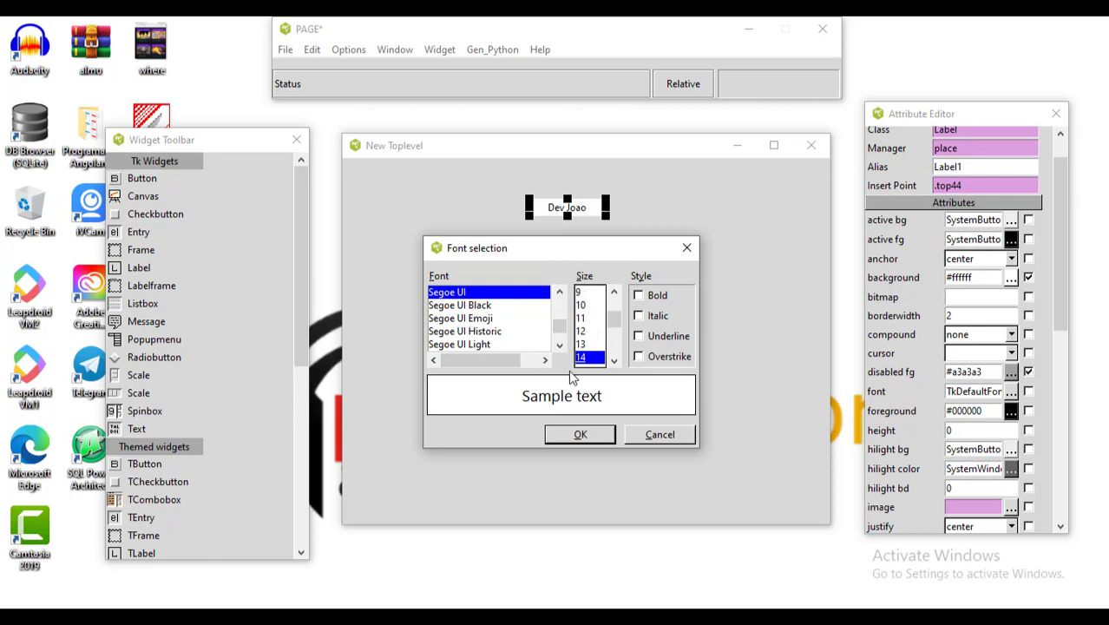
left_click(639, 298)
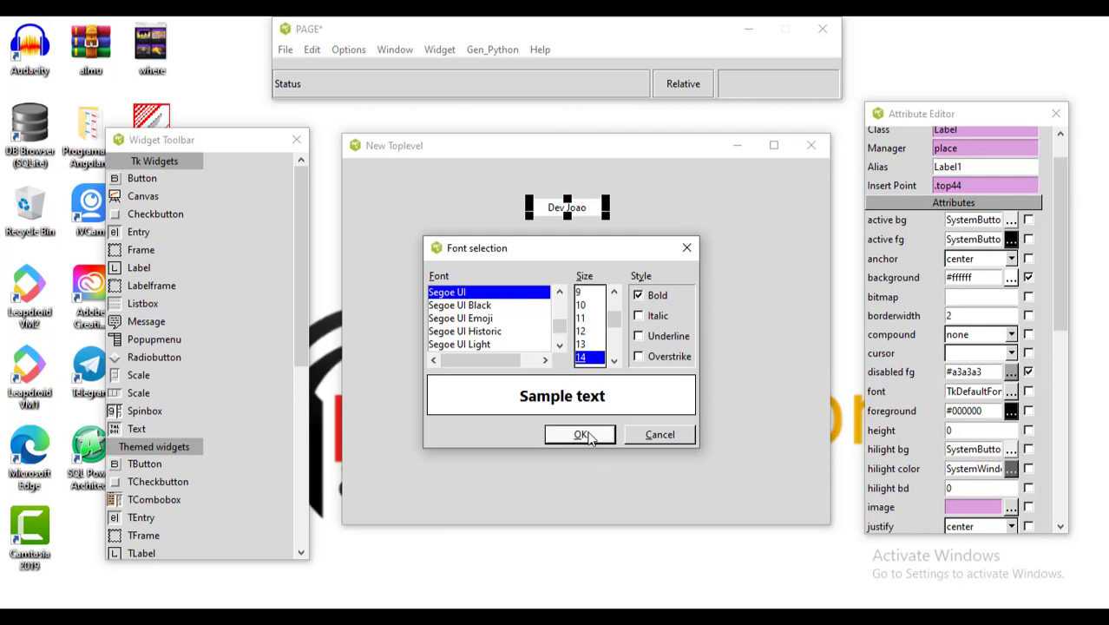
left_click(589, 438)
left_click(568, 447)
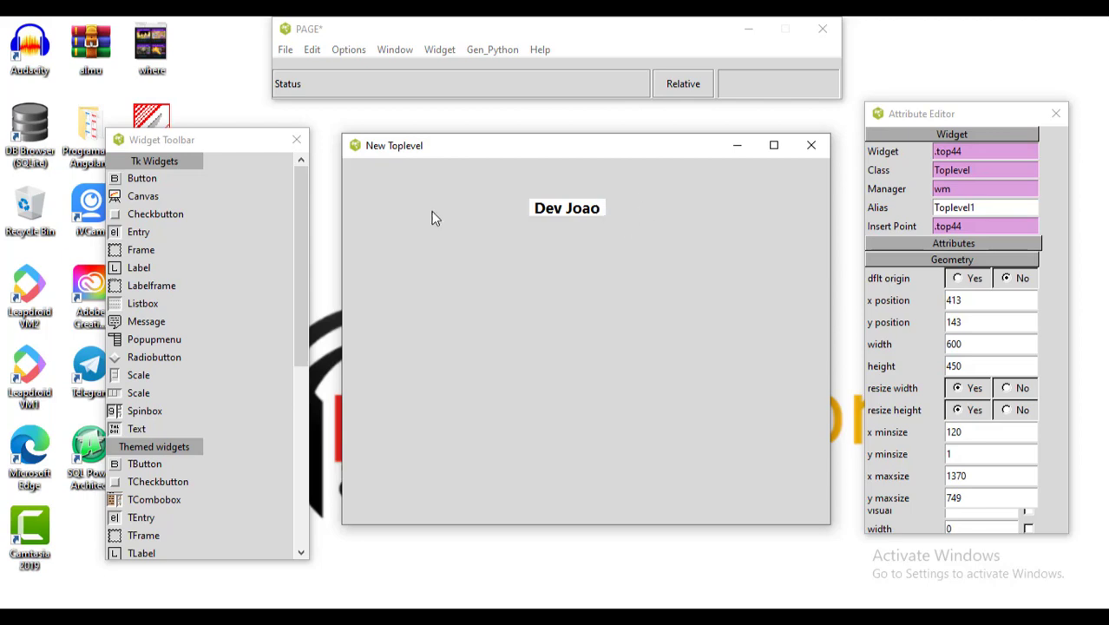
left_click(954, 259)
scroll(969, 483, "down", 3)
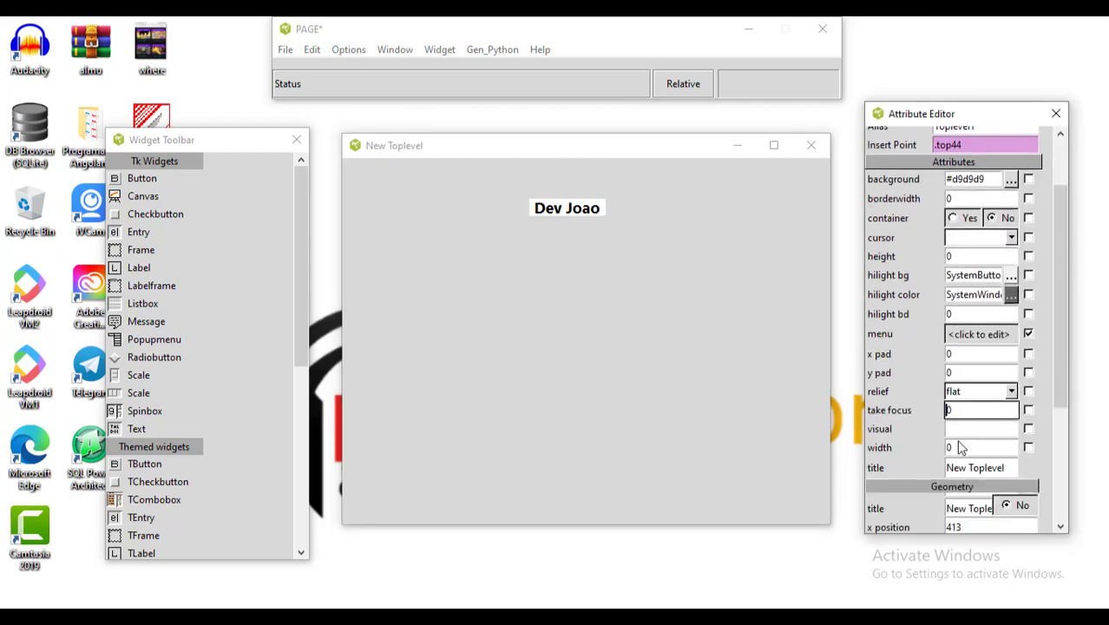
scroll(905, 380, "up", 3)
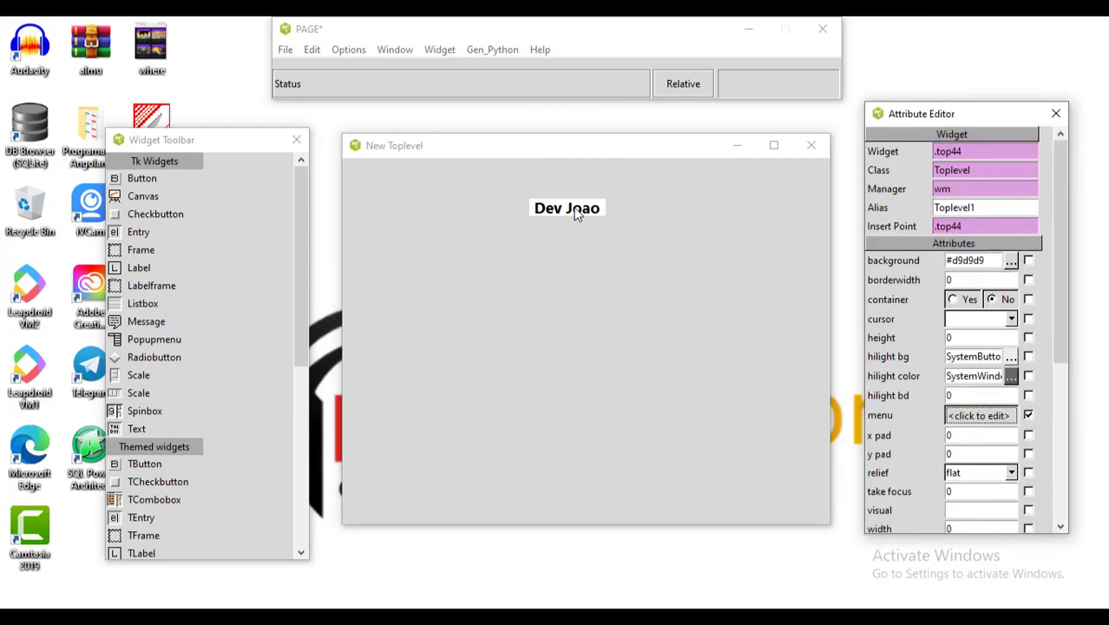
scroll(952, 354, "down", 5)
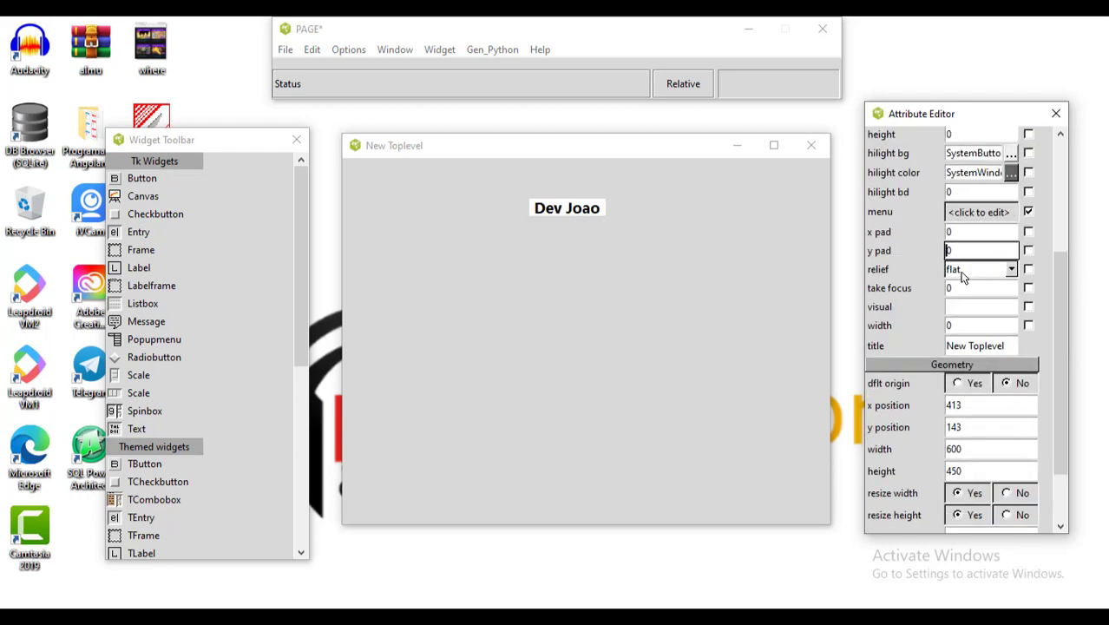
- Move the label to about x 280, y 140 and set its width to 100
left_click(566, 208)
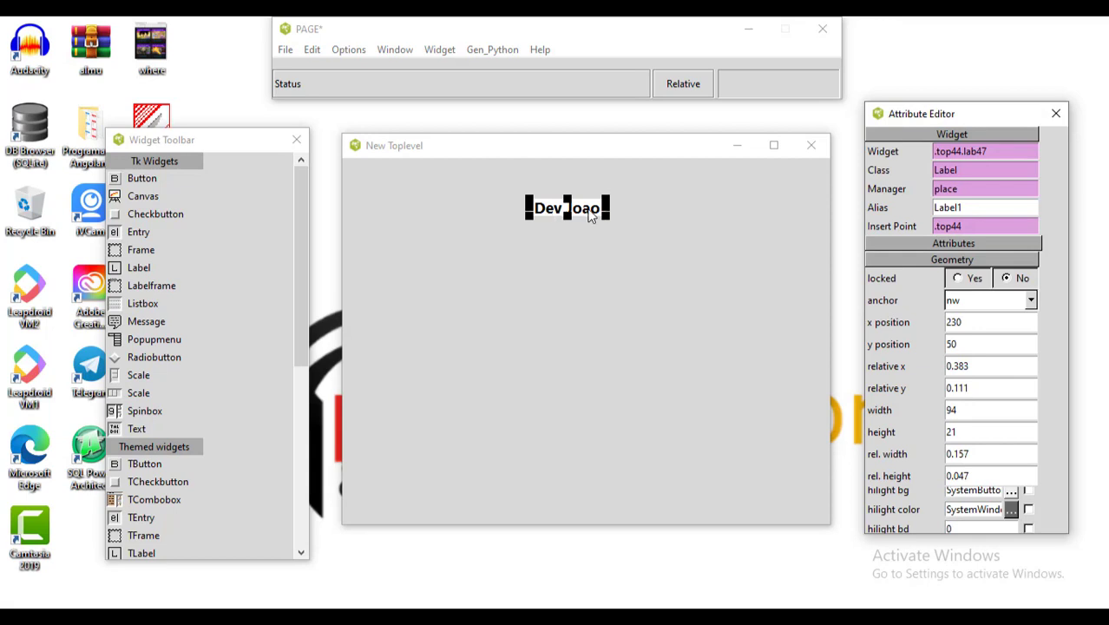
left_click_drag(547, 217, 636, 278)
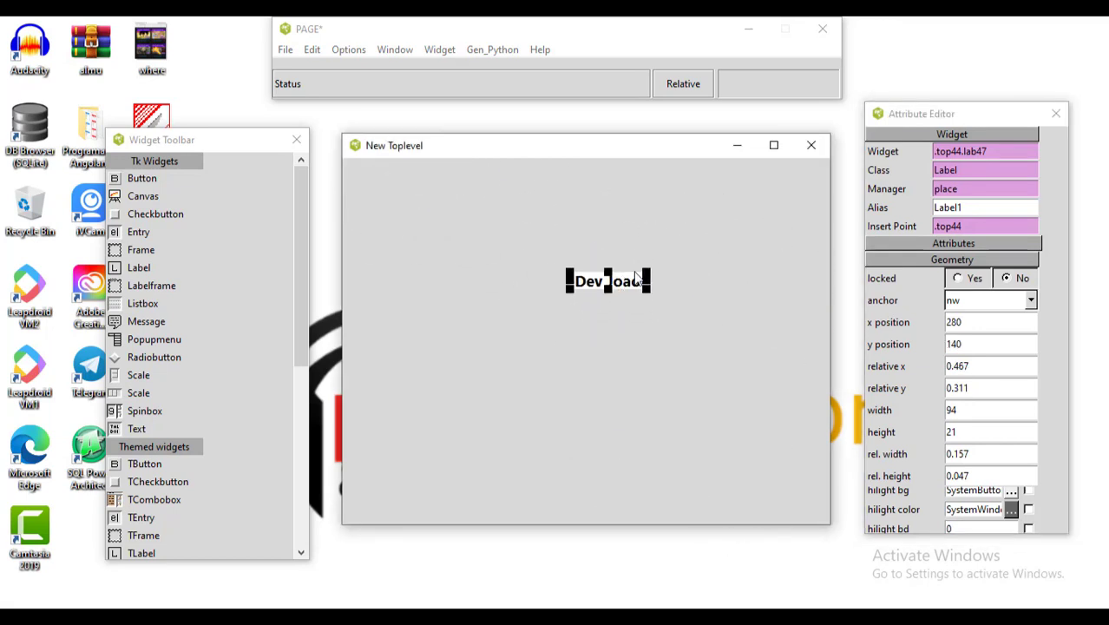
left_click(967, 365)
left_click(976, 412)
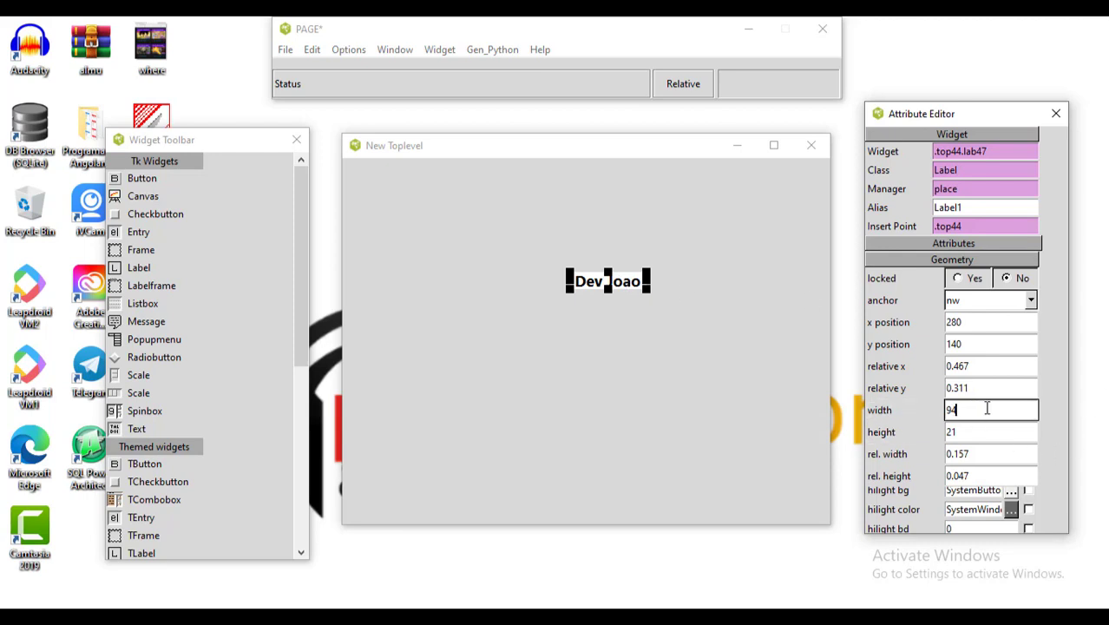
left_click_drag(981, 408, 946, 409)
type("100")
key("Return")
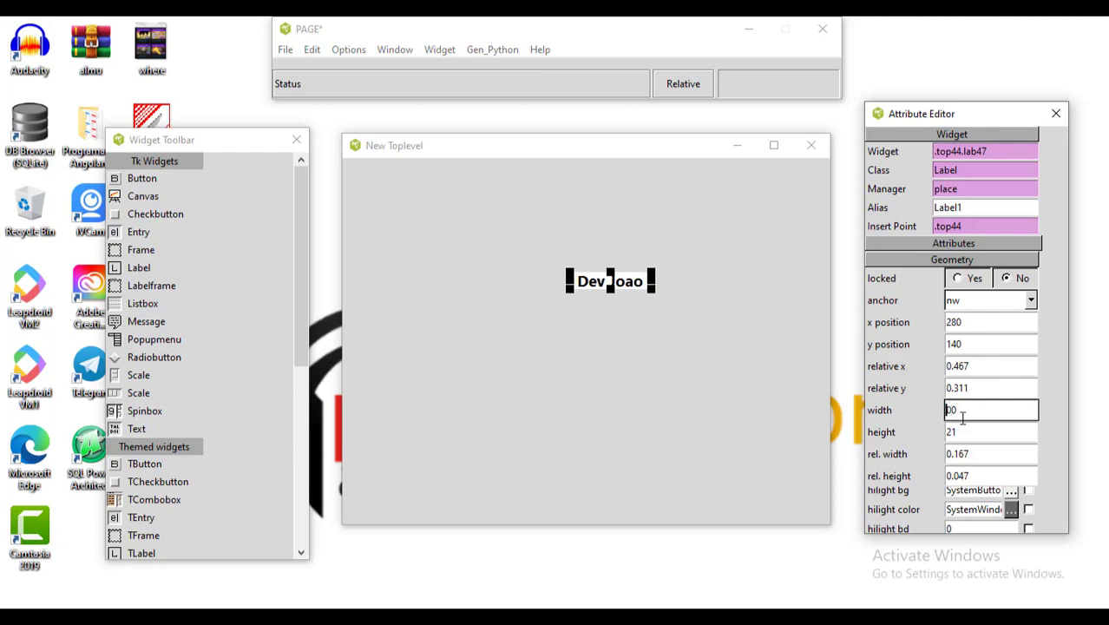
- Set the label's width to 400 and reposition it at about x 170, y 130
key("Return")
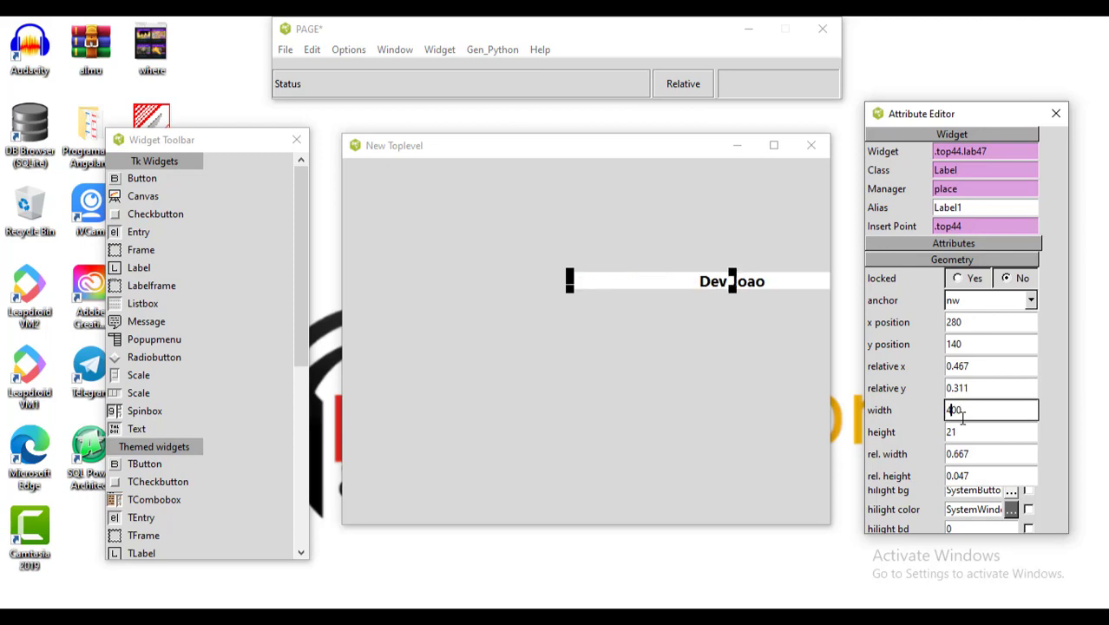
left_click_drag(763, 288, 656, 276)
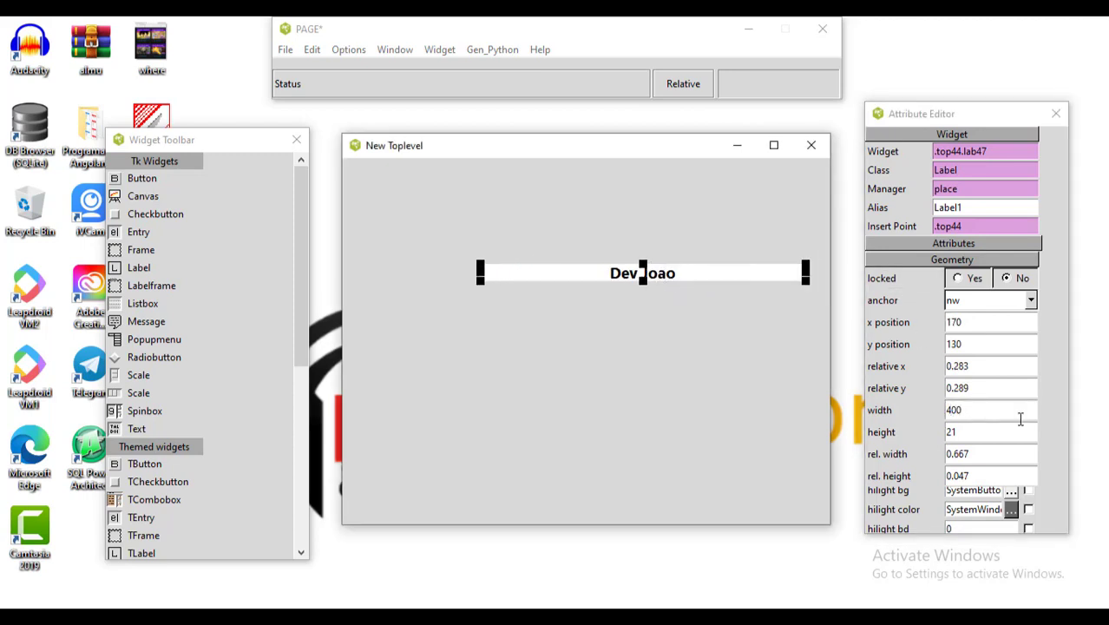
- Set the label's height to 30 and show the label's attributes
left_click(964, 433)
left_click_drag(951, 431, 938, 428)
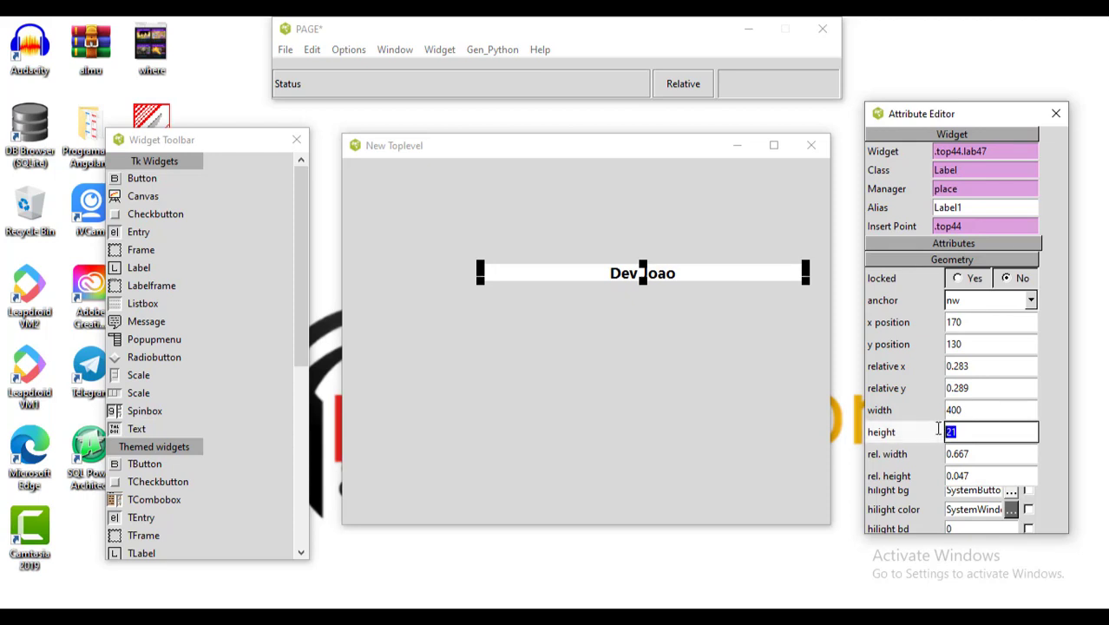
type("30")
key("Return")
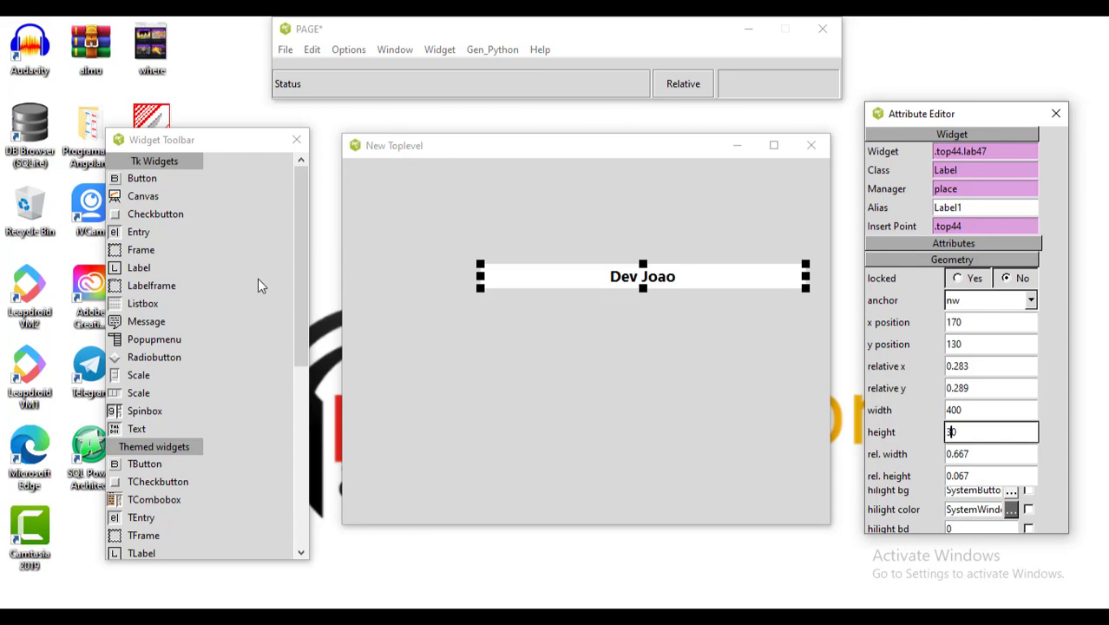
left_click(954, 260)
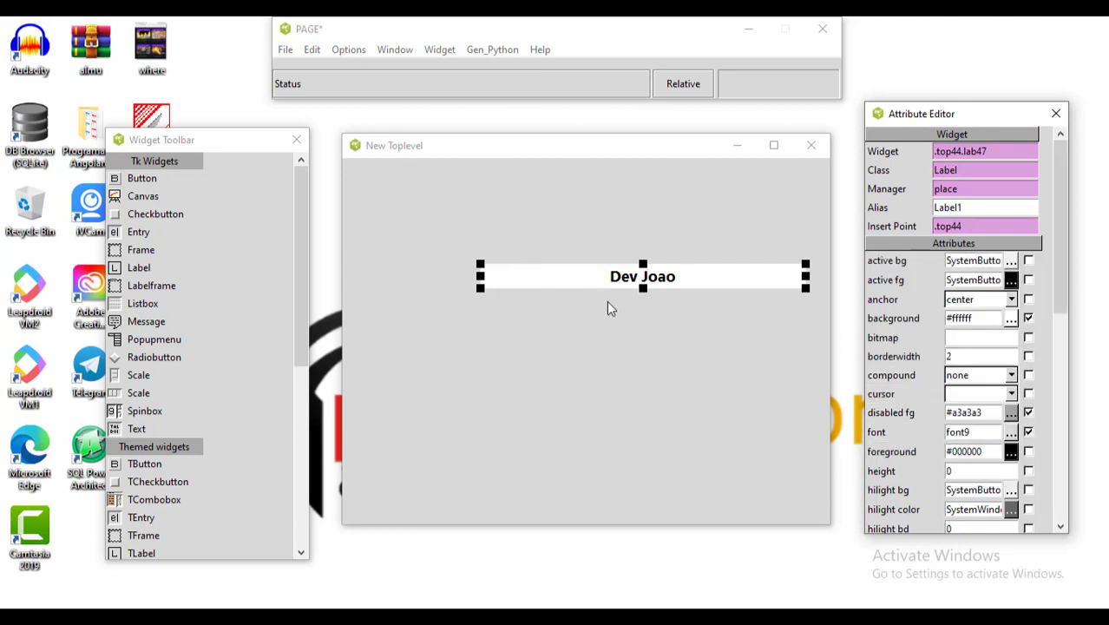
- Reposition the toplevel window and set its width to 400 and height to 200
left_click_drag(626, 156, 611, 148)
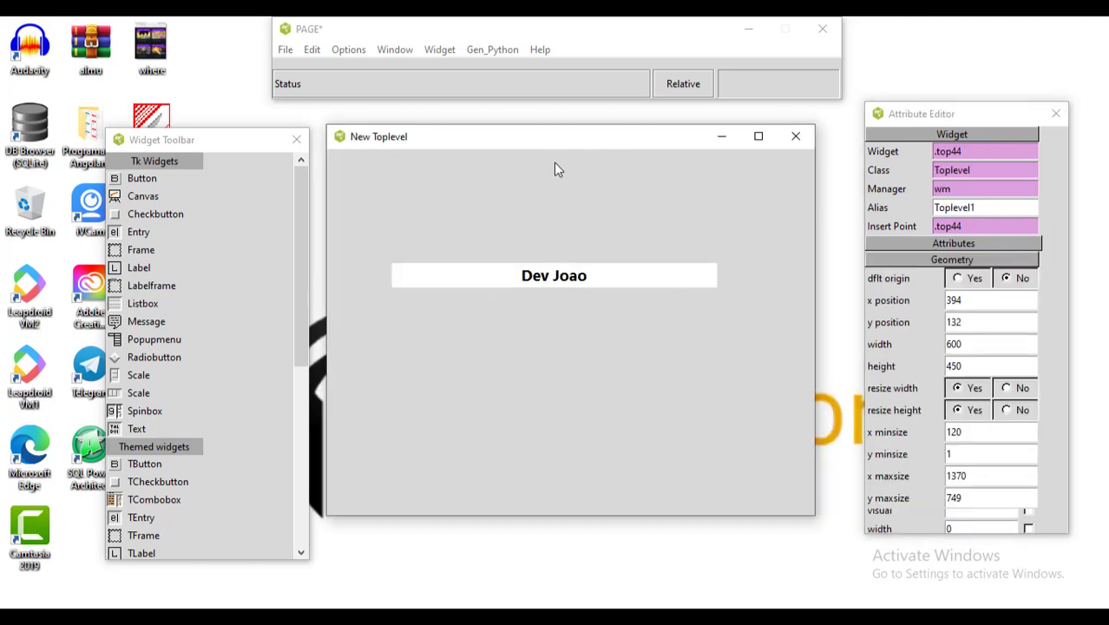
left_click_drag(576, 141, 596, 156)
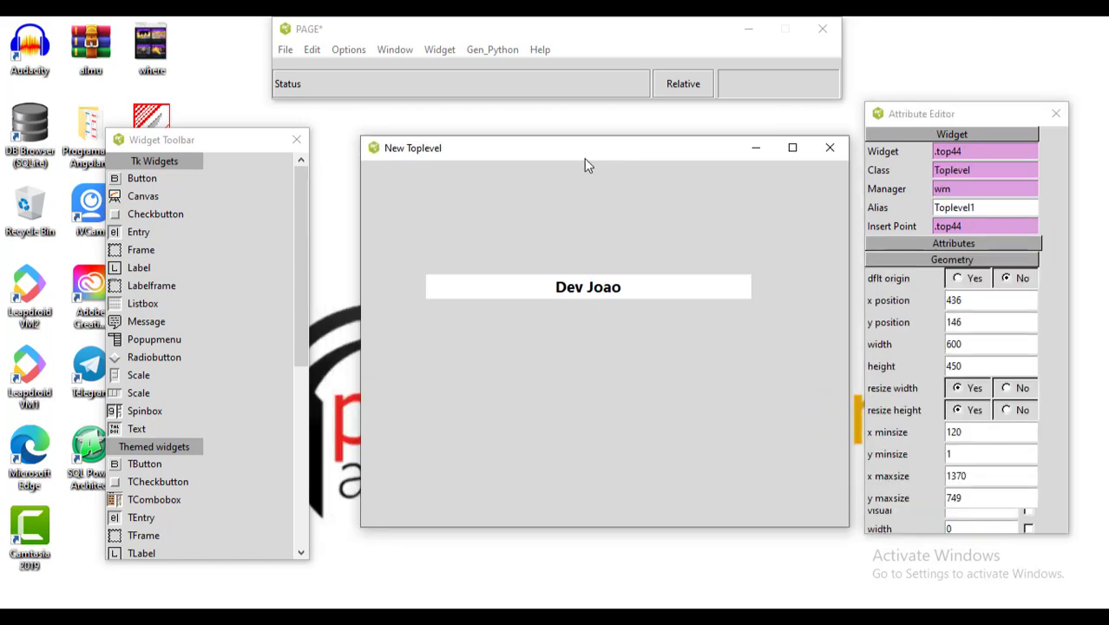
left_click(970, 343)
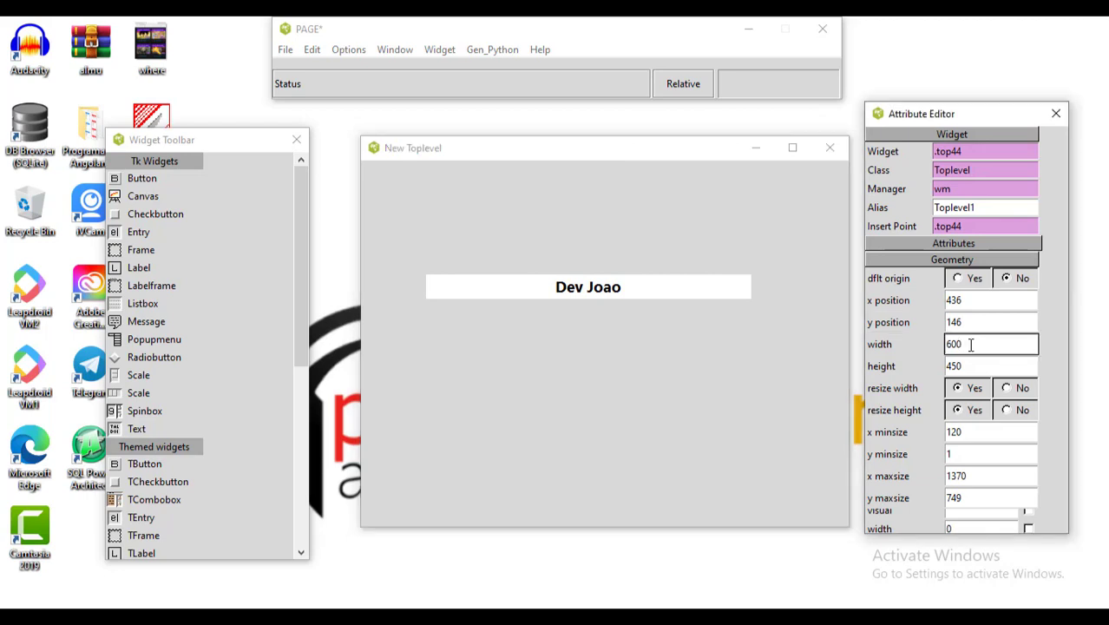
left_click_drag(970, 344, 949, 343)
type("4")
key("Return")
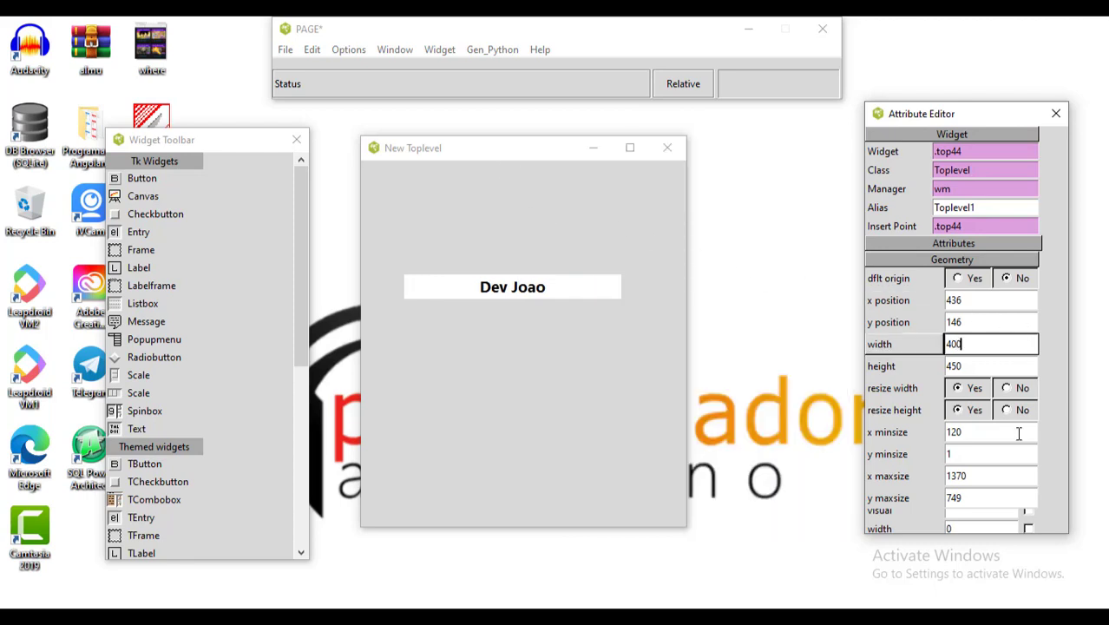
double_click(954, 371)
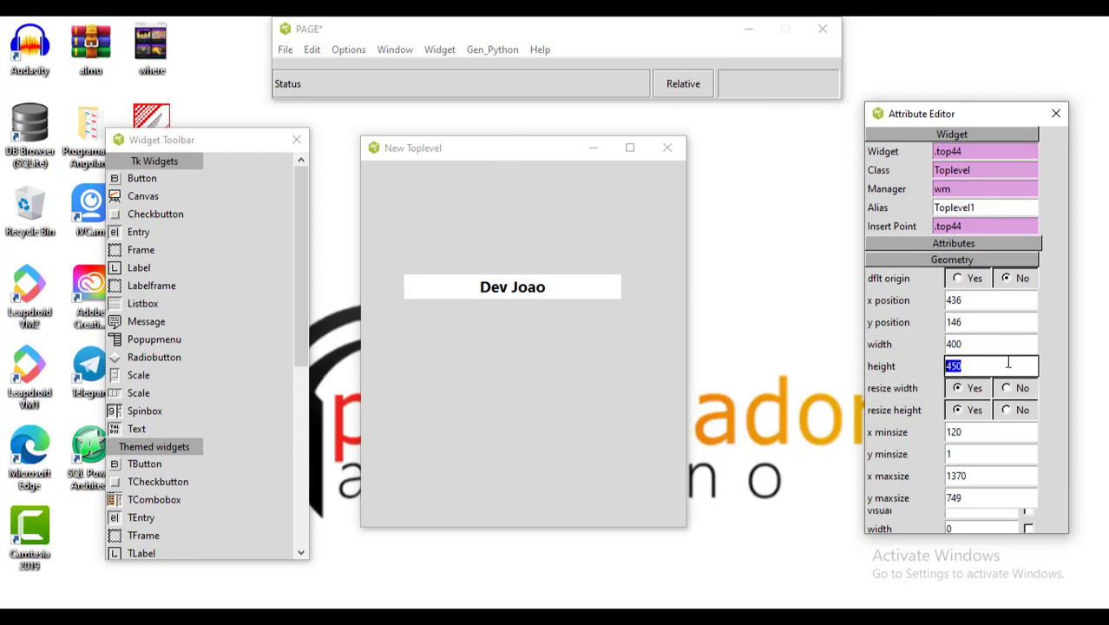
type("200")
key("Return")
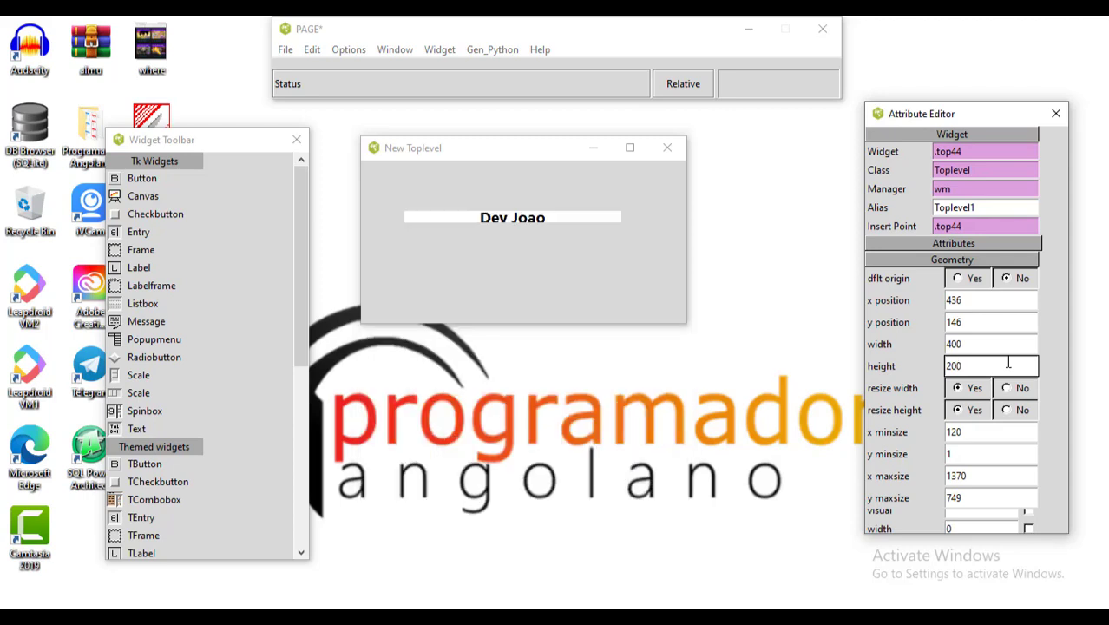
- Set the toplevel's width to 600 and height to 400, and move the window to about x 413, y 142
left_click(518, 200)
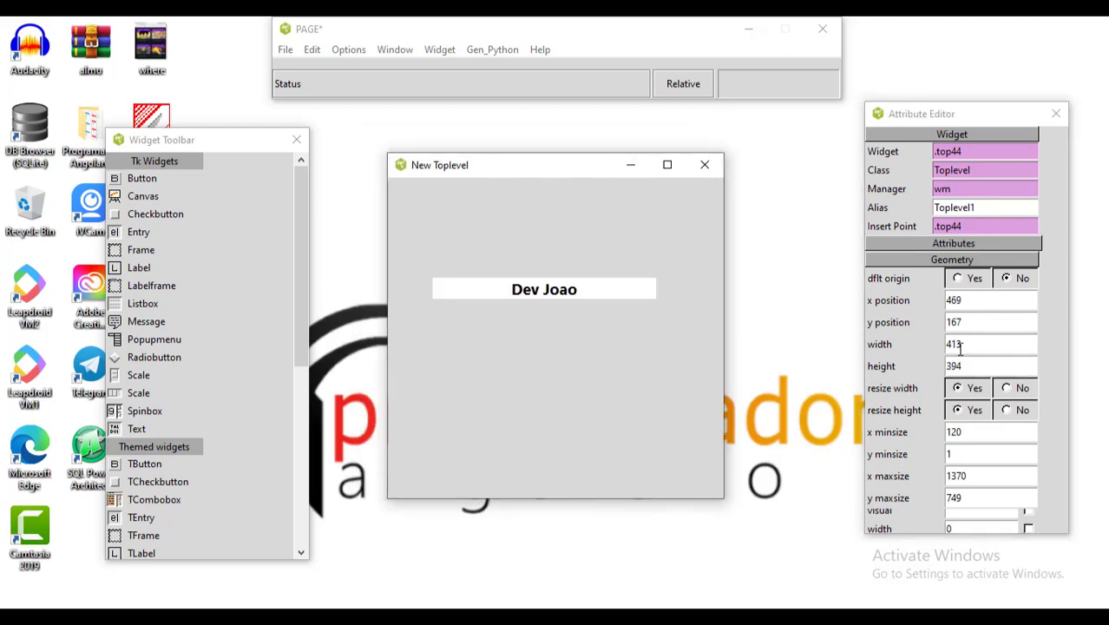
double_click(963, 344)
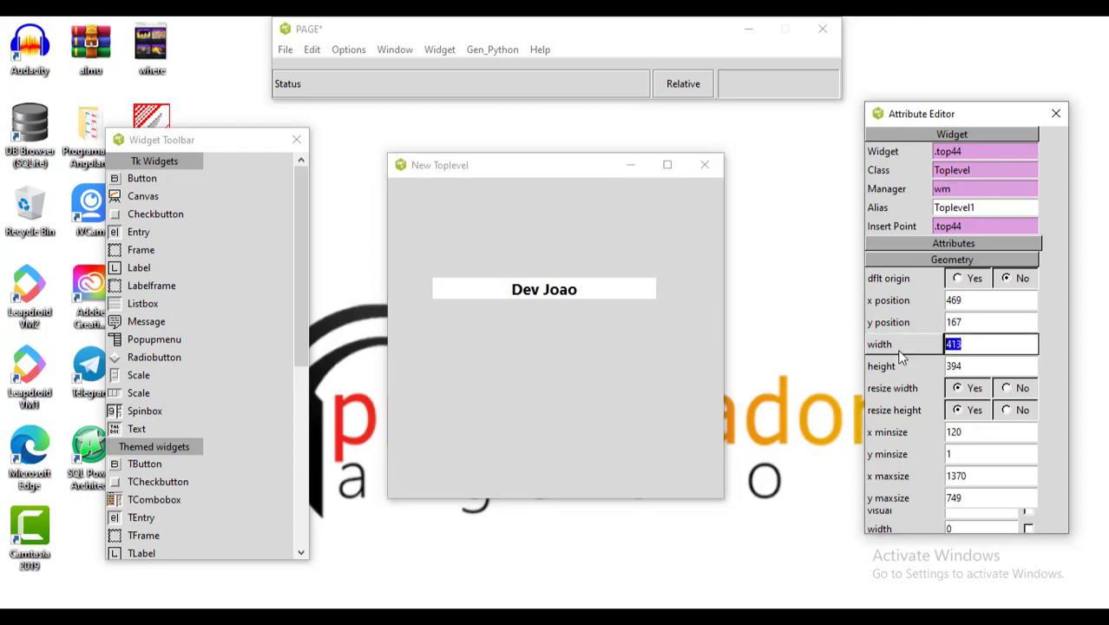
type("600")
key("Return")
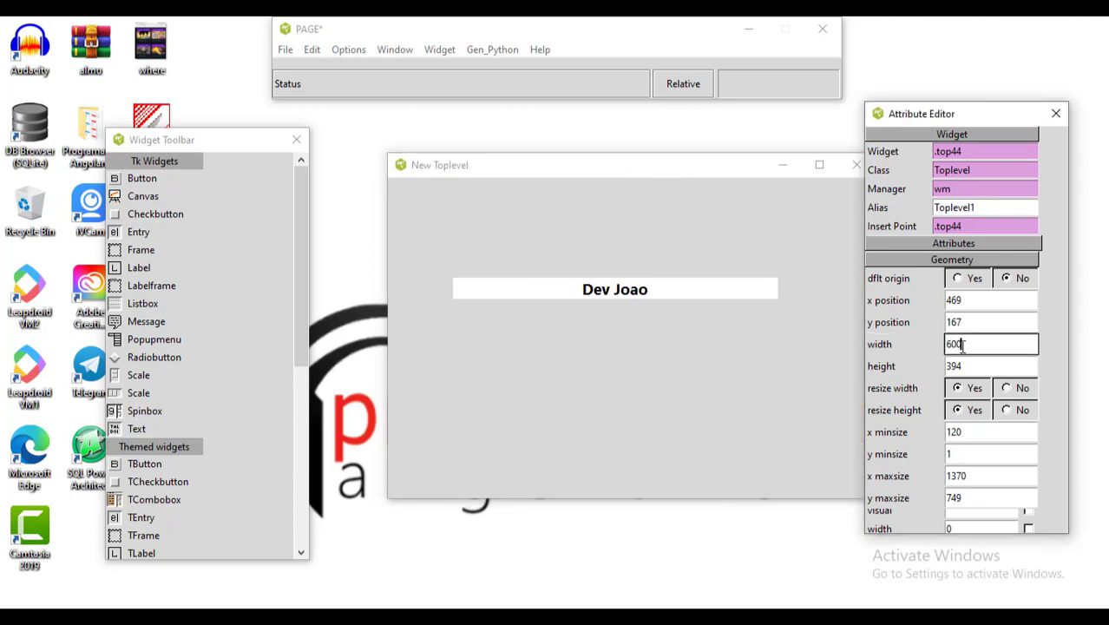
key("Tab")
type("4")
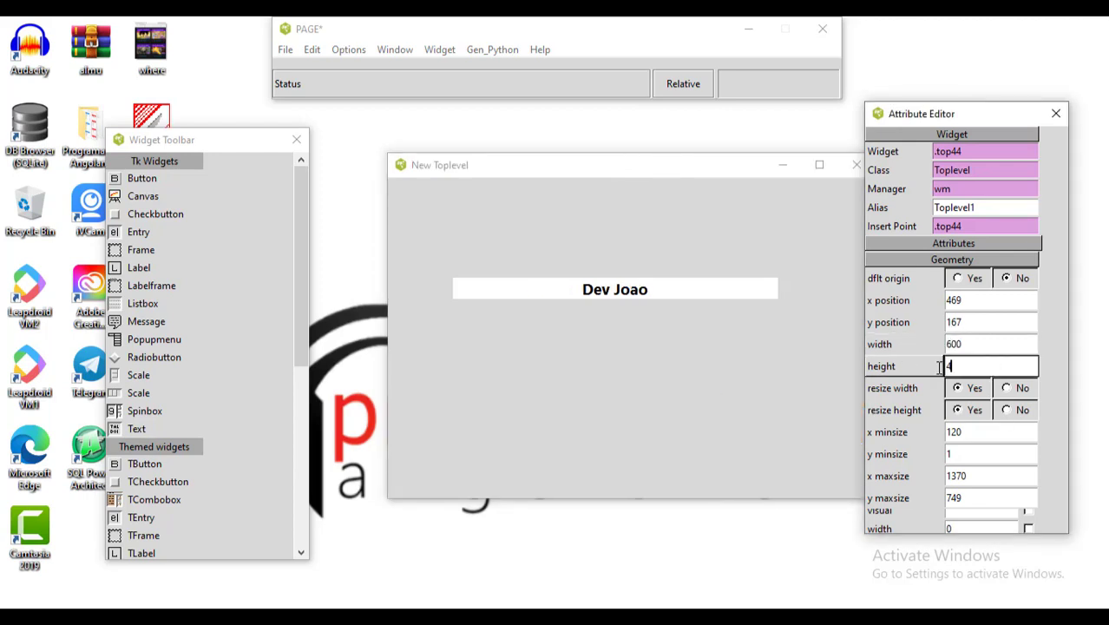
type("00")
key("Return")
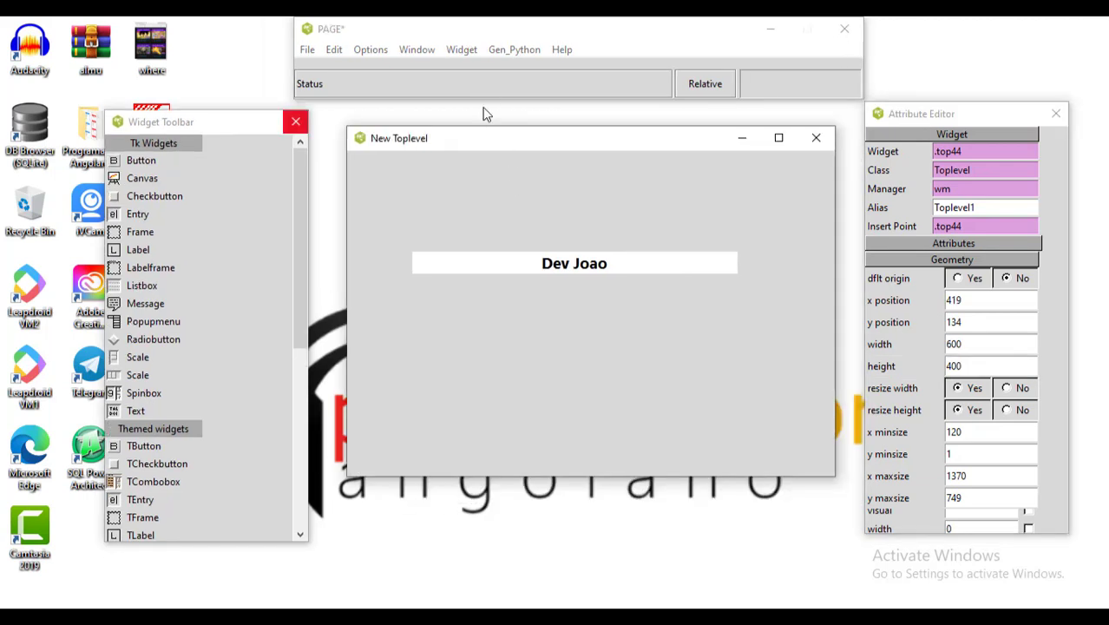
mouse_move(482, 141)
left_mouse_down()
mouse_move(458, 131)
mouse_move(477, 145)
left_mouse_up()
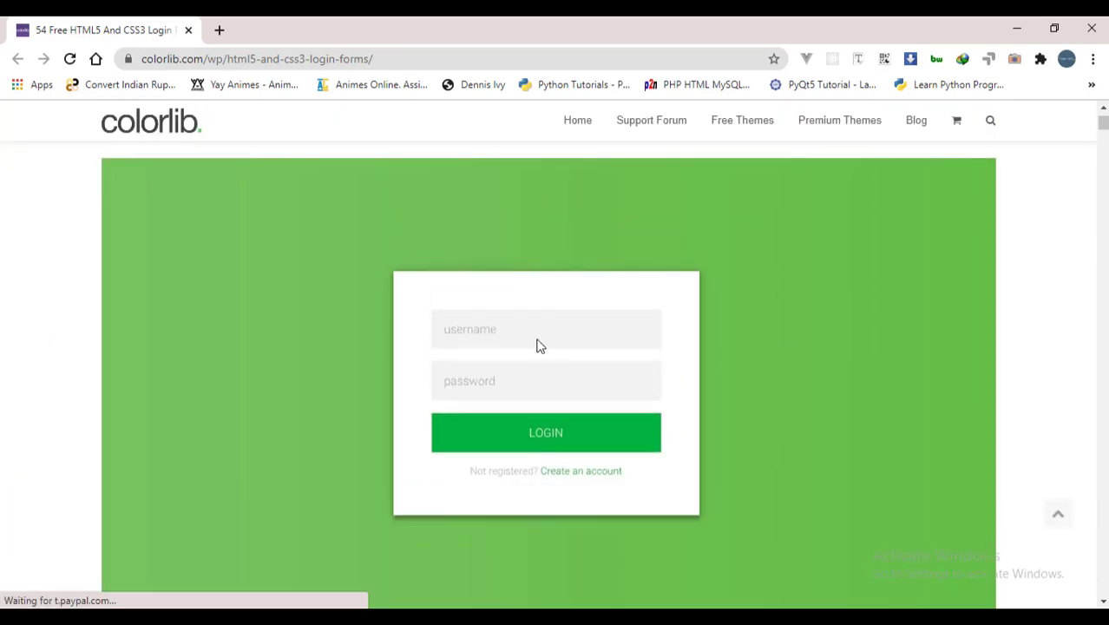
- Check the example login form on the colorlib page in the browser, then return to PAGE and delete the label from the toplevel
scroll(536, 345, "down", 1)
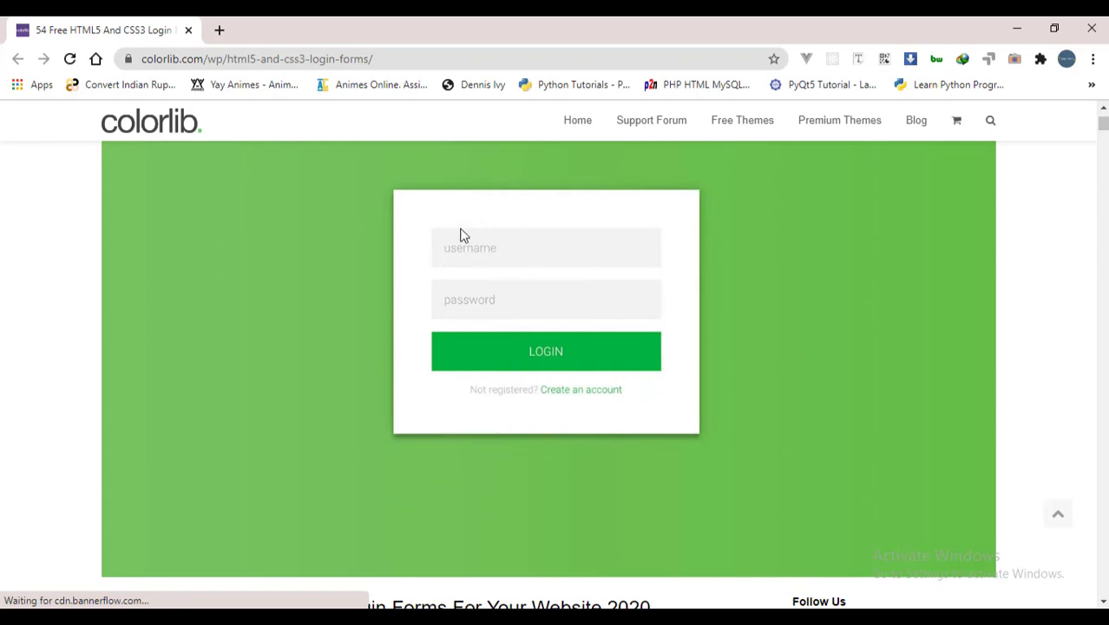
left_click(1017, 29)
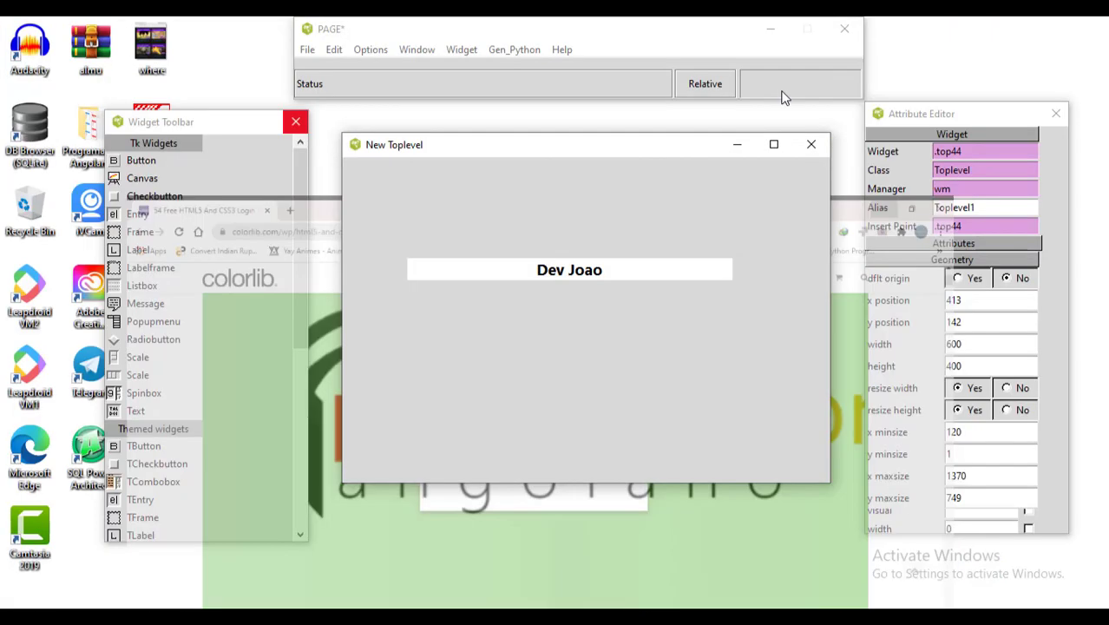
left_click(586, 278)
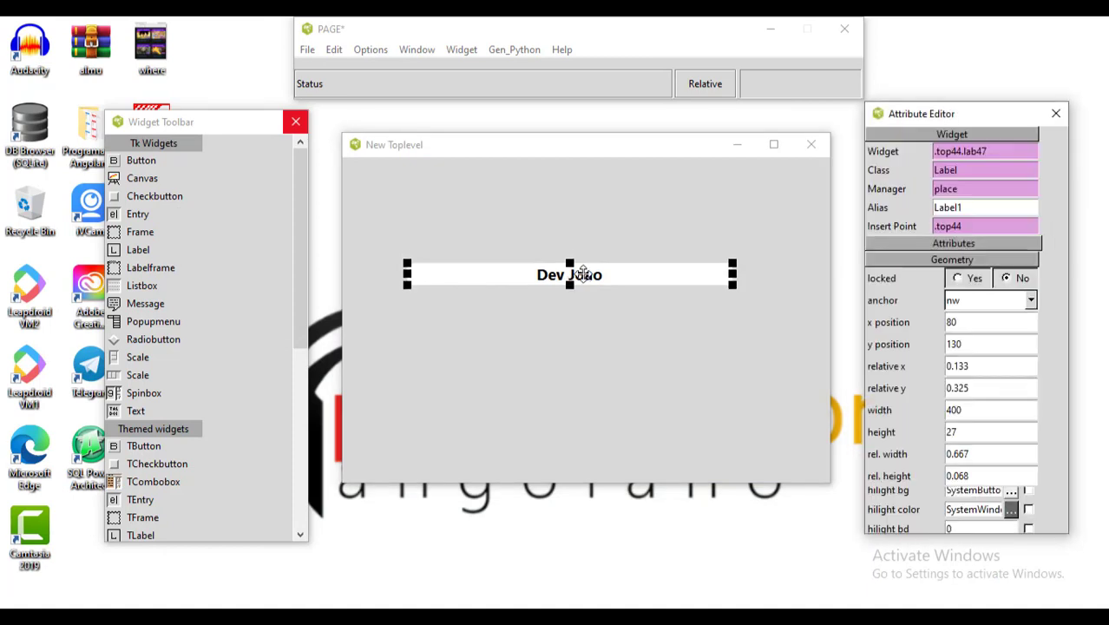
right_click(587, 276)
left_click(624, 405)
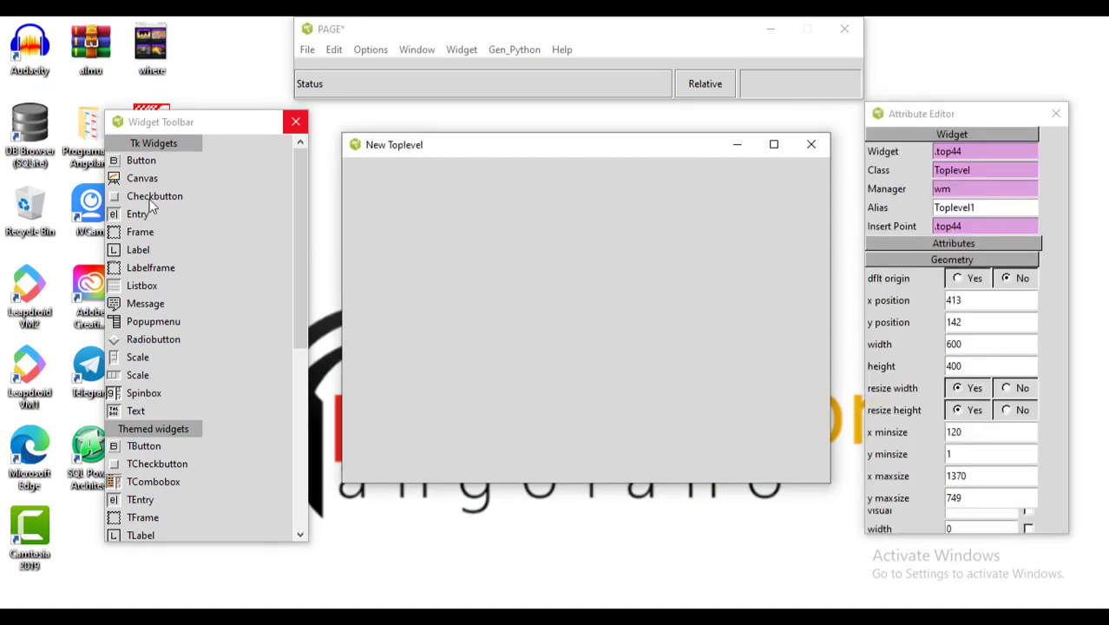
- Insert a Frame on the toplevel at about x 140, y 40, sized about 285 by 265
left_click(141, 233)
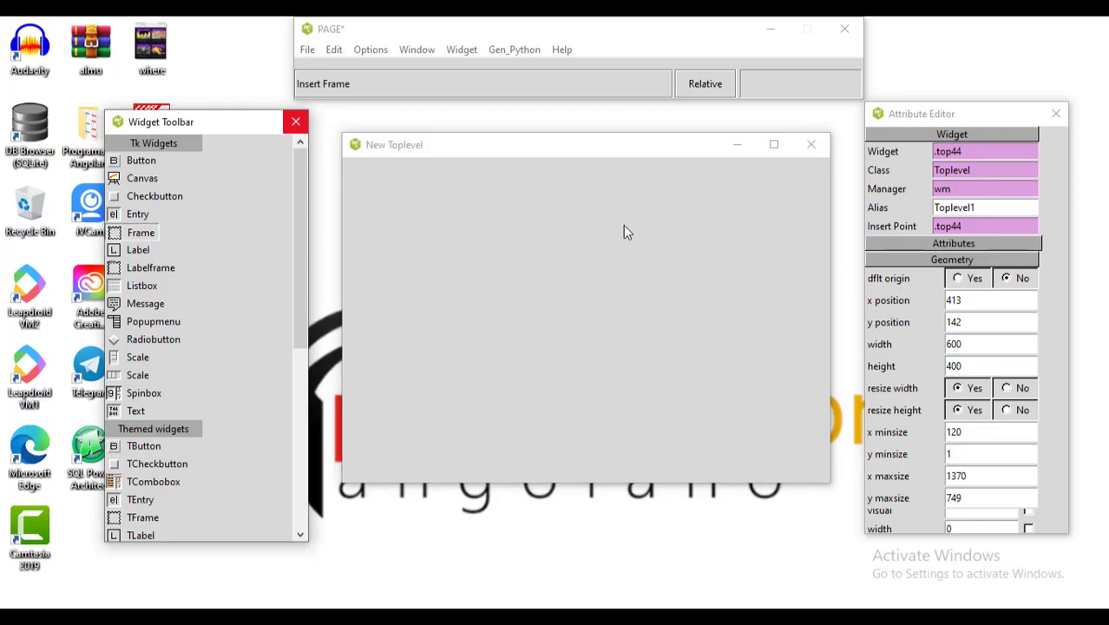
left_click(509, 227)
left_click_drag(602, 278, 687, 404)
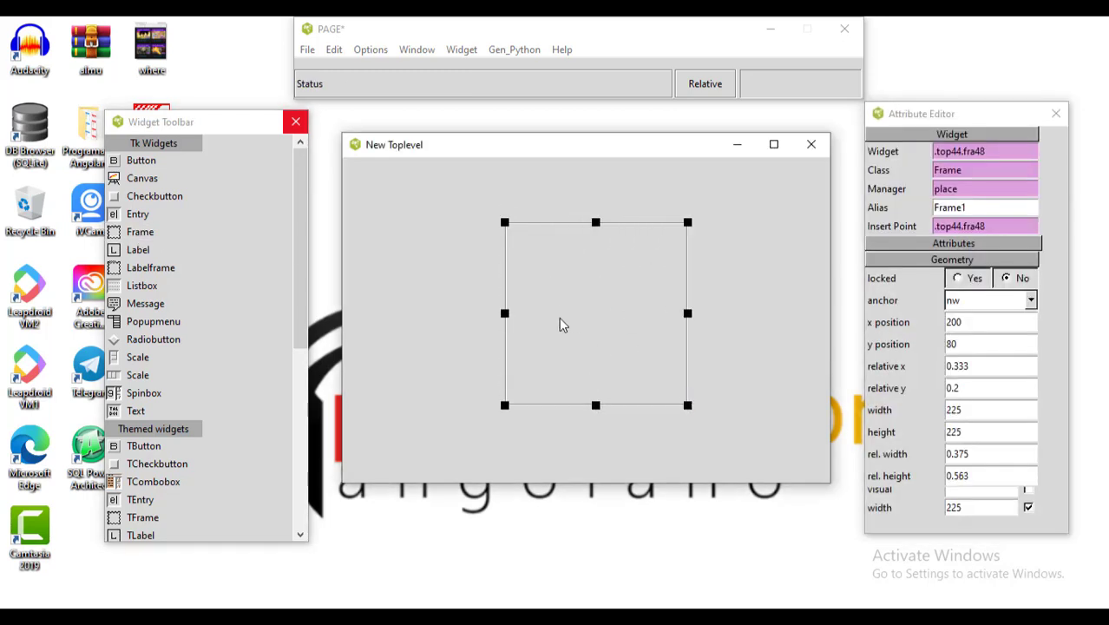
left_click_drag(505, 312, 456, 313)
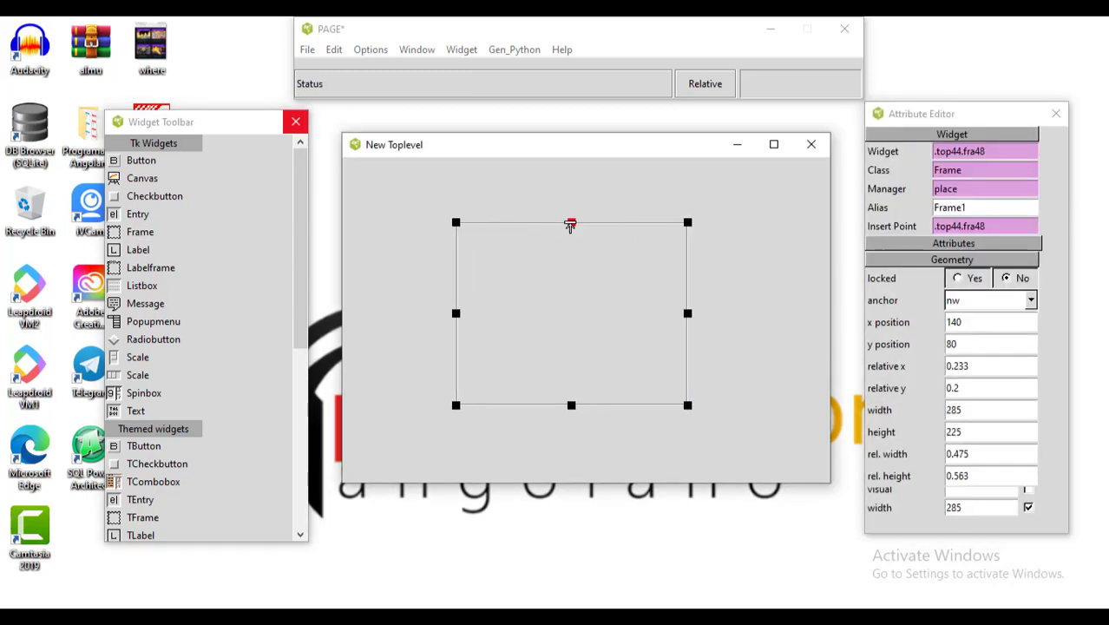
left_click_drag(570, 225, 572, 192)
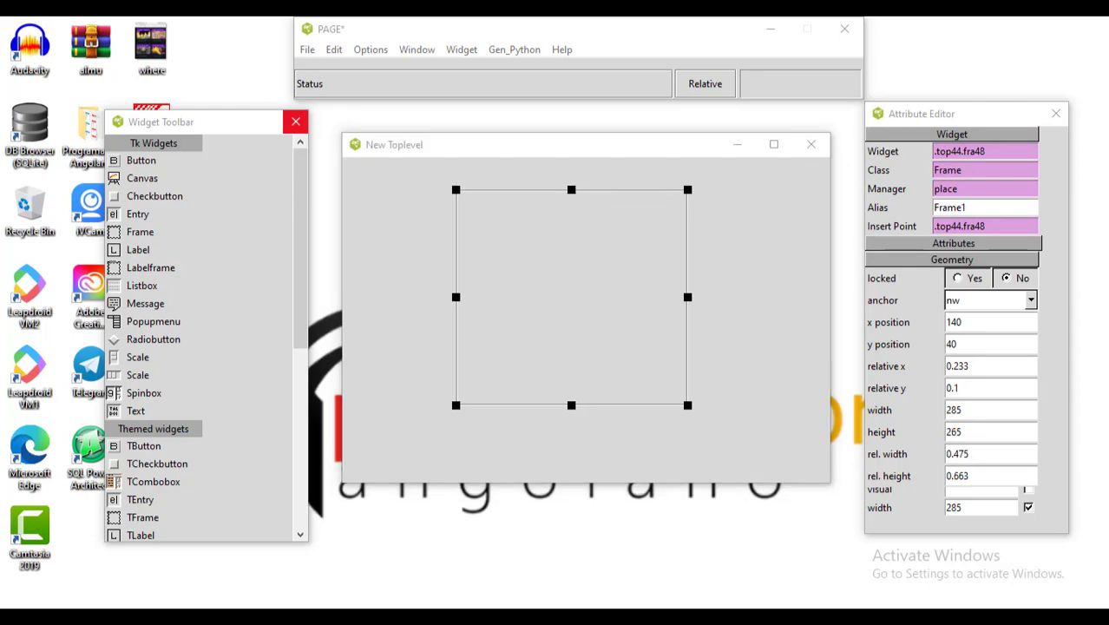
key("alt+Tab")
key("alt+Tab")
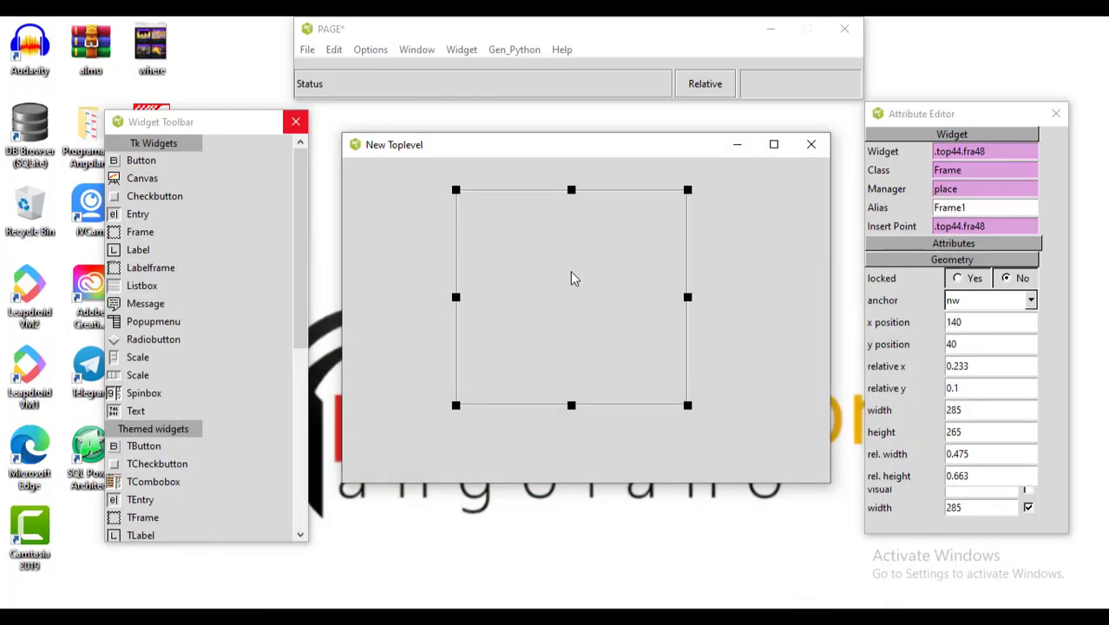
- Set the frame's background colour to #ffffff
left_click(948, 243)
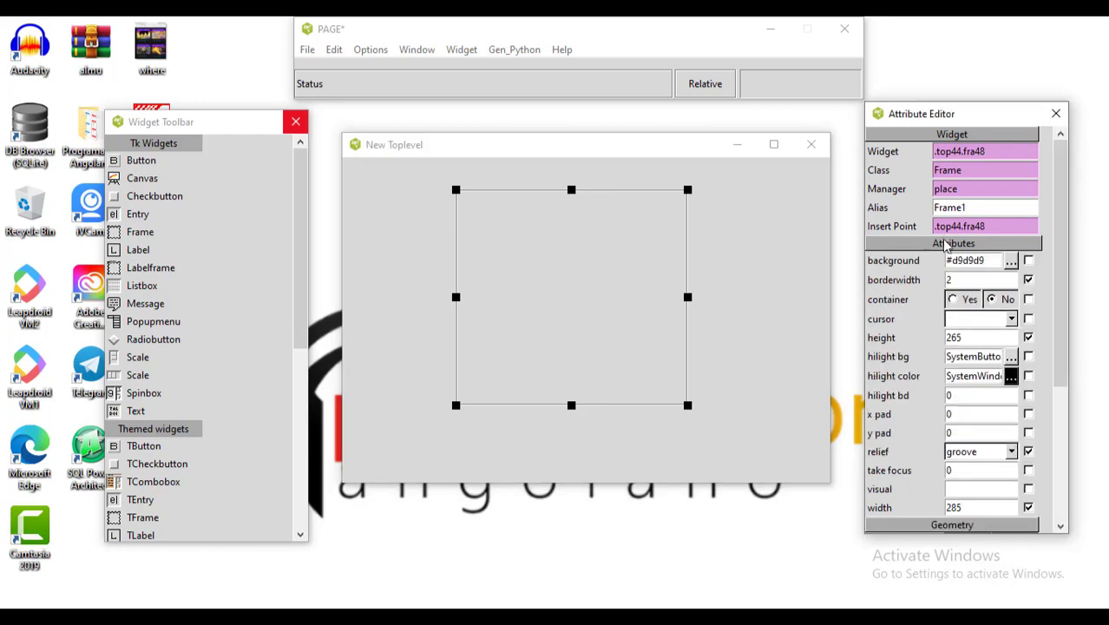
left_click_drag(993, 259, 960, 262)
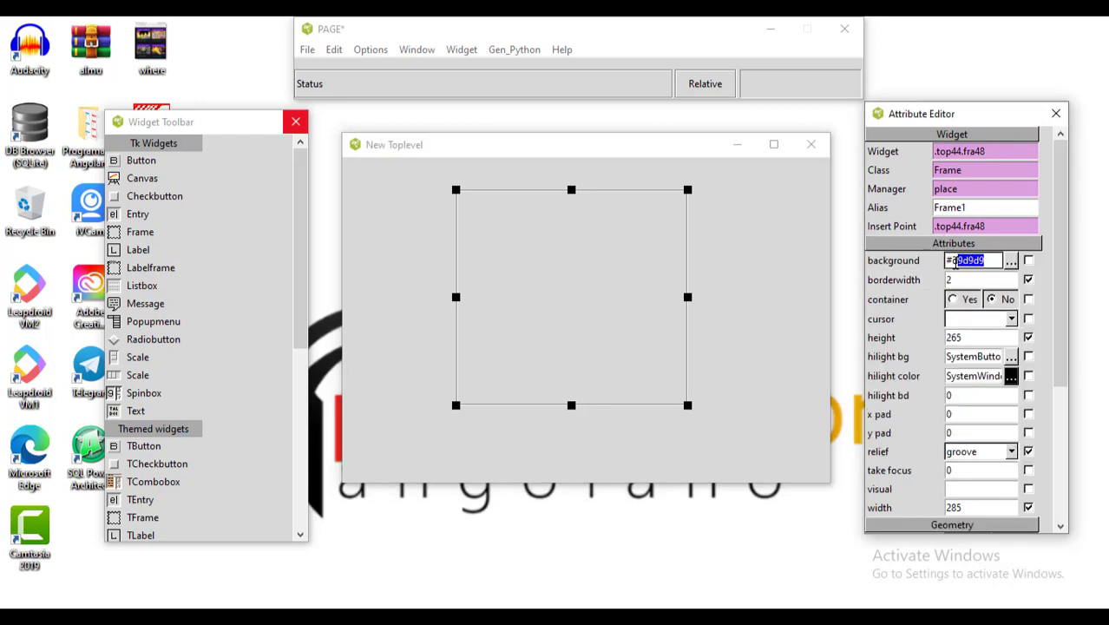
type("ffffff")
key("Return")
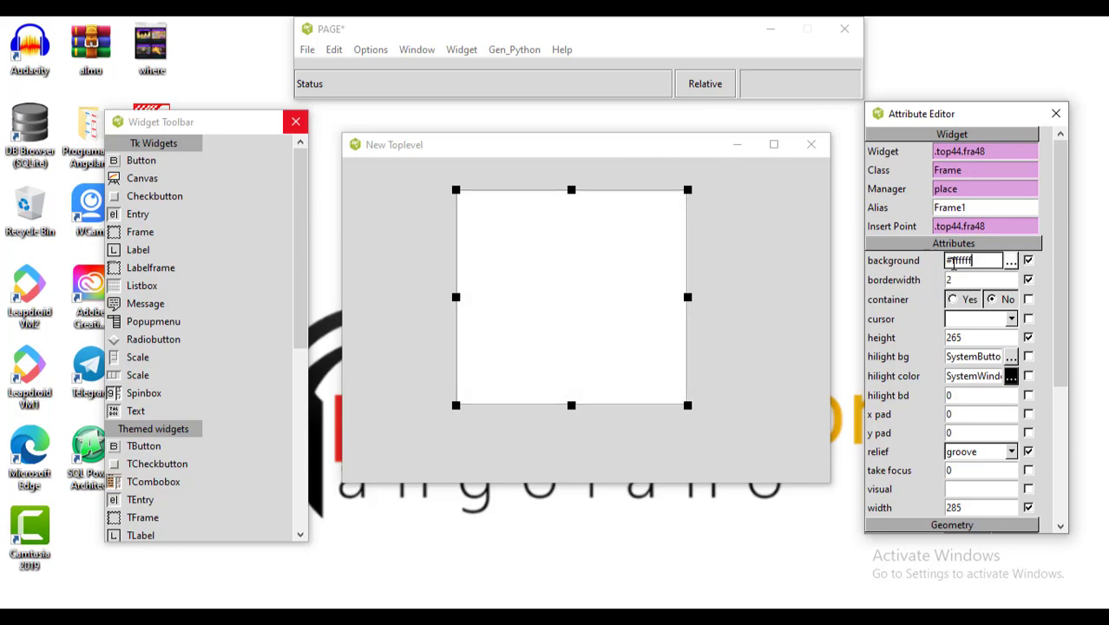
left_click(569, 258)
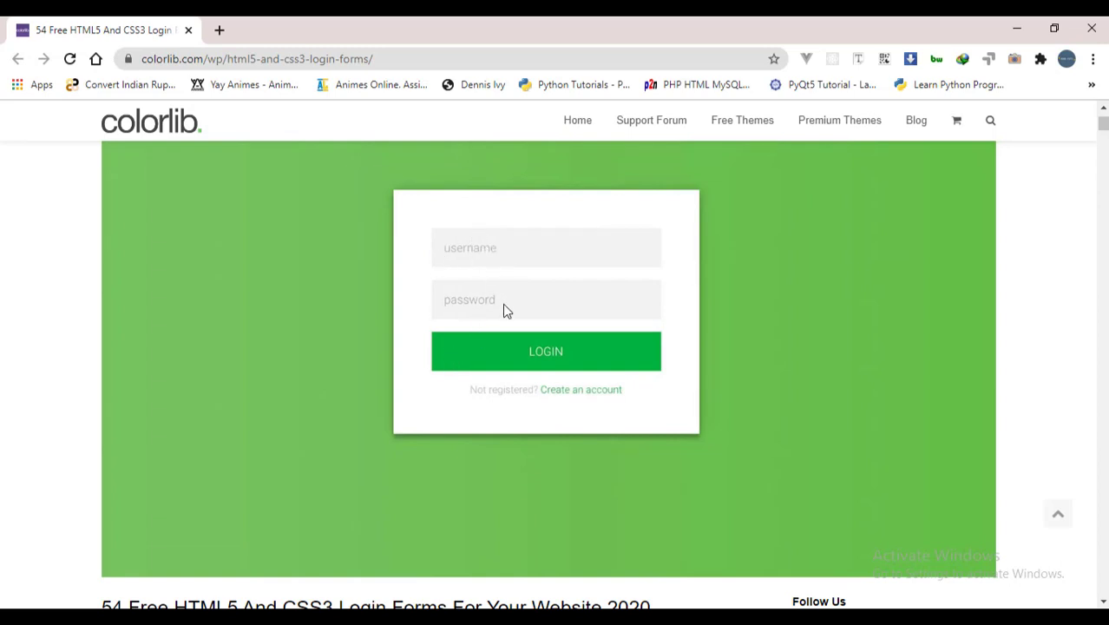
- Return to PAGE and add an Entry inside the frame at about x 40, y 50, sized about 194 by 30, comparing it with the example form
left_click(1017, 28)
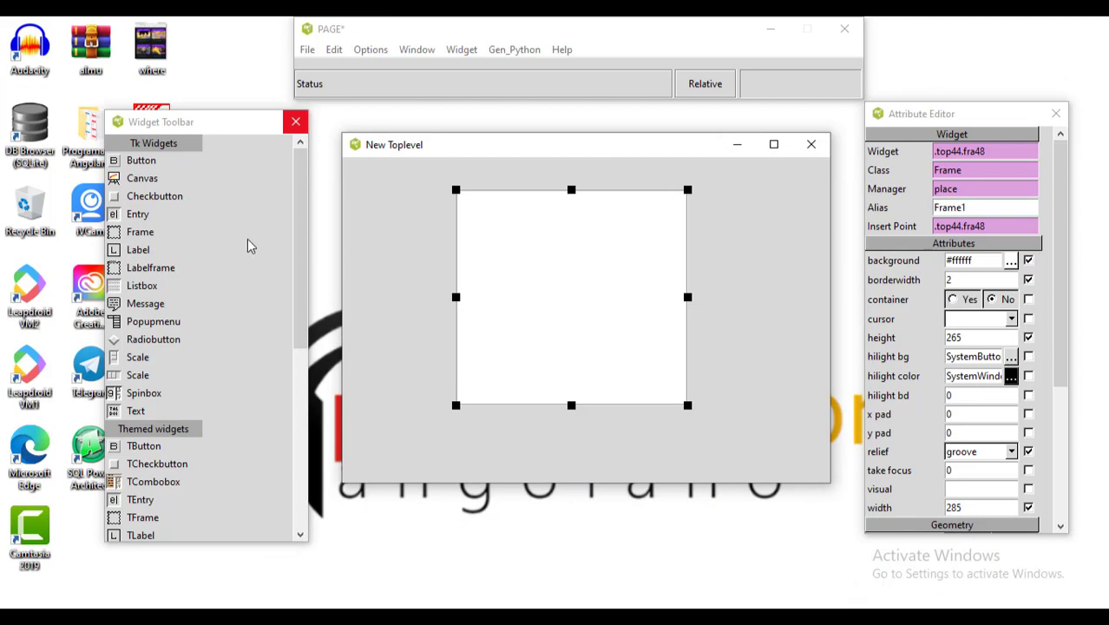
left_click(137, 216)
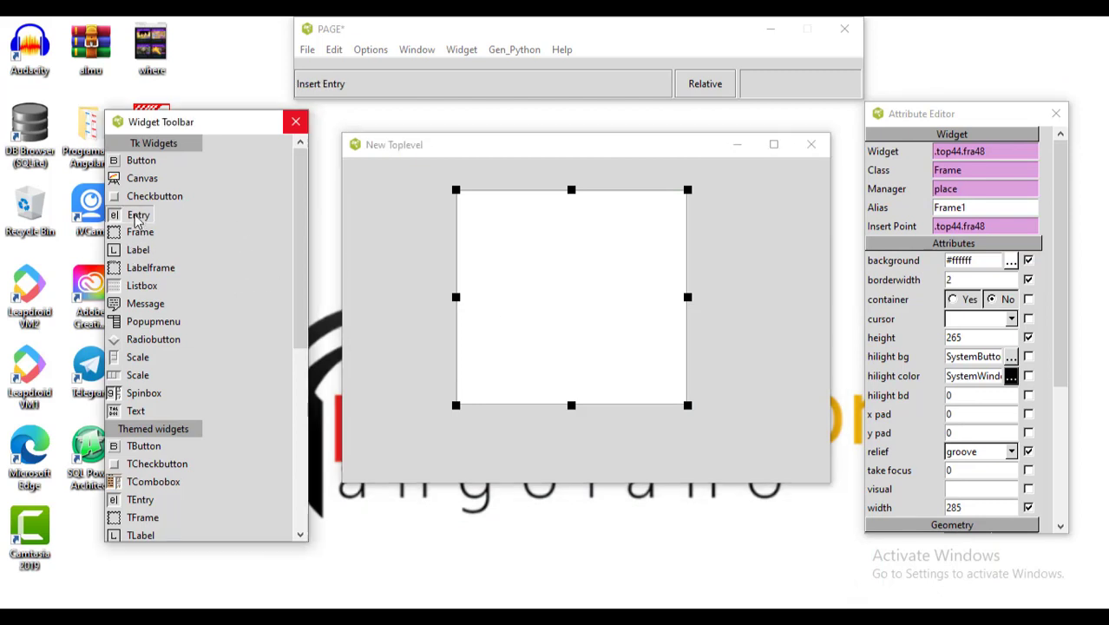
left_click(491, 251)
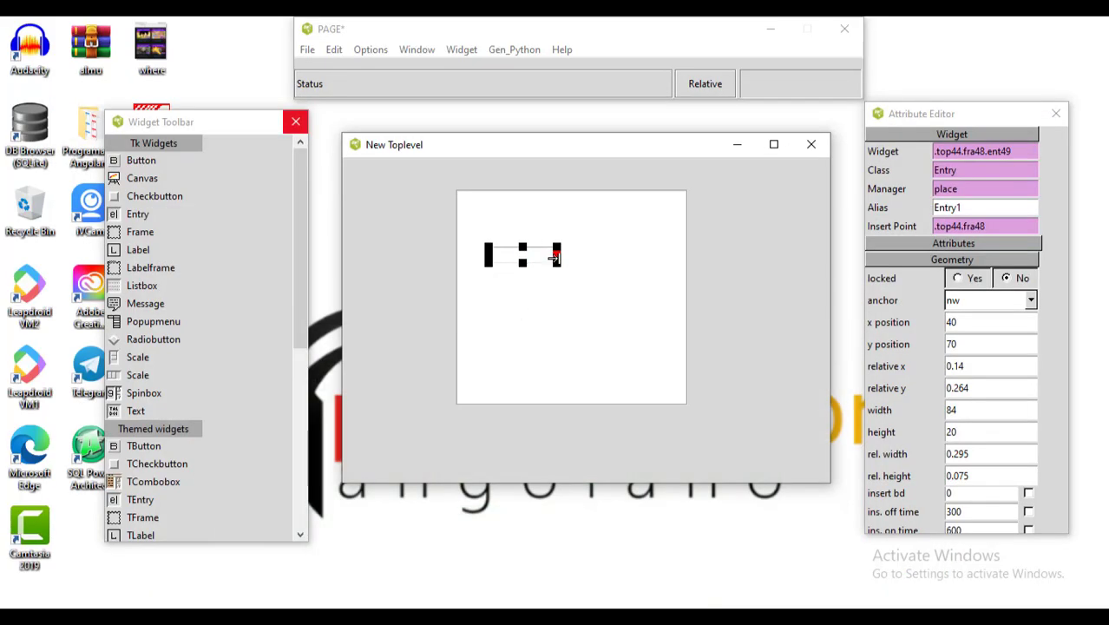
left_click_drag(550, 255, 646, 258)
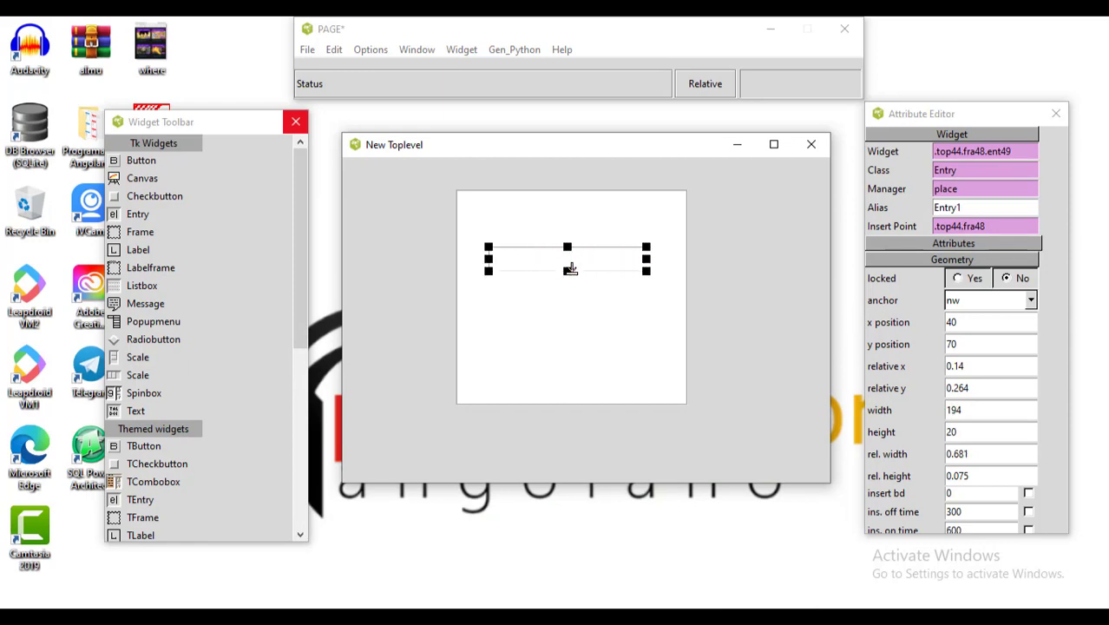
left_click_drag(567, 265, 578, 241)
key("alt+Tab")
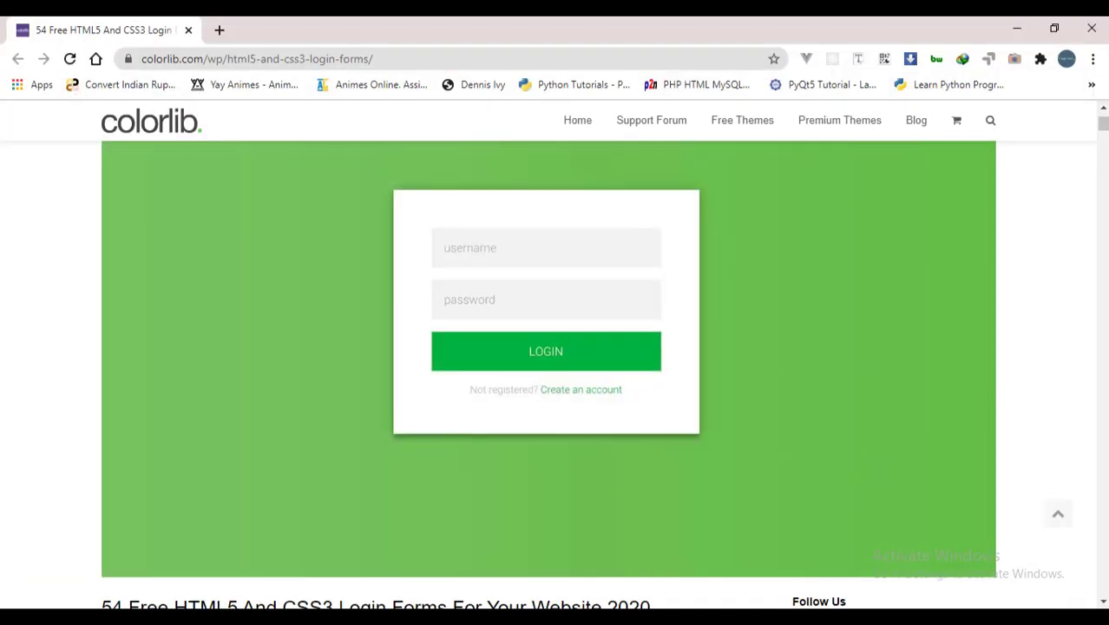
key("alt+Tab")
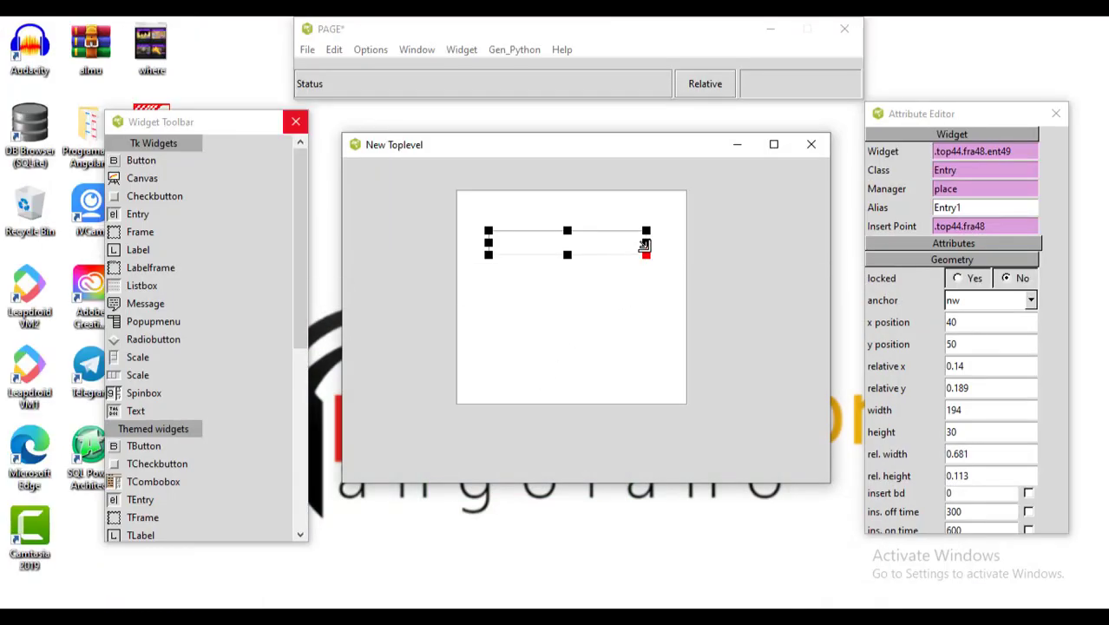
- Enlarge the entry to about 204 by 40, compare it with the example login form in the browser, and reselect it in PAGE
left_click_drag(644, 247, 655, 250)
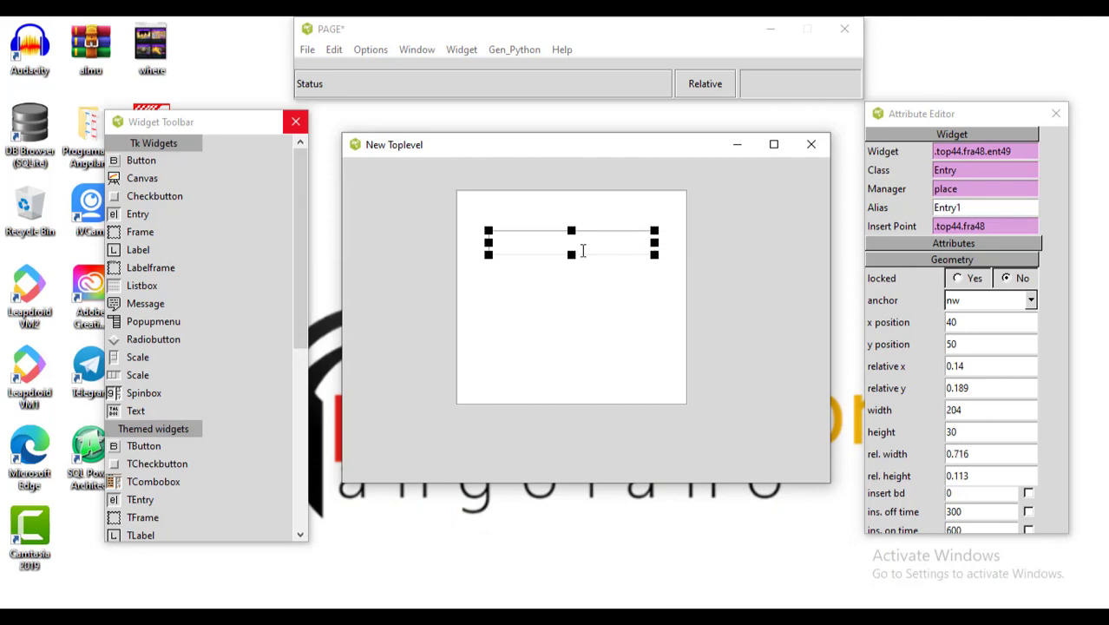
left_click_drag(569, 251, 571, 262)
left_click(570, 302)
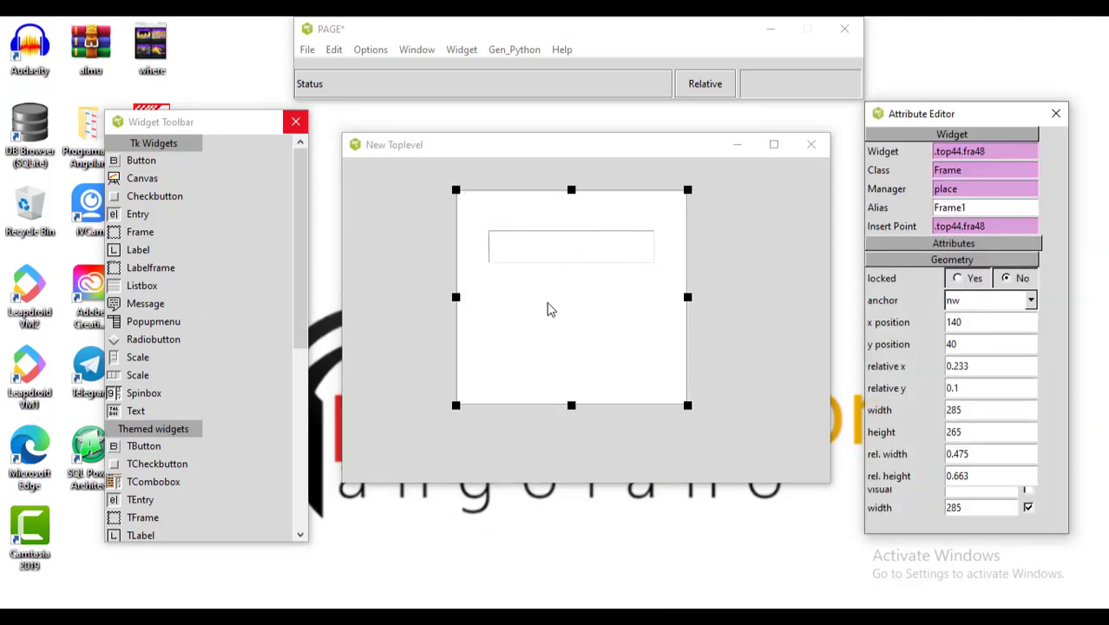
key("alt+Tab")
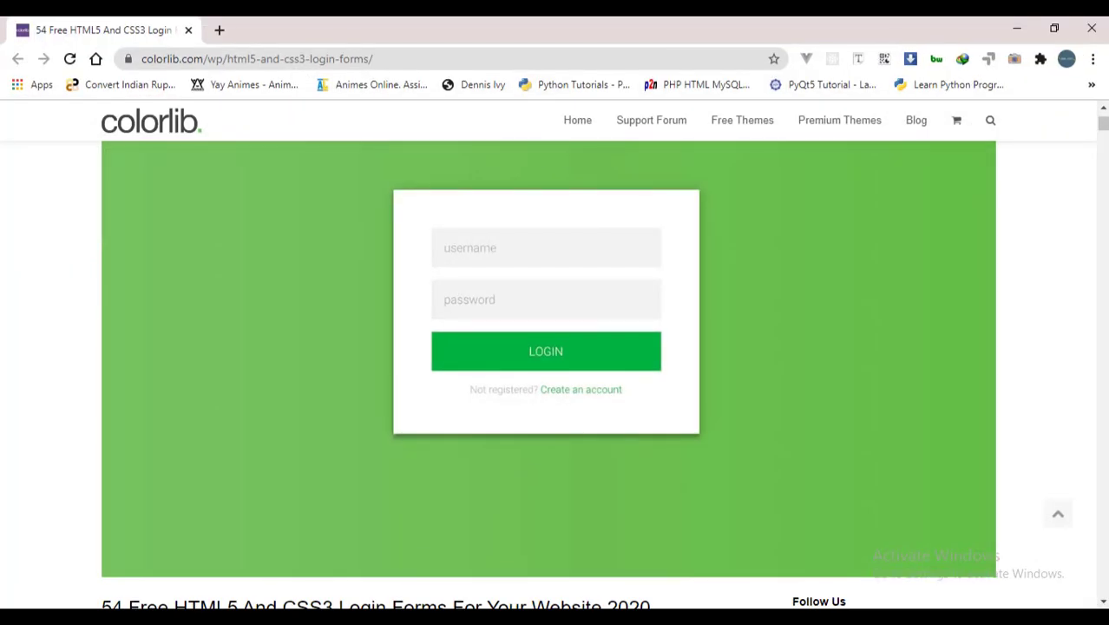
key("alt+Tab")
left_click(572, 239)
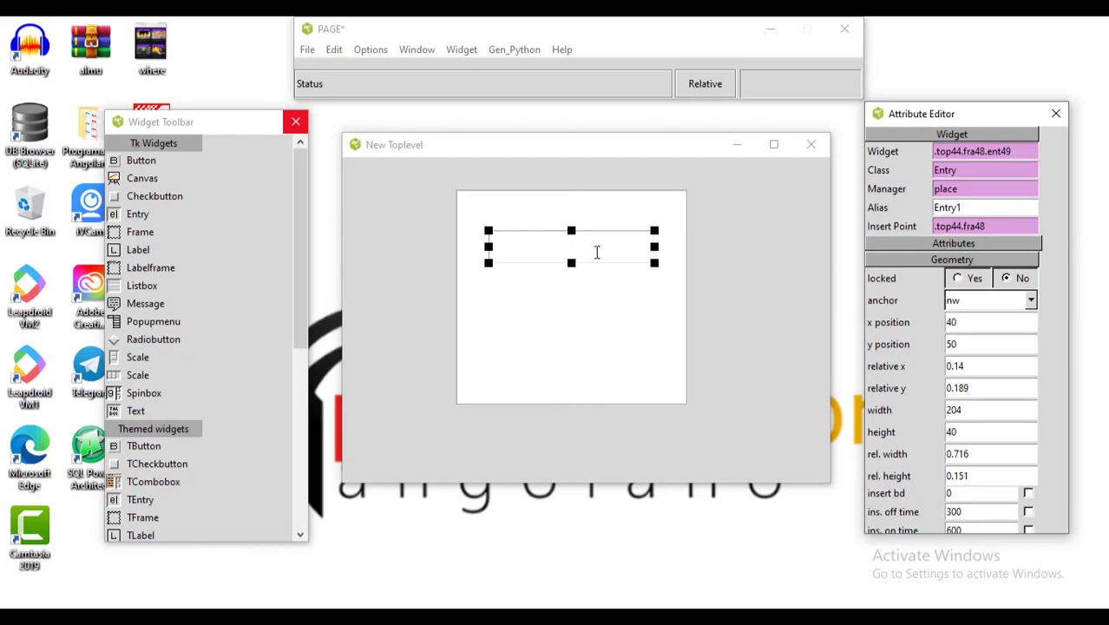
- Duplicate the entry inside the frame by copying and pasting it, and align the copy directly below the first entry
right_click(596, 253)
left_click(626, 354)
left_click(576, 316)
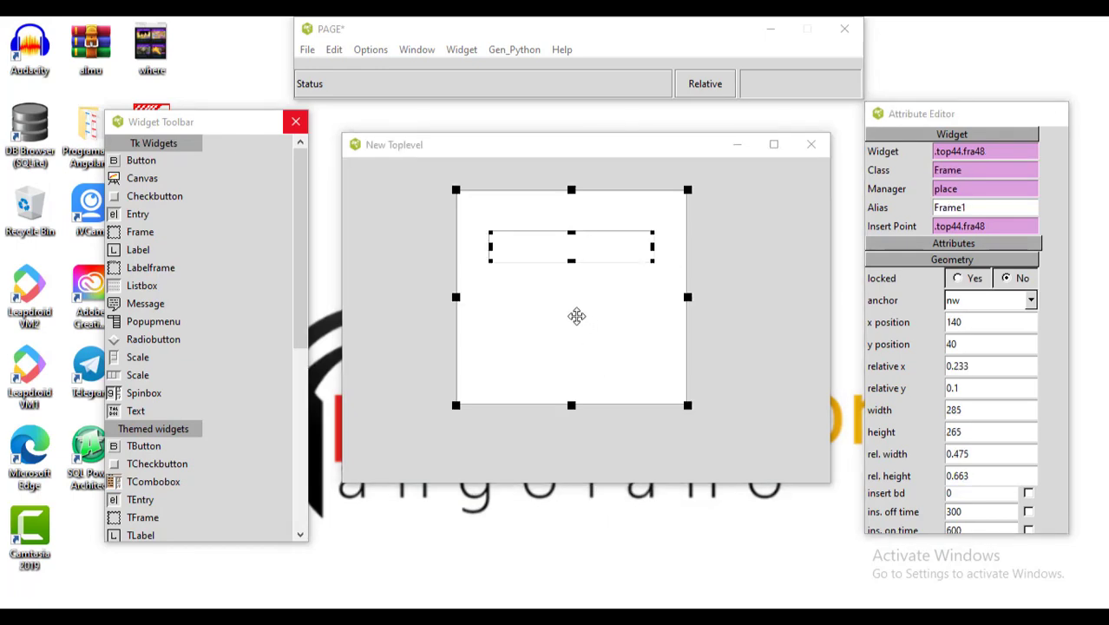
left_click(564, 245)
right_click(554, 302)
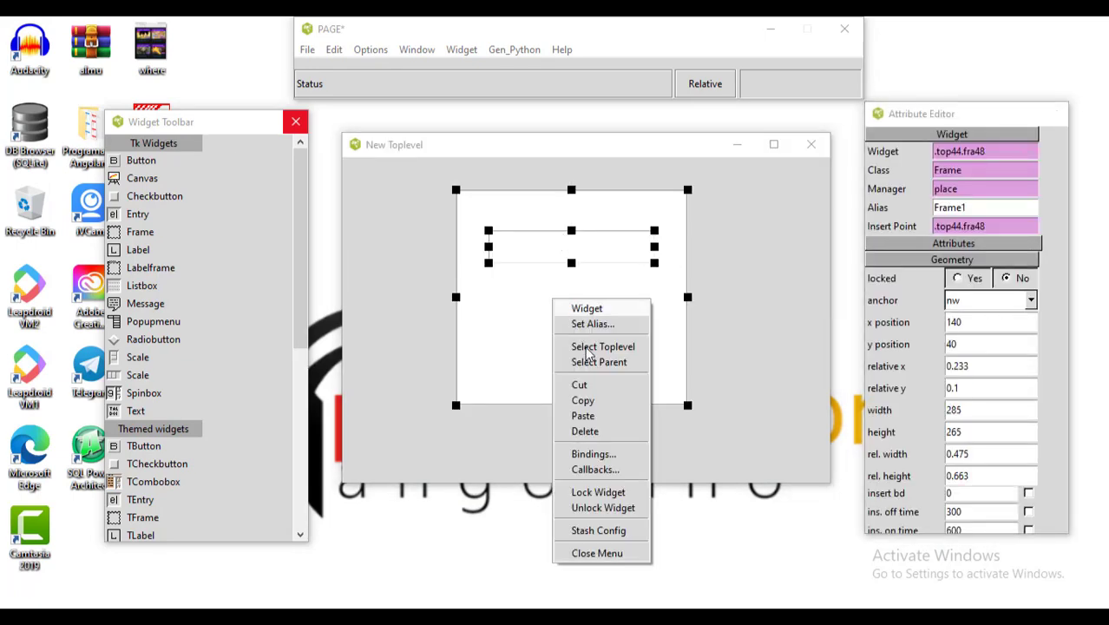
left_click(583, 416)
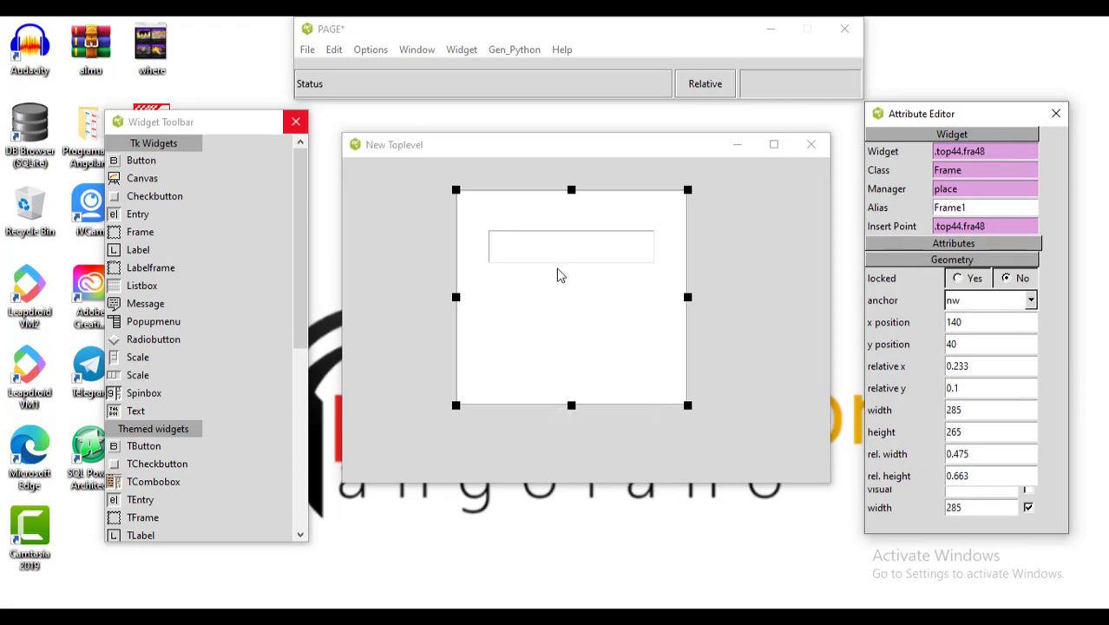
left_click(566, 294)
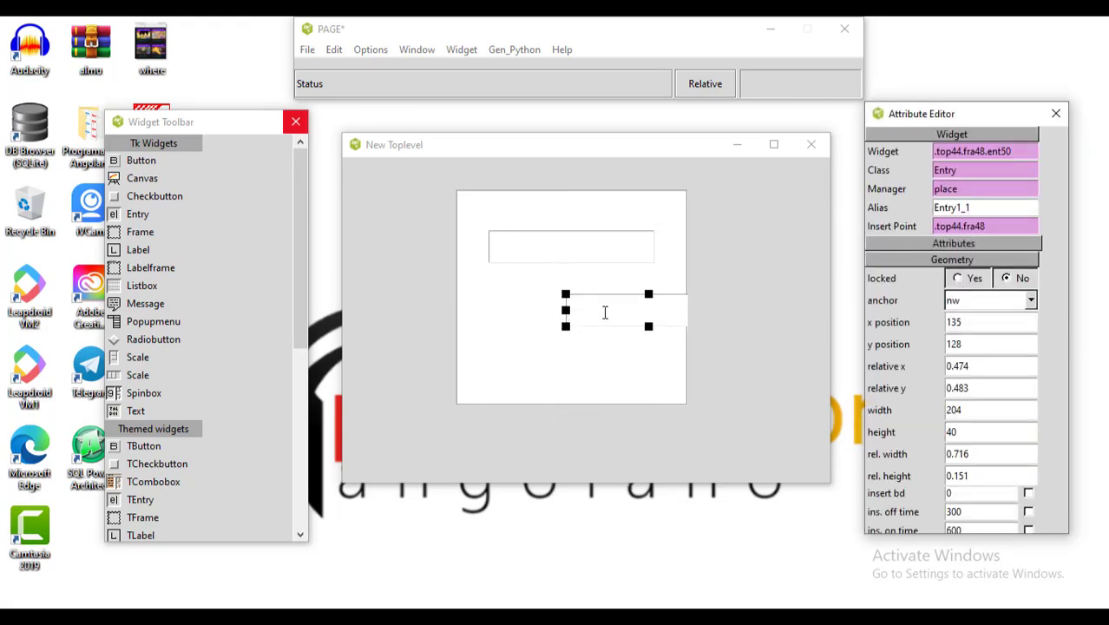
left_click_drag(605, 312, 531, 304)
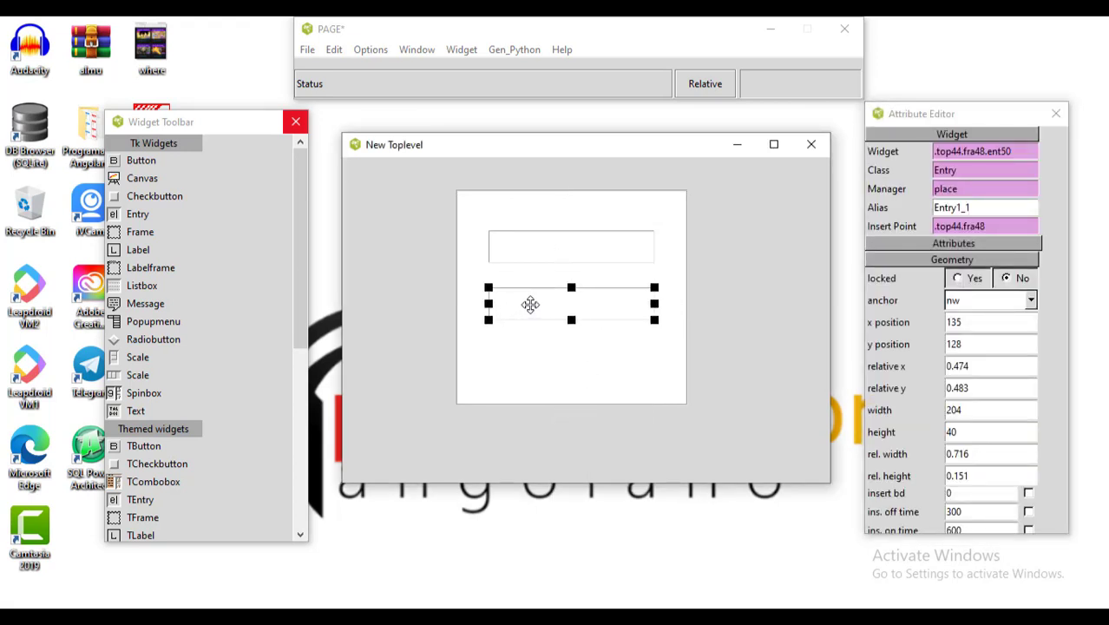
left_click(597, 211)
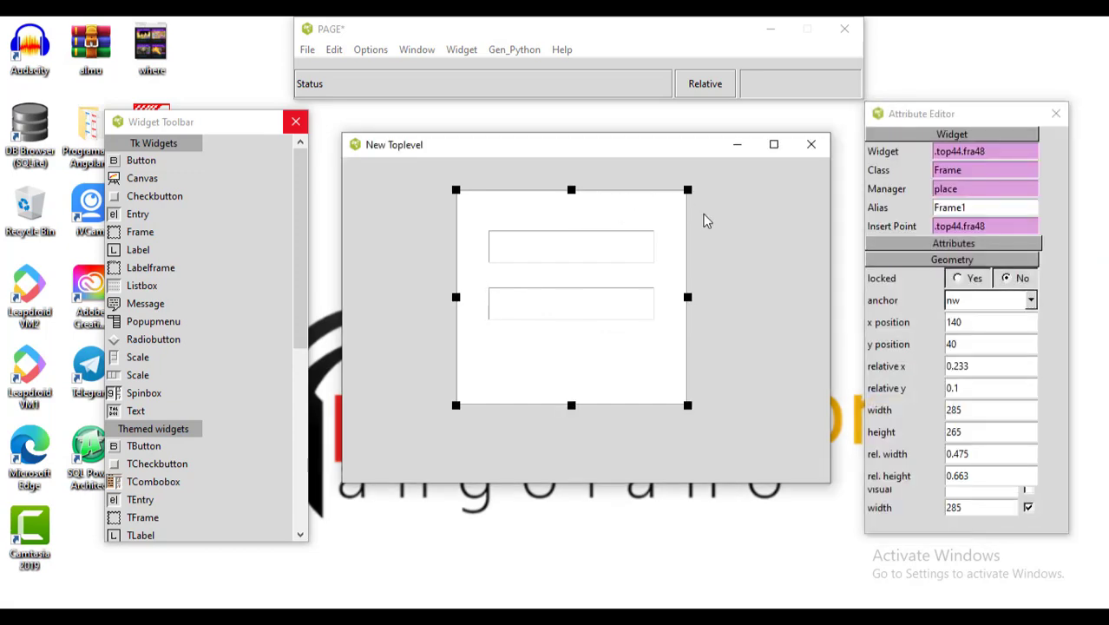
left_click(705, 220)
- Check the example login form in the browser, and insert a Button in PAGE's frame below the entries at about x 130, y 200
key("alt+Tab")
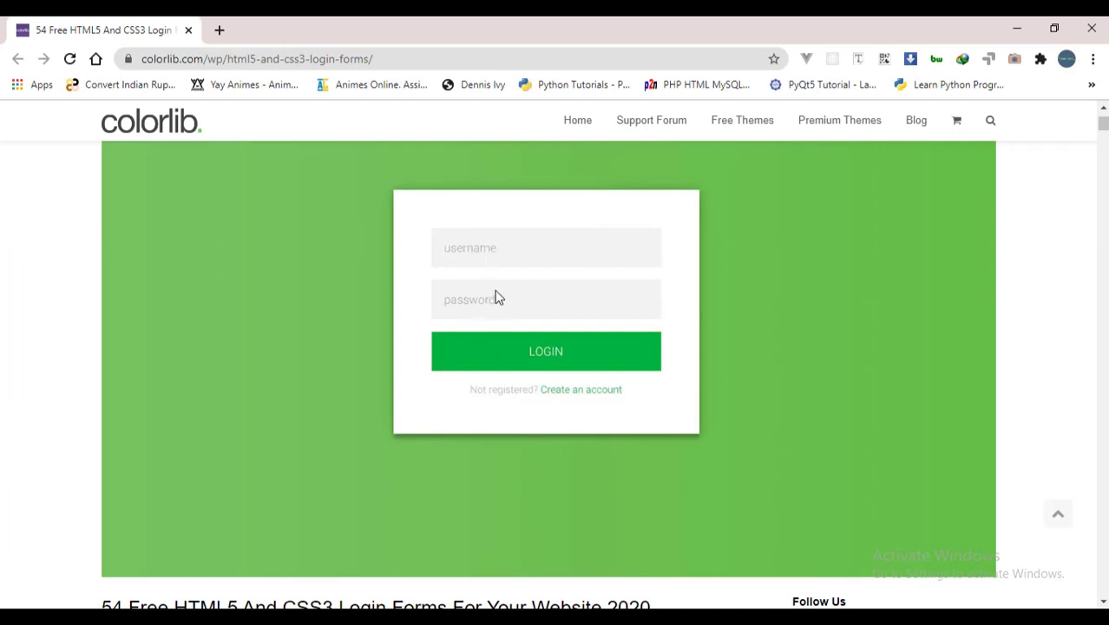
left_click(1017, 29)
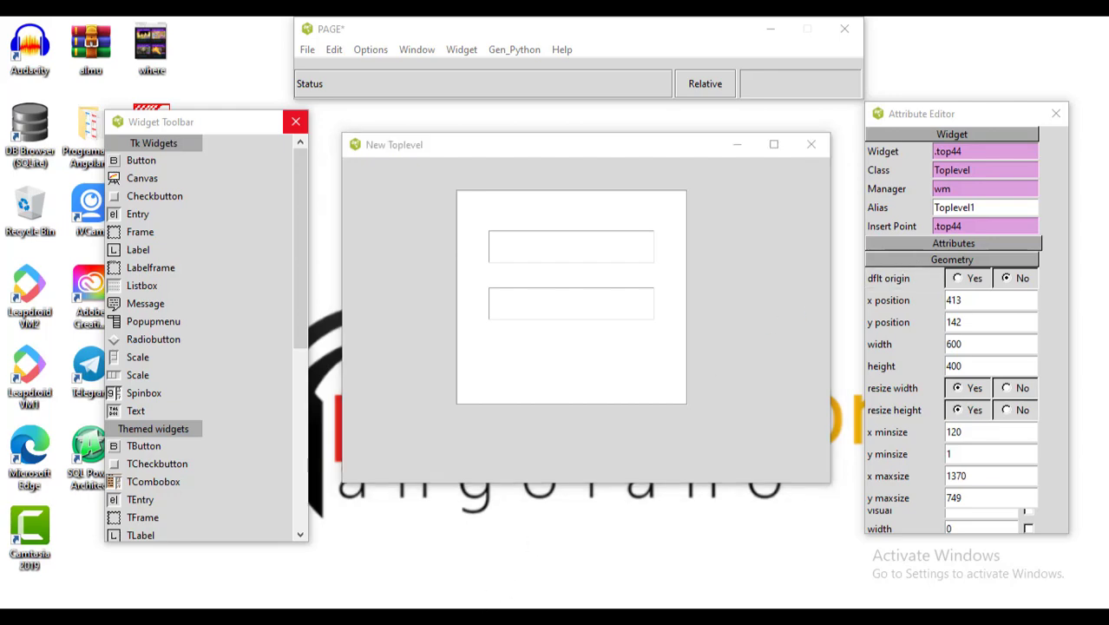
key("alt+Tab")
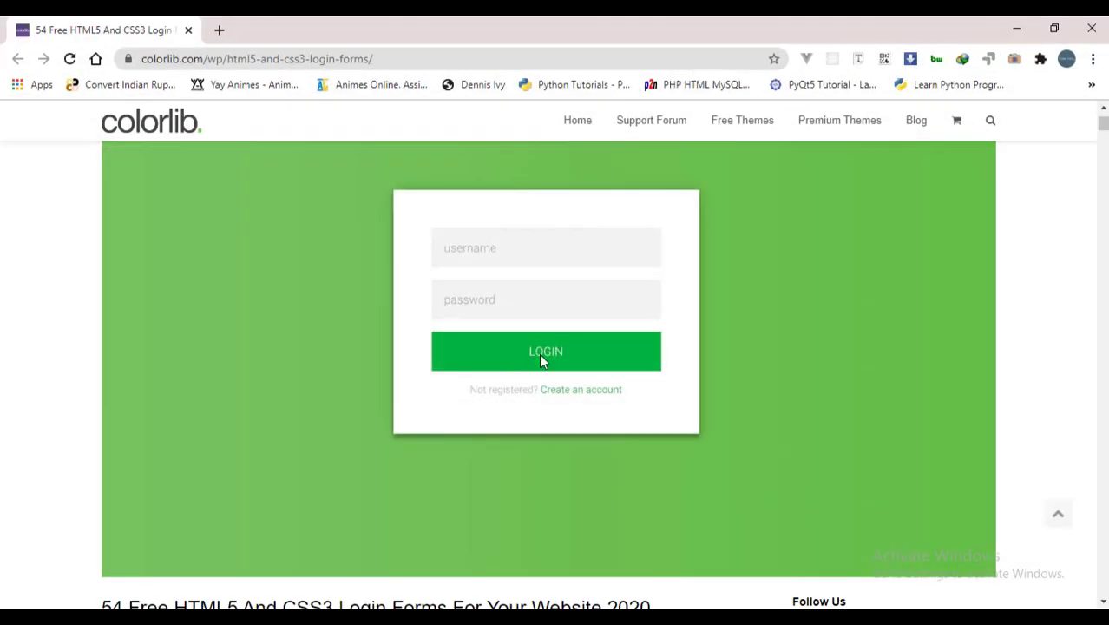
key("super+Down")
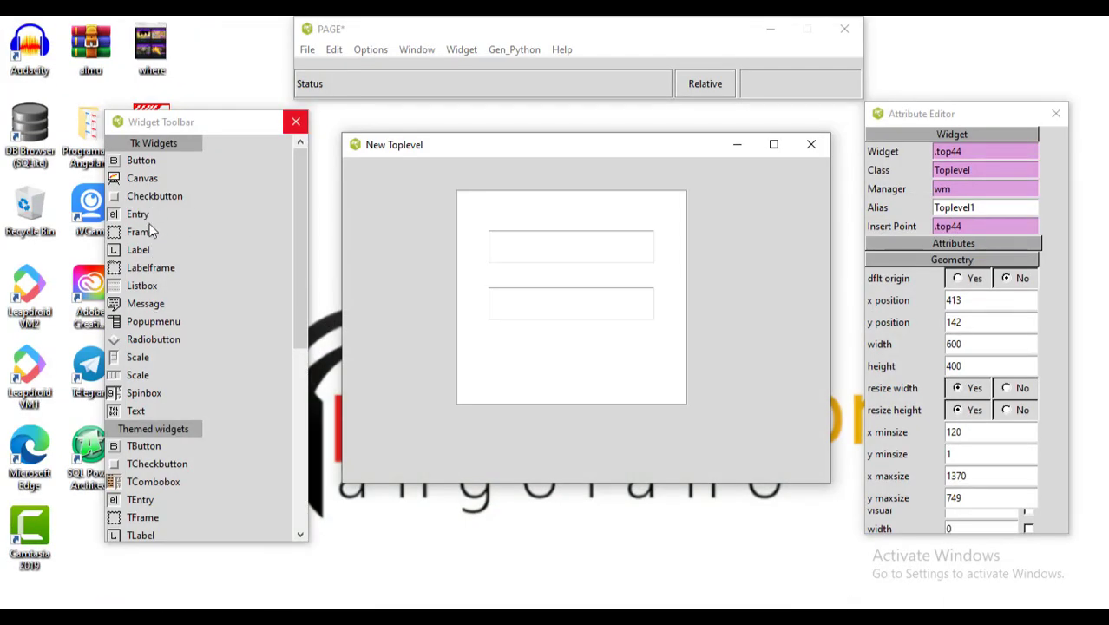
left_click(135, 161)
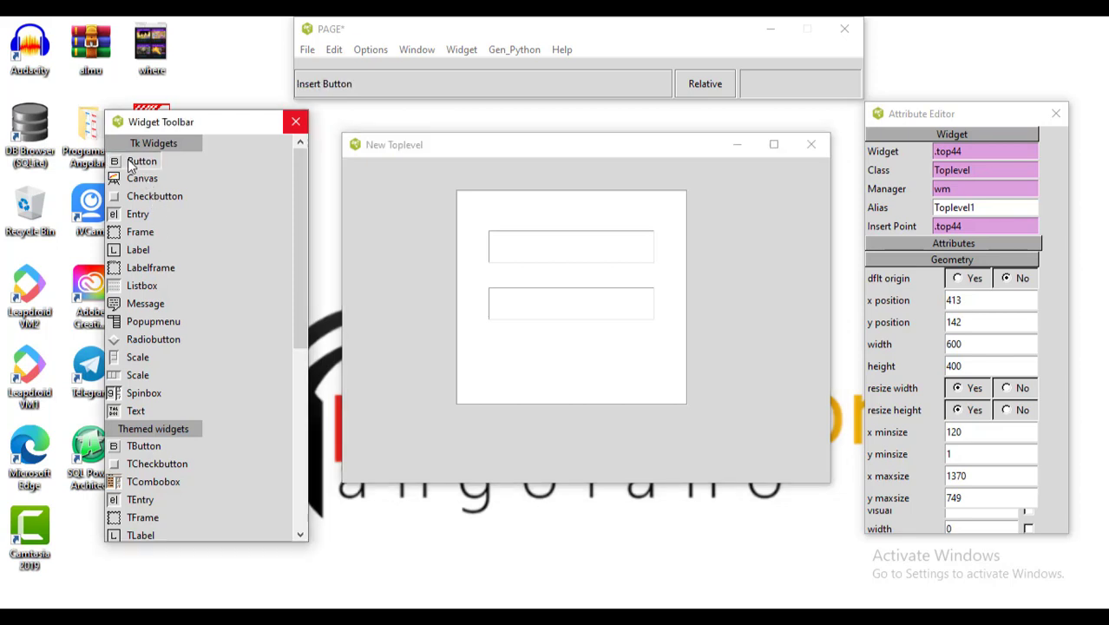
left_click(566, 355)
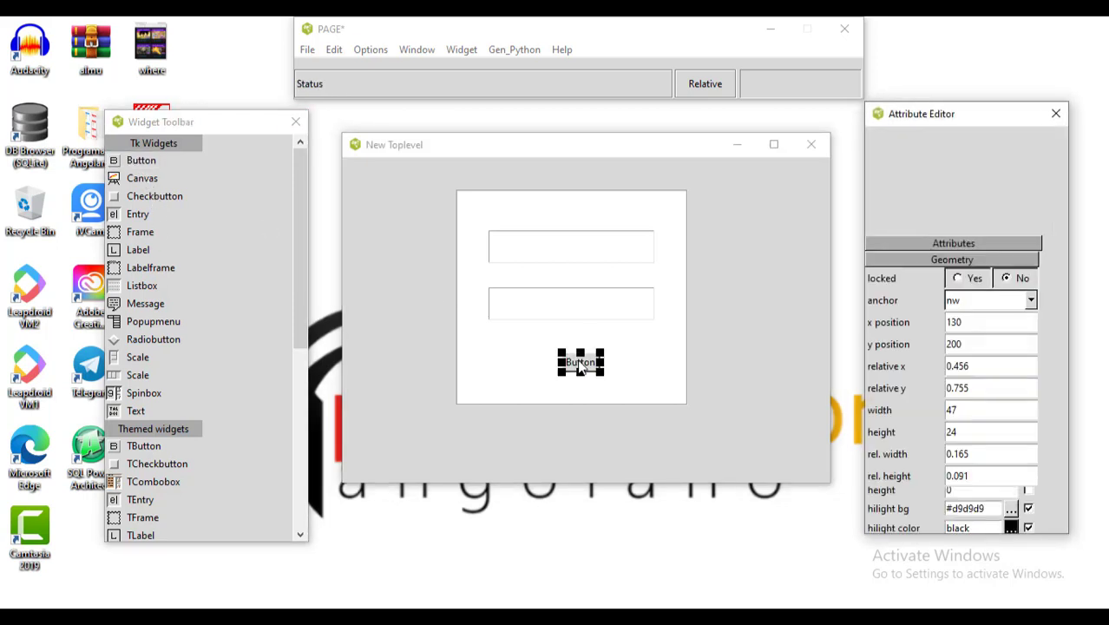
- Stretch the button to about 207 by 34 at about x 40, y 190, spanning the width of the entries
left_click_drag(562, 372, 492, 371)
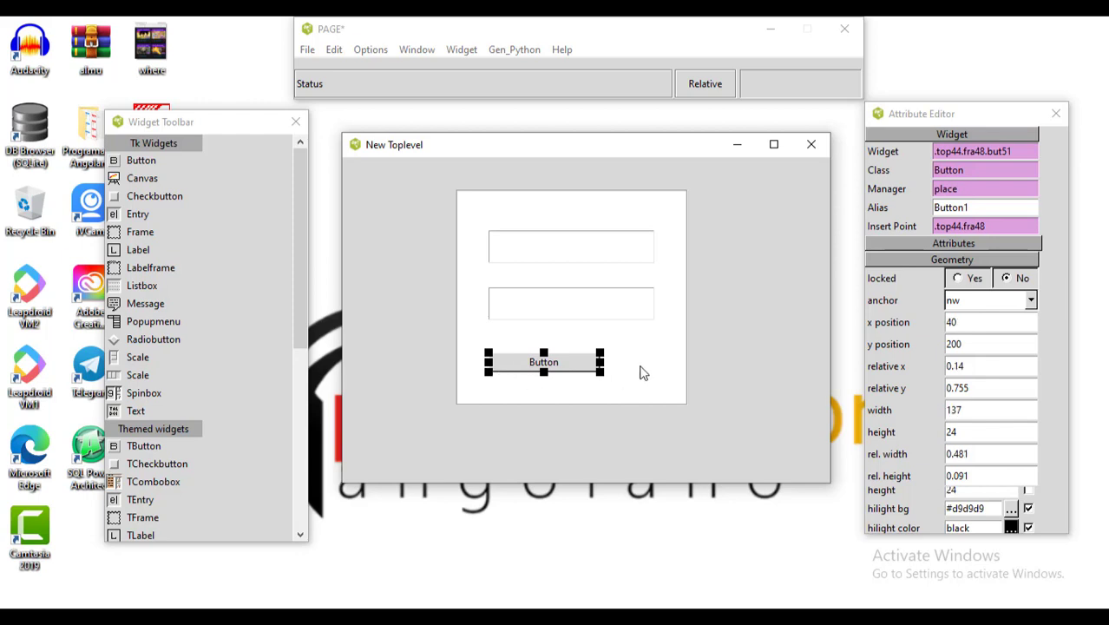
left_click_drag(600, 363, 657, 368)
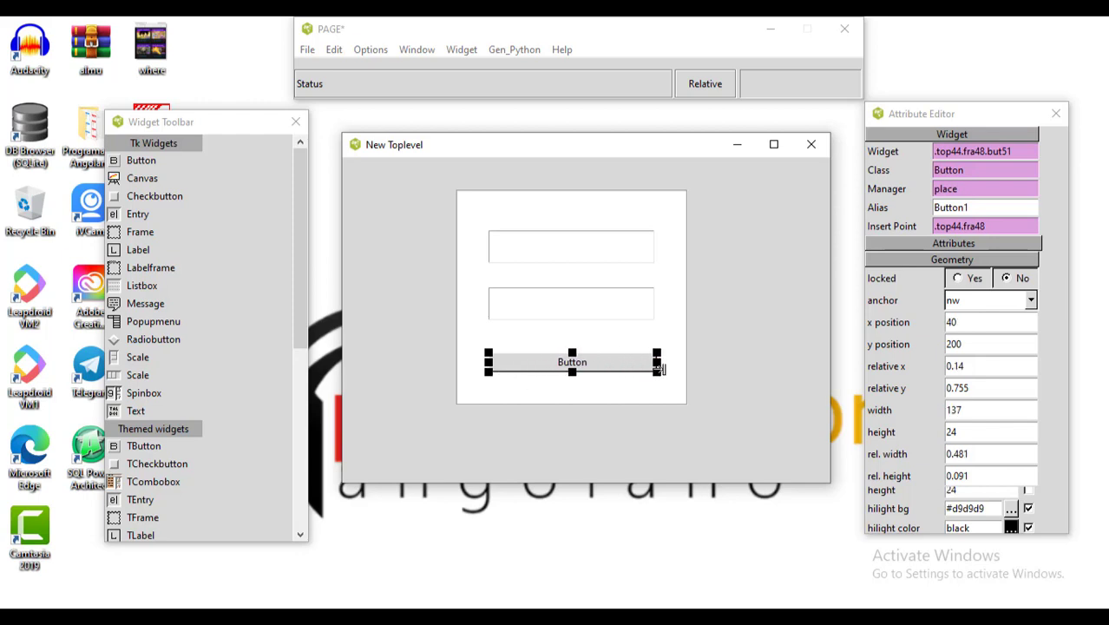
left_click_drag(572, 371, 588, 363)
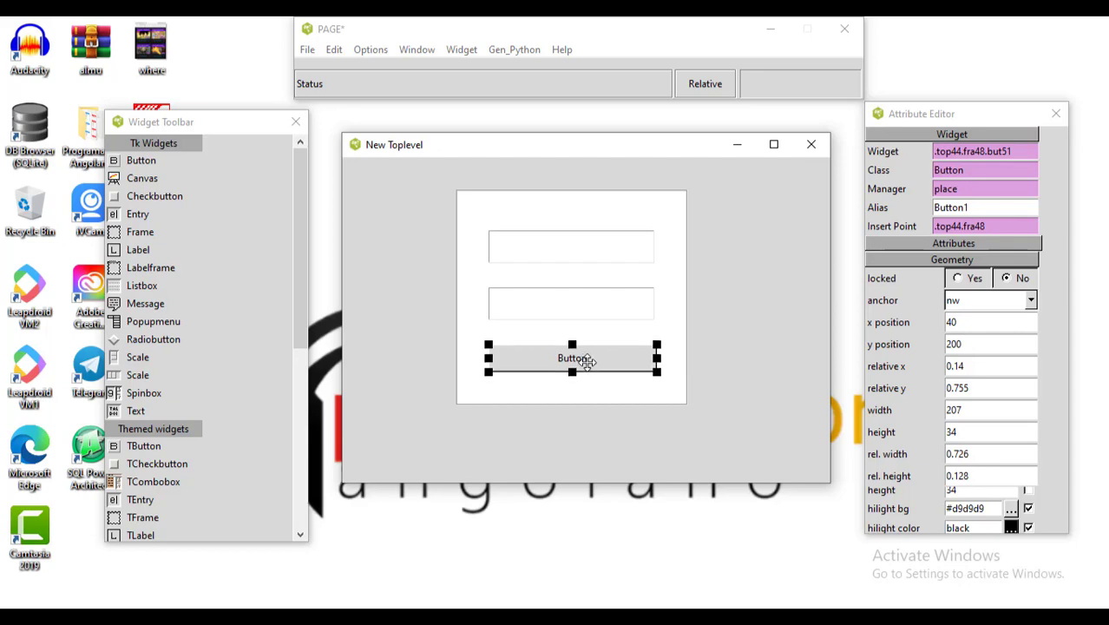
key("alt+Tab")
- Set the button's text to "Login"
right_click(596, 350)
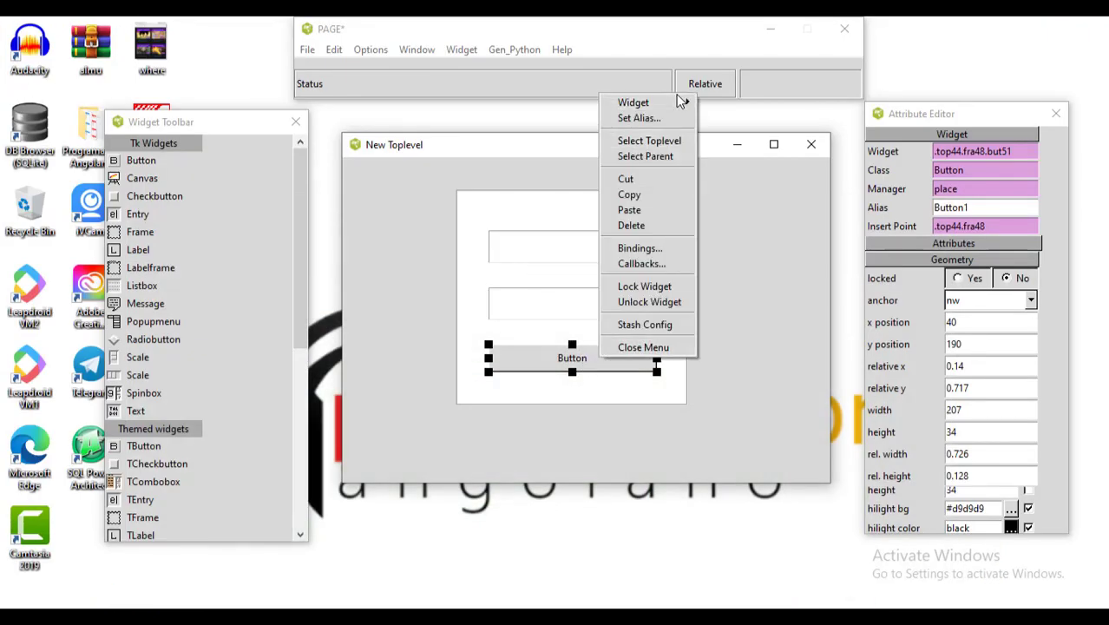
right_click(557, 355)
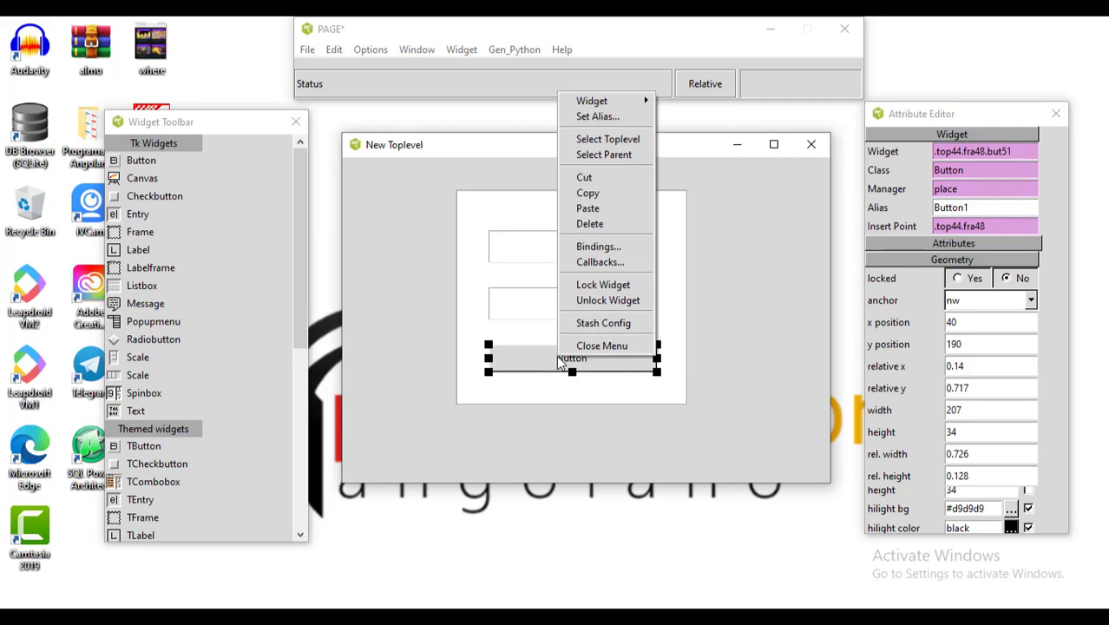
mouse_move(618, 104)
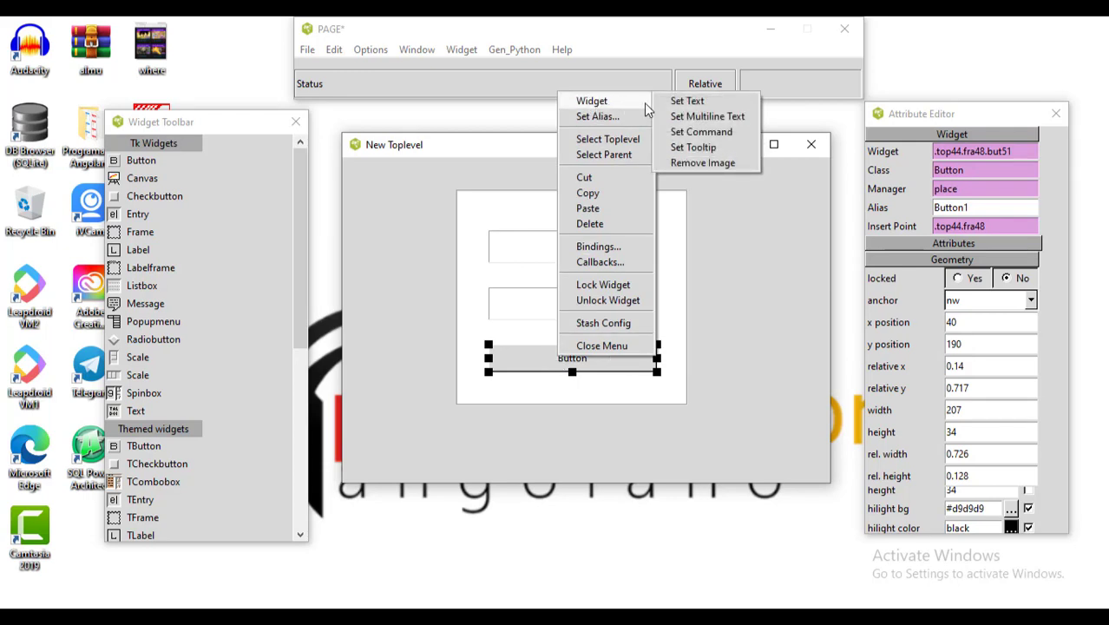
left_click(699, 106)
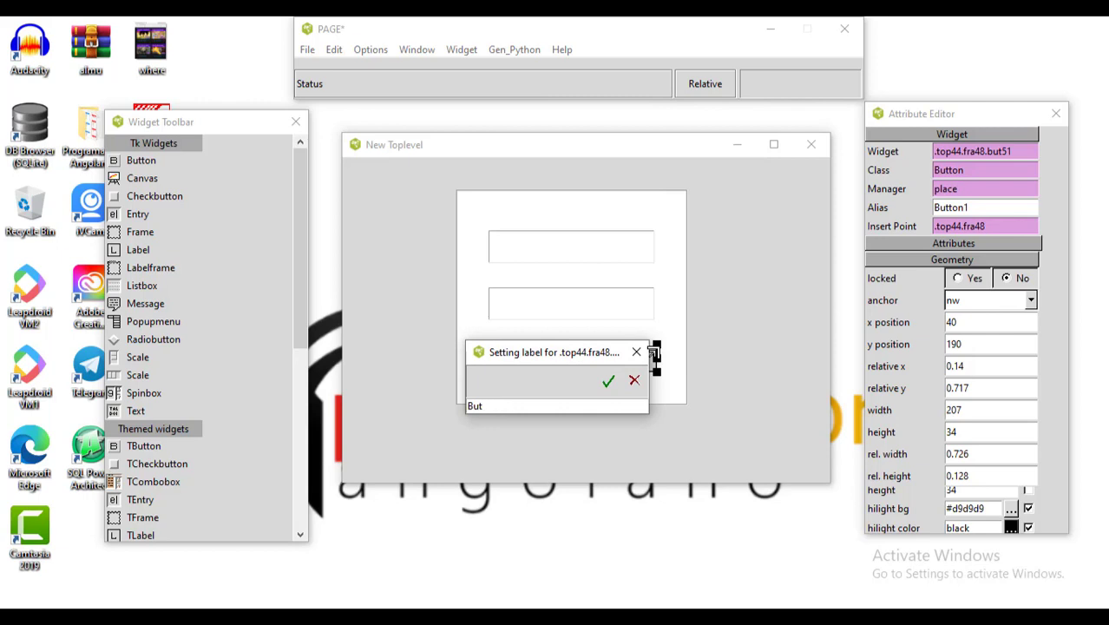
type("Login")
left_click(607, 380)
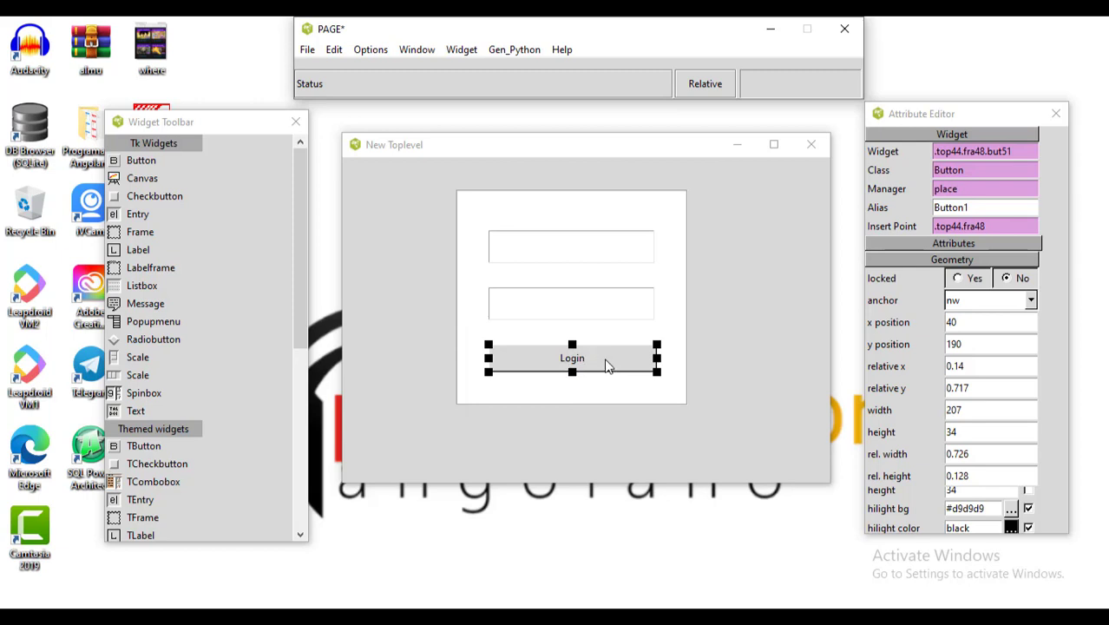
- Set the Login button's background to a custom green, #6dc249
left_click(943, 243)
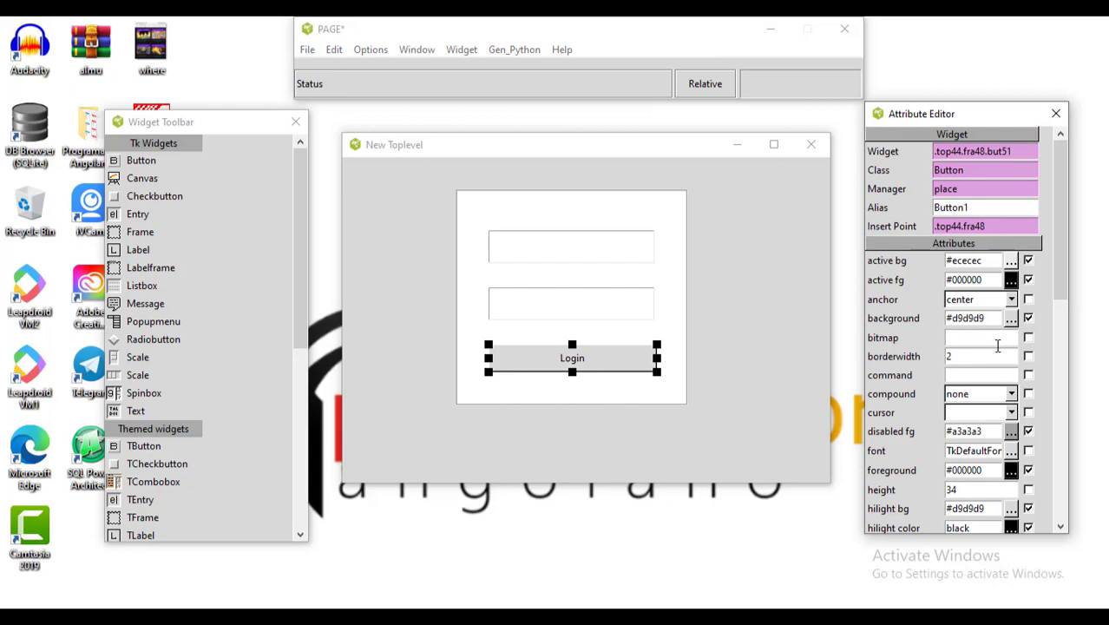
left_click_drag(954, 318, 986, 318)
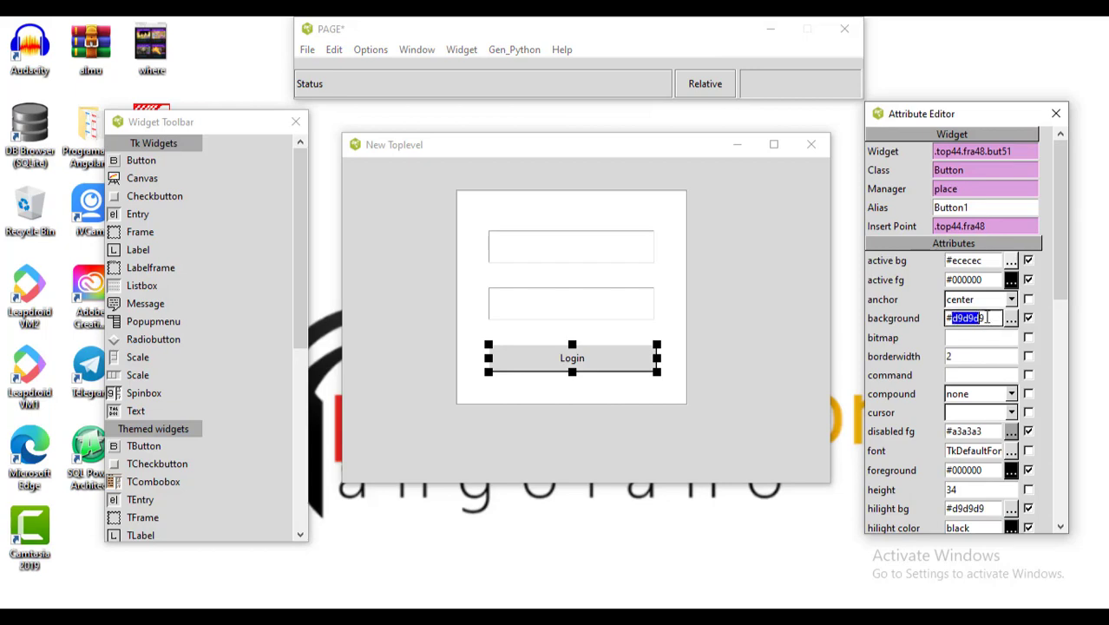
left_click(1010, 318)
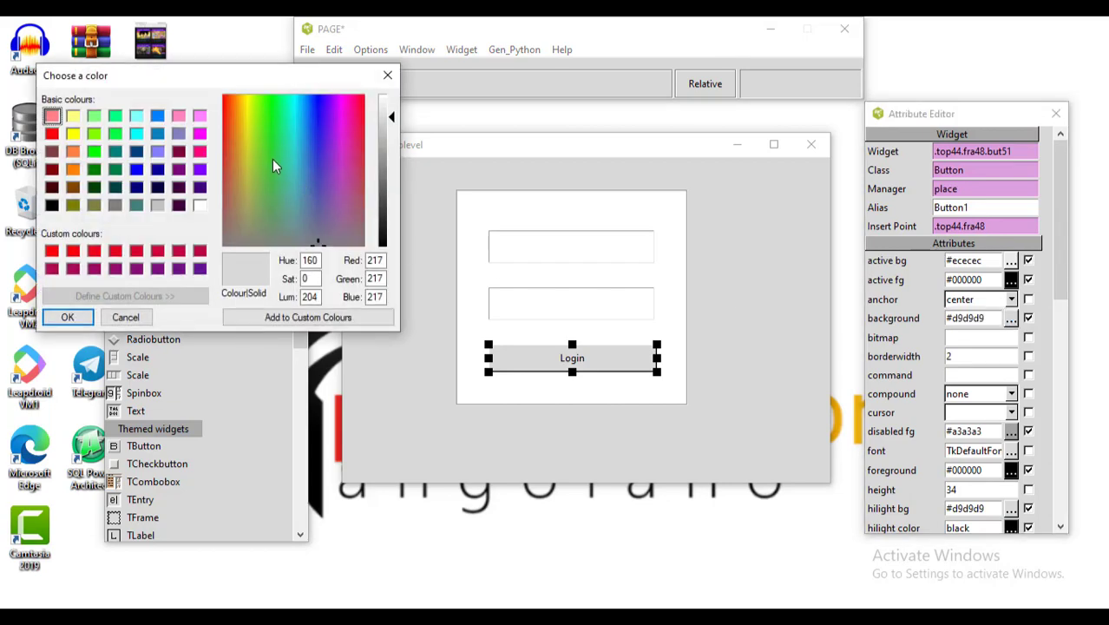
left_click(271, 160)
mouse_move(267, 148)
left_mouse_down()
mouse_move(255, 141)
mouse_move(272, 159)
mouse_move(268, 170)
mouse_move(270, 131)
left_mouse_up()
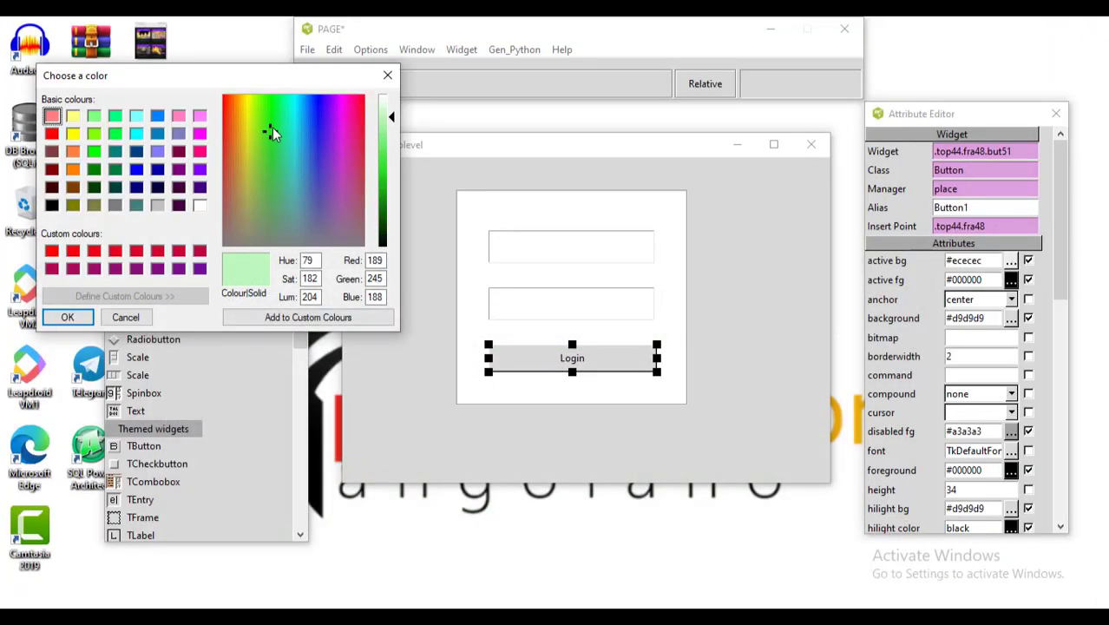
left_click_drag(273, 126, 264, 171)
left_click(387, 149)
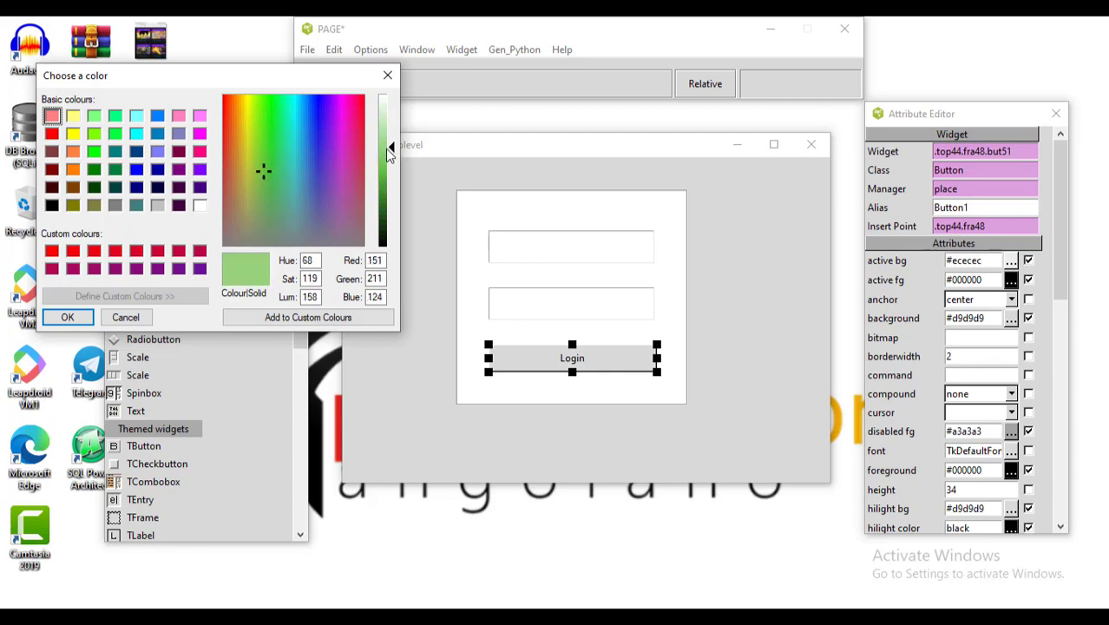
left_click_drag(387, 149, 386, 167)
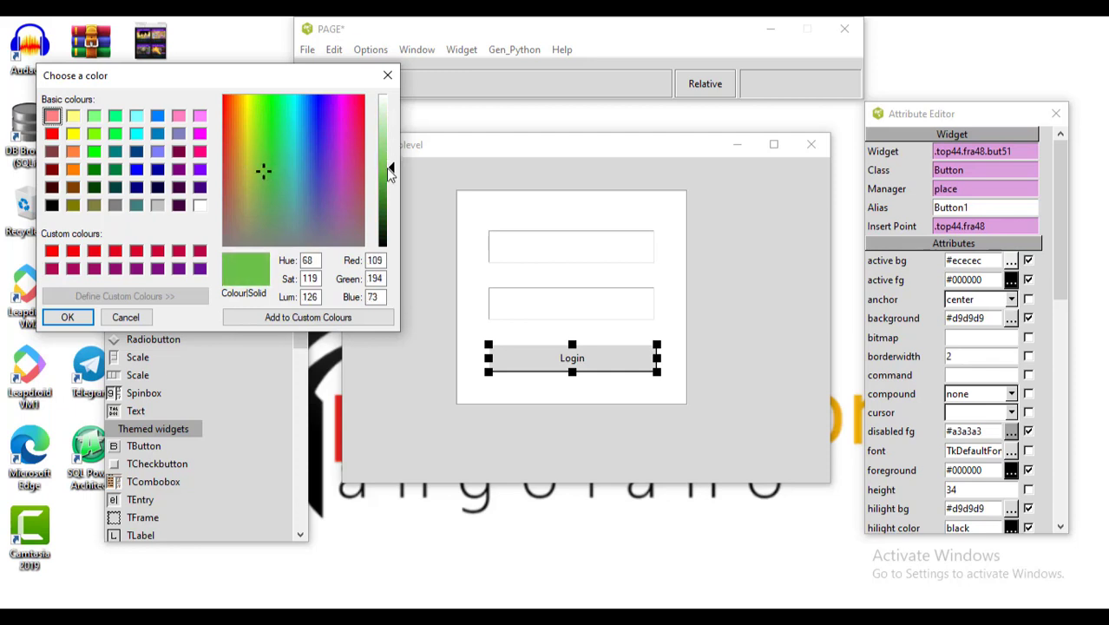
left_click(67, 317)
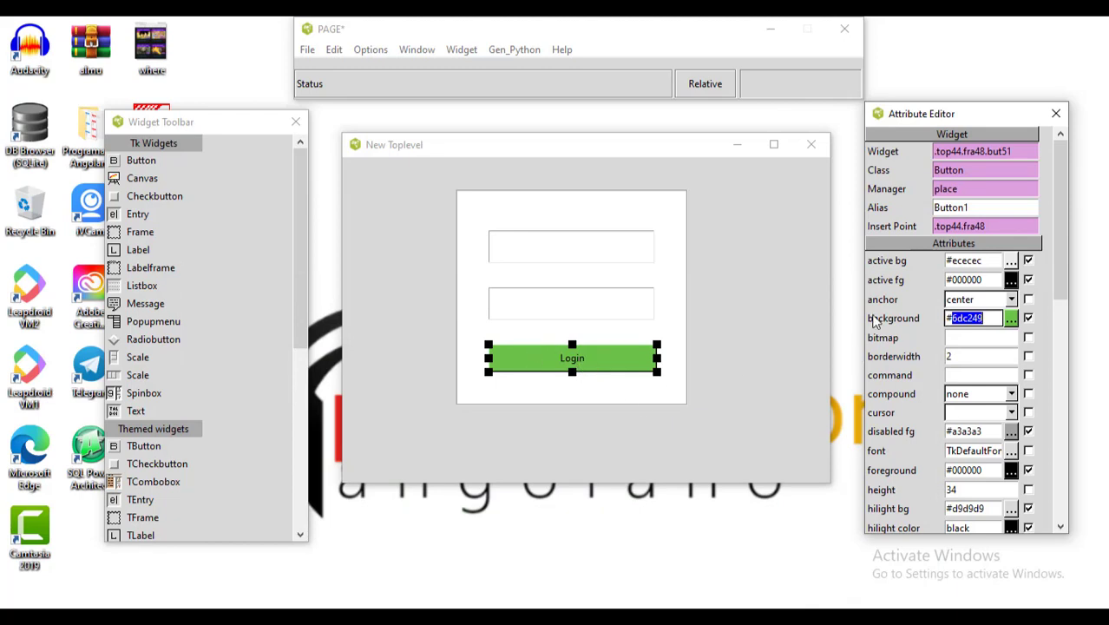
- Assign the Segoe UI font at size 9 to the Login button
left_click(1011, 452)
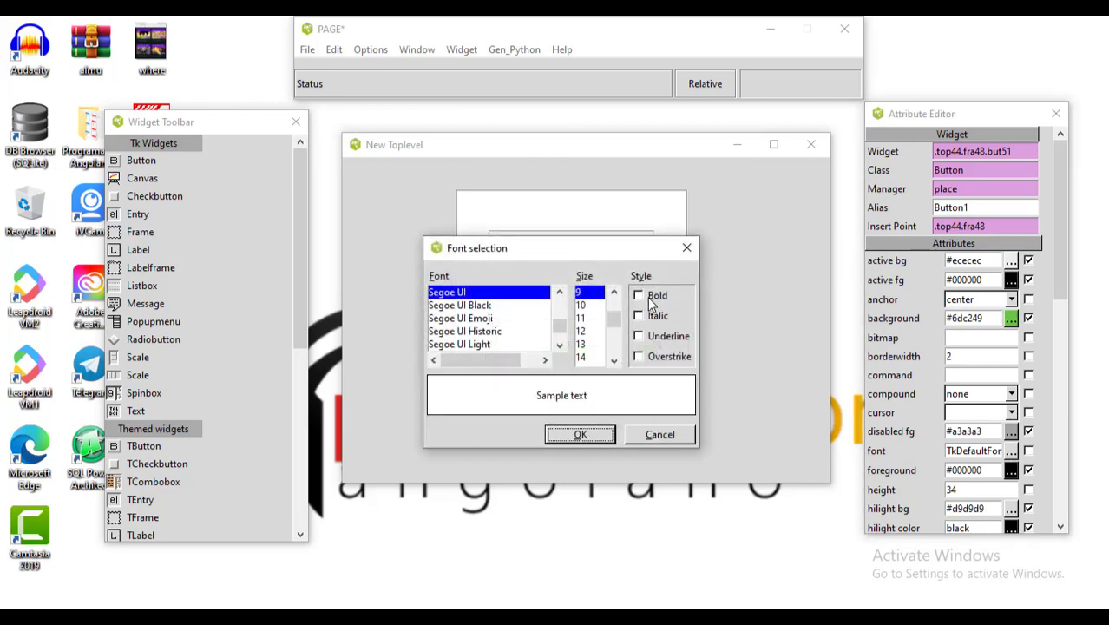
left_click(597, 432)
left_click(598, 357)
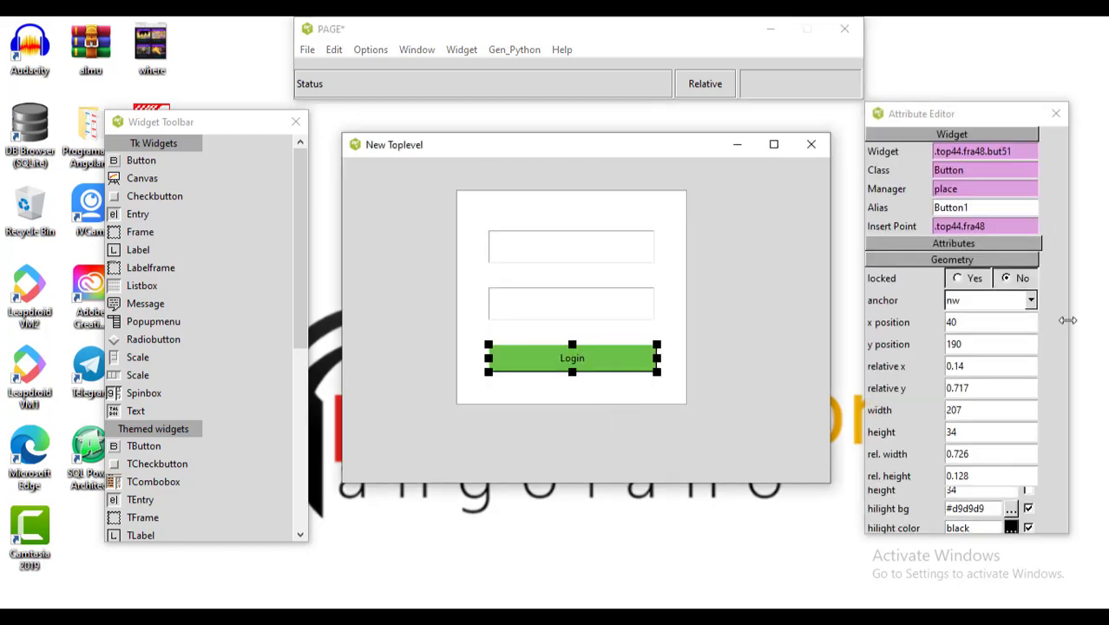
- Set the Login button's foreground colour to #ffffff
left_click(934, 246)
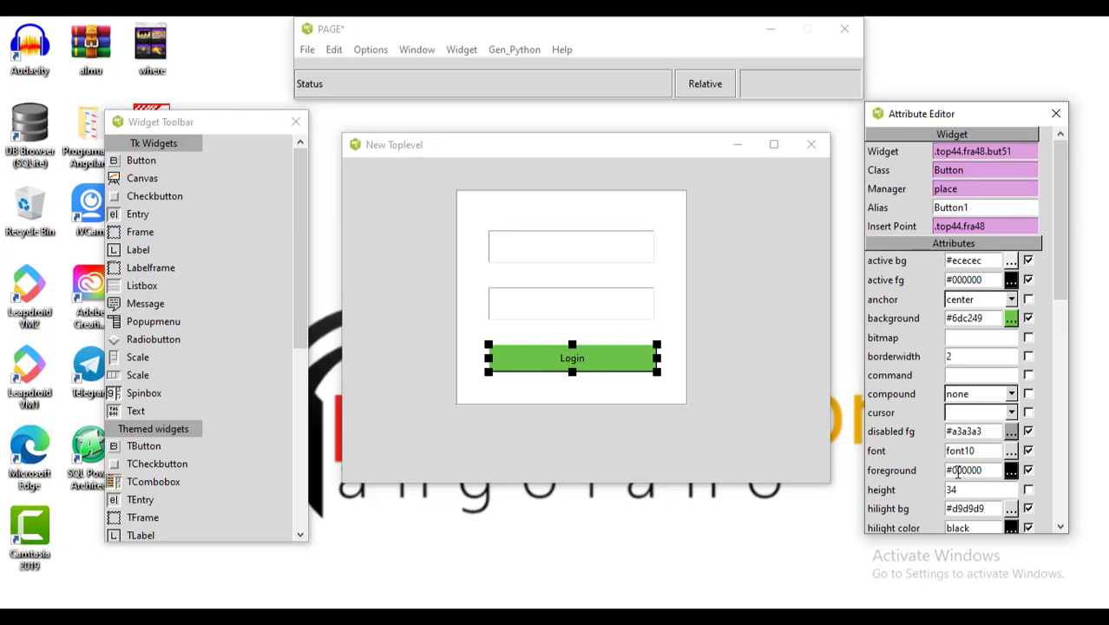
left_click_drag(954, 471, 1037, 467)
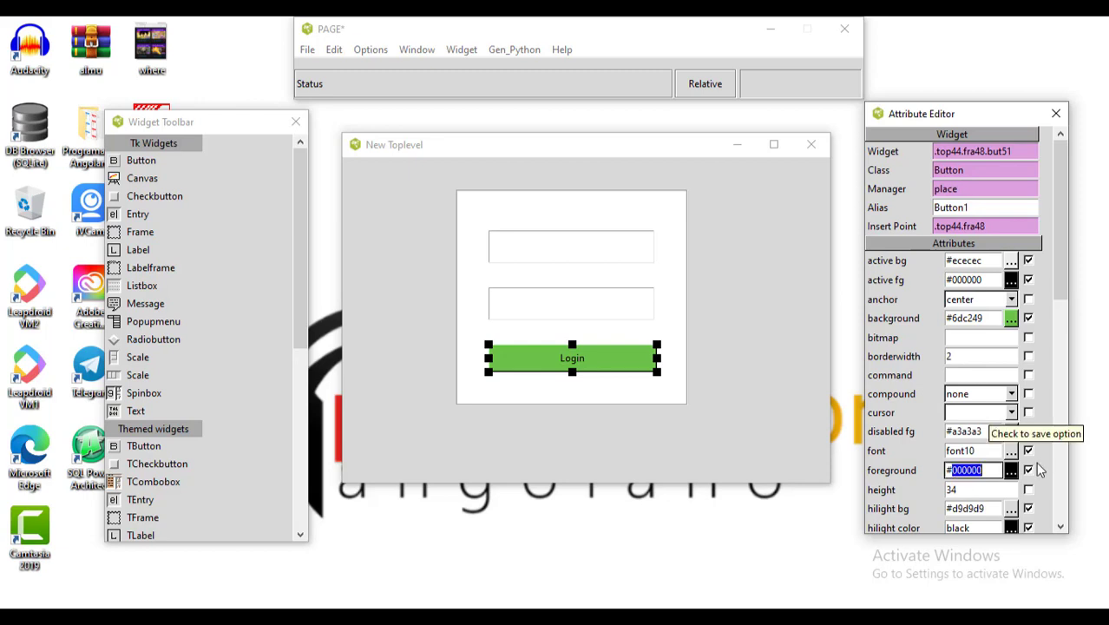
type("ffffff")
key("Return")
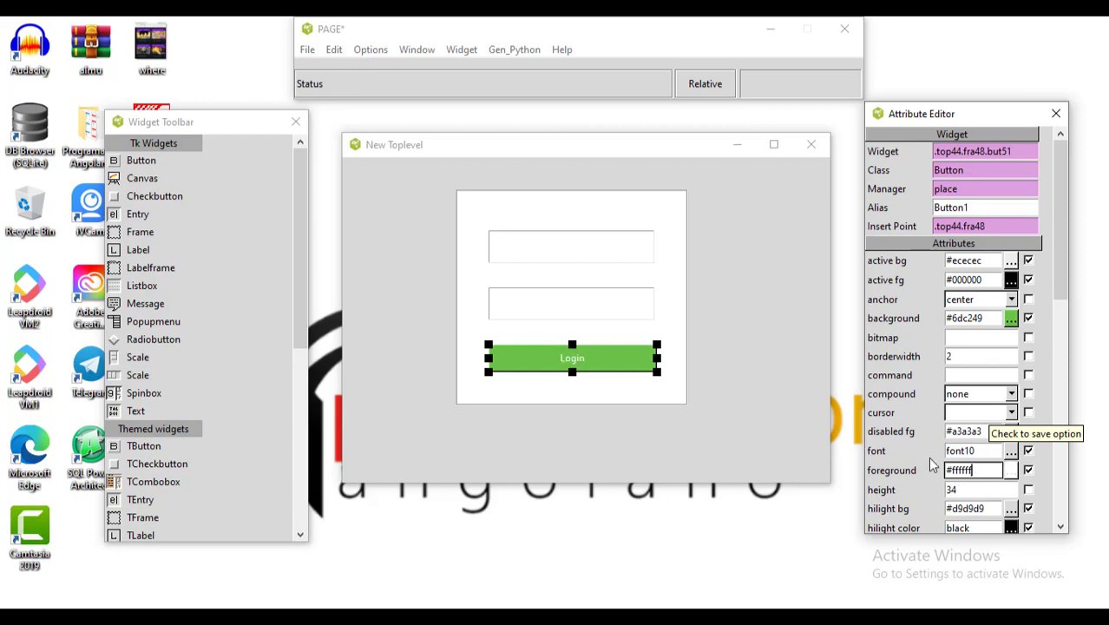
- Move the Login button slightly up, closer to the second entry, and deselect it
left_click(576, 372)
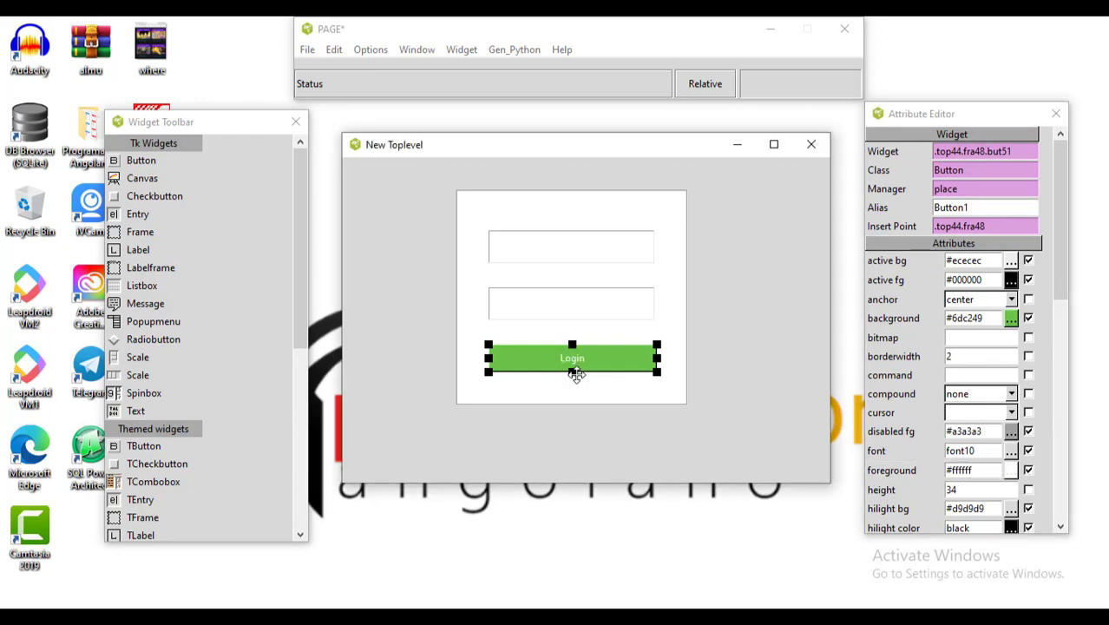
left_click_drag(575, 359, 573, 349)
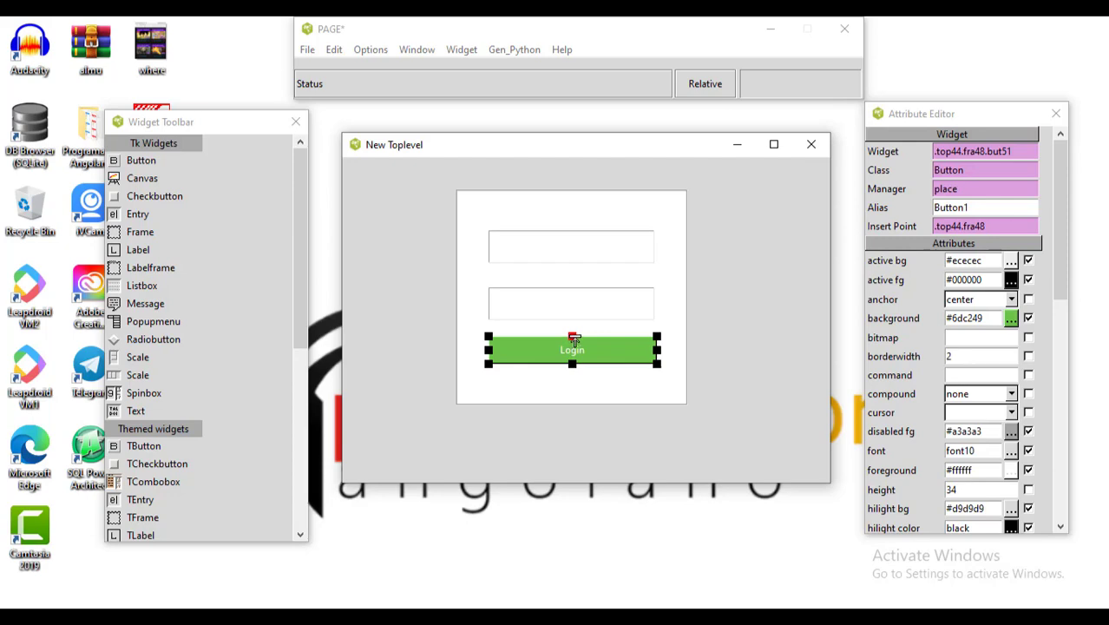
mouse_move(573, 336)
left_mouse_down()
mouse_move(573, 321)
mouse_move(573, 337)
left_mouse_up()
left_click(718, 283)
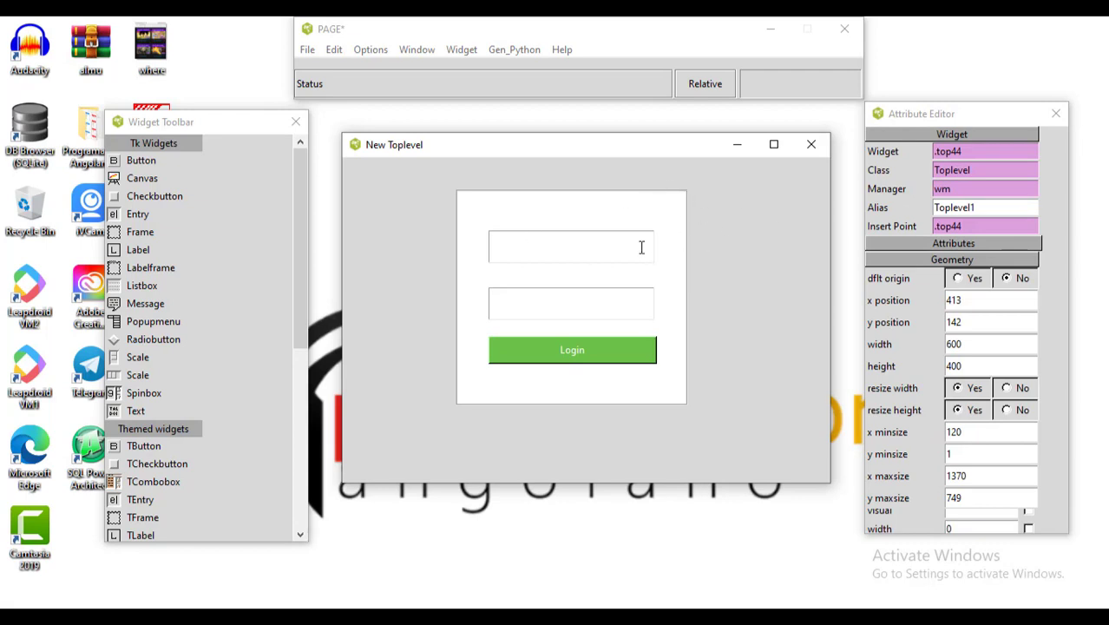
- Move the white frame to about x 160, y 40 in the toplevel window and deselect it
left_click_drag(604, 218, 619, 208)
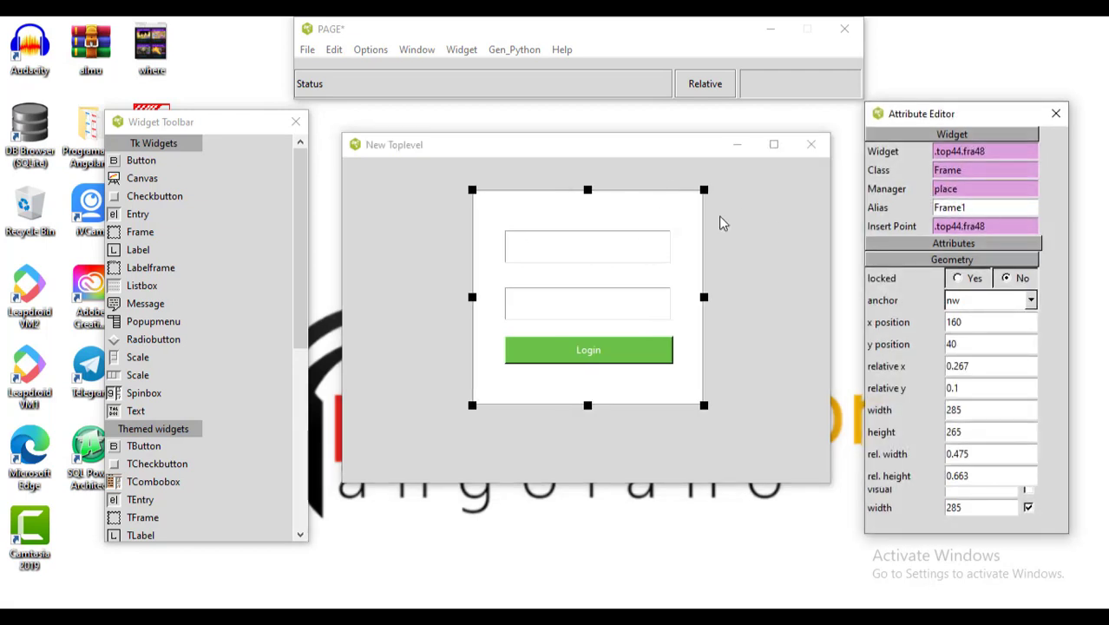
left_click(961, 244)
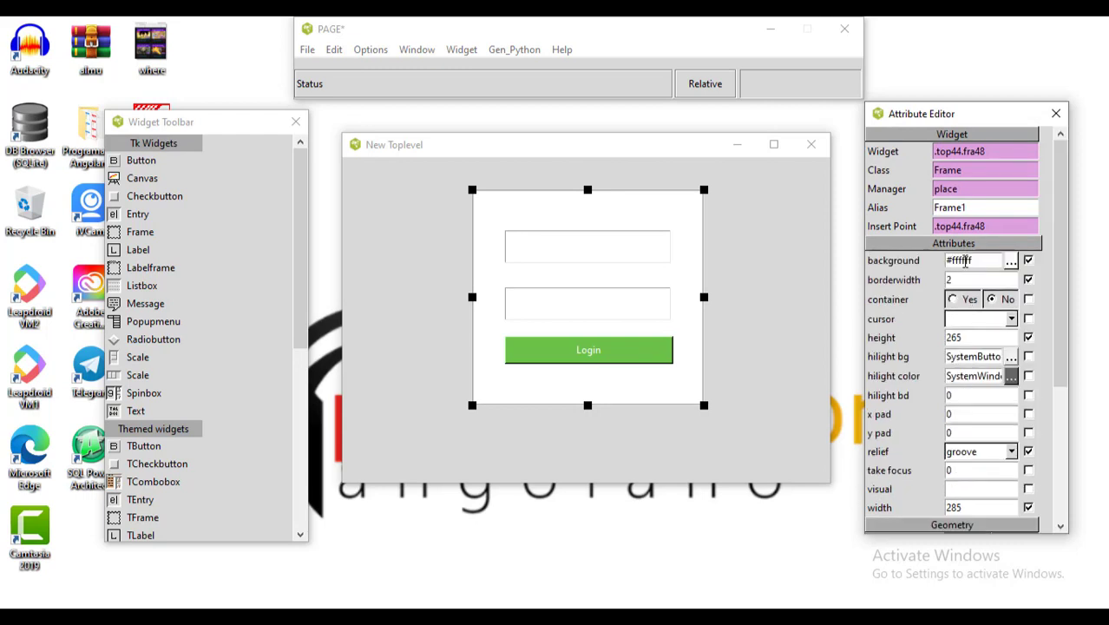
left_click(784, 226)
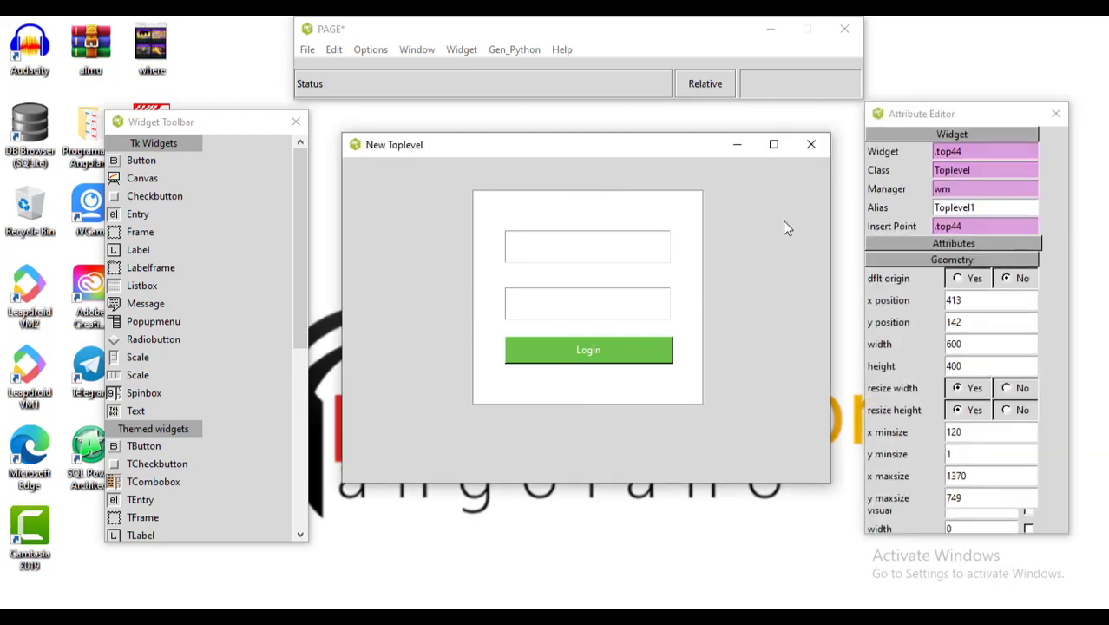
- Copy the Login button's background colour #6dc249 and apply it as the toplevel window's background
left_click(964, 244)
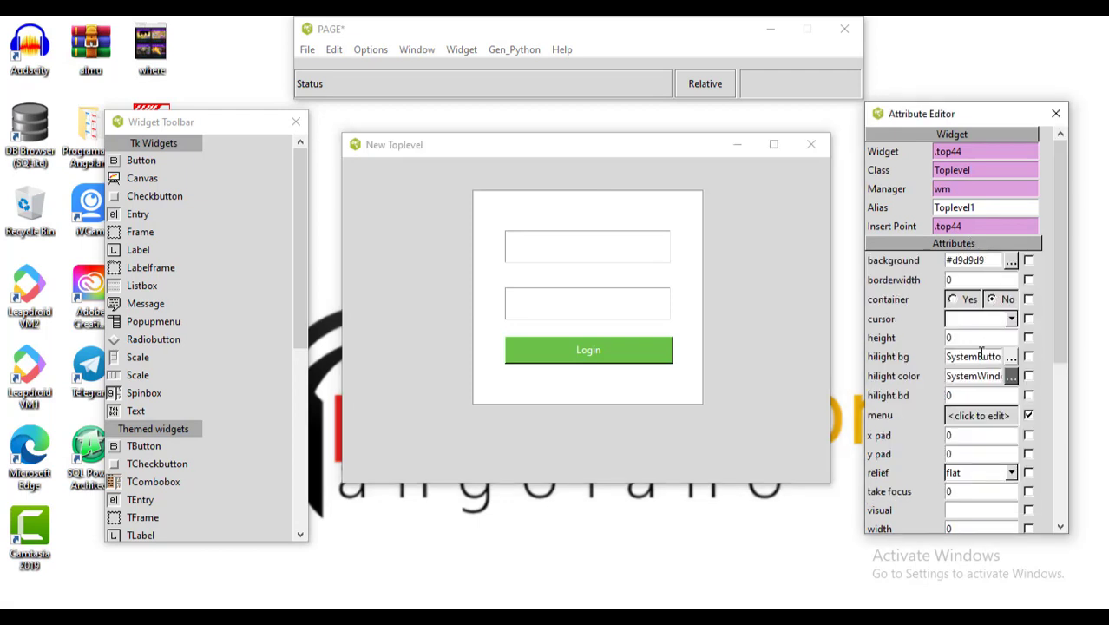
left_click(613, 352)
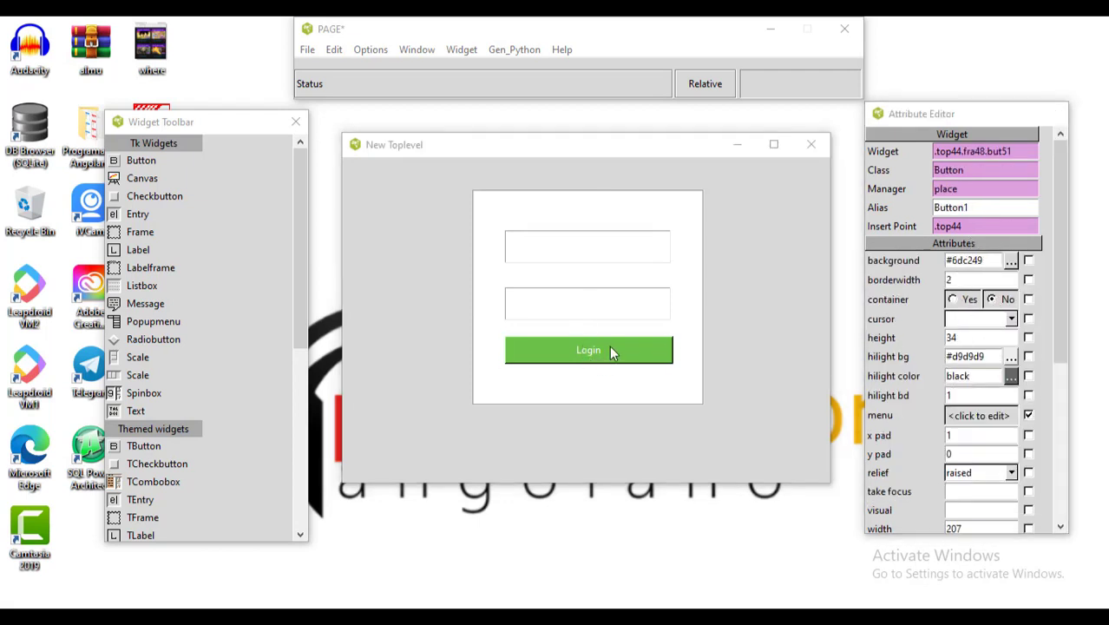
left_click(918, 246)
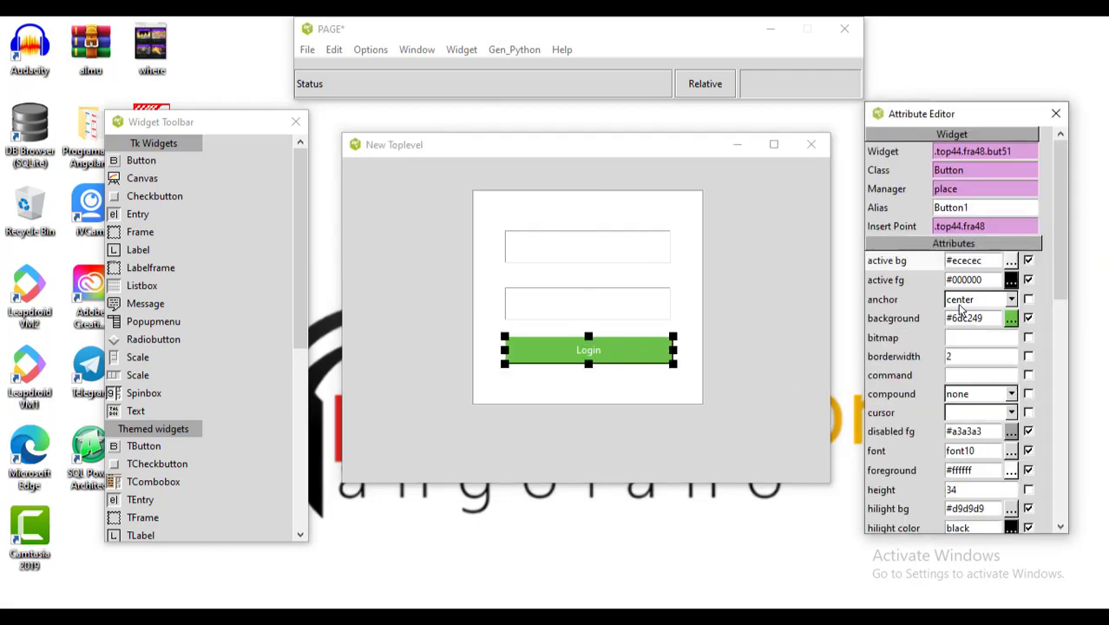
left_click_drag(1002, 318, 899, 319)
key("ctrl+c")
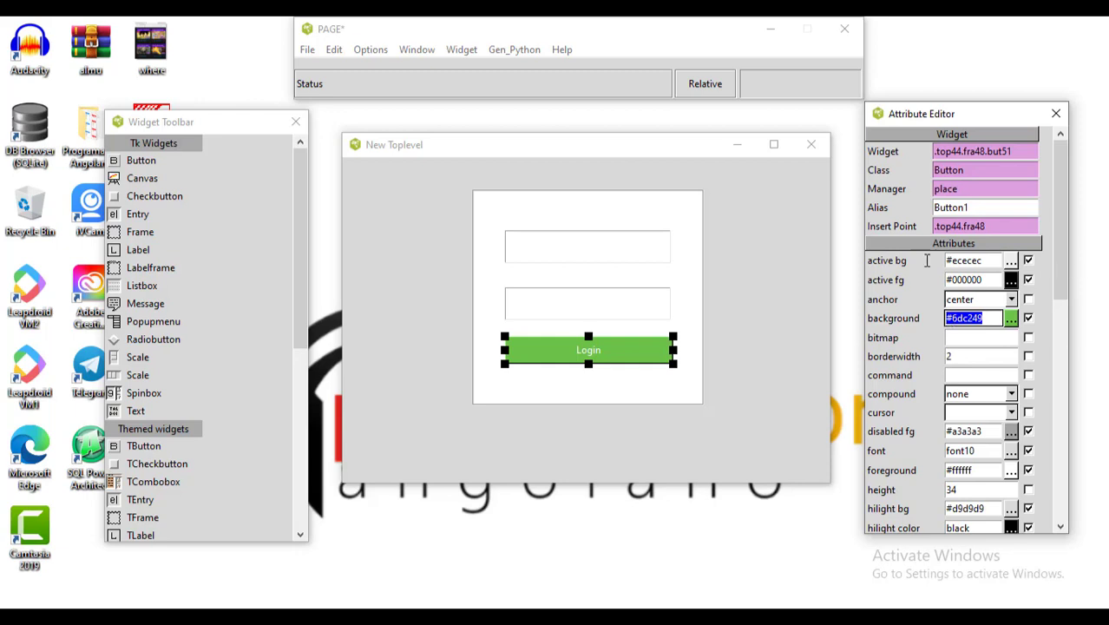
left_click(763, 261)
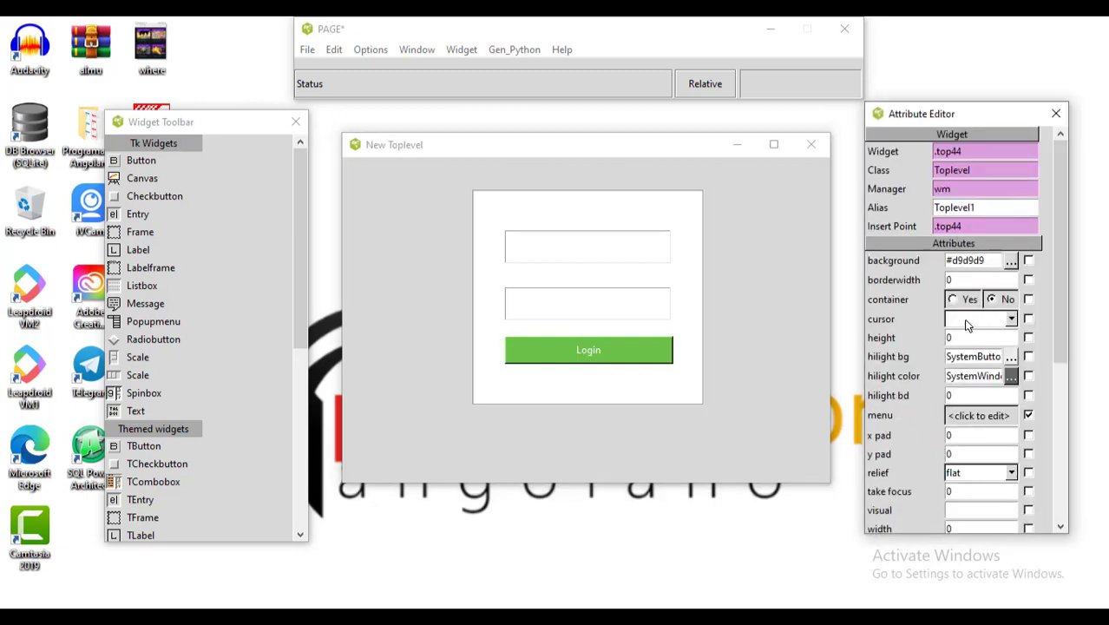
left_click_drag(988, 260, 939, 270)
key("ctrl+v")
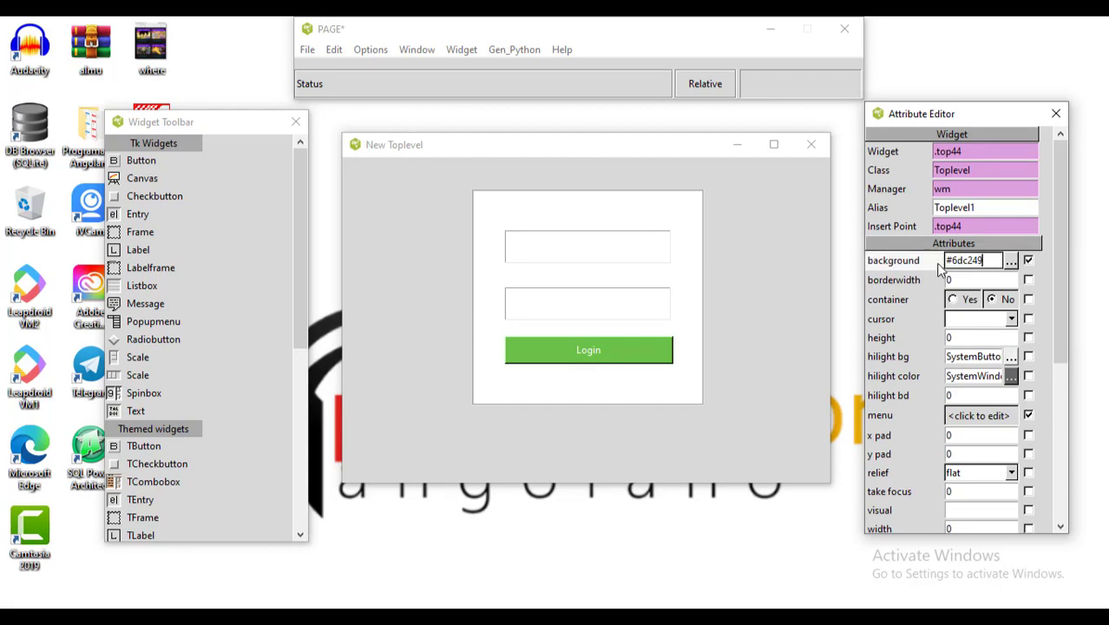
key("Return")
left_click(767, 271)
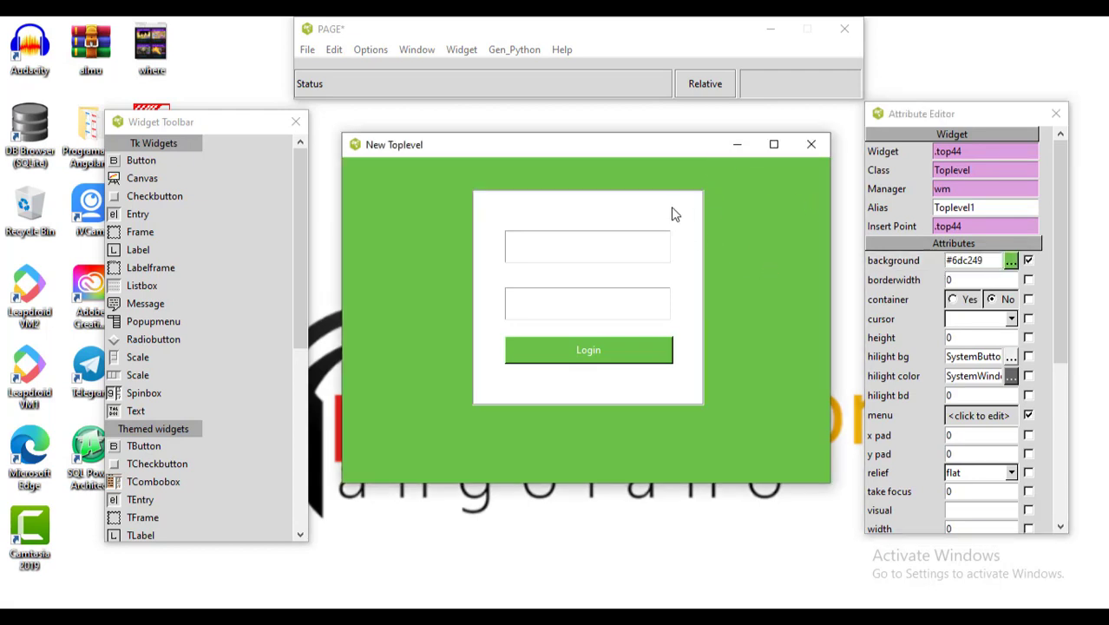
- Check the colorlib example, then add a label below the Login button at about x 120, y 230, about 124 wide
left_click(439, 611)
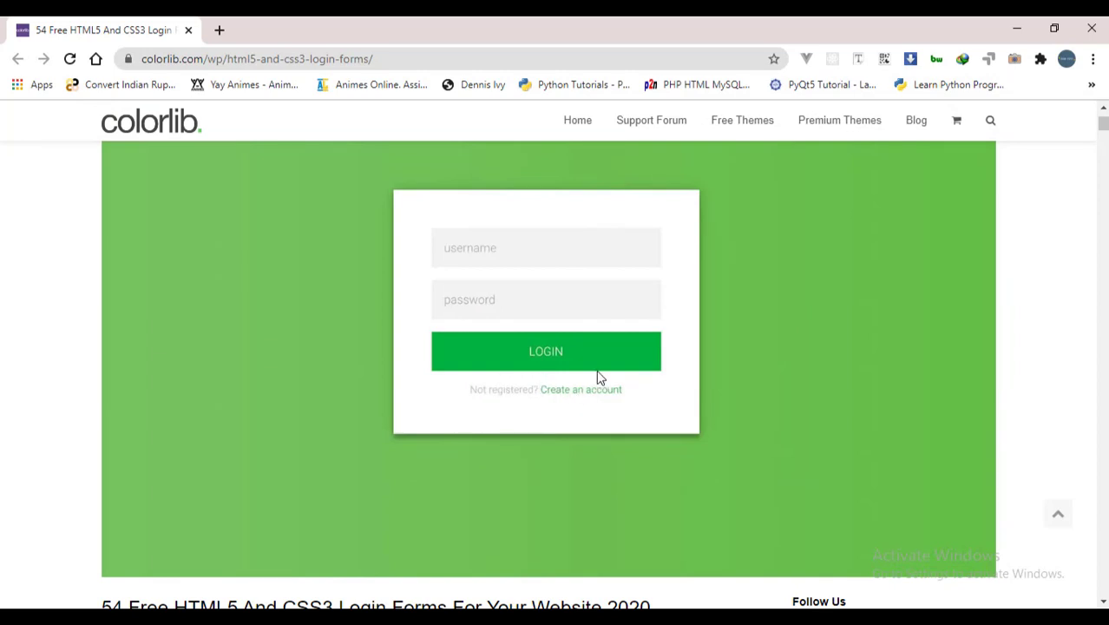
left_click(1016, 28)
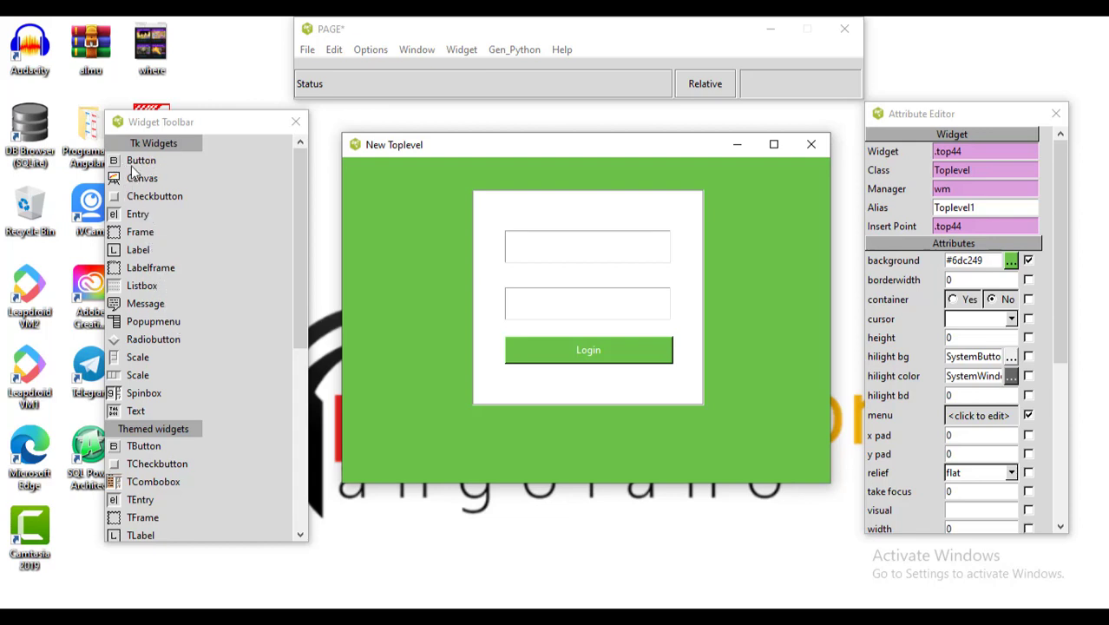
left_click(138, 250)
left_click(630, 390)
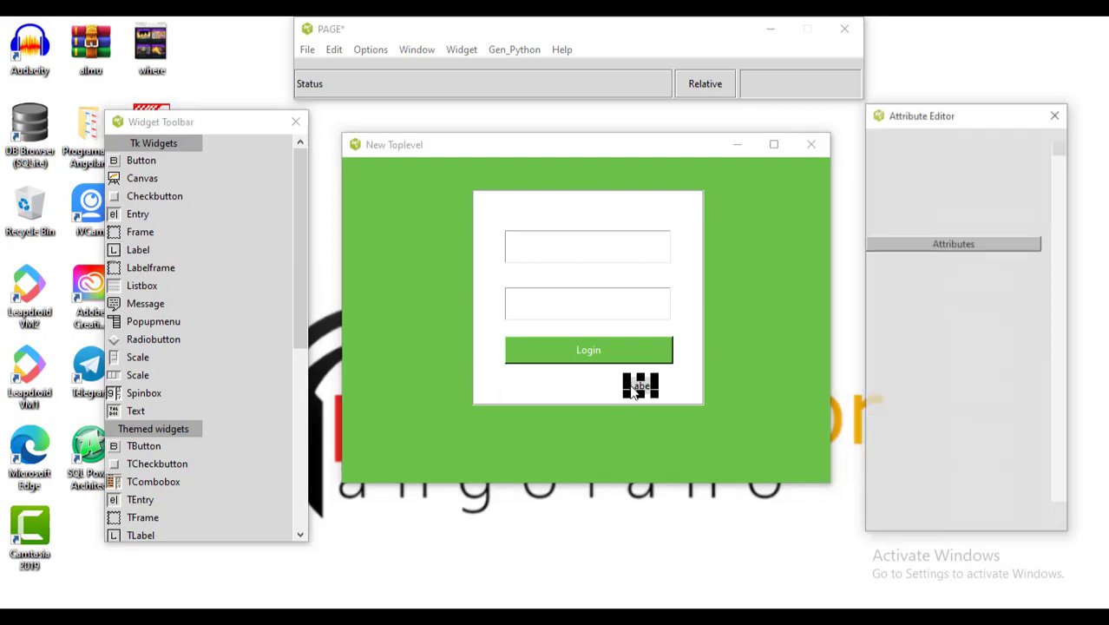
left_click_drag(633, 392, 580, 391)
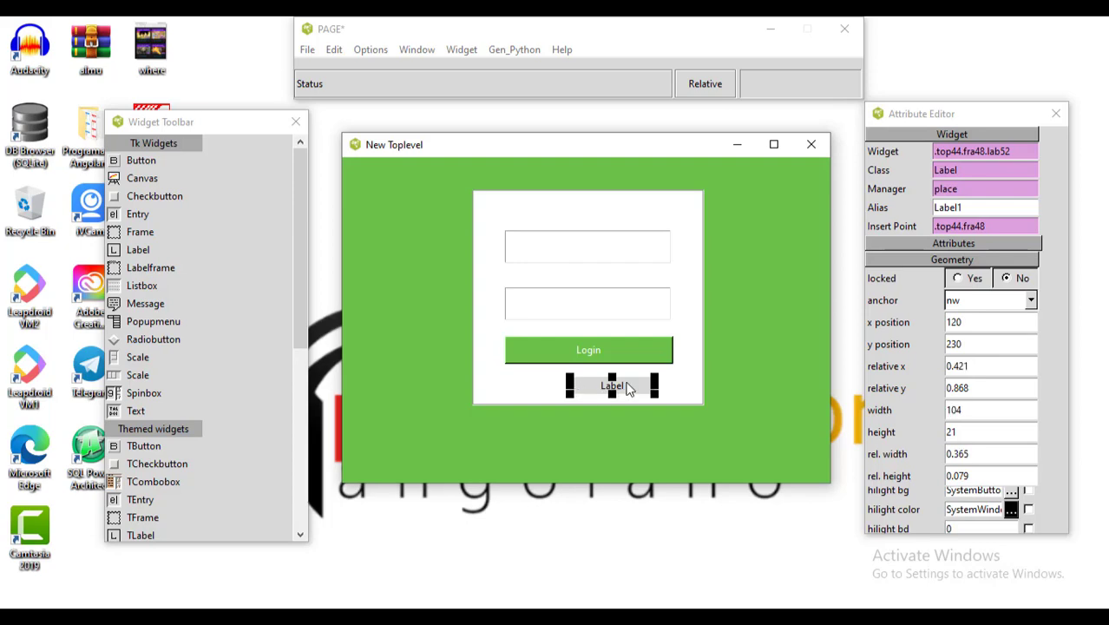
left_click_drag(655, 386, 670, 387)
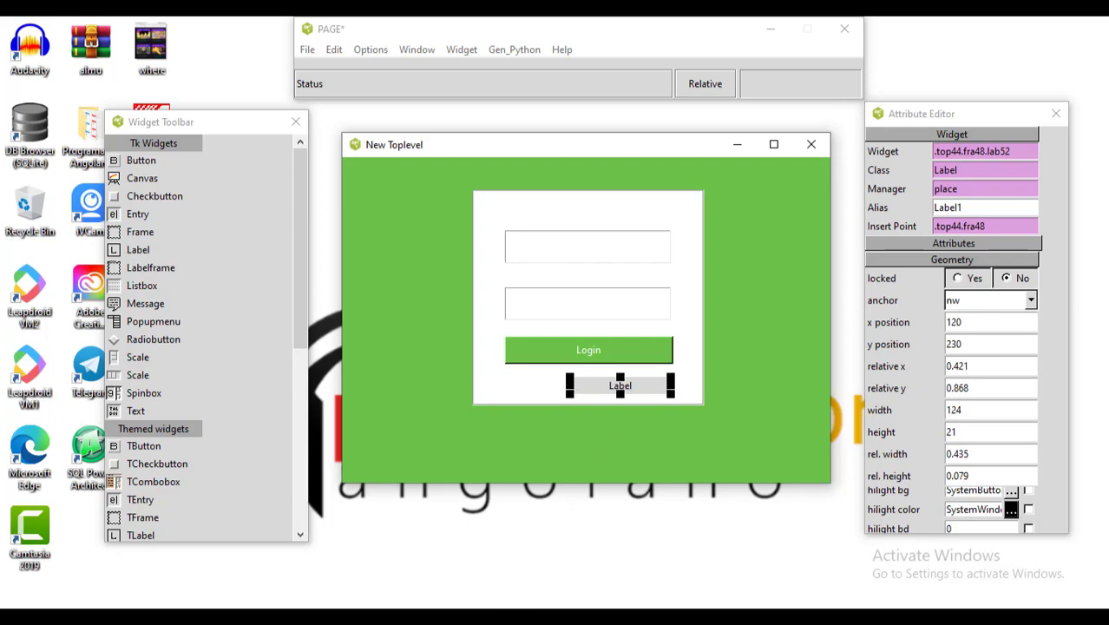
- Check the link wording in the colorlib example and set the new label's text to "Create an account"
key("alt+Tab")
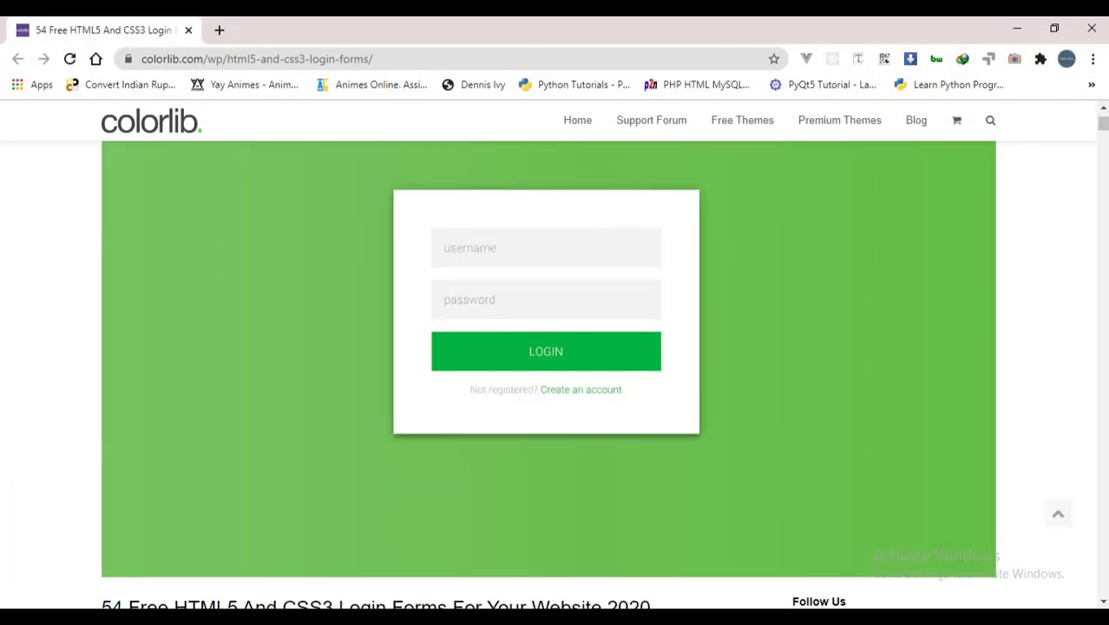
key("alt+Tab")
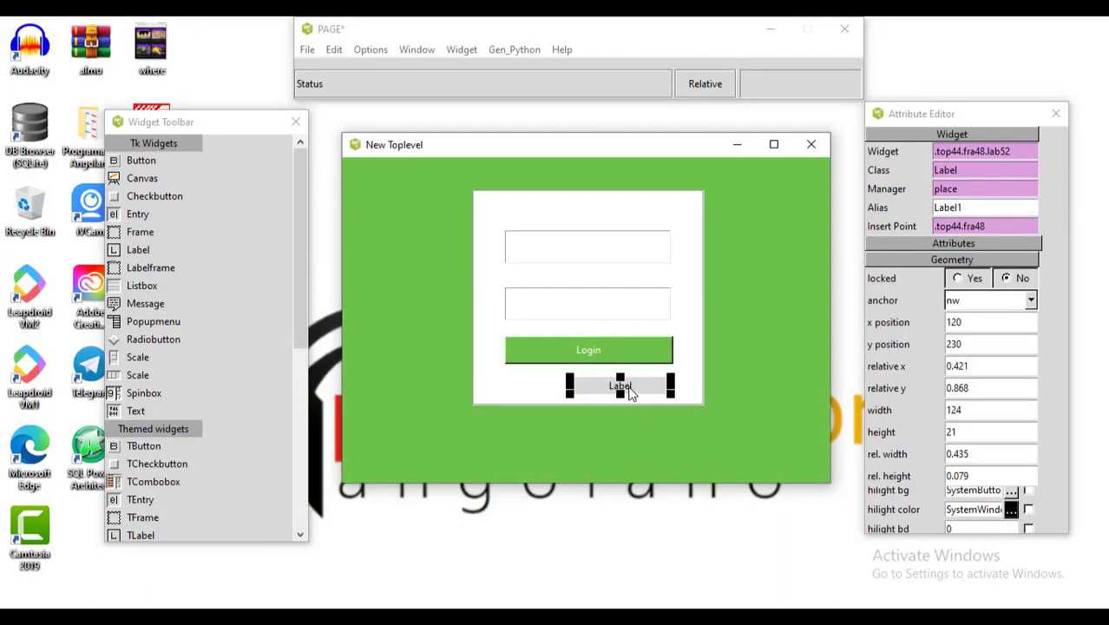
double_click(630, 393)
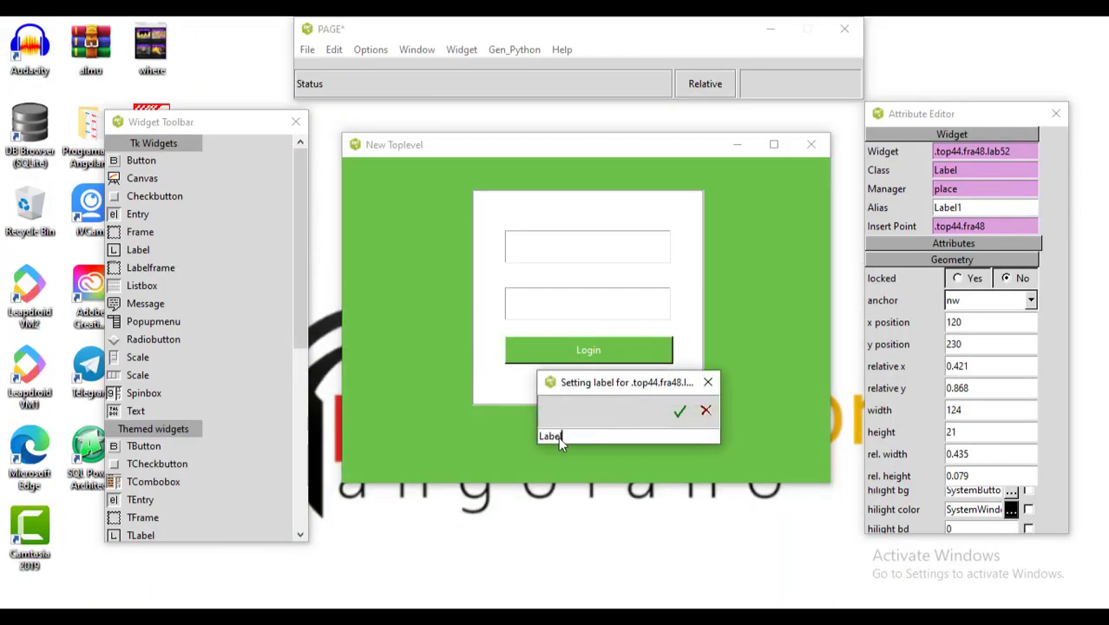
type("Create an account")
left_click(681, 413)
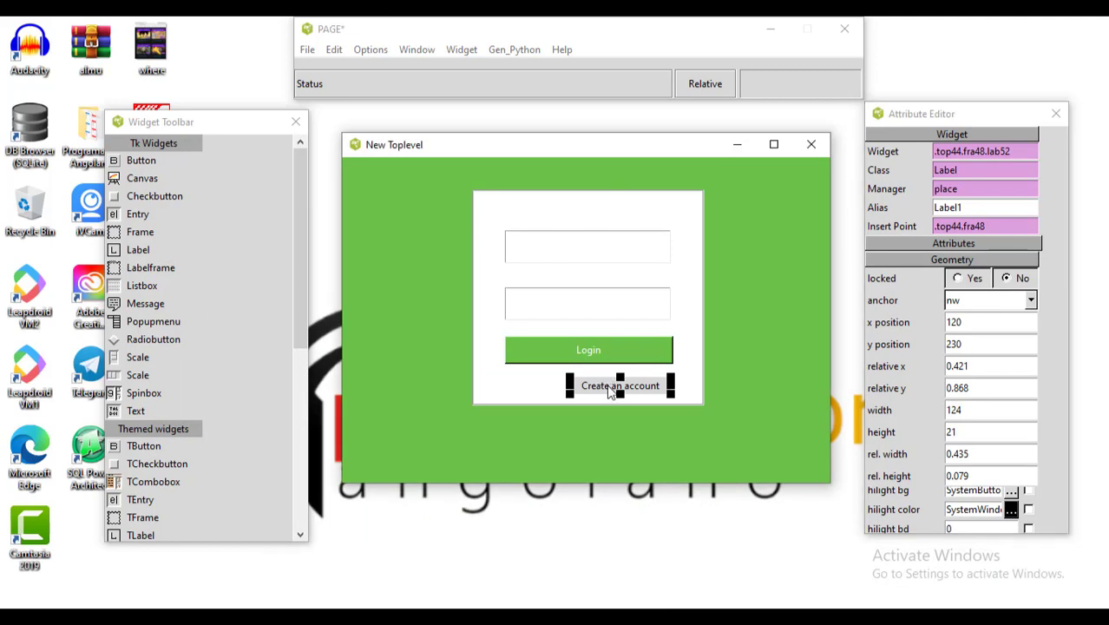
- Set the foreground colour of the "Create an account" label to #6dc249
double_click(612, 386)
left_click(659, 408)
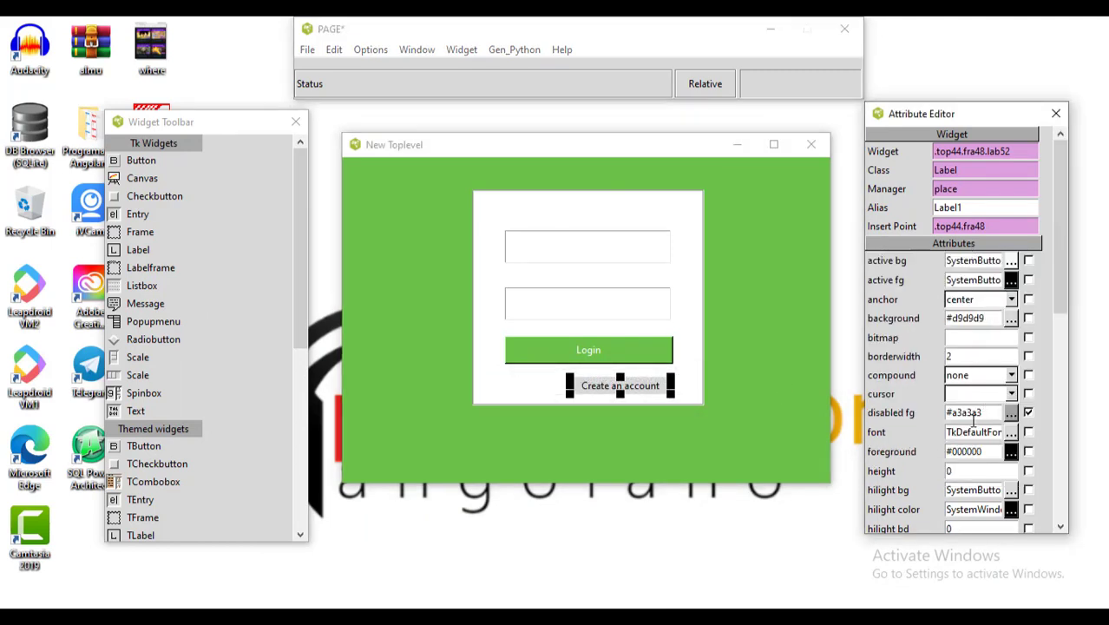
double_click(979, 451)
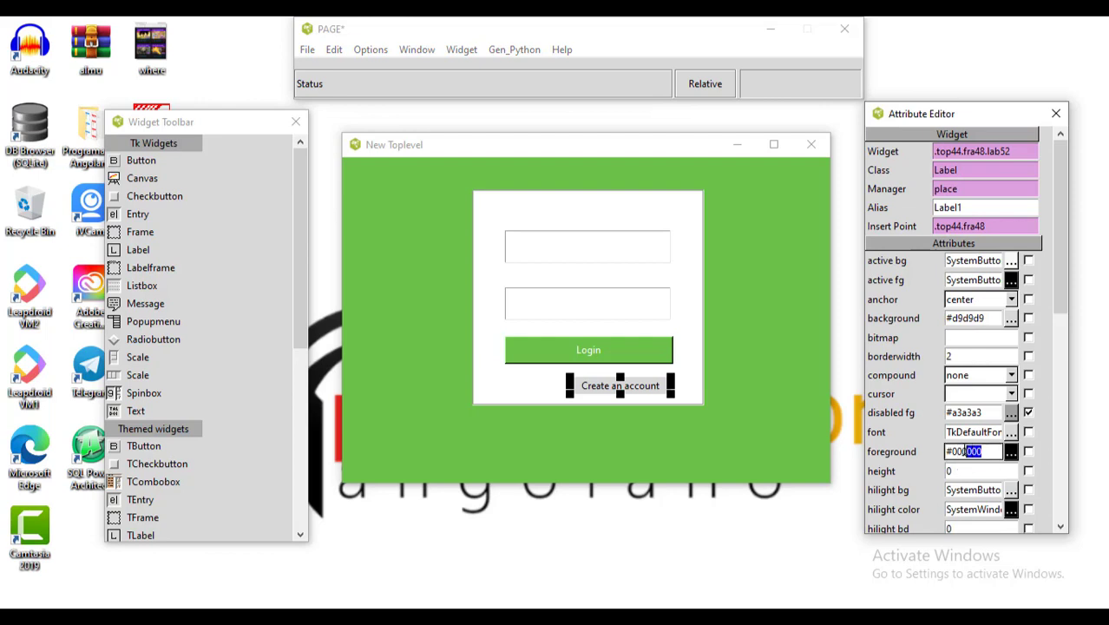
type("#6dc249")
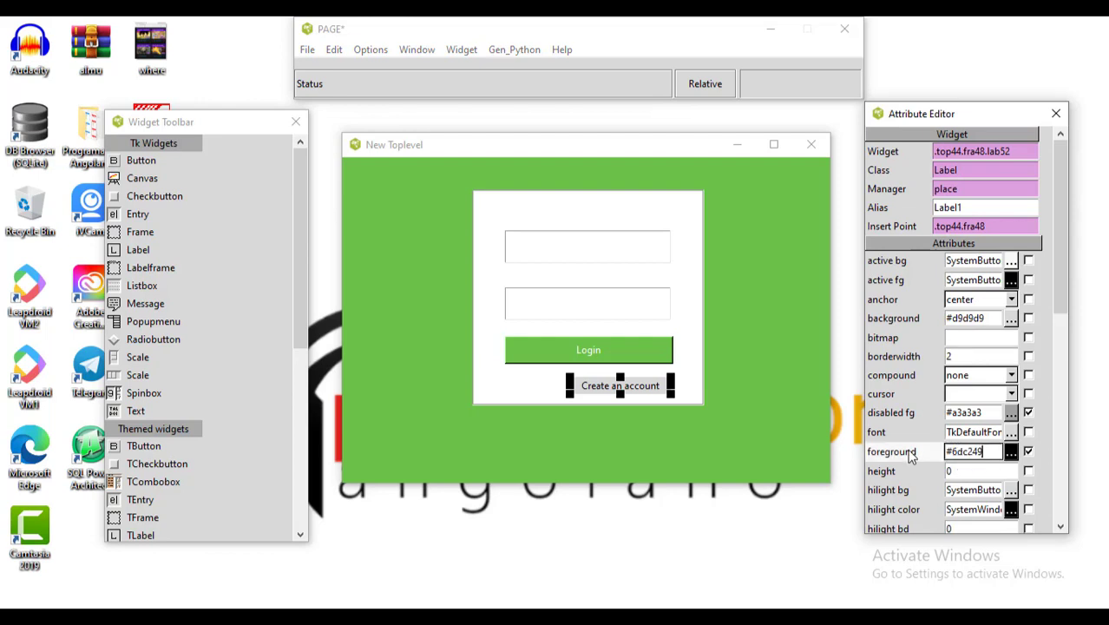
key("Return")
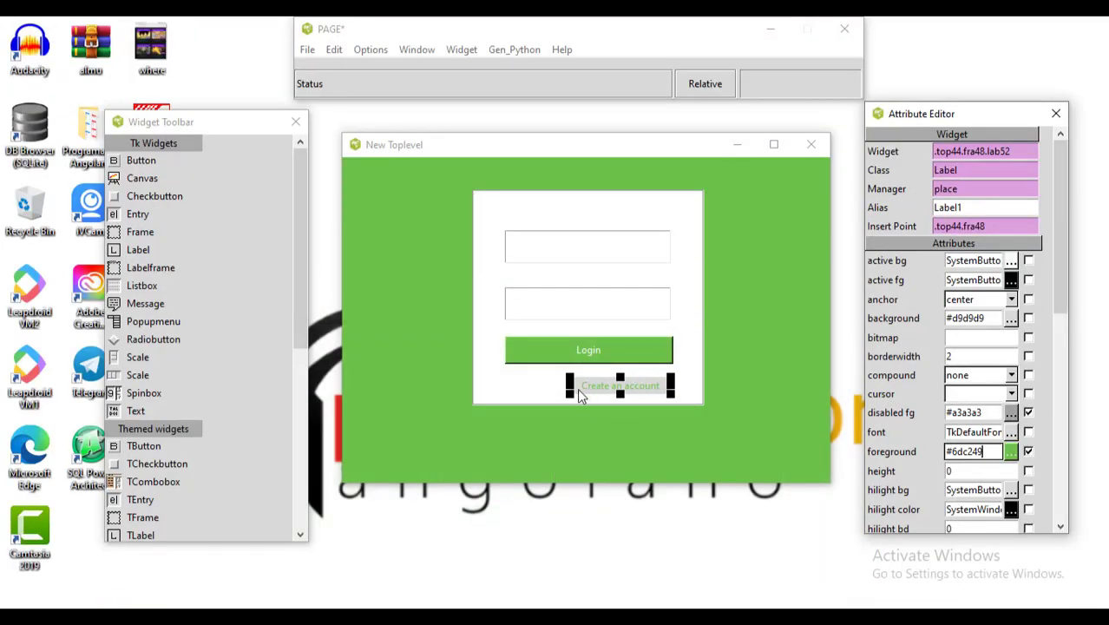
- Set the background colour of the "Create an account" label to #ffffff
left_click(577, 387)
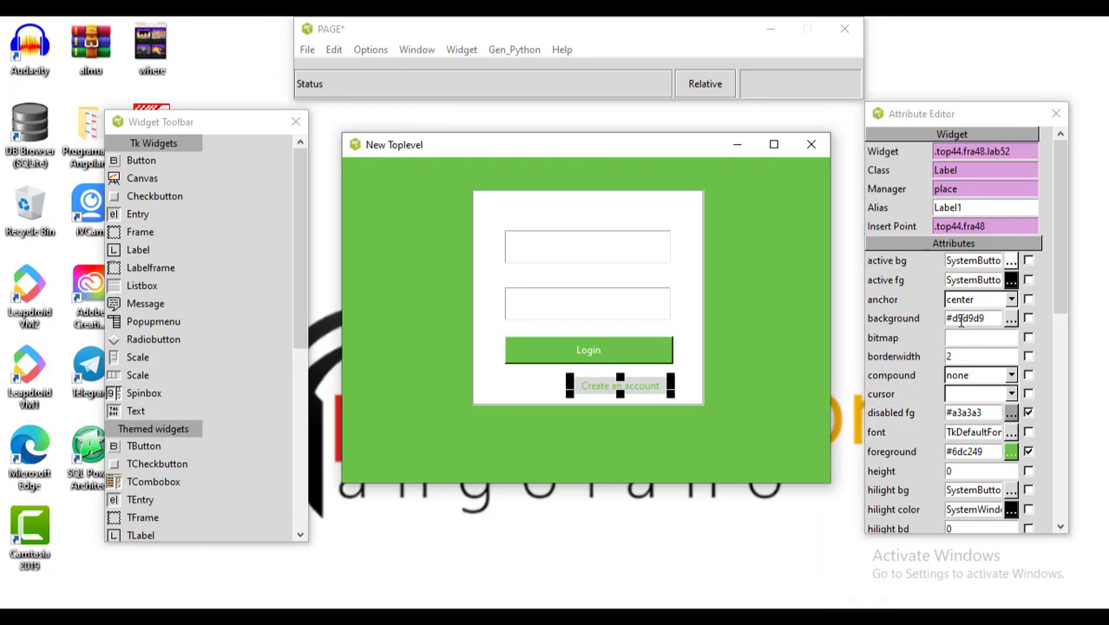
left_click_drag(957, 317, 1029, 312)
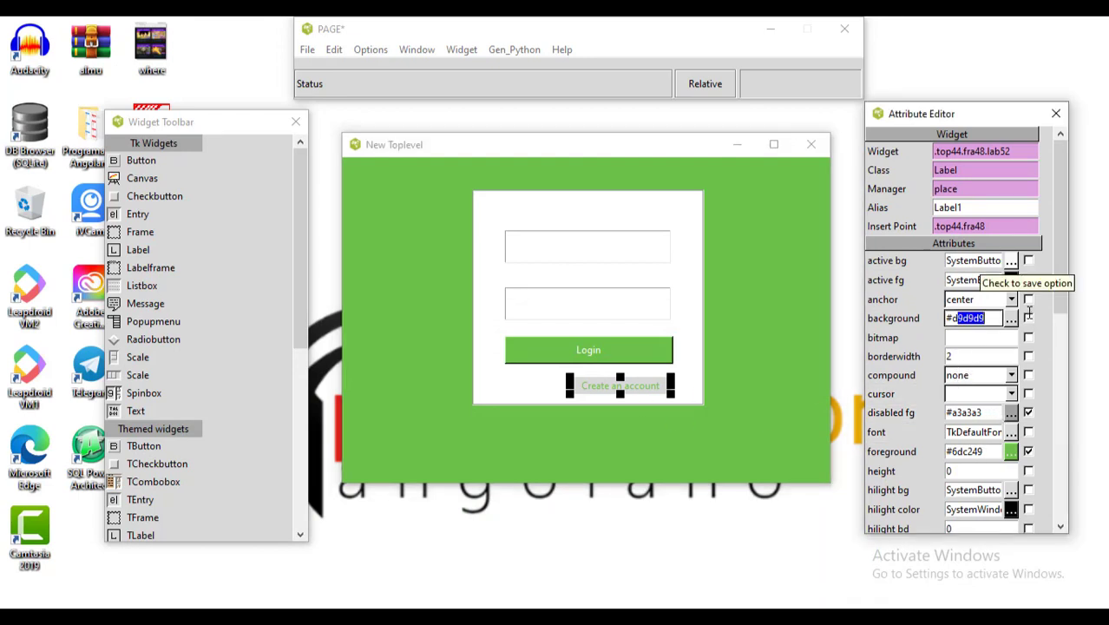
key("BackSpace")
key("BackSpace")
key("Return")
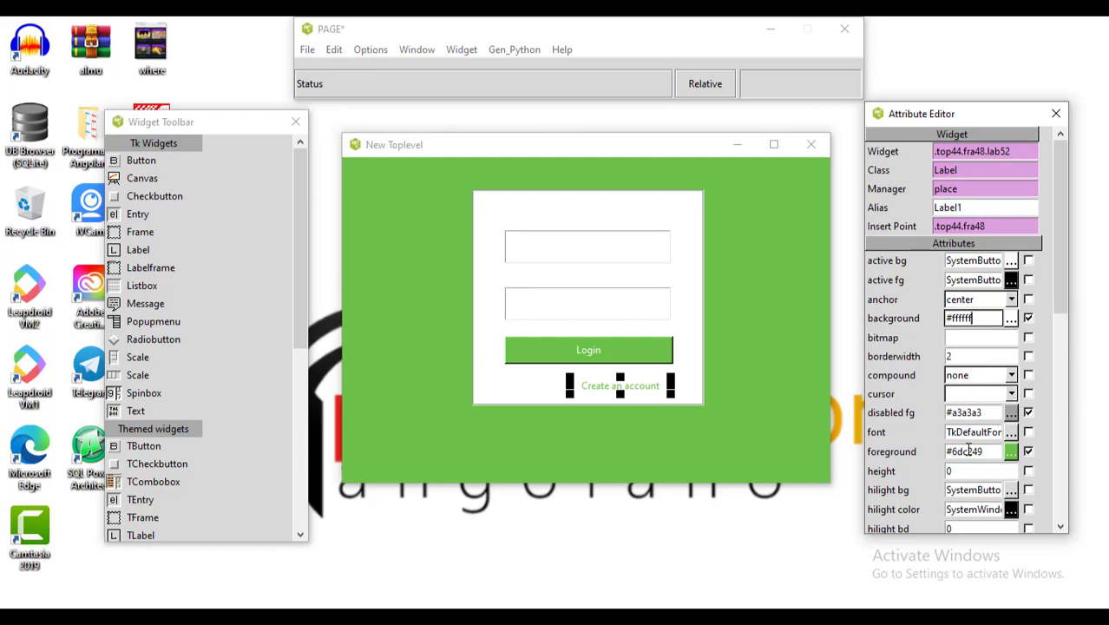
- Assign the Segoe UI font at size 14 in bold to the "Create an account" label and deselect it
left_click(1010, 431)
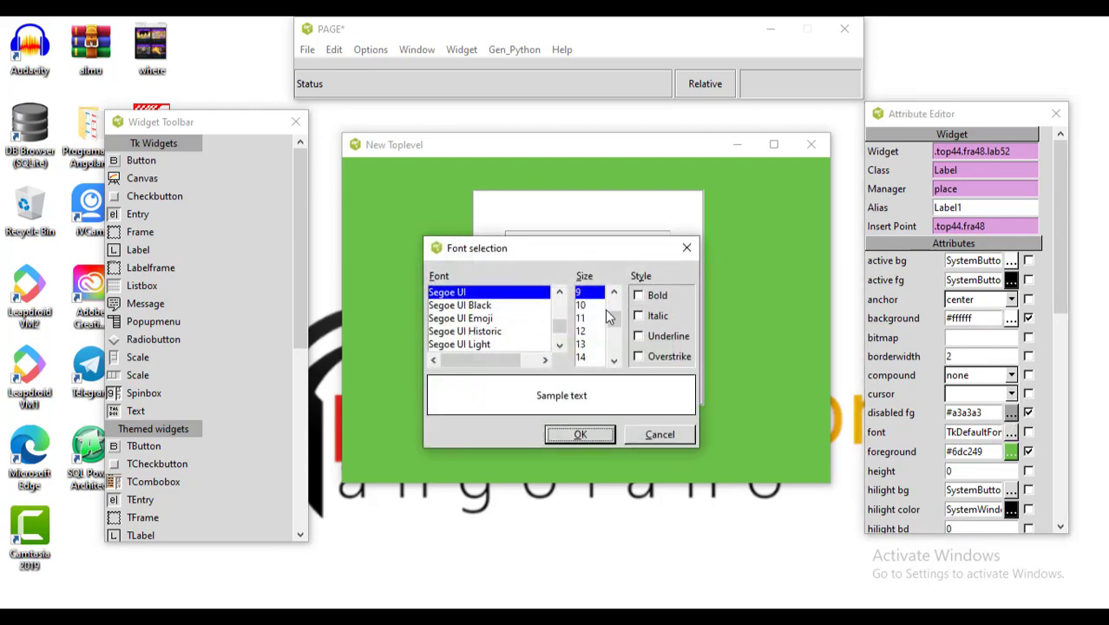
left_click(582, 331)
left_click(583, 345)
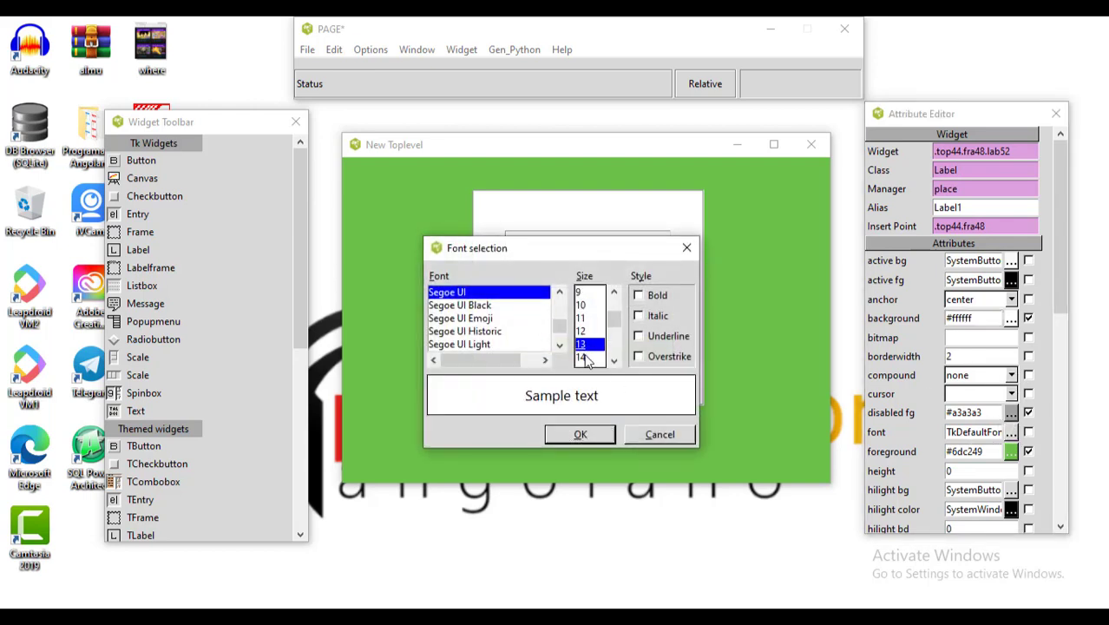
left_click(583, 357)
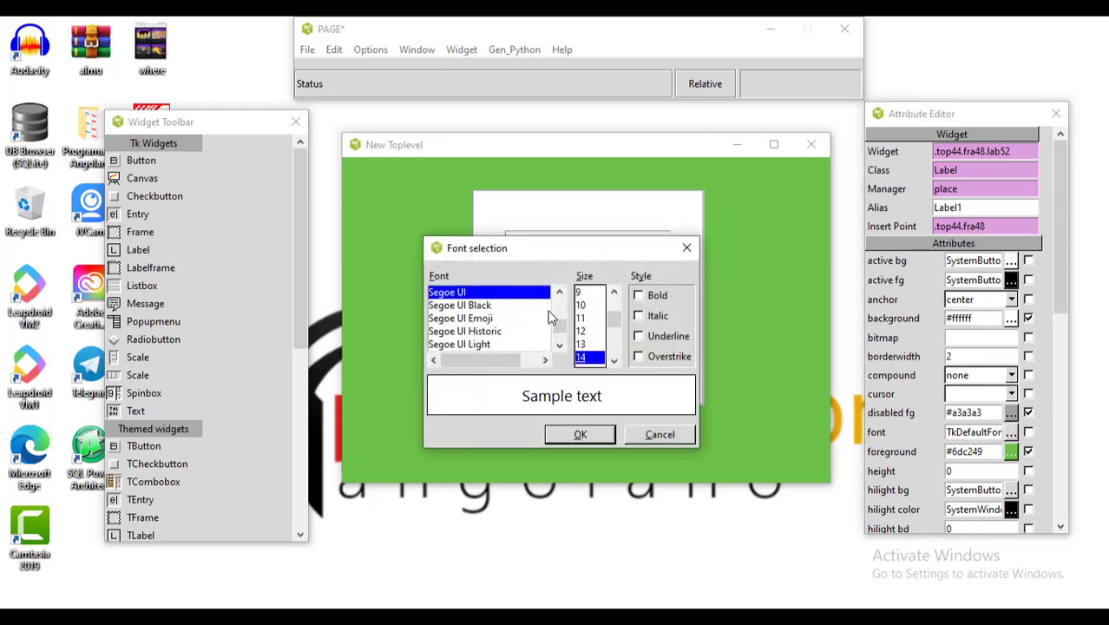
left_click(639, 295)
left_click(579, 435)
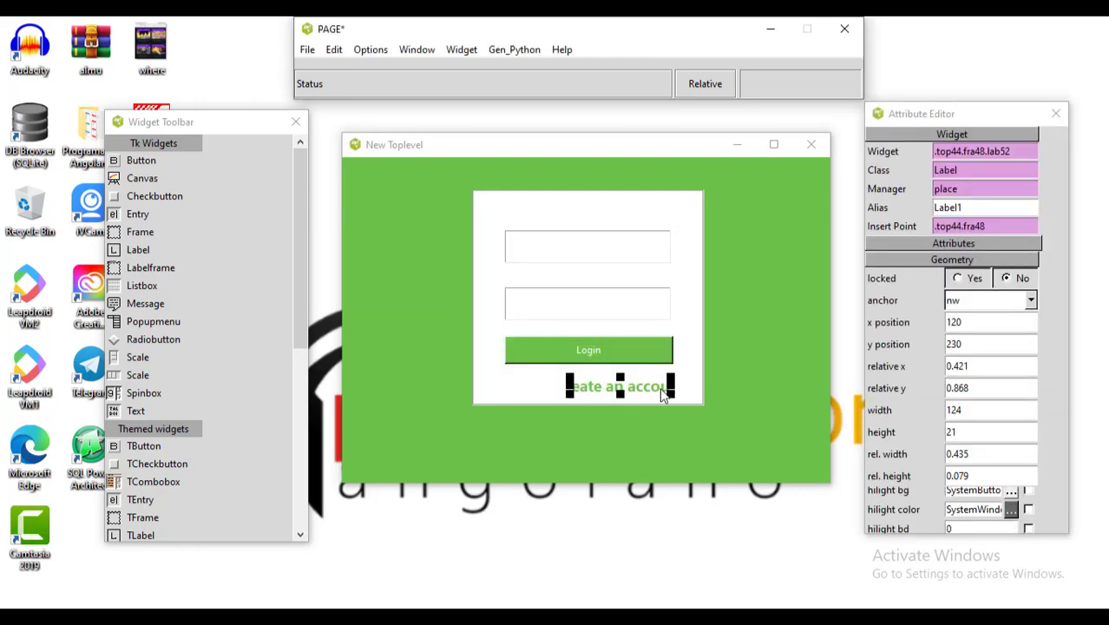
left_click(729, 380)
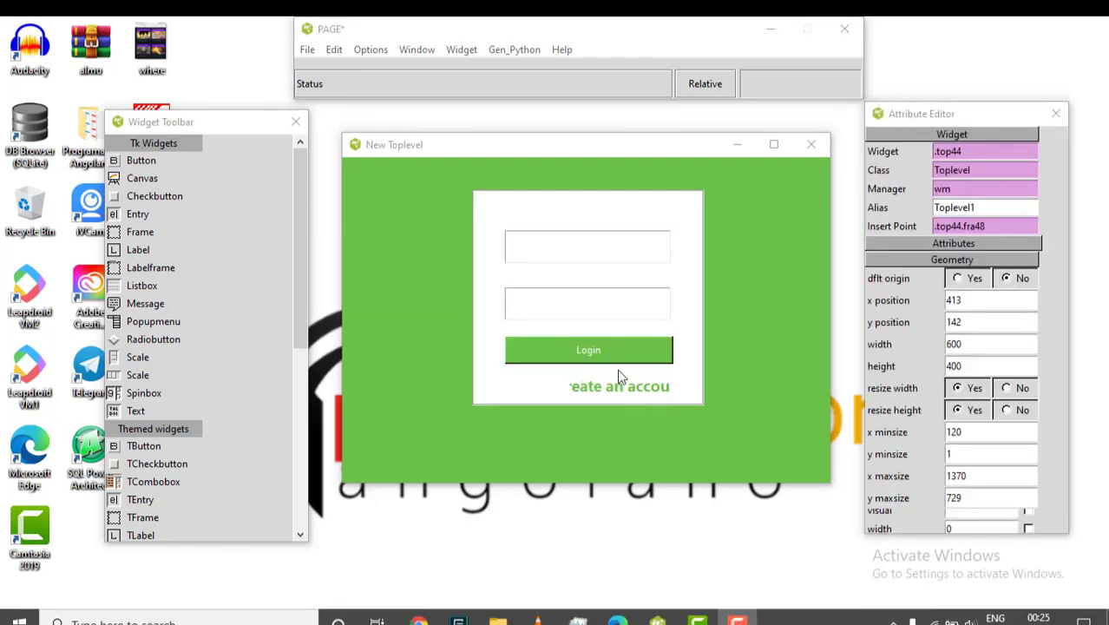
- Reduce the font size of the "Create an account" label to 10 and deselect it
left_click(630, 392)
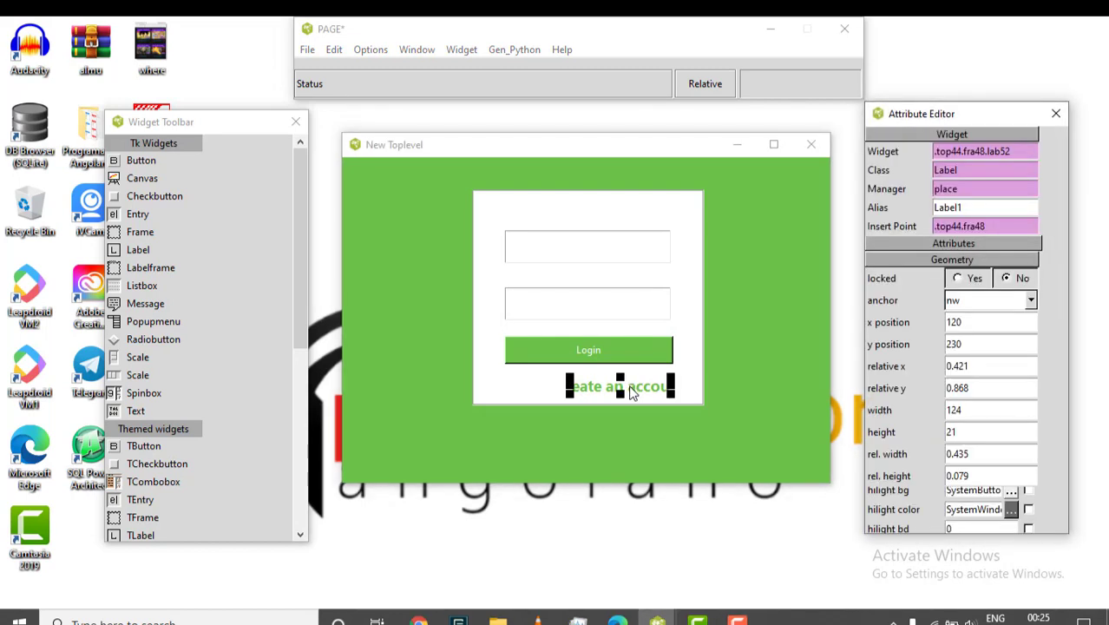
left_click(952, 260)
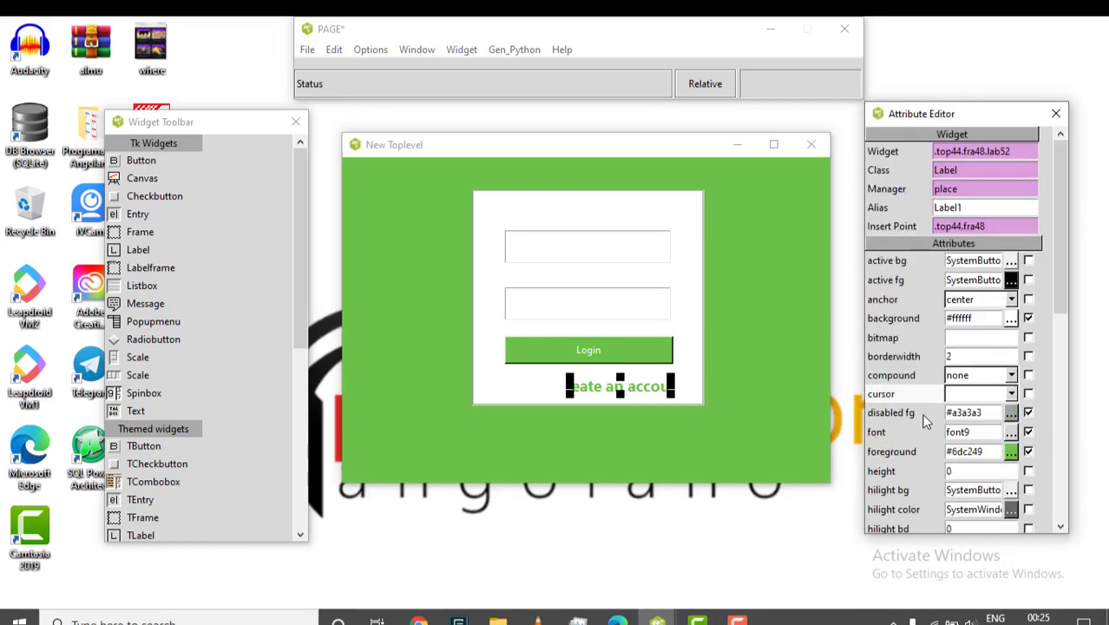
left_click(1011, 433)
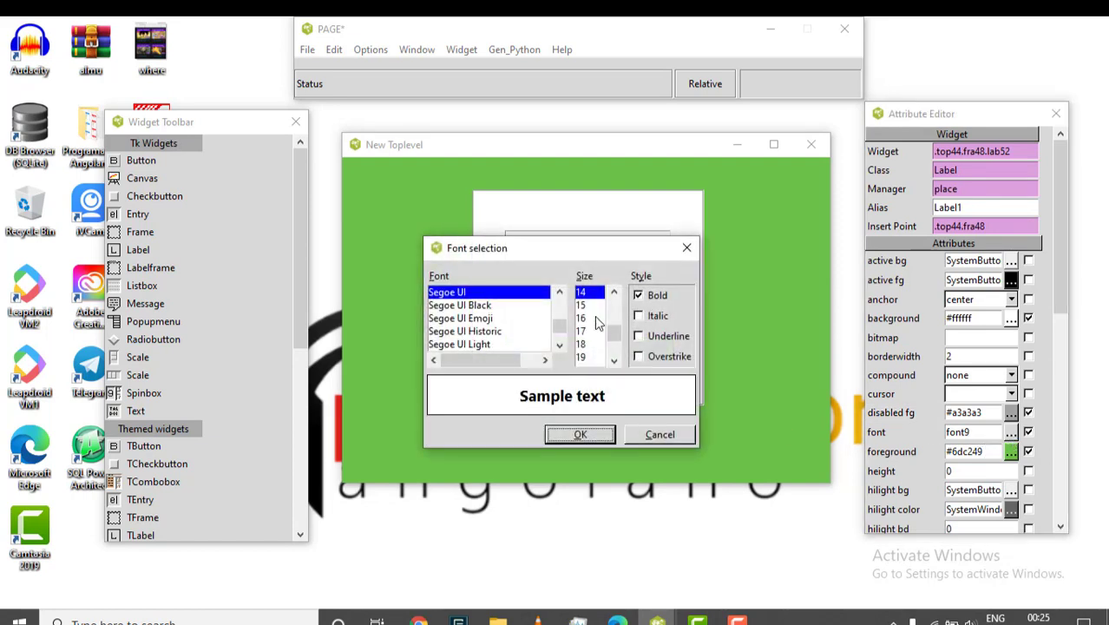
scroll(616, 344, "up", 1)
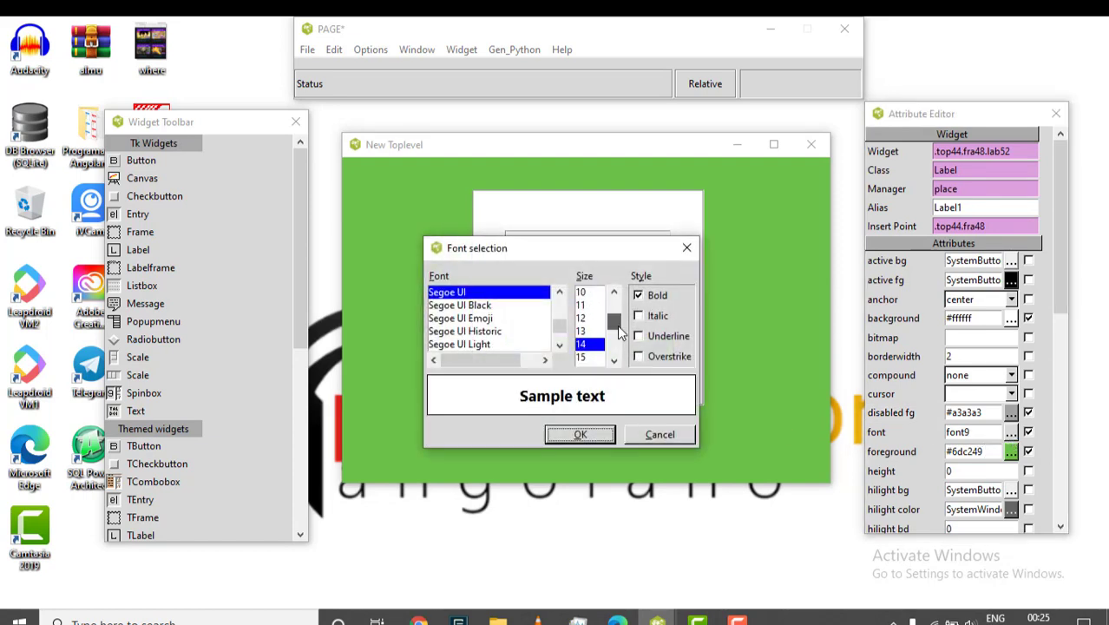
left_click(587, 294)
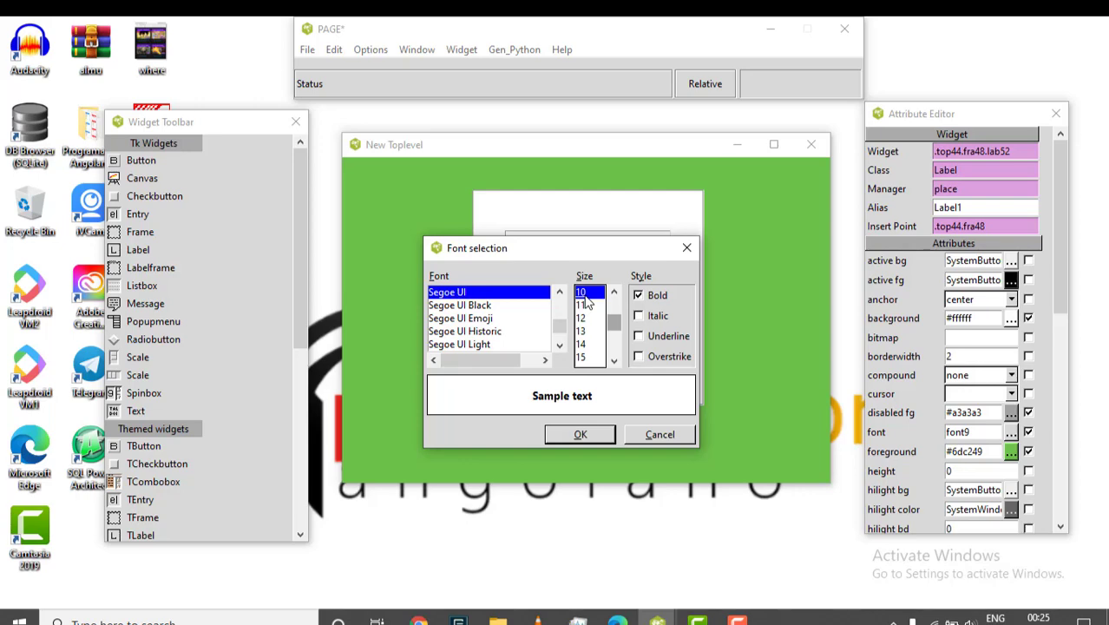
left_click(579, 434)
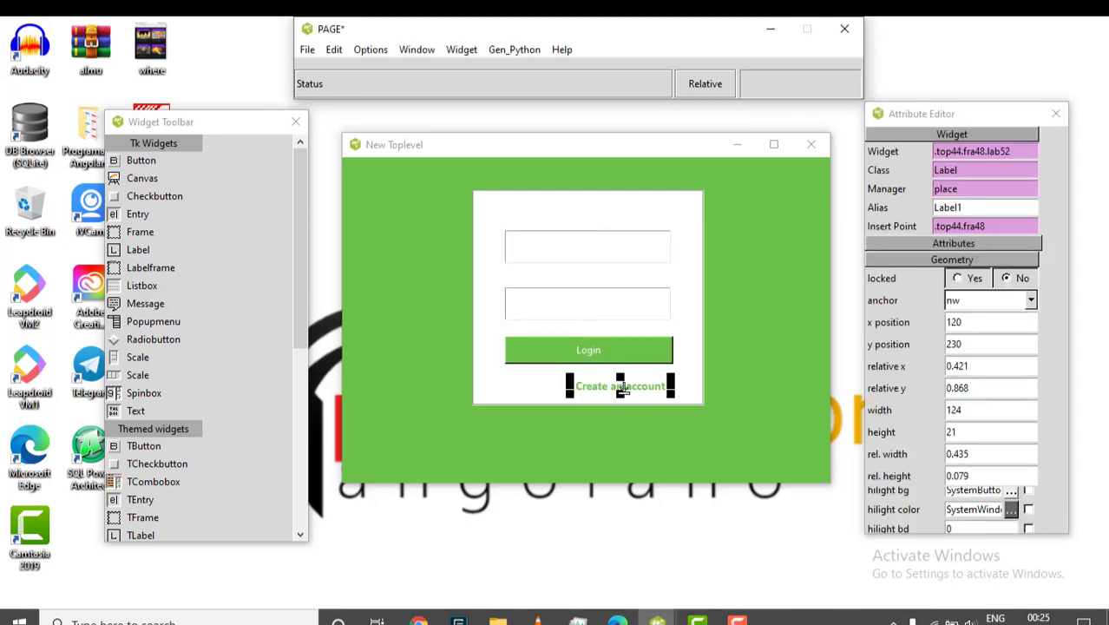
left_click(527, 389)
left_click(743, 352)
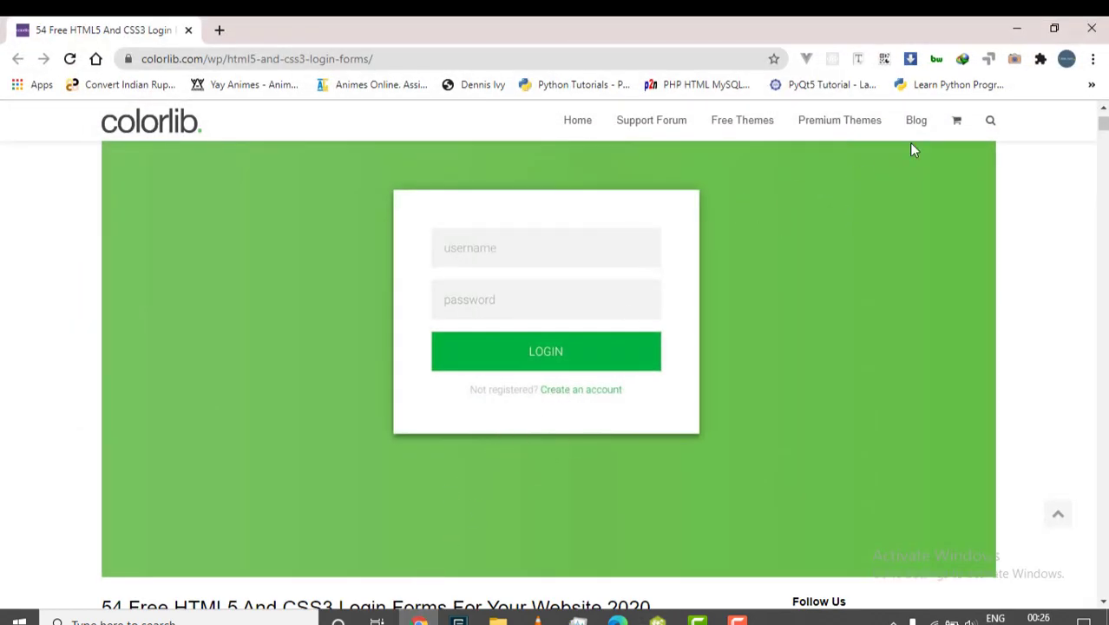
- Compare the form with the colorlib login example, checking how its username and password fields are labelled
scroll(779, 307, "down", 2)
left_click(1016, 28)
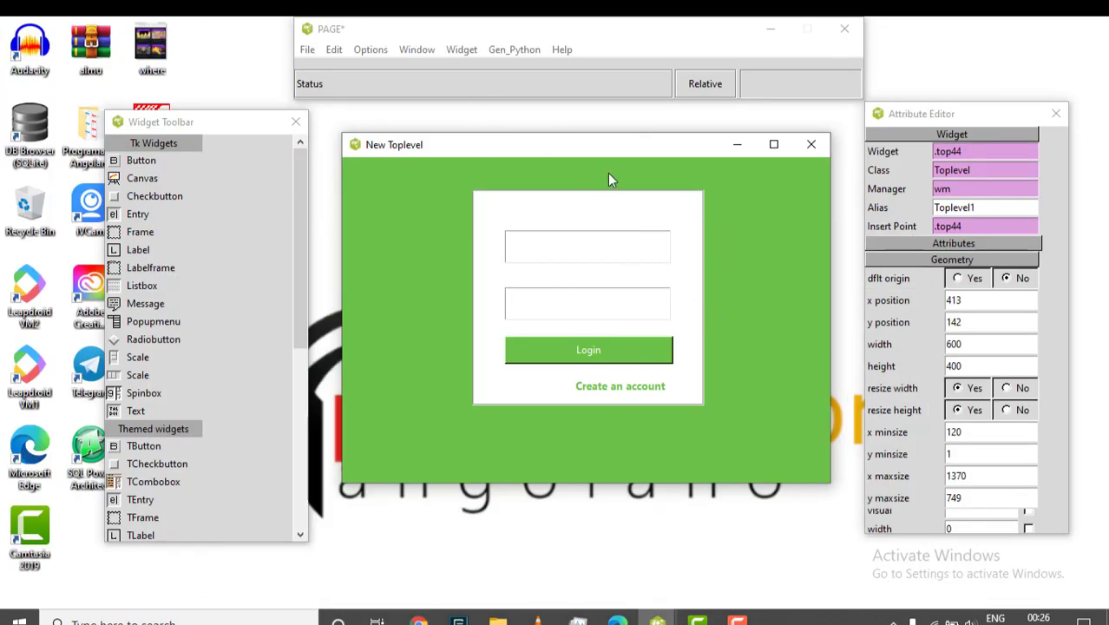
left_click_drag(612, 163, 618, 178)
left_click(418, 619)
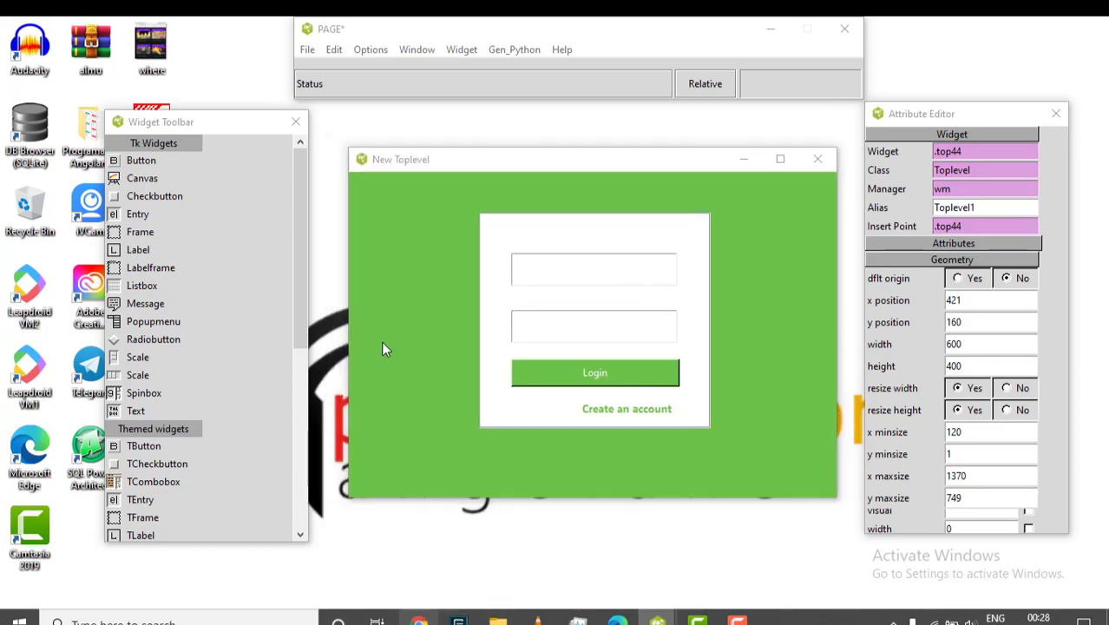
scroll(534, 346, "up", 2)
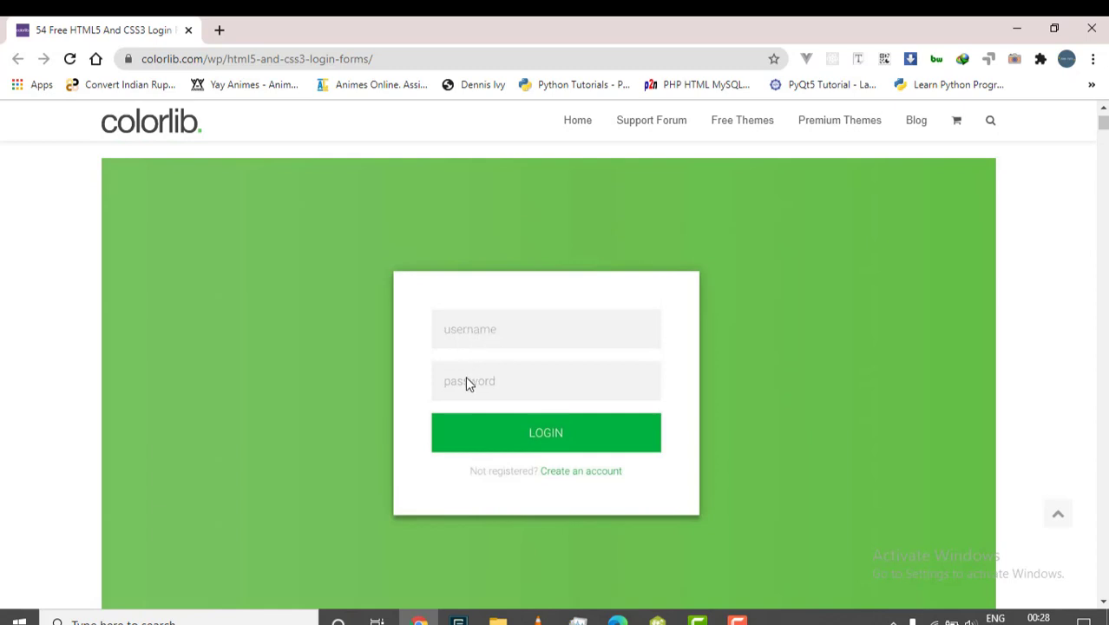
left_click(1016, 27)
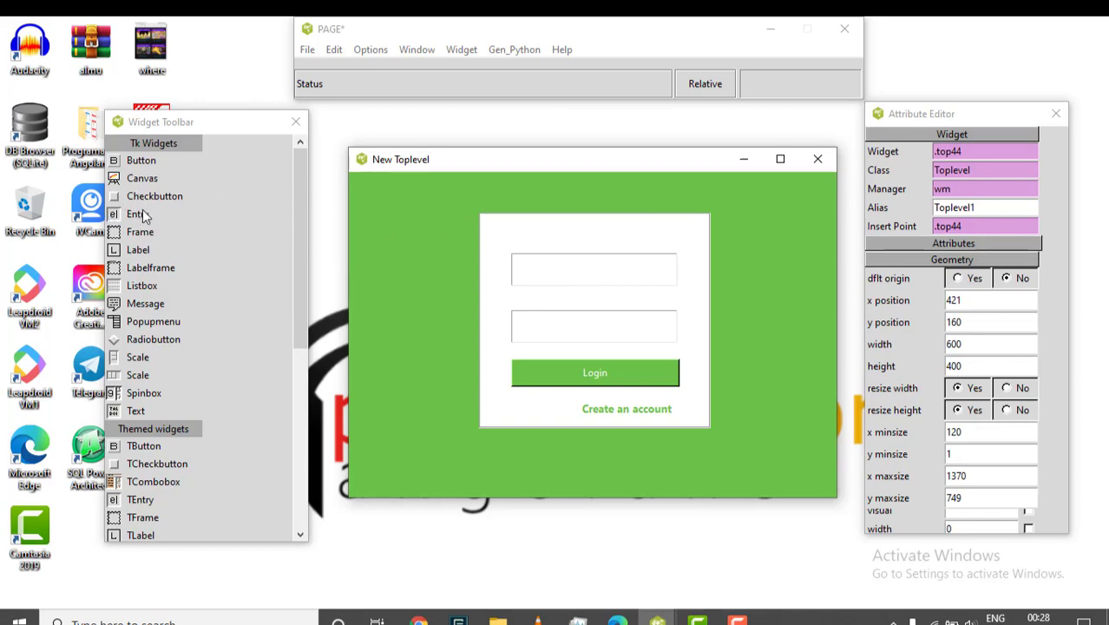
- Add a label at the upper entry field in the white frame, set its text to "nome" and widen it to 64
left_click(143, 251)
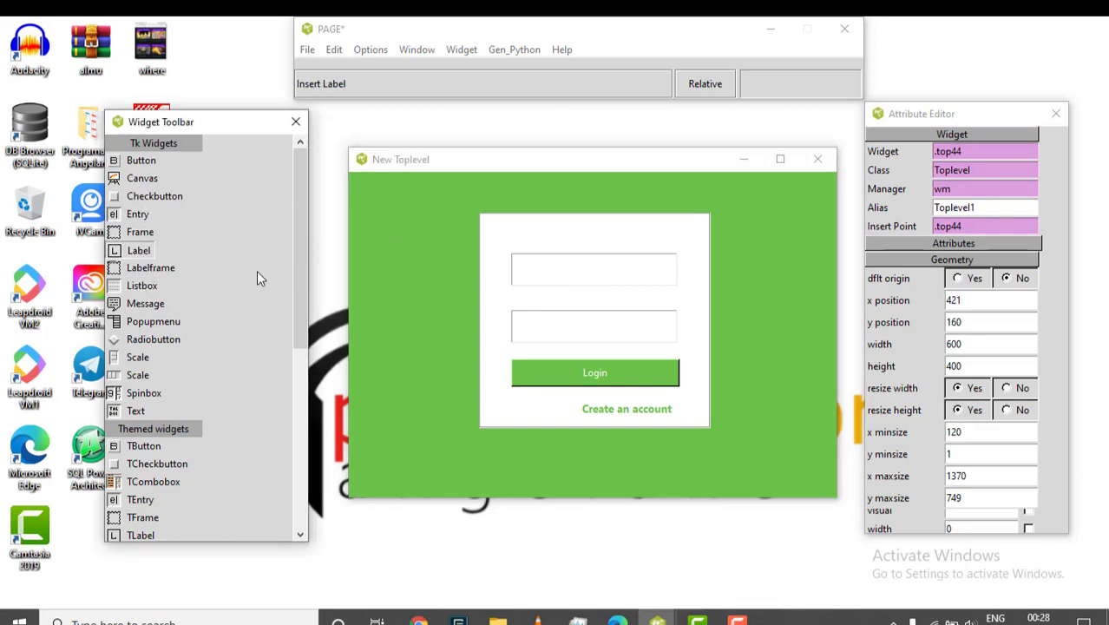
left_click(485, 260)
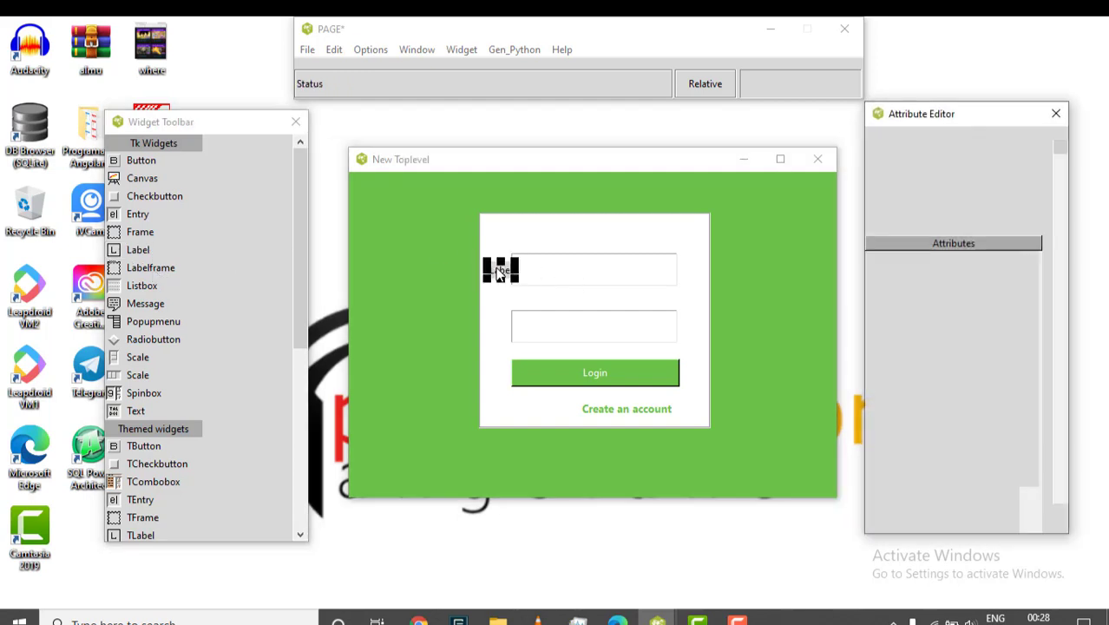
double_click(500, 274)
key("BackSpace")
key("BackSpace")
key("BackSpace")
key("BackSpace")
key("BackSpace")
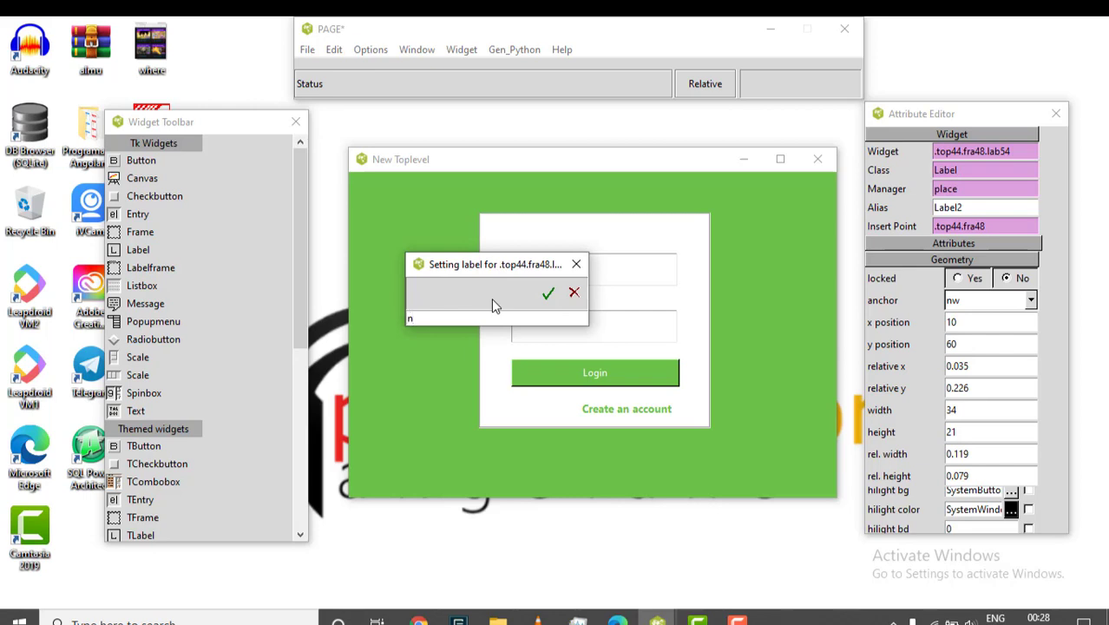
type("nome")
left_click(546, 294)
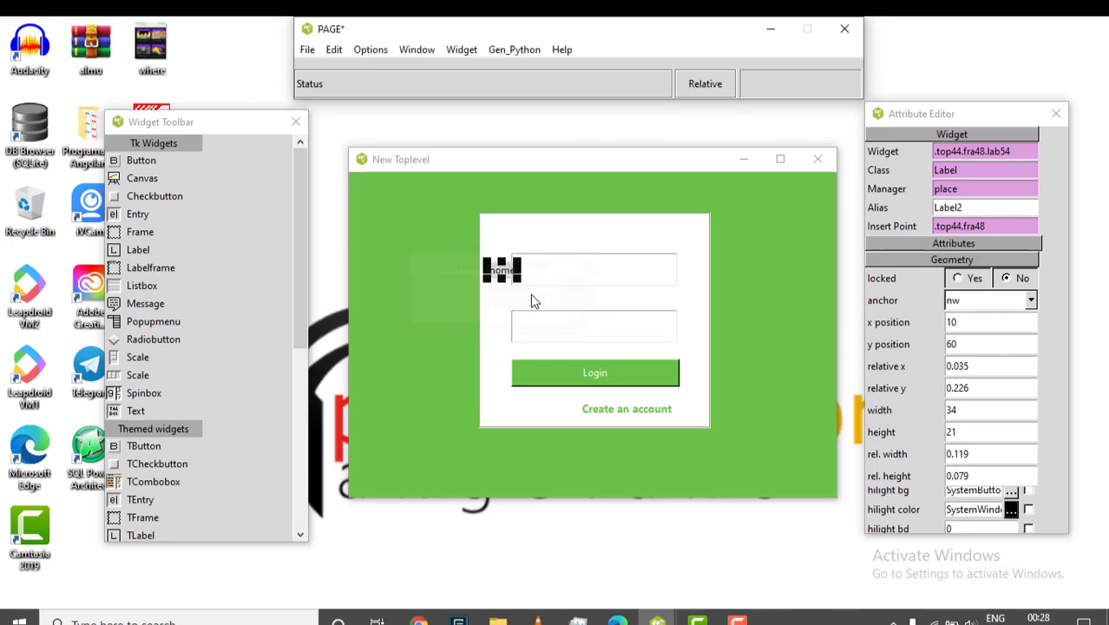
left_click_drag(530, 270, 539, 271)
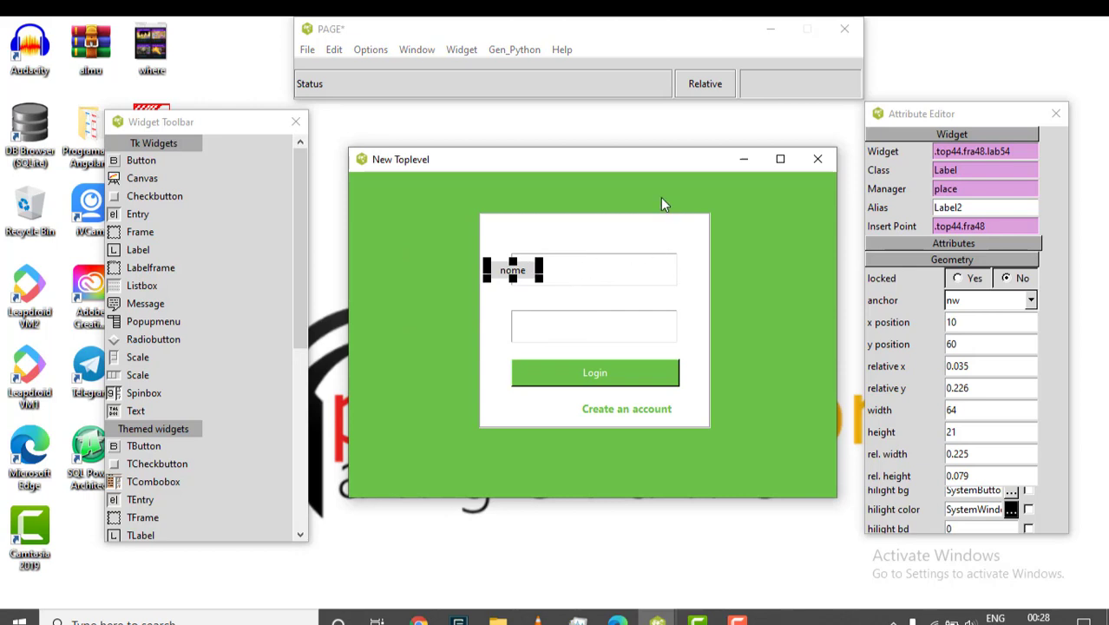
- Reposition the white frame to x 150, y 50 and extend its left side to a width of 305
left_click(675, 276)
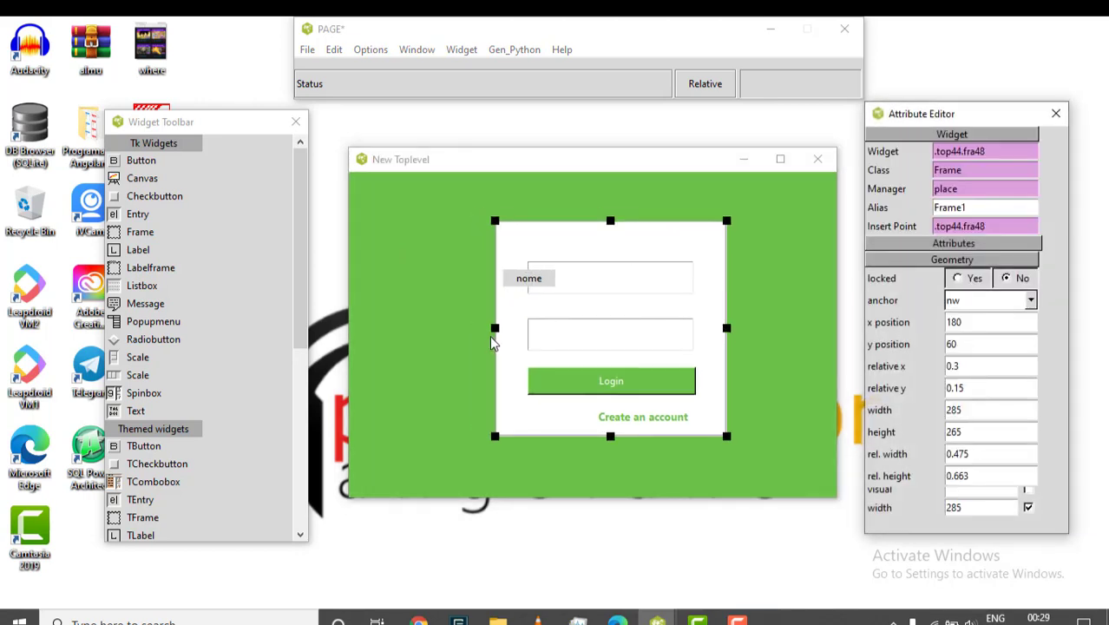
left_click_drag(516, 245, 506, 236)
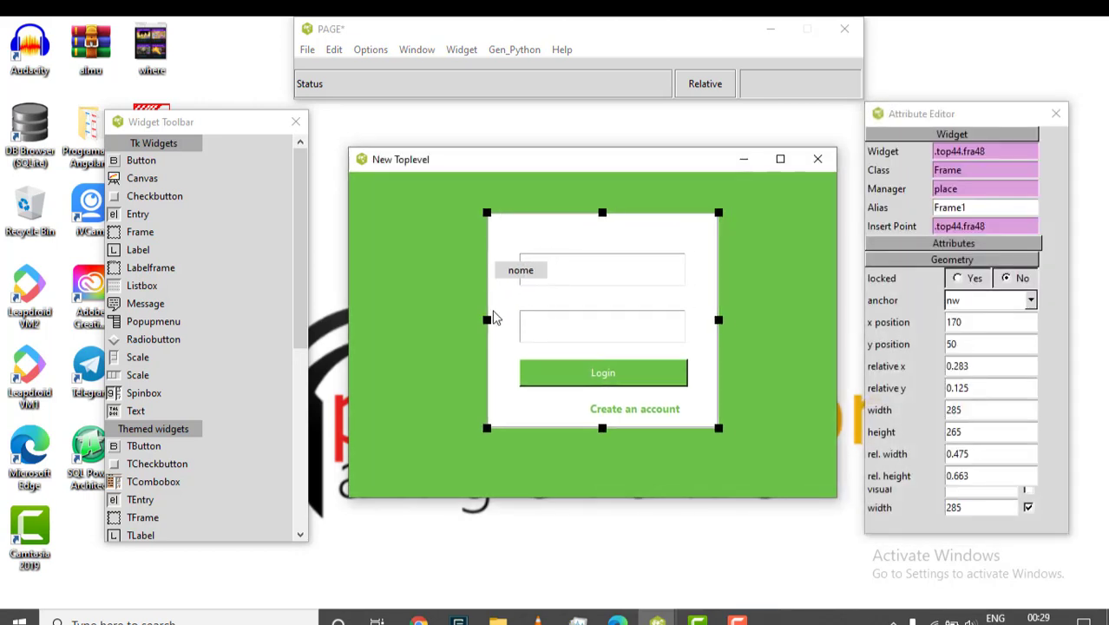
left_click_drag(485, 320, 471, 319)
- Move the upper entry field to x 70, y 50 and place the "nome" label beside it at x 0 with width 59
left_click(617, 261)
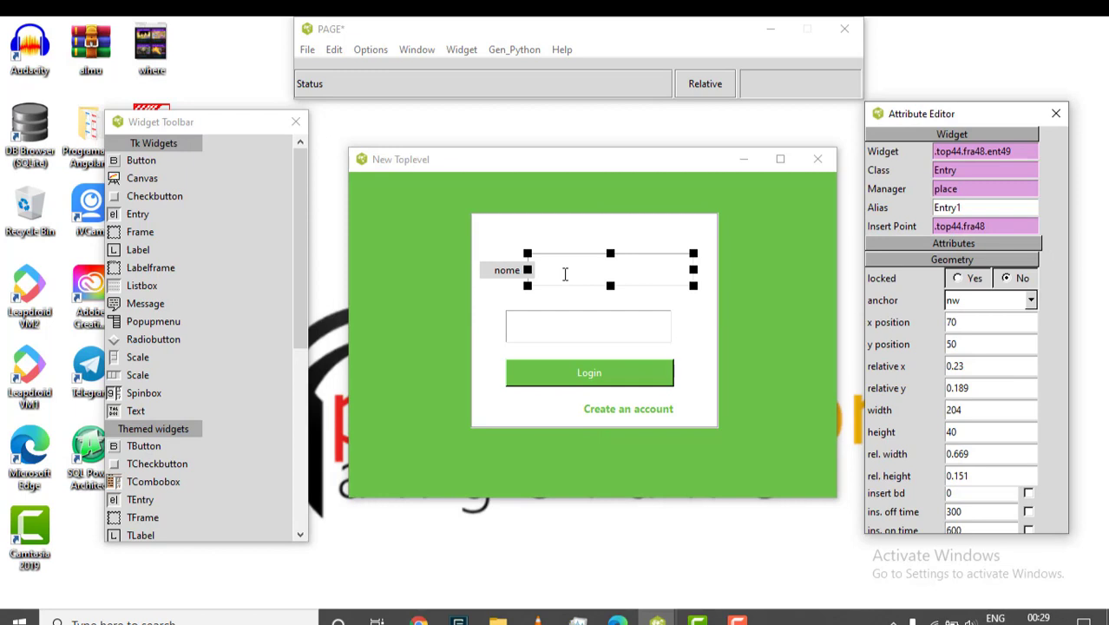
left_click(493, 271)
left_click_drag(493, 271, 505, 274)
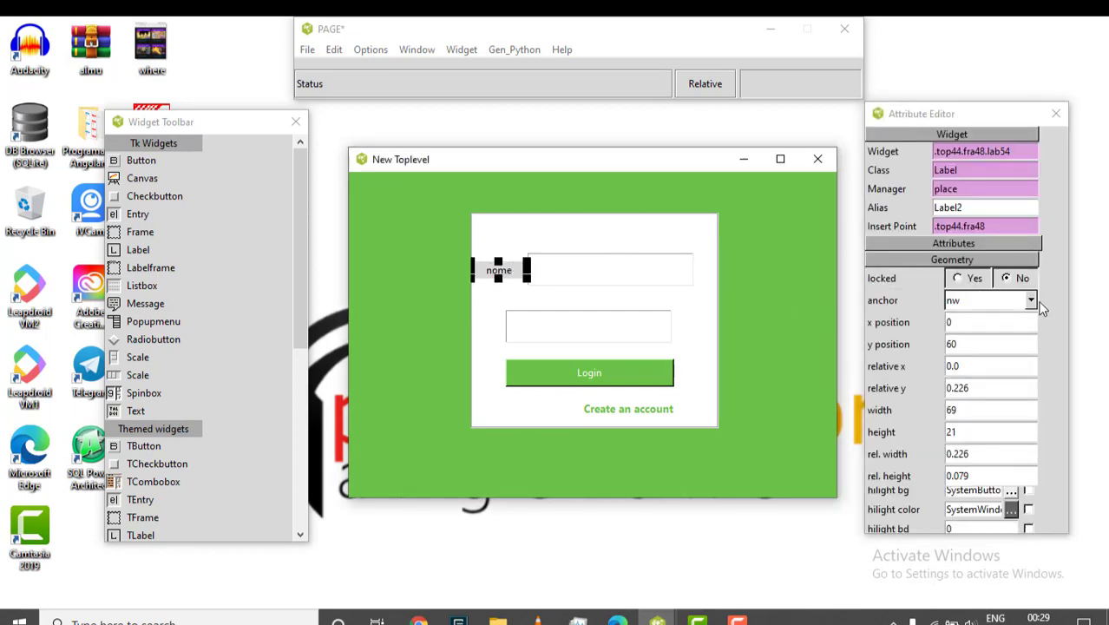
left_click(963, 245)
left_click(498, 276)
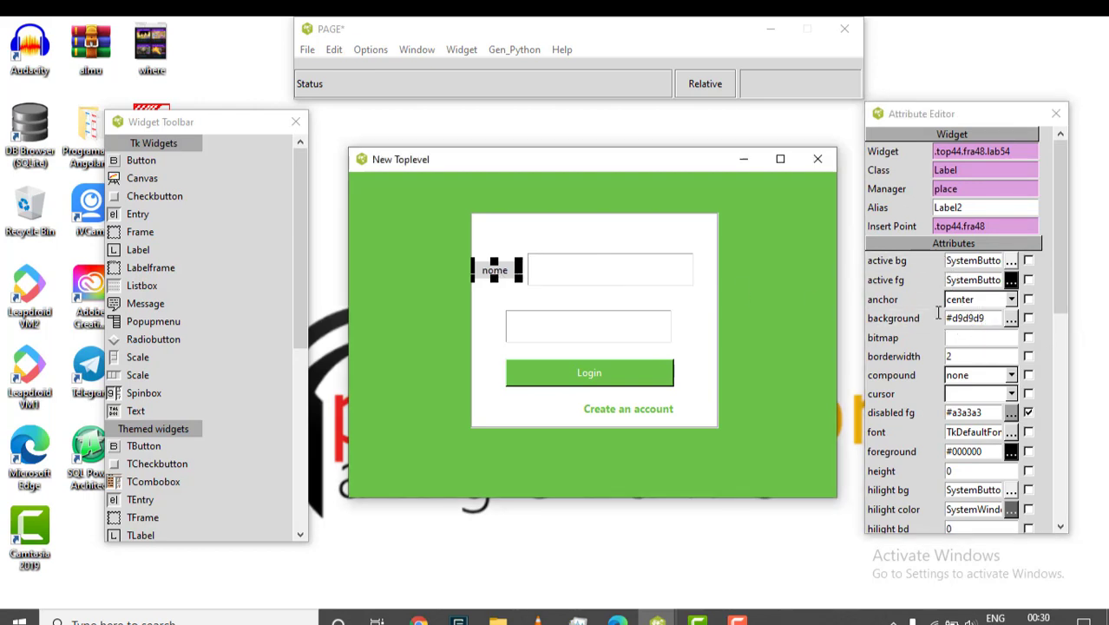
- Set the background colour of the "nome" label to #ffffff and deselect it
left_click_drag(955, 319, 994, 318)
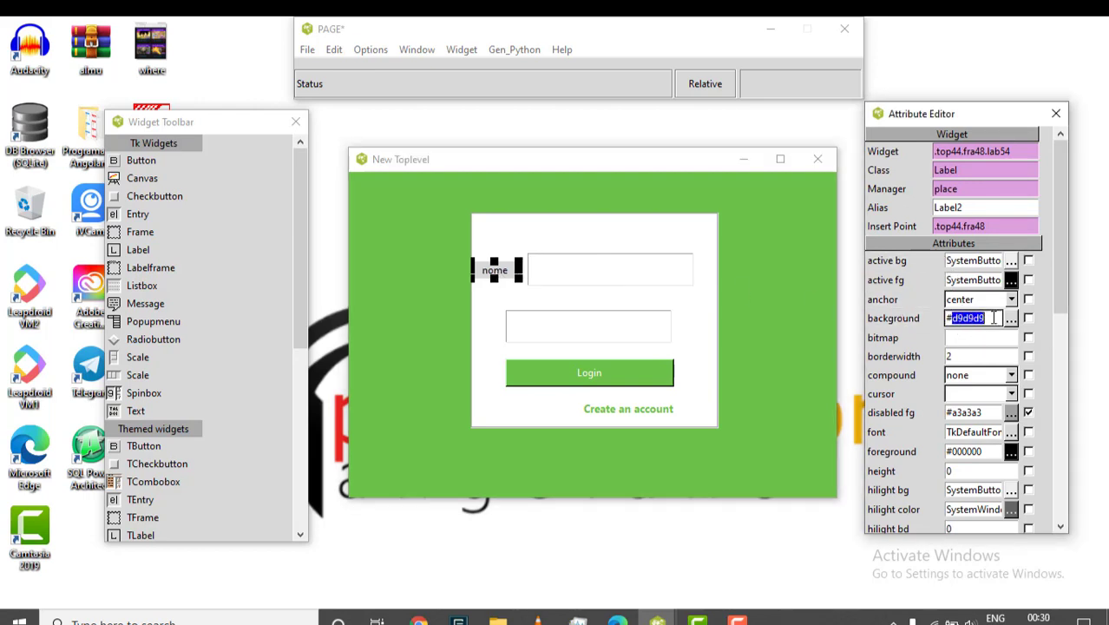
type("ffffff")
key("Return")
left_click(622, 235)
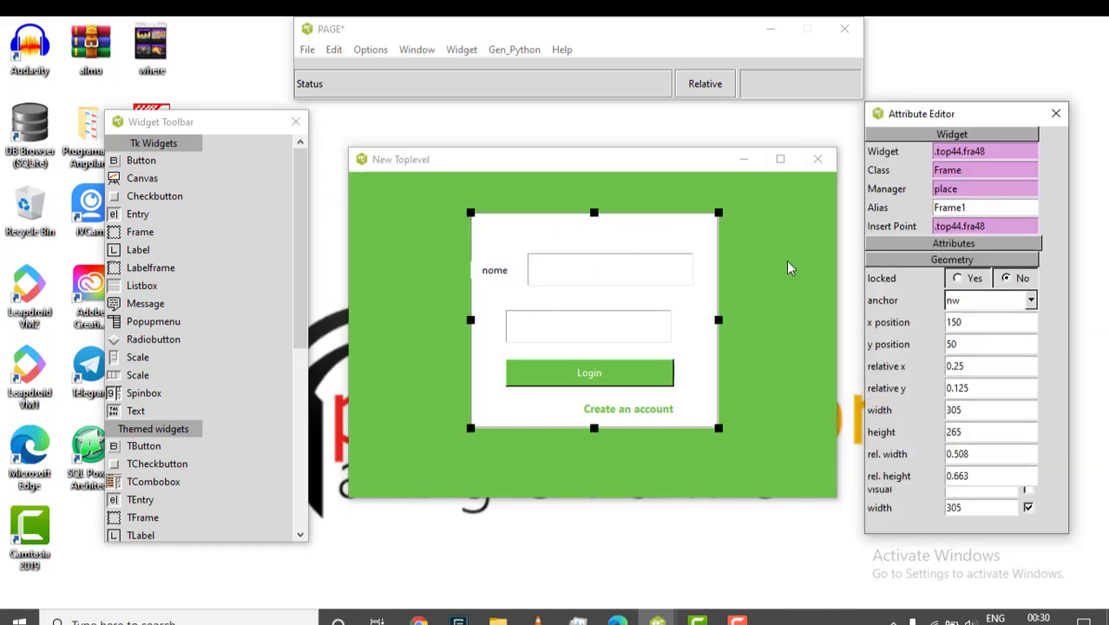
left_click(784, 262)
- Shift the "nome" label slightly to the right, closer to the upper entry field
left_click(564, 269)
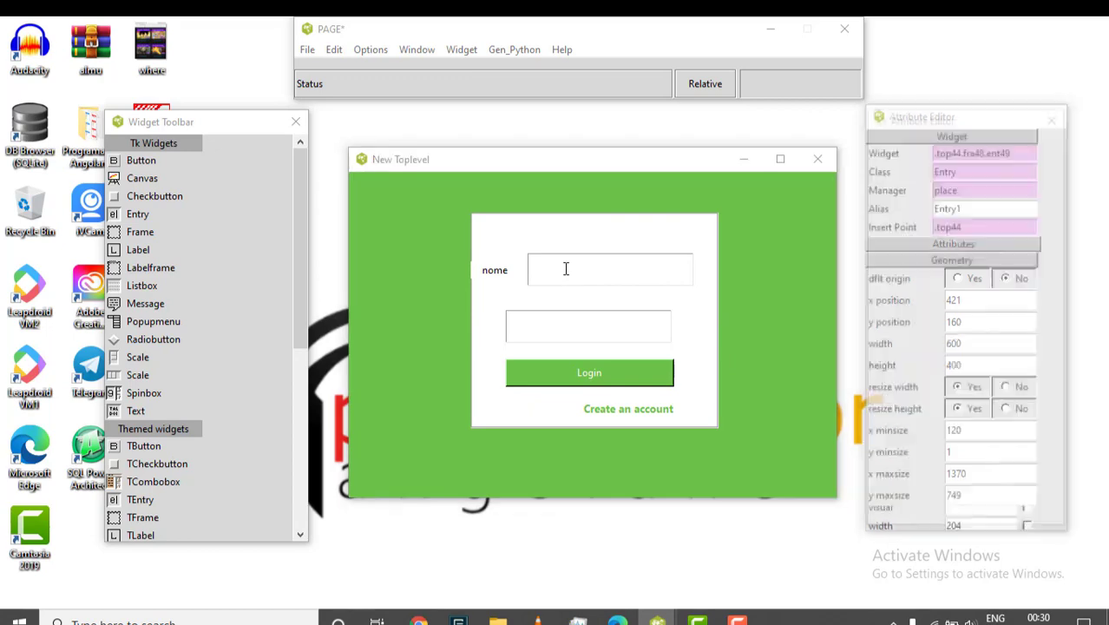
left_click(499, 272)
left_click_drag(491, 272, 499, 270)
left_click(664, 196)
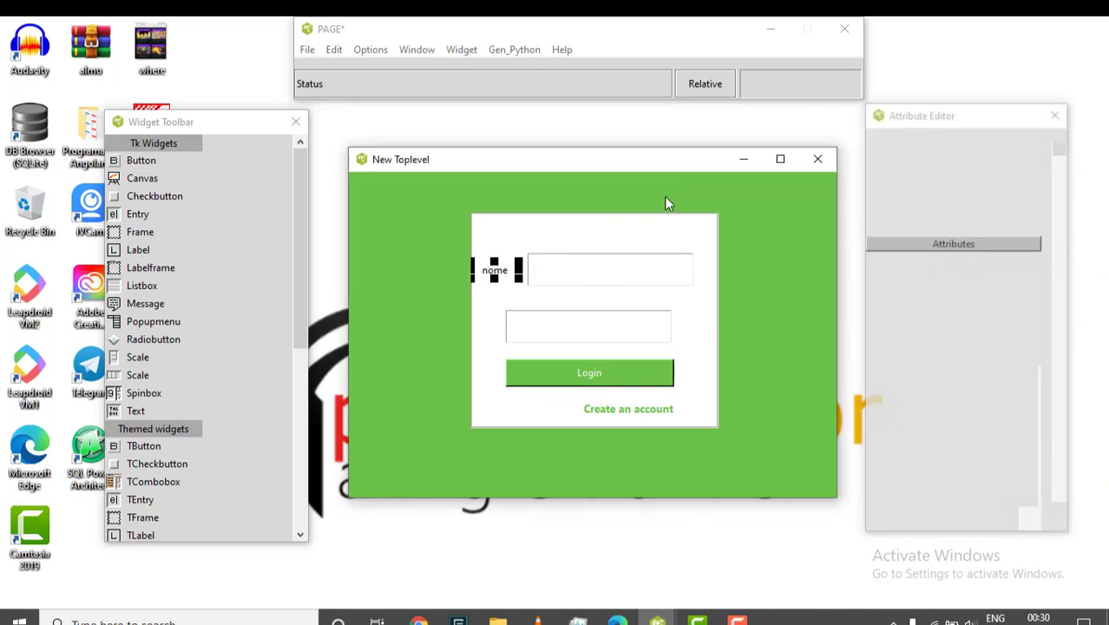
left_click(494, 269)
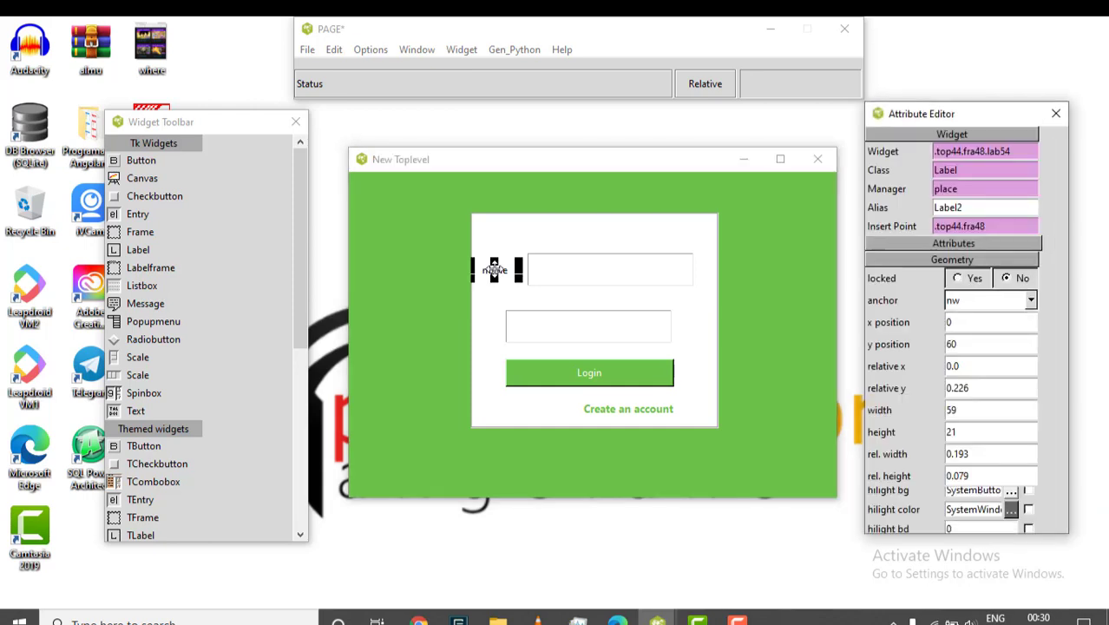
left_click(583, 221)
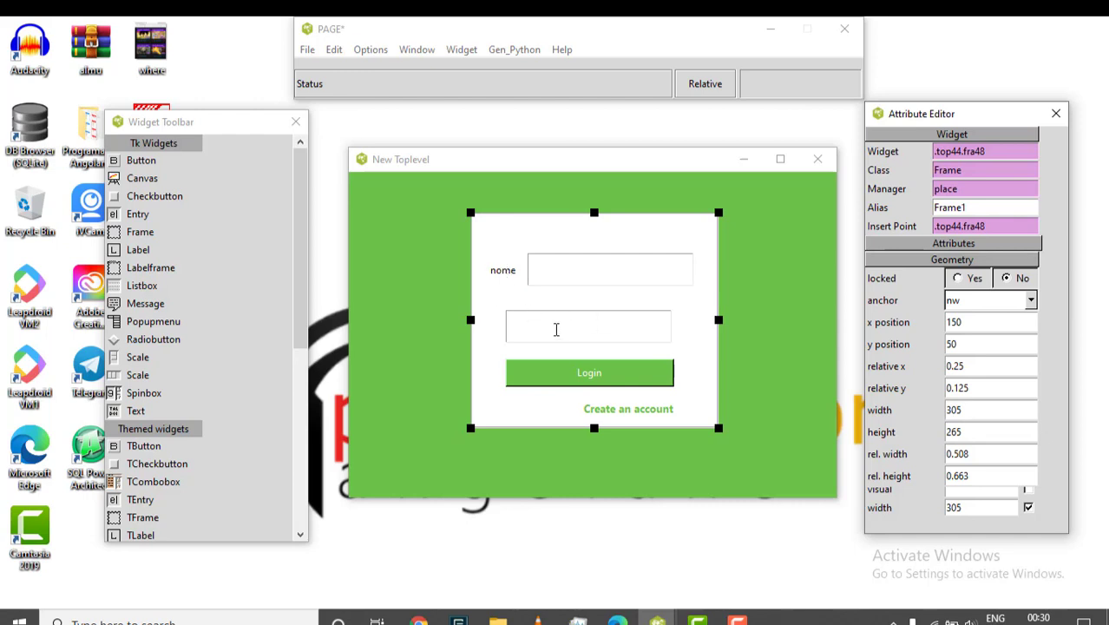
- Align the lower entry field with the upper one at x 70, y 120 and shift the white frame slightly left
left_click_drag(556, 329, 578, 325)
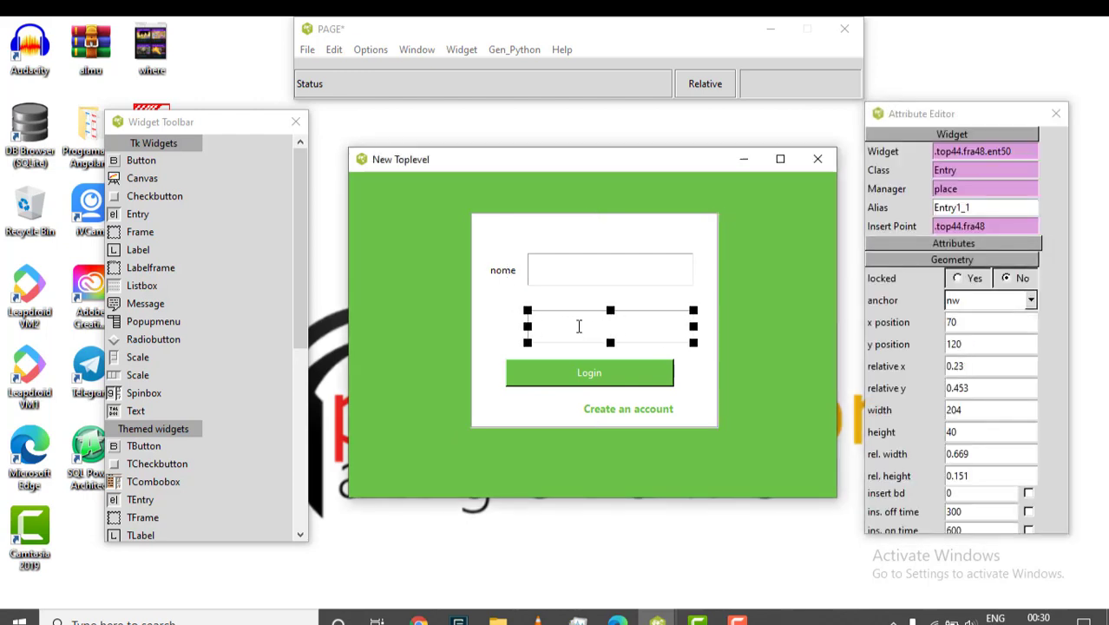
left_click(752, 275)
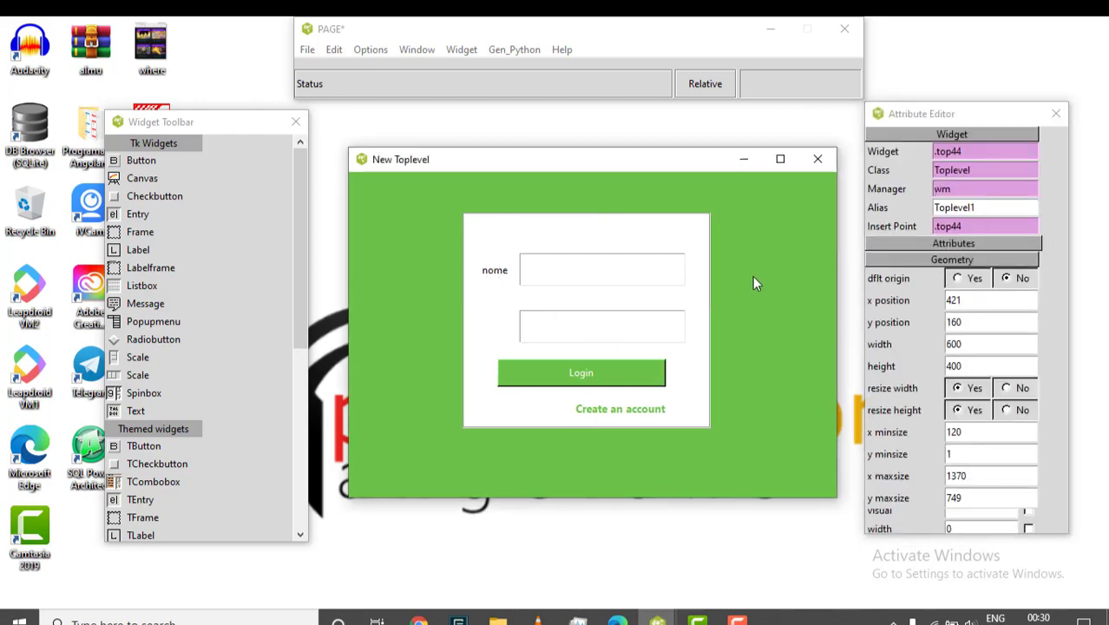
- Add a label to the left of the lower entry field and set its text to "senha"
left_click(138, 250)
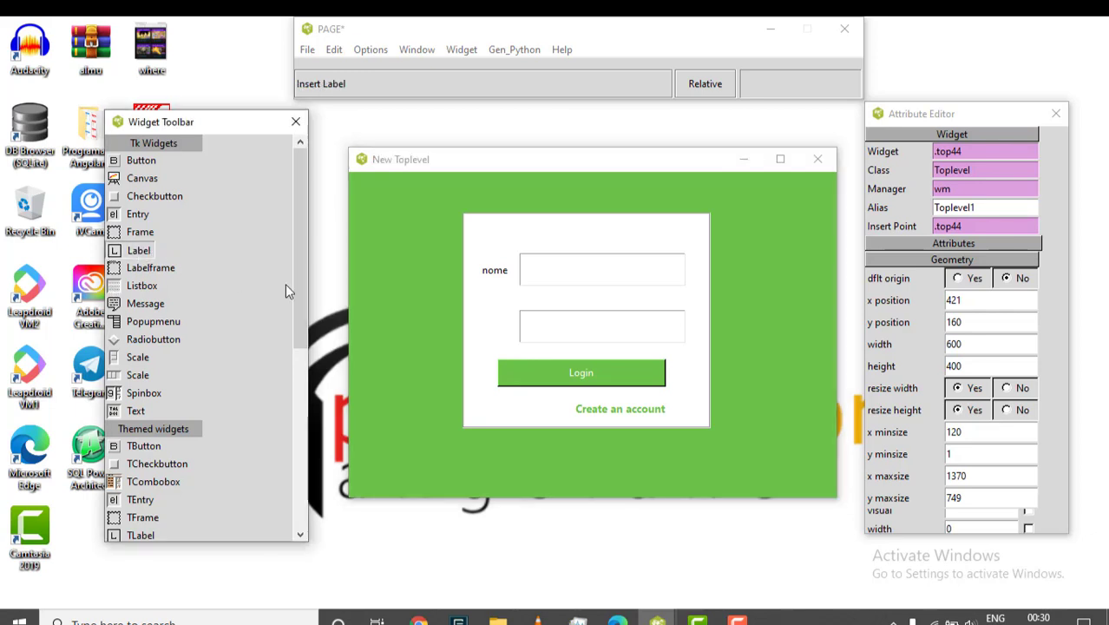
left_click(490, 326)
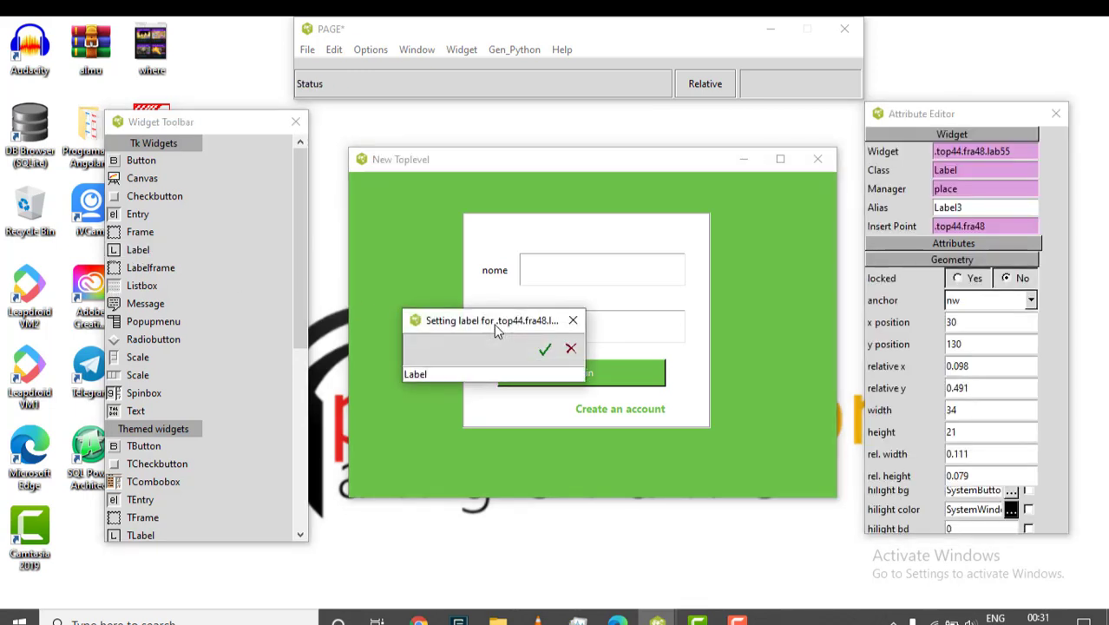
key("BackSpace")
key("BackSpace")
key("BackSpace")
key("BackSpace")
key("BackSpace")
type("senha")
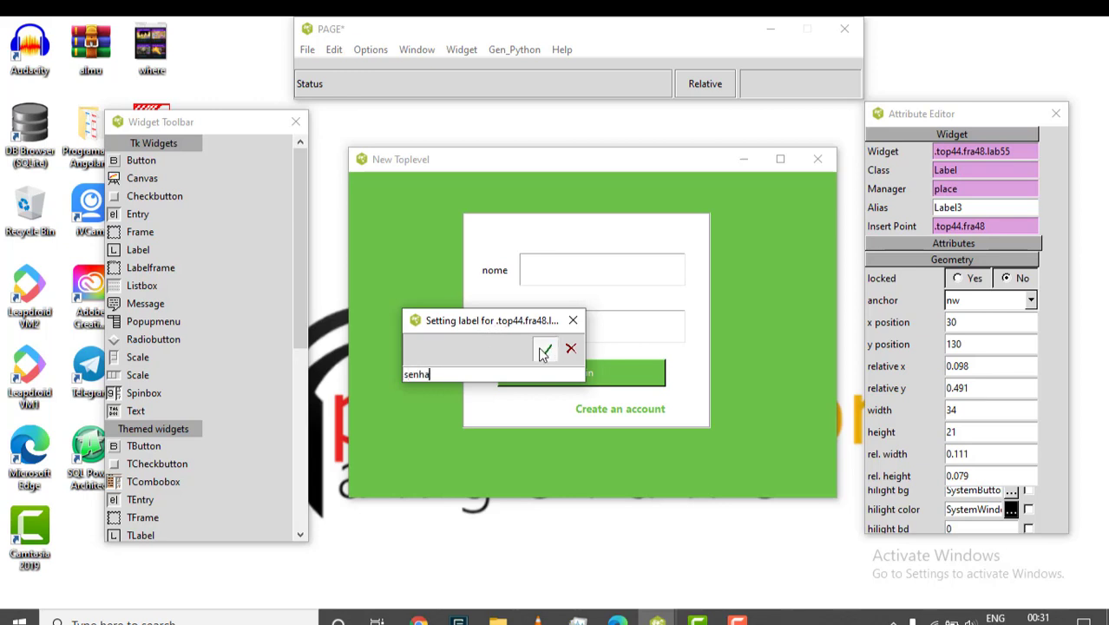
left_click(547, 349)
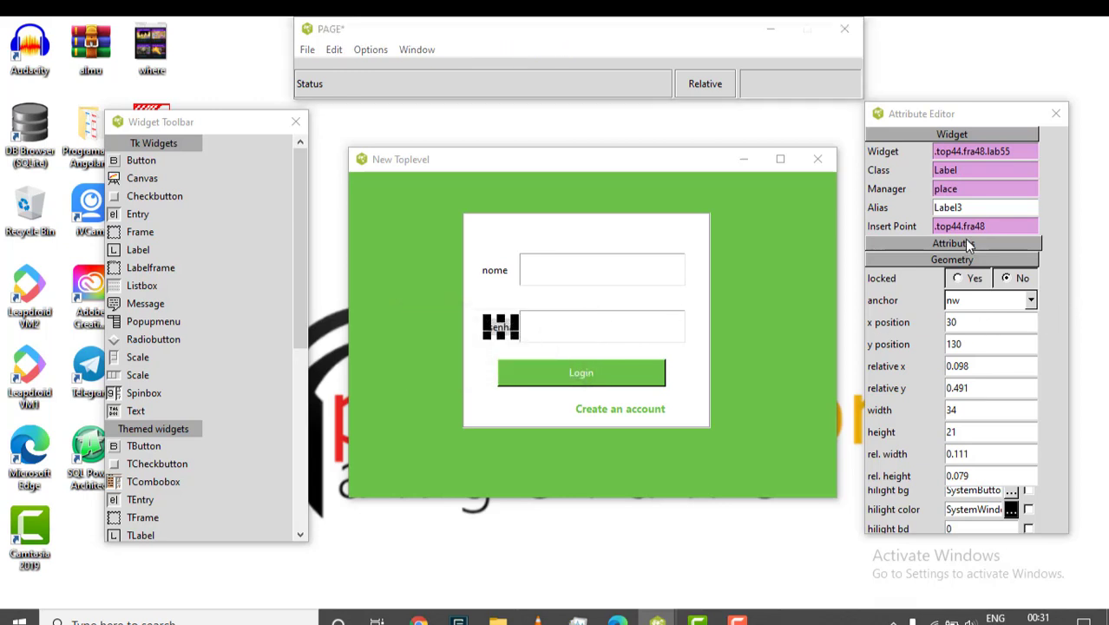
- Set the background colour of the "senha" label to #ffffff and deselect it
triple_click(948, 318)
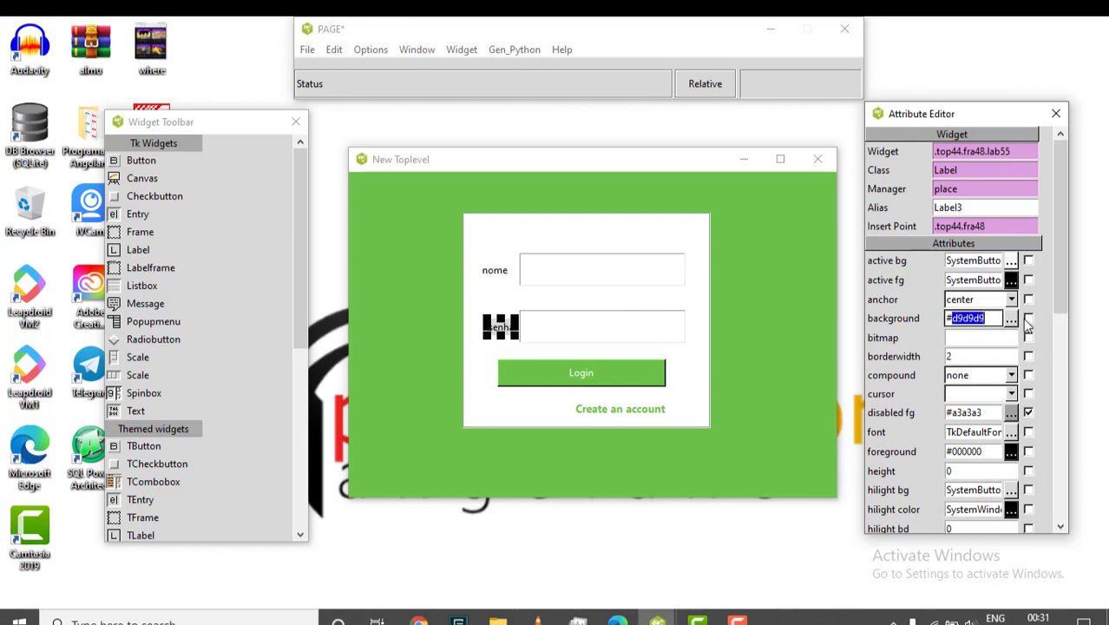
type("#fffff")
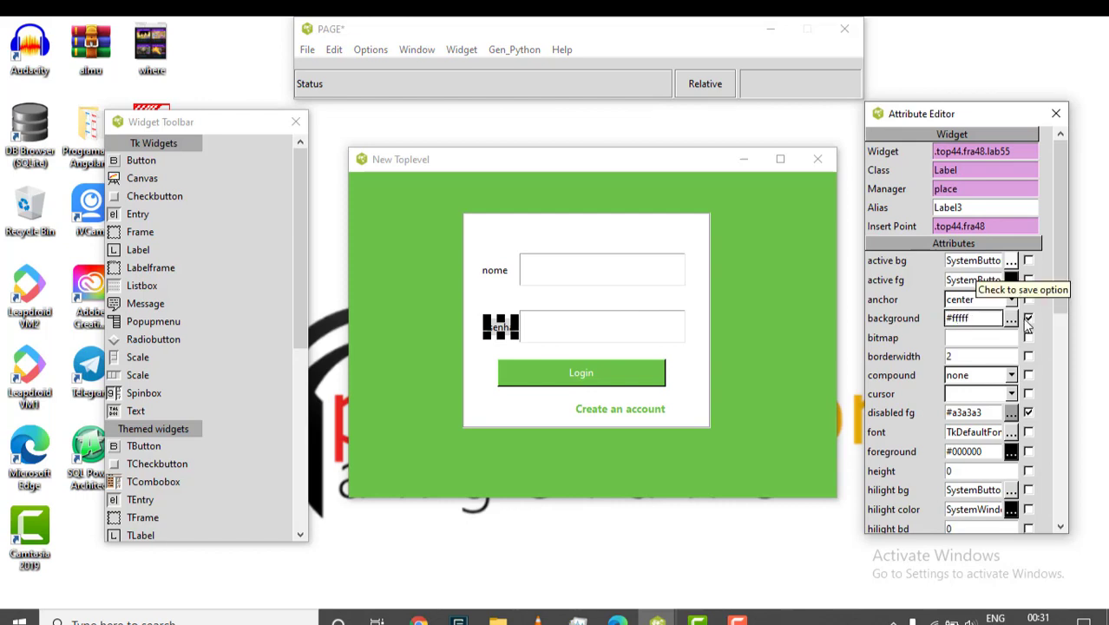
key("Return")
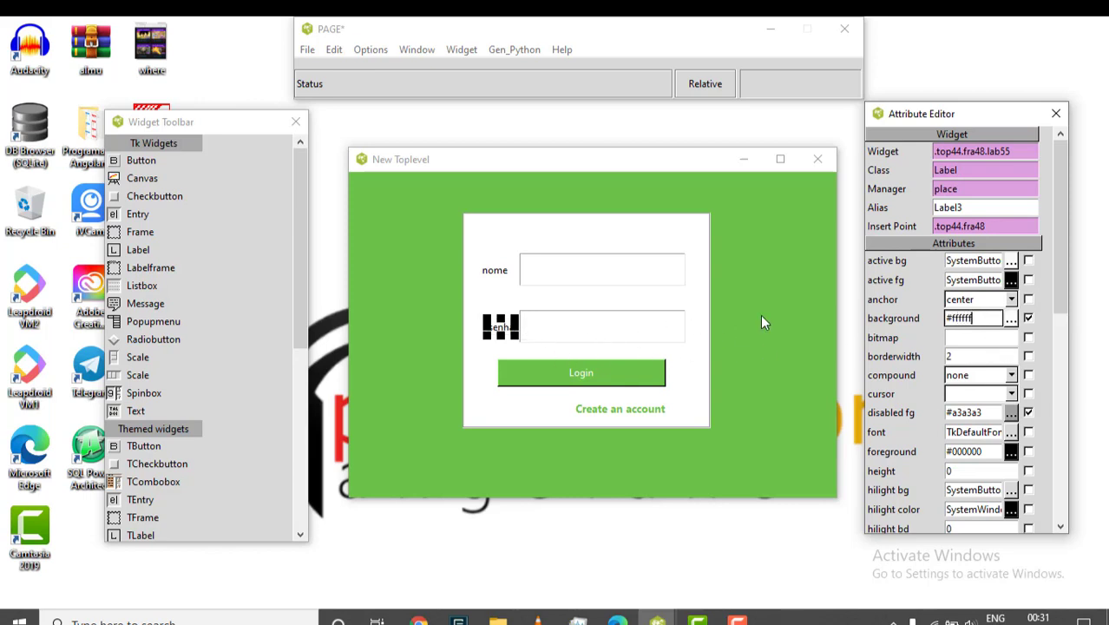
left_click(475, 375)
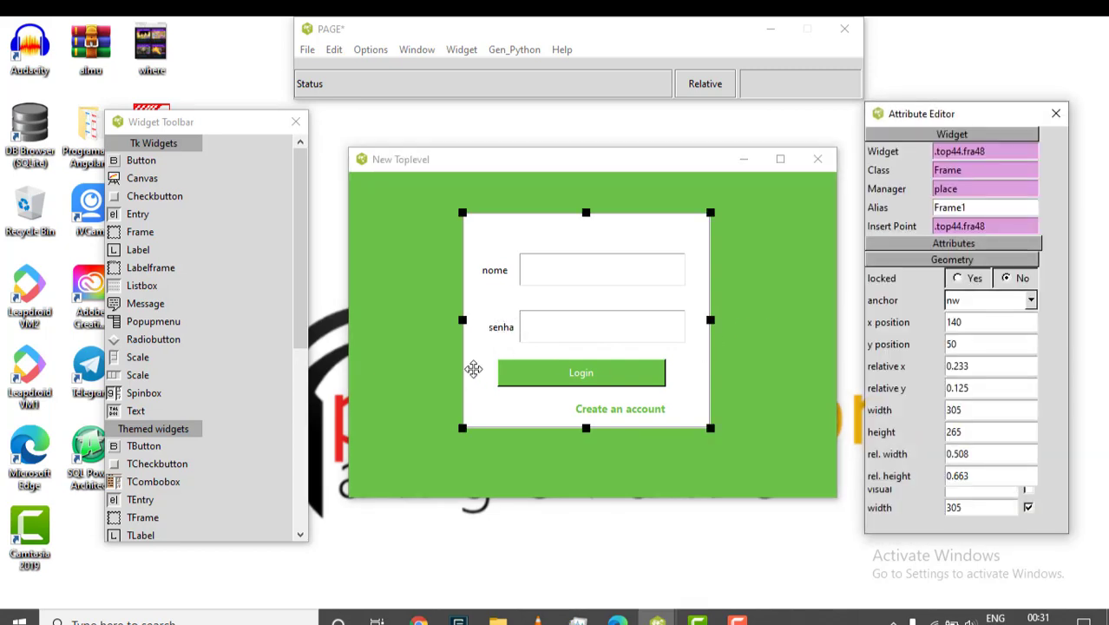
- Shift the "senha" label slightly left to line it up with the "nome" label above
left_click(499, 337)
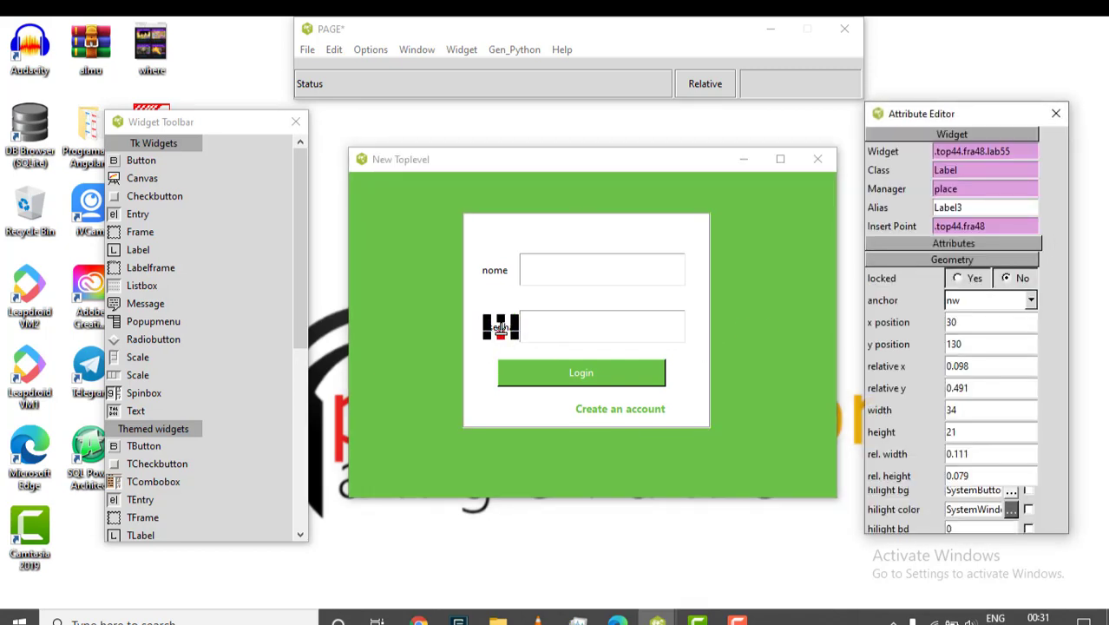
left_click_drag(491, 329, 483, 329)
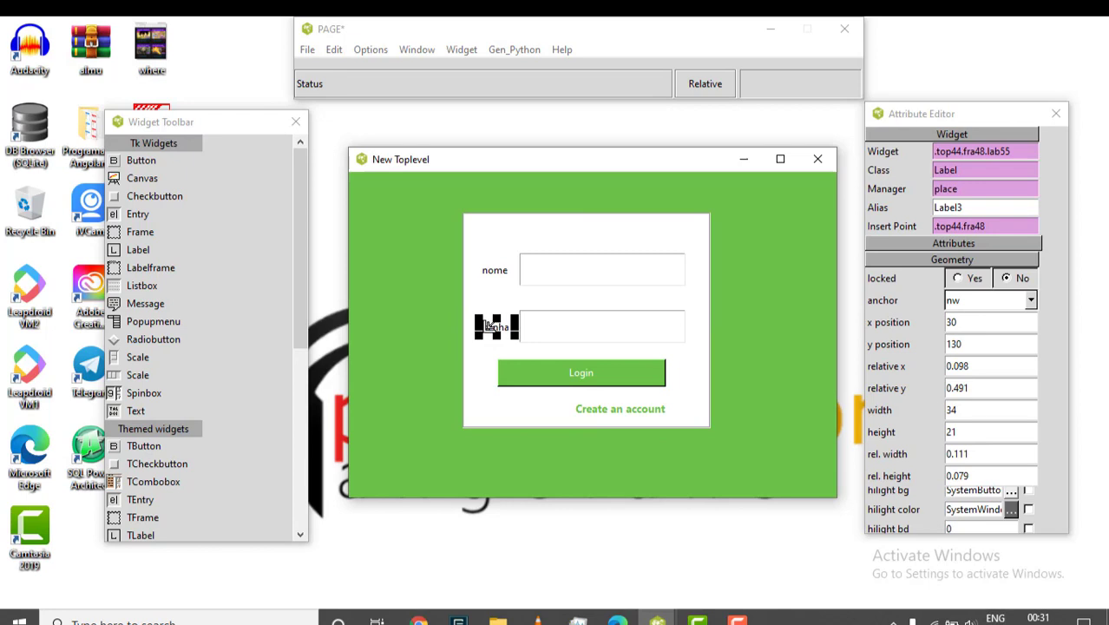
left_click(755, 290)
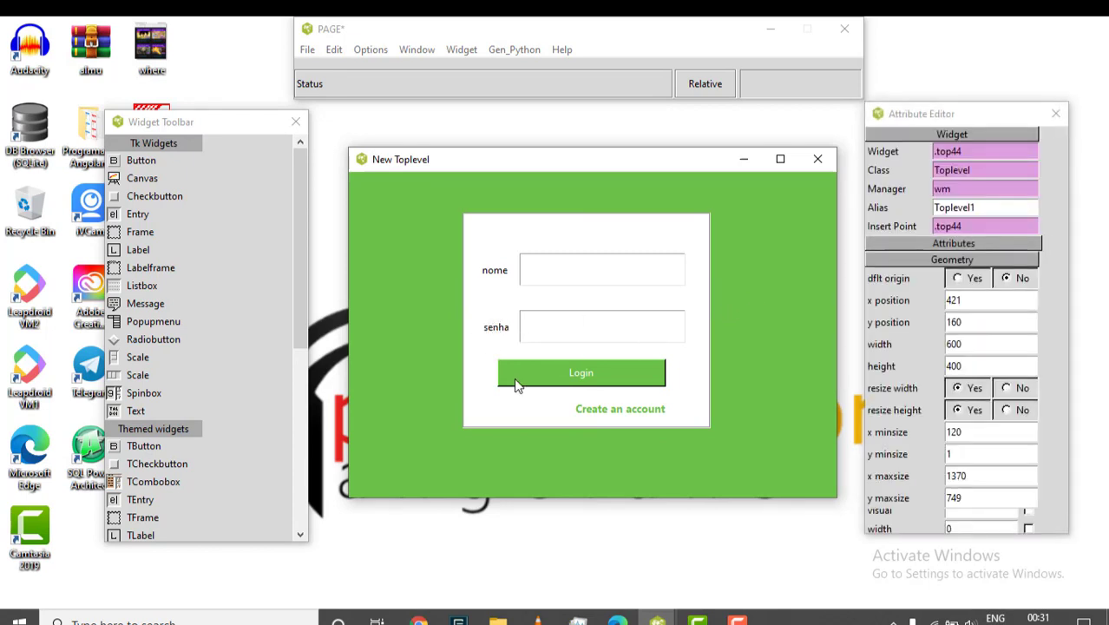
- Move the Login button to x 70, y 180 beneath the entry fields and shift the "Create an account" label right to match
left_click(554, 371)
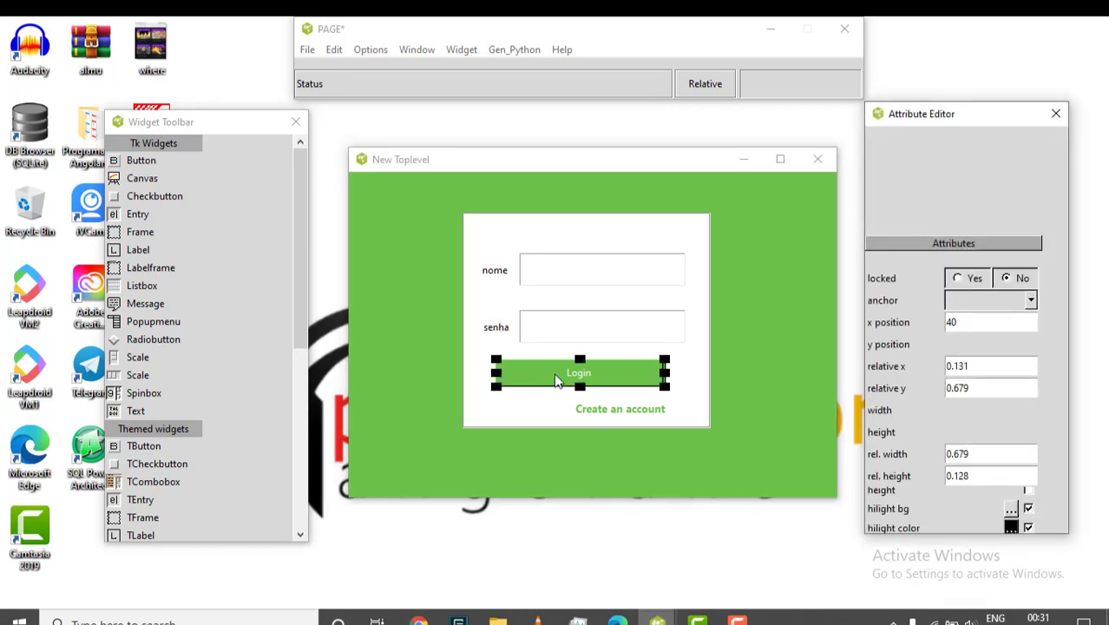
left_click_drag(553, 372, 583, 371)
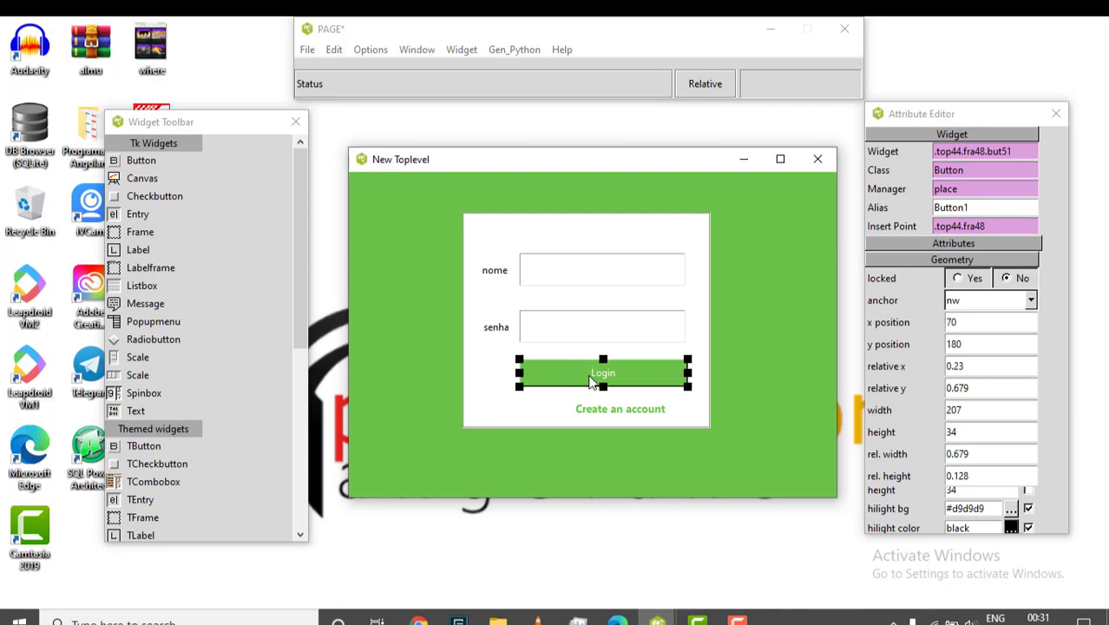
left_click(644, 416)
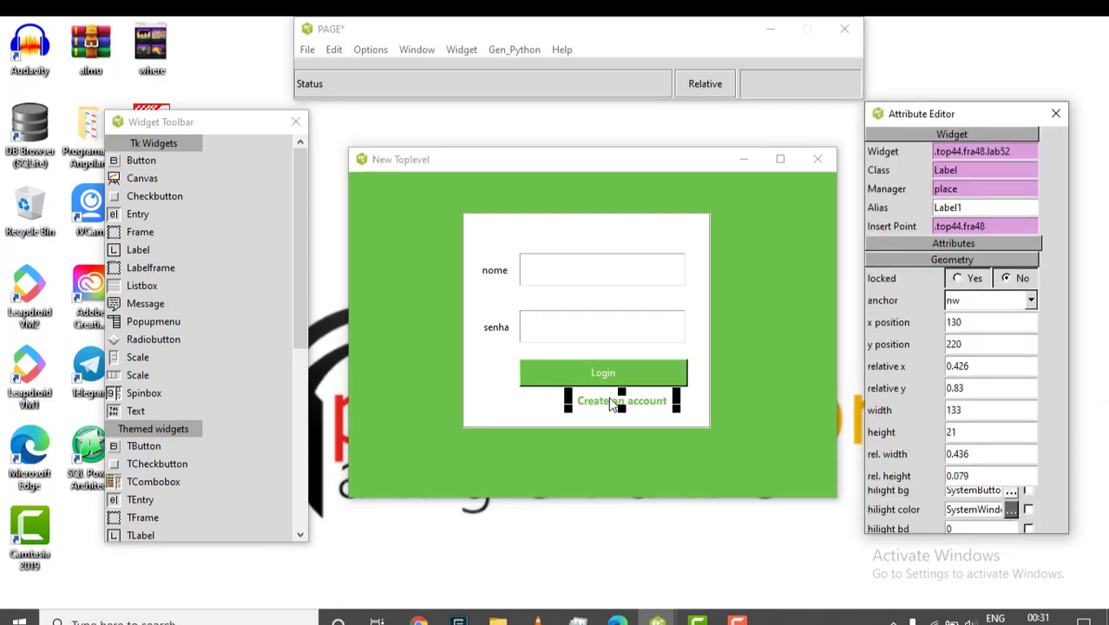
mouse_move(612, 404)
left_mouse_down()
mouse_move(628, 398)
mouse_move(620, 407)
left_mouse_up()
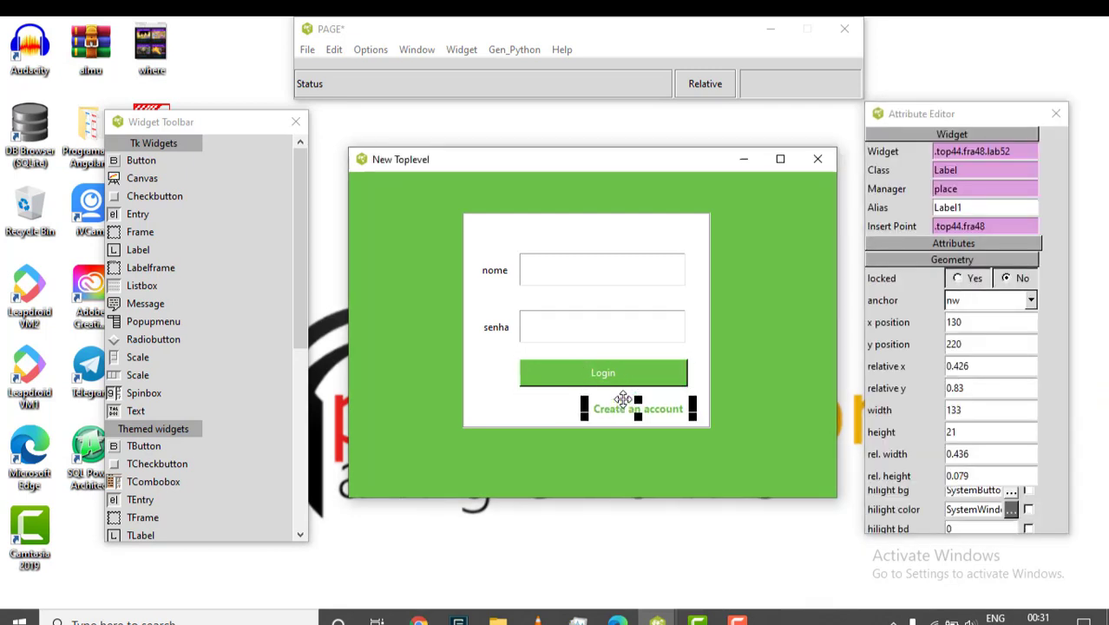
left_click(720, 291)
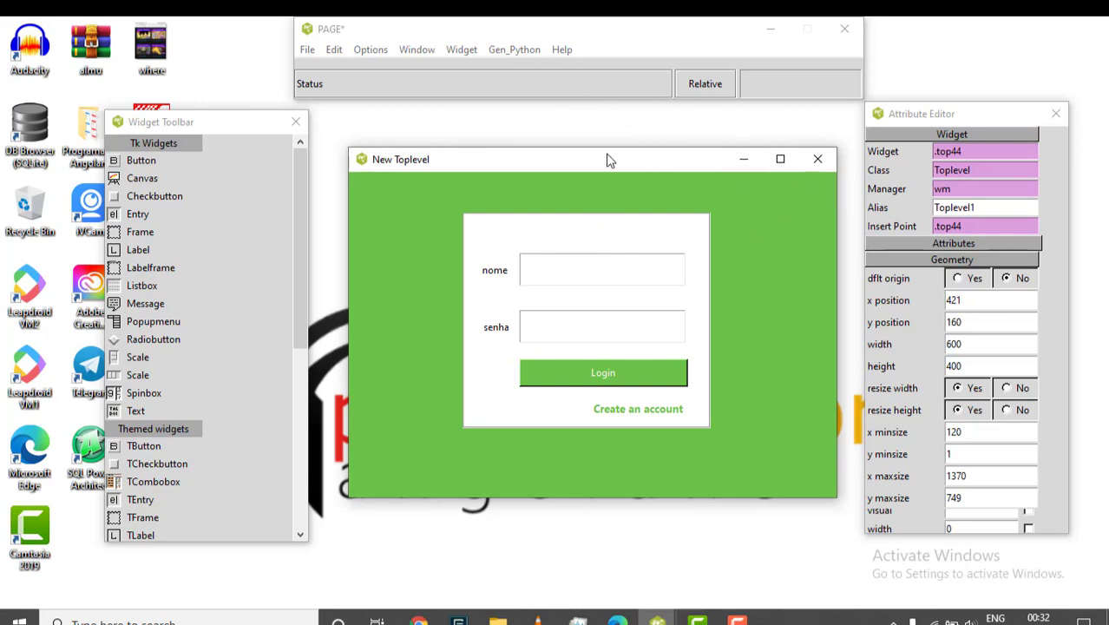
- Set the title of the green toplevel window to "Login"
left_click_drag(490, 160, 489, 165)
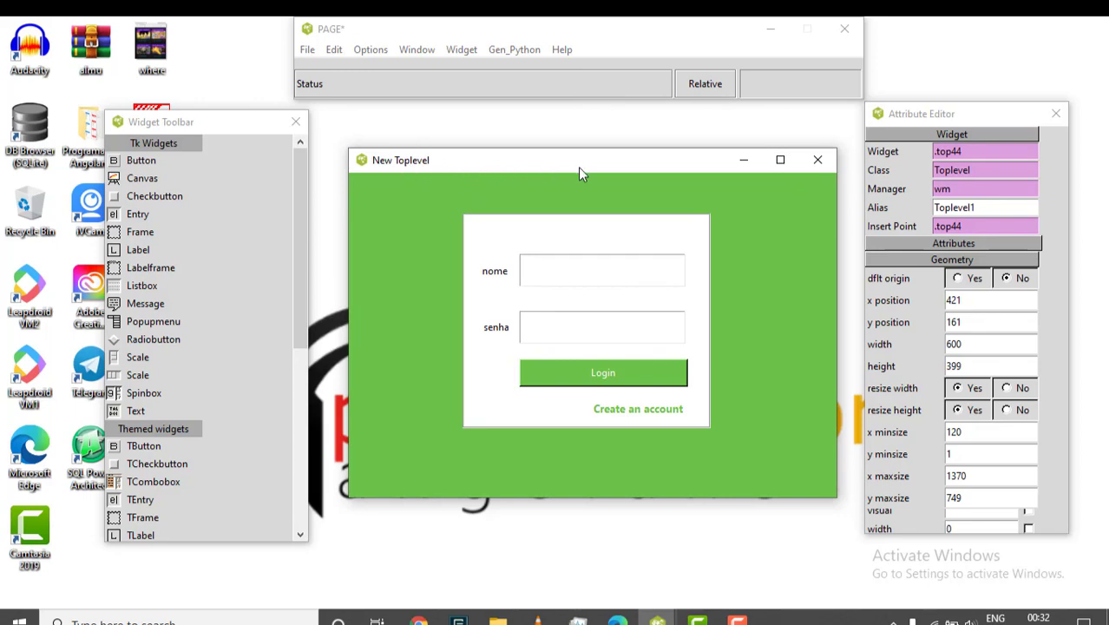
left_click(983, 244)
scroll(956, 338, "down", 3)
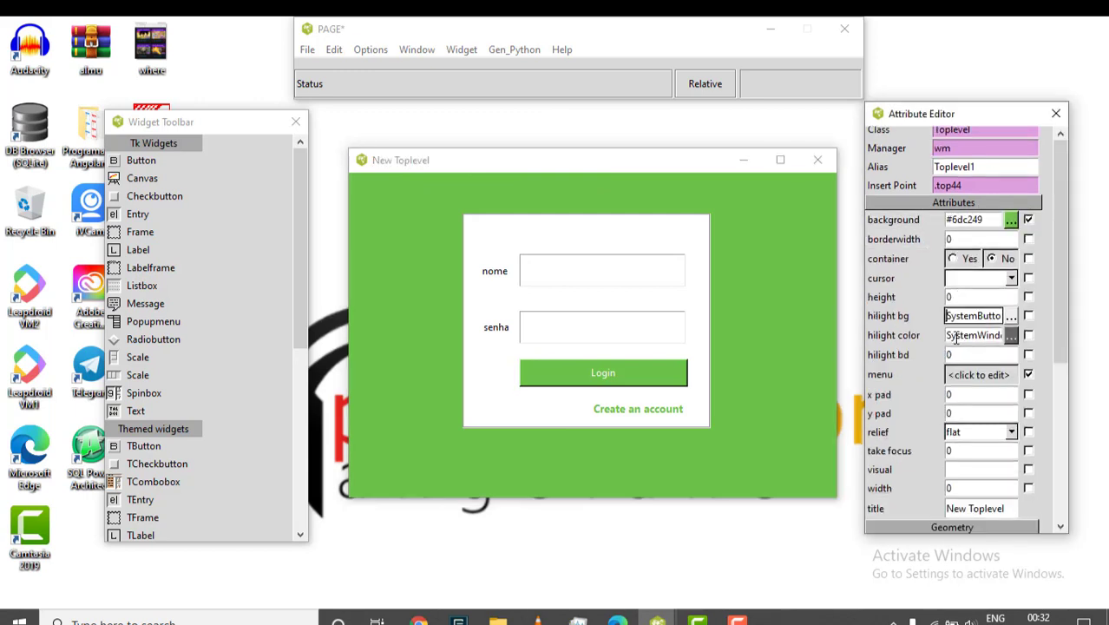
scroll(956, 339, "down", 2)
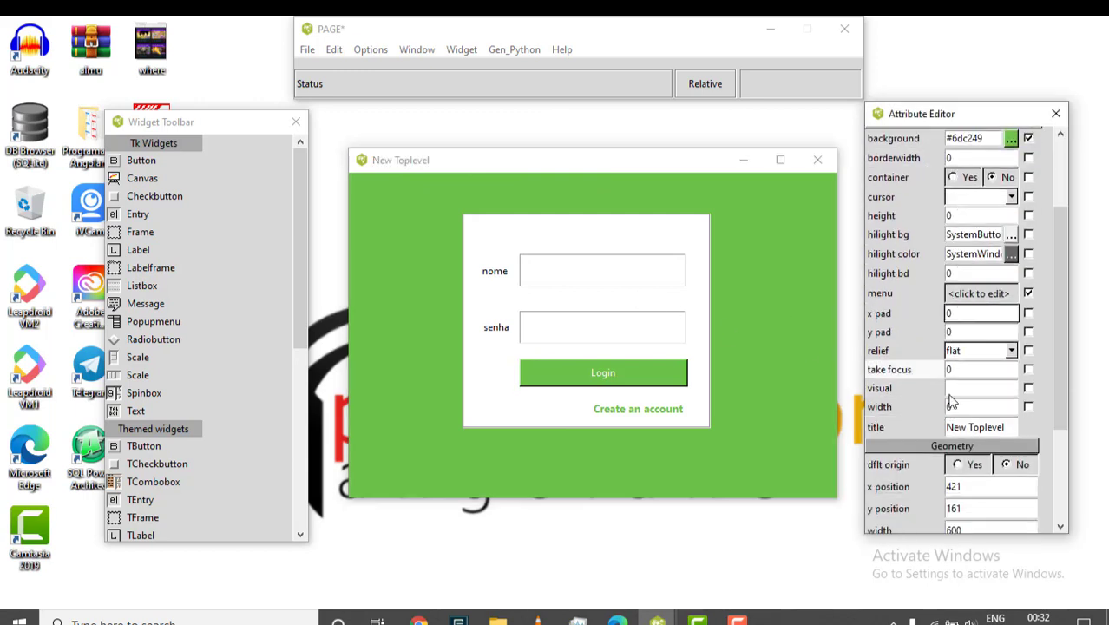
left_click(1006, 427)
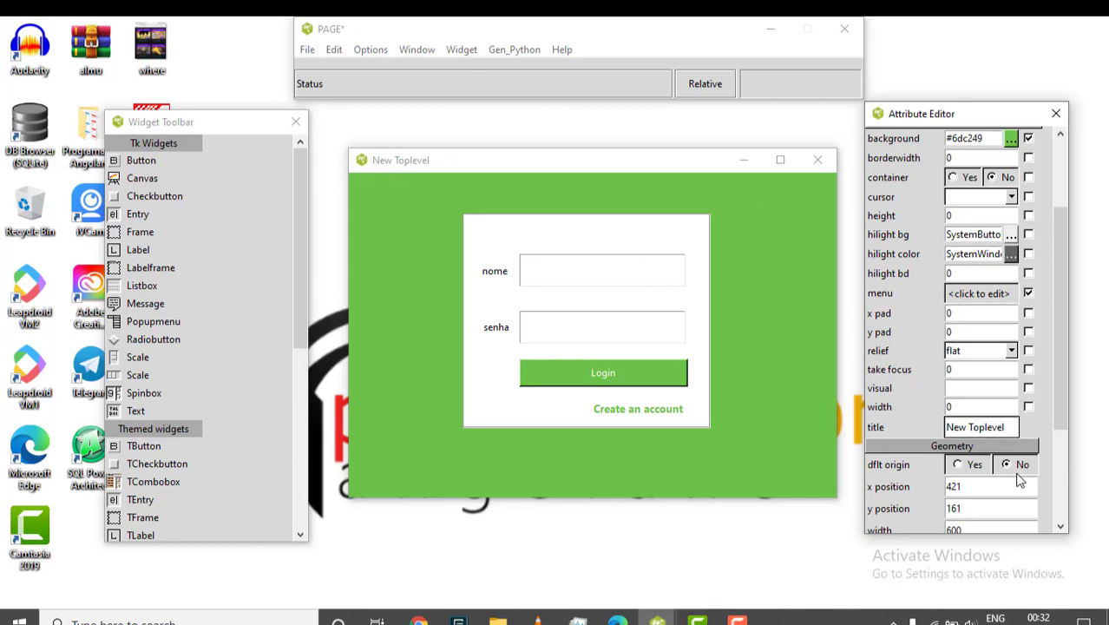
left_click_drag(1004, 426, 905, 446)
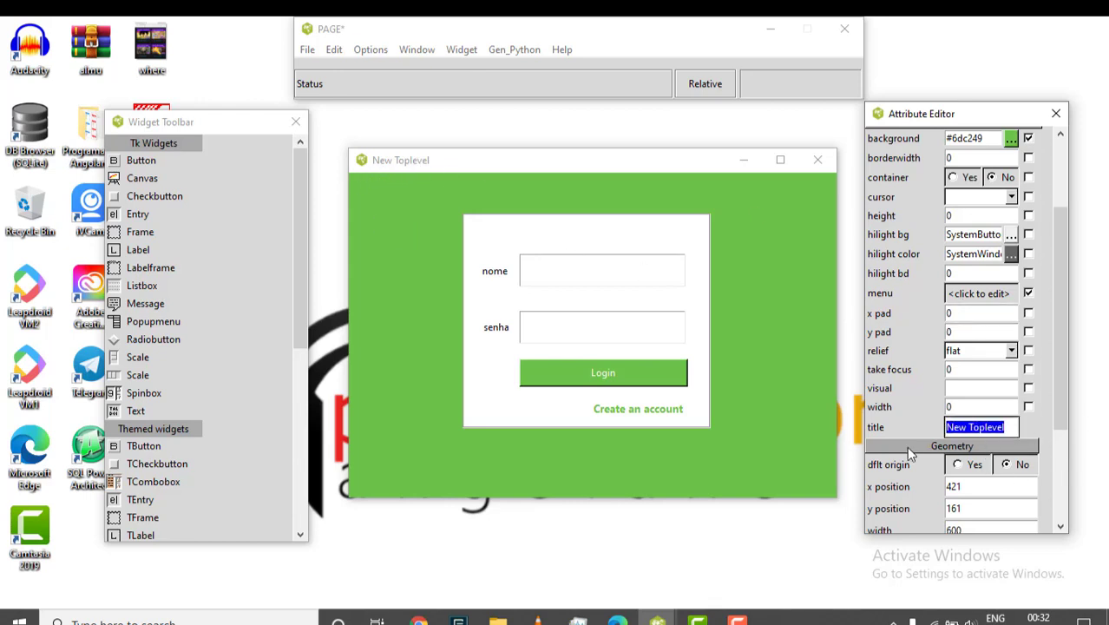
type("Login")
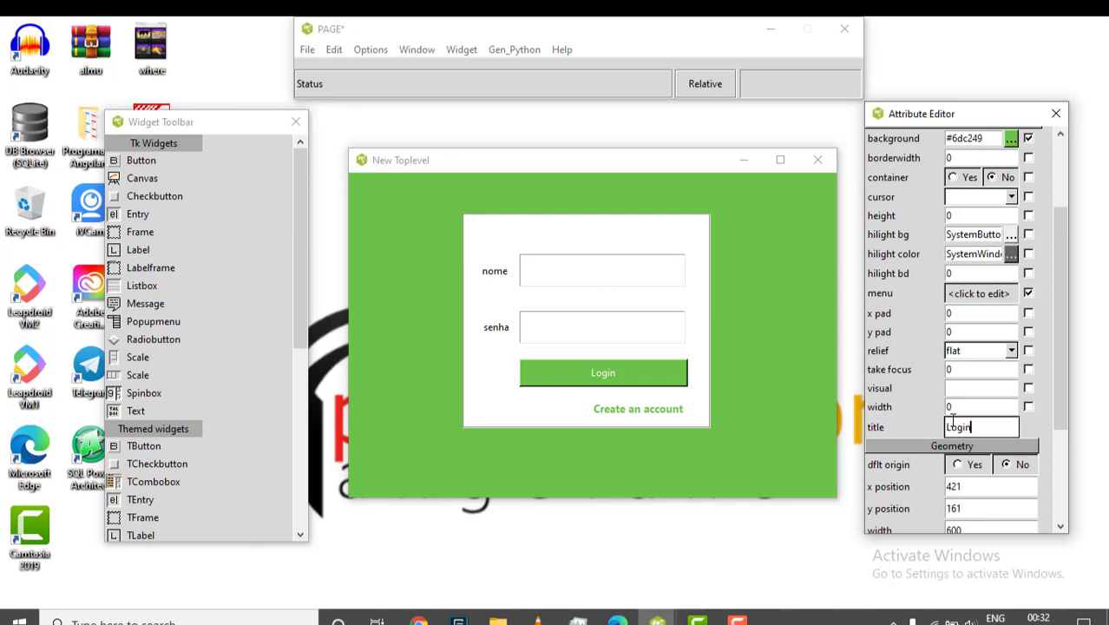
key("Return")
- Reposition the Login form window slightly up and left, to about x 409, y 149
left_click(392, 160)
left_click_drag(711, 201, 676, 162)
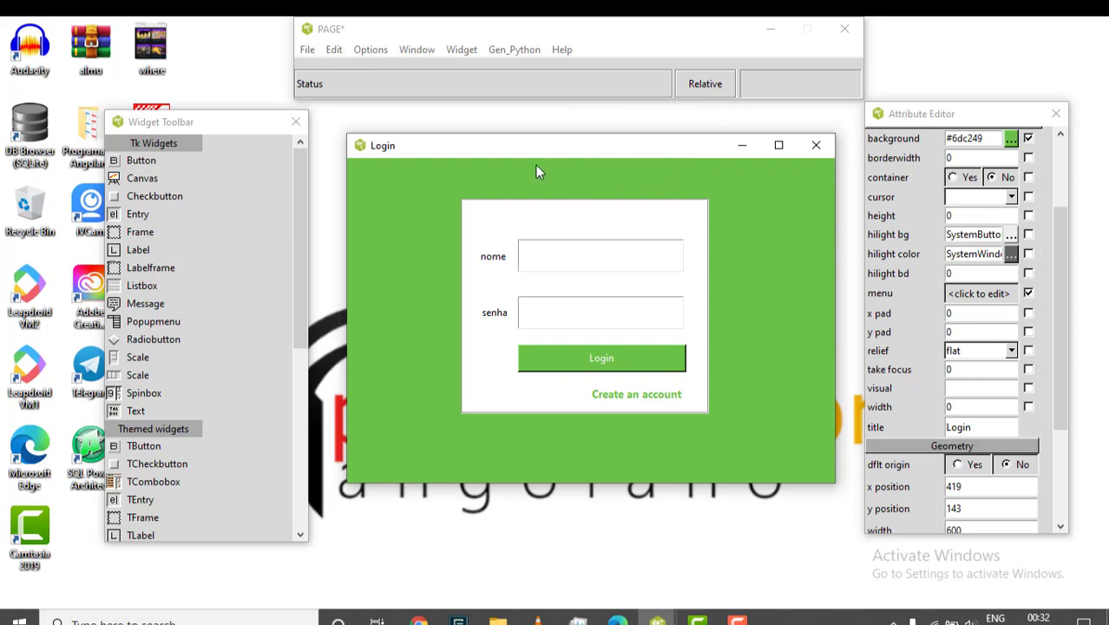
mouse_move(629, 153)
left_mouse_down()
mouse_move(636, 193)
mouse_move(618, 155)
left_mouse_up()
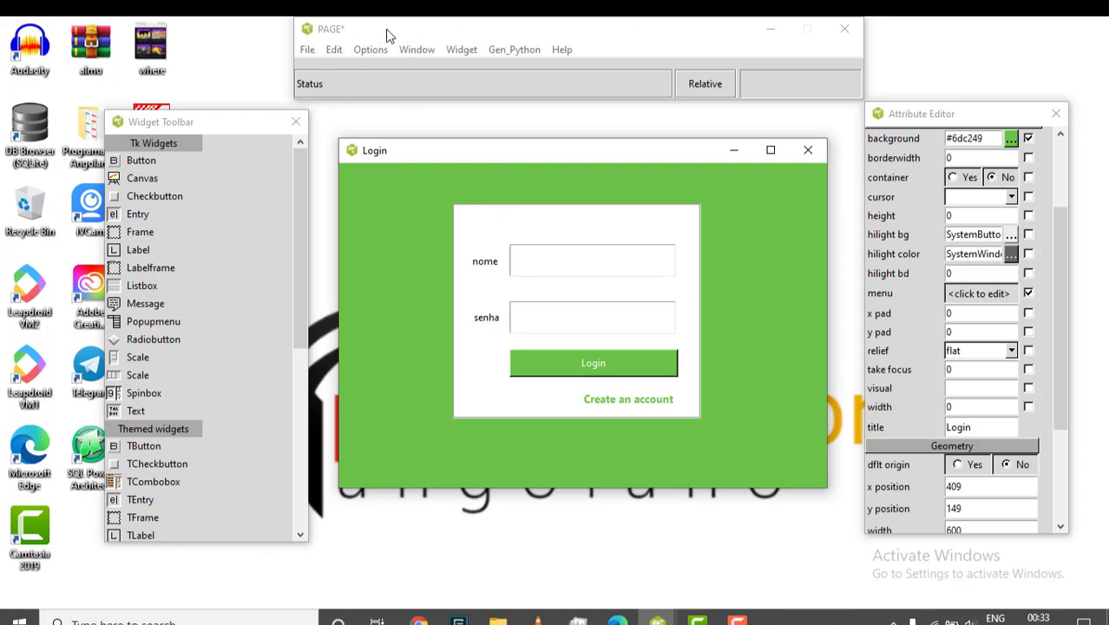
- Start saving the project under a new name and create a folder named "testando" on the Desktop
left_click(309, 52)
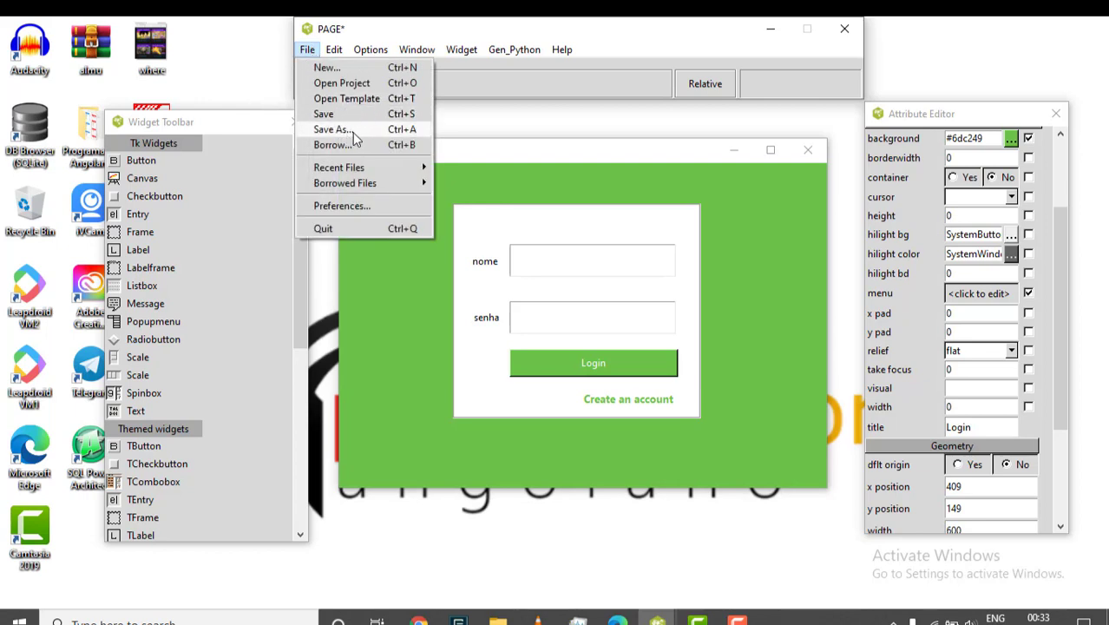
left_click(333, 129)
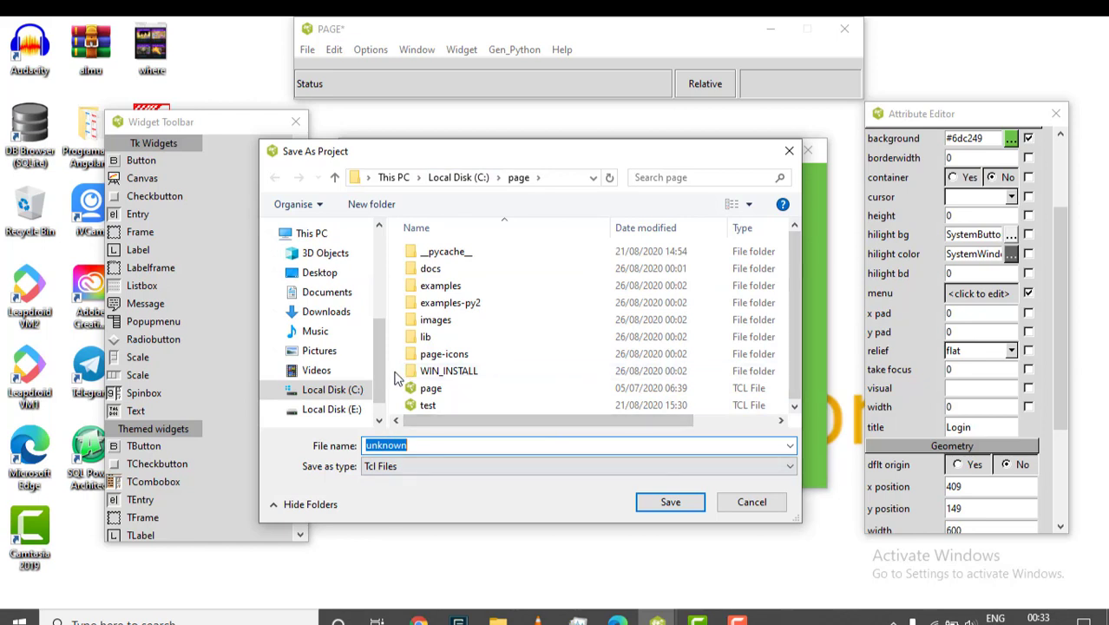
left_click(320, 272)
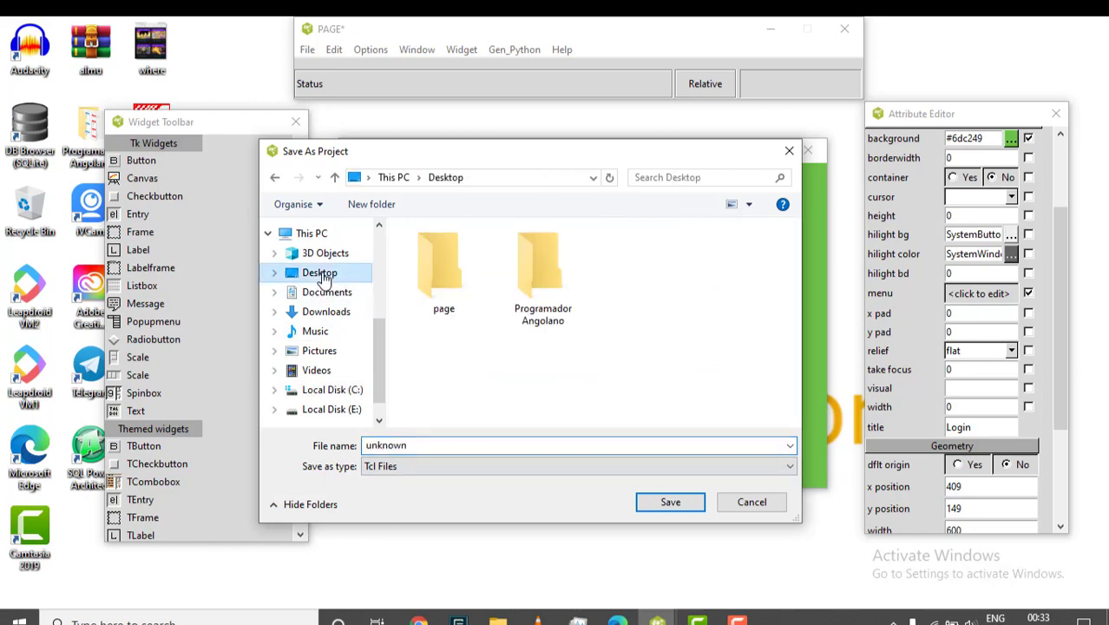
right_click(637, 291)
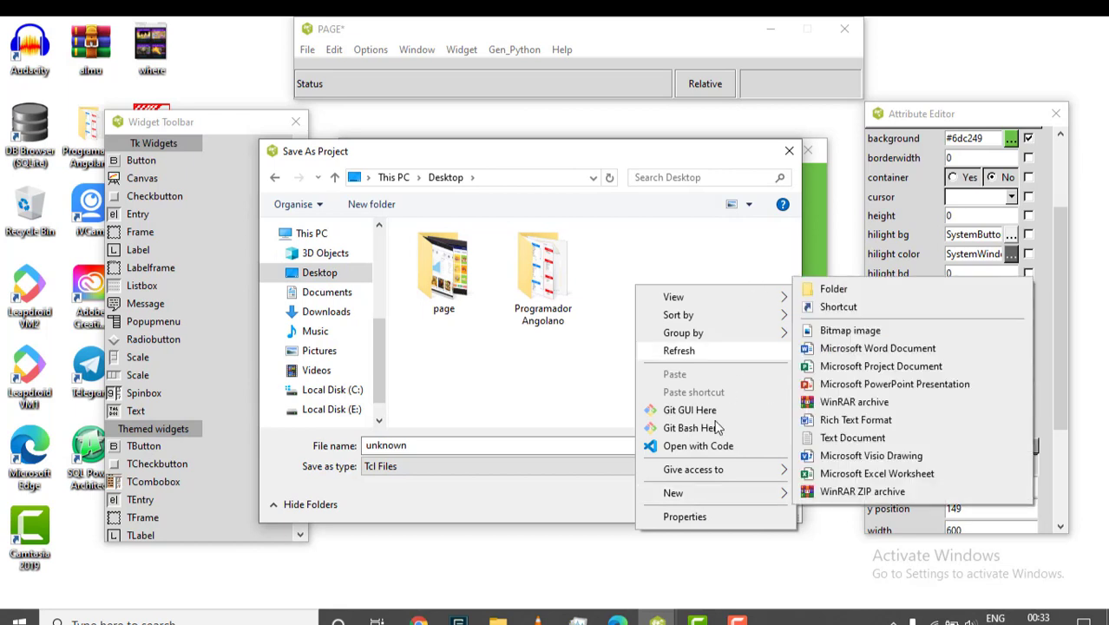
left_click(833, 288)
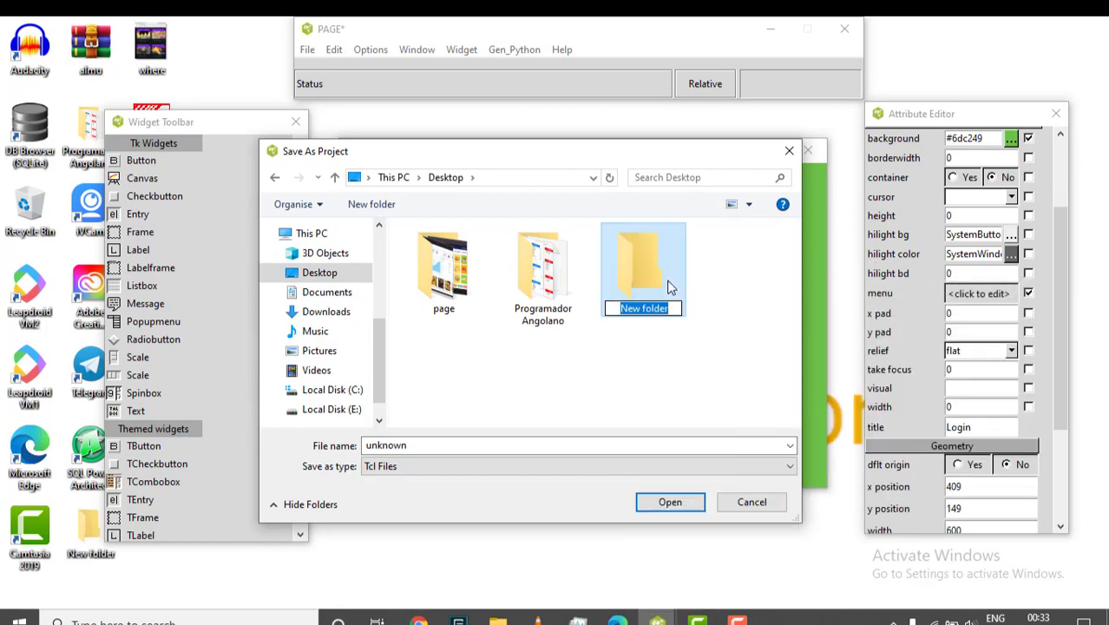
type("testando")
left_click(719, 308)
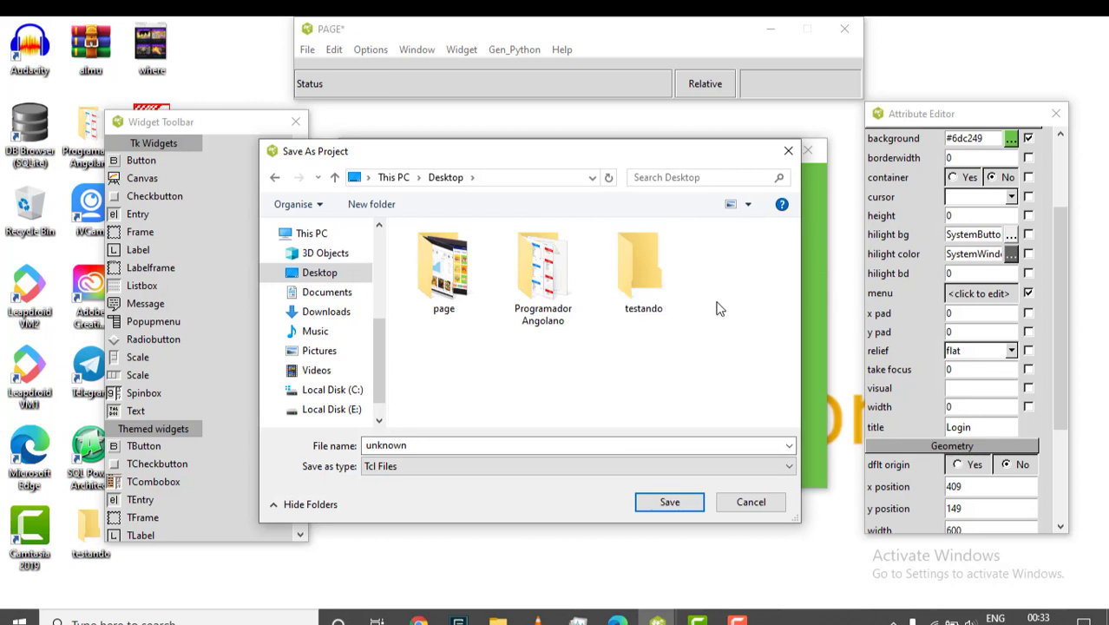
- Save the project as "login" inside the testando folder
double_click(646, 278)
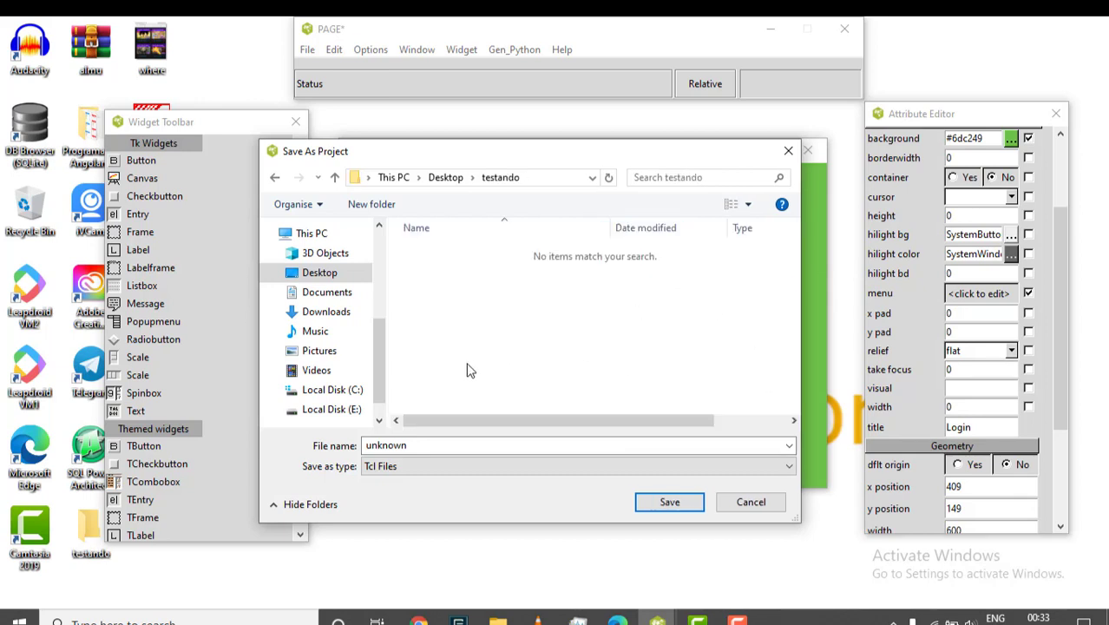
left_click_drag(441, 446, 361, 444)
type("te")
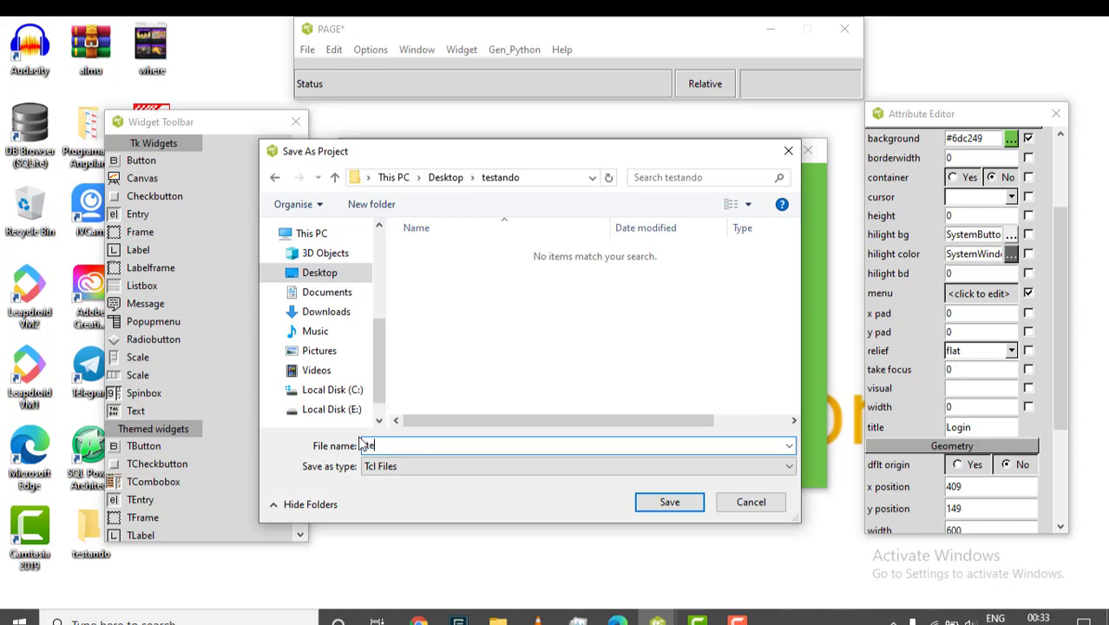
type("st")
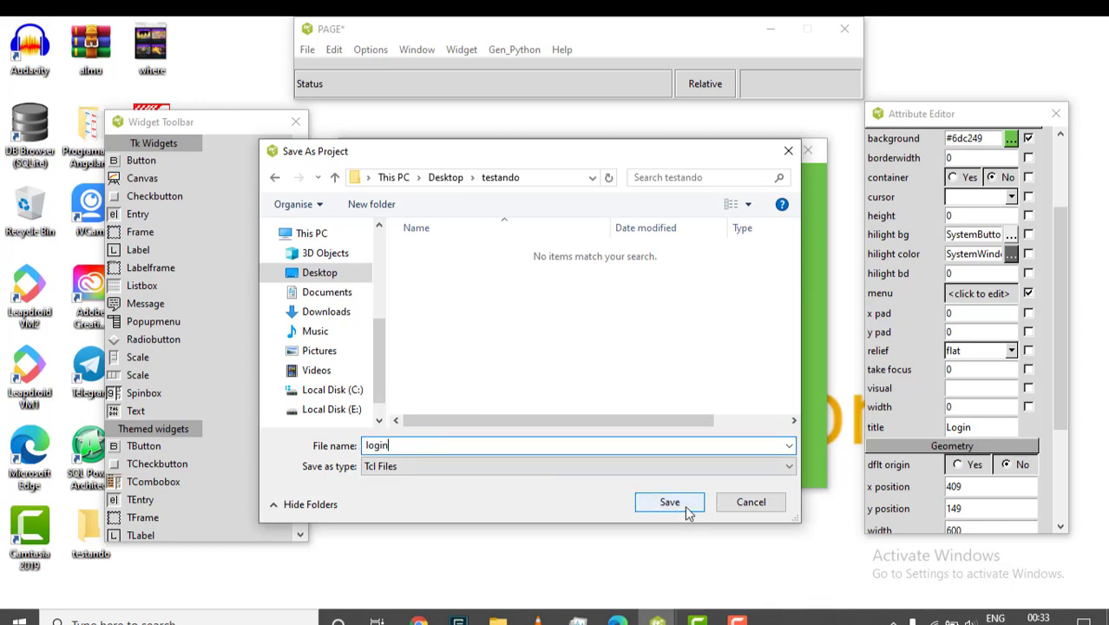
left_click(685, 510)
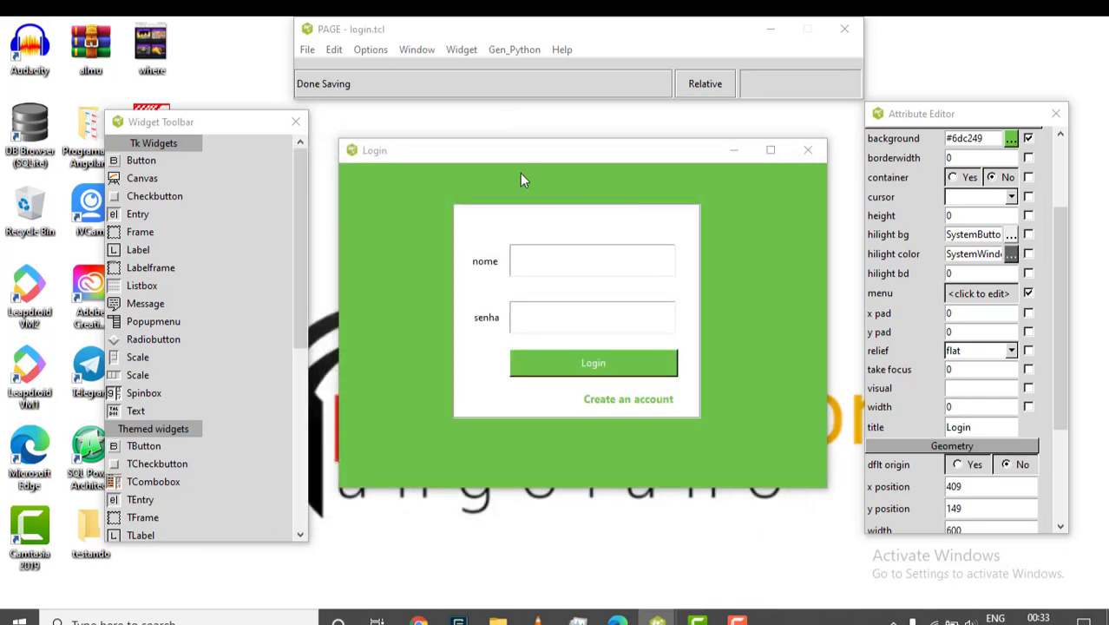
- Generate the Python support module for the login project and save it as login_support.py
left_click(525, 50)
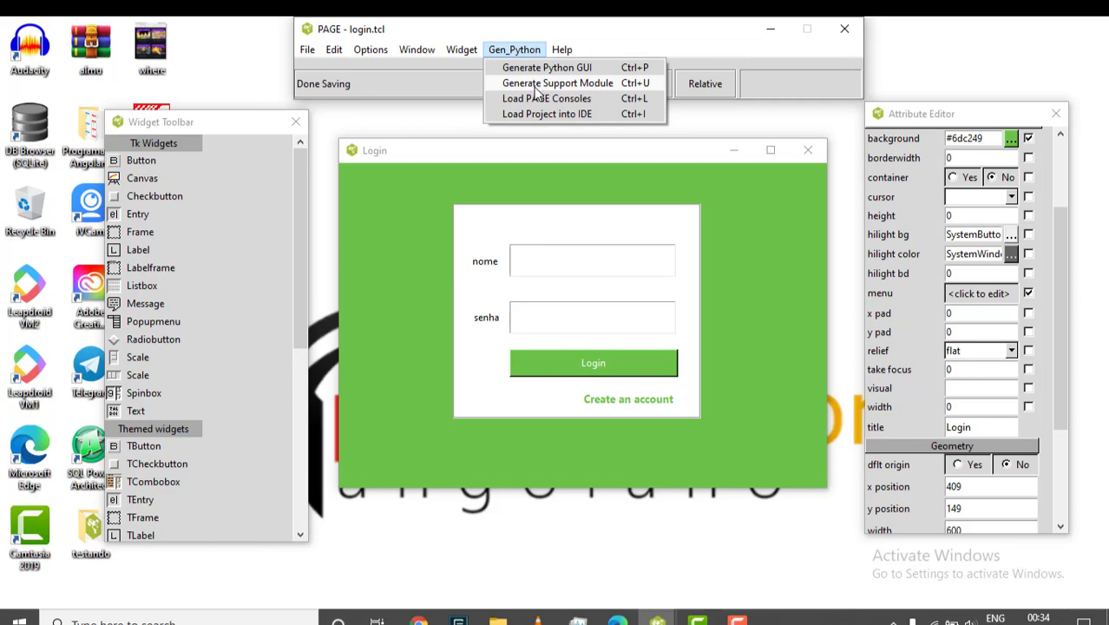
left_click(614, 84)
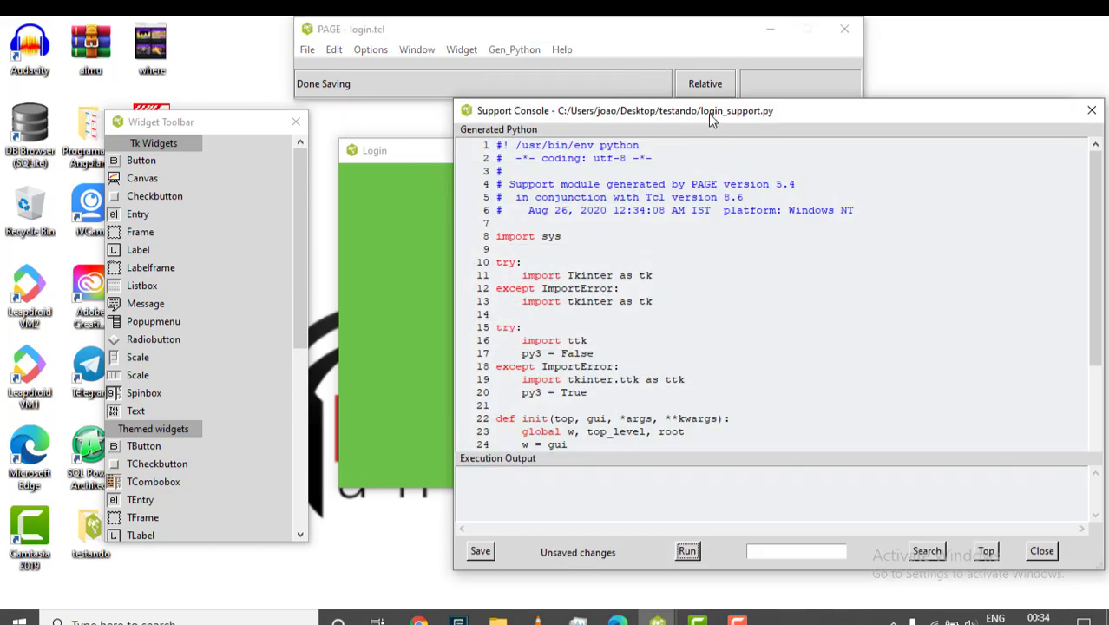
left_click_drag(708, 113, 487, 84)
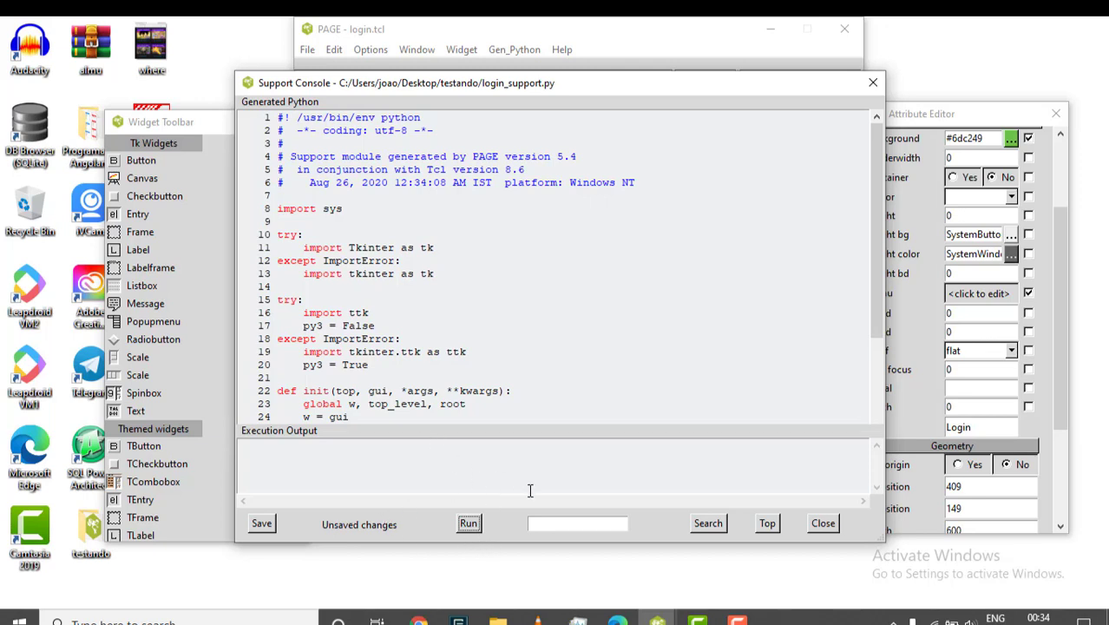
left_click(262, 524)
- Try to run the support module and close the Support Console
left_click(468, 523)
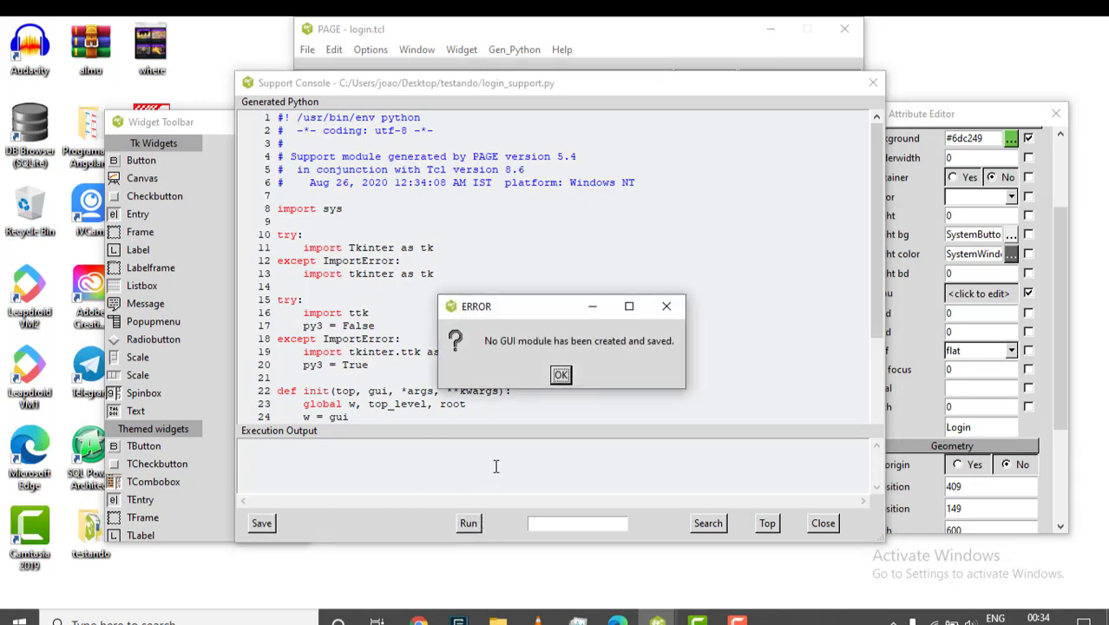
left_click(560, 374)
left_click(873, 83)
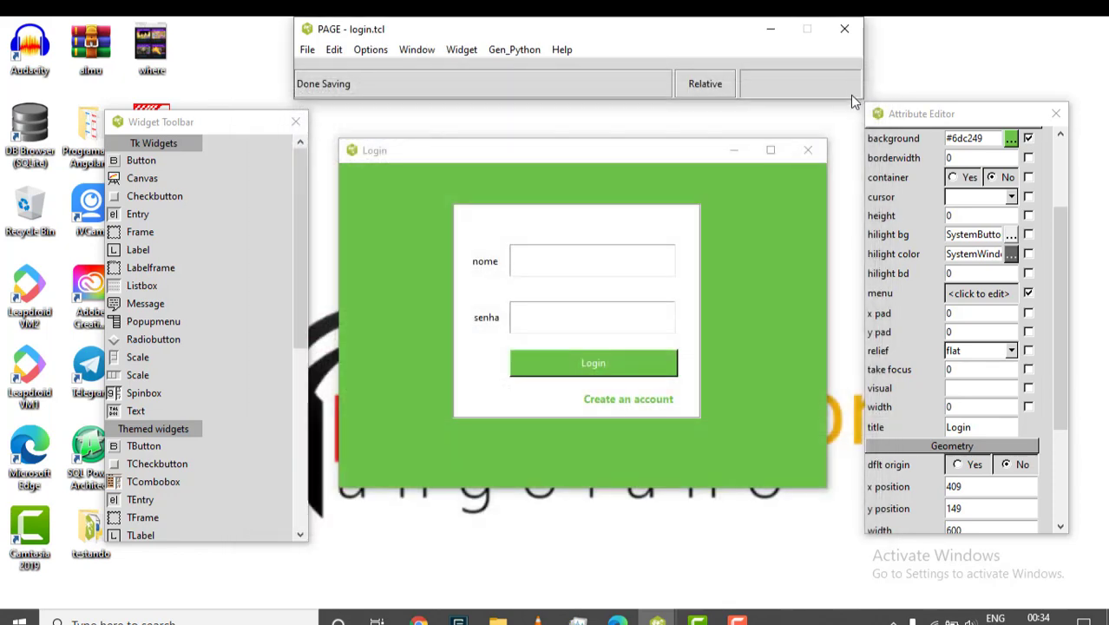
- Generate the Python GUI code for the login project and save it as login.py
left_click(518, 49)
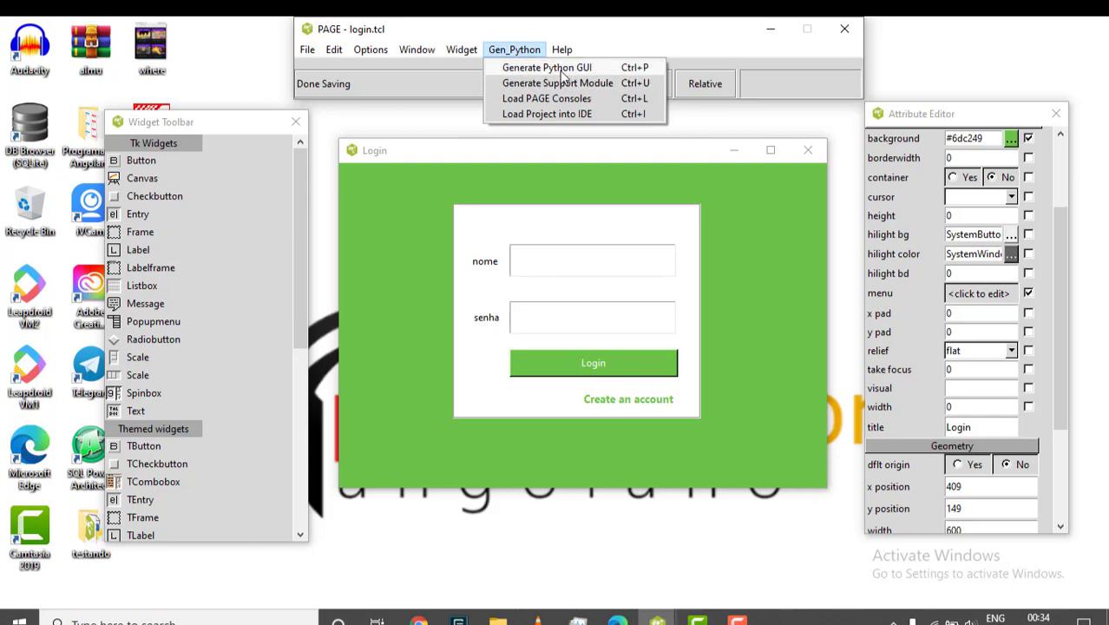
left_click(597, 68)
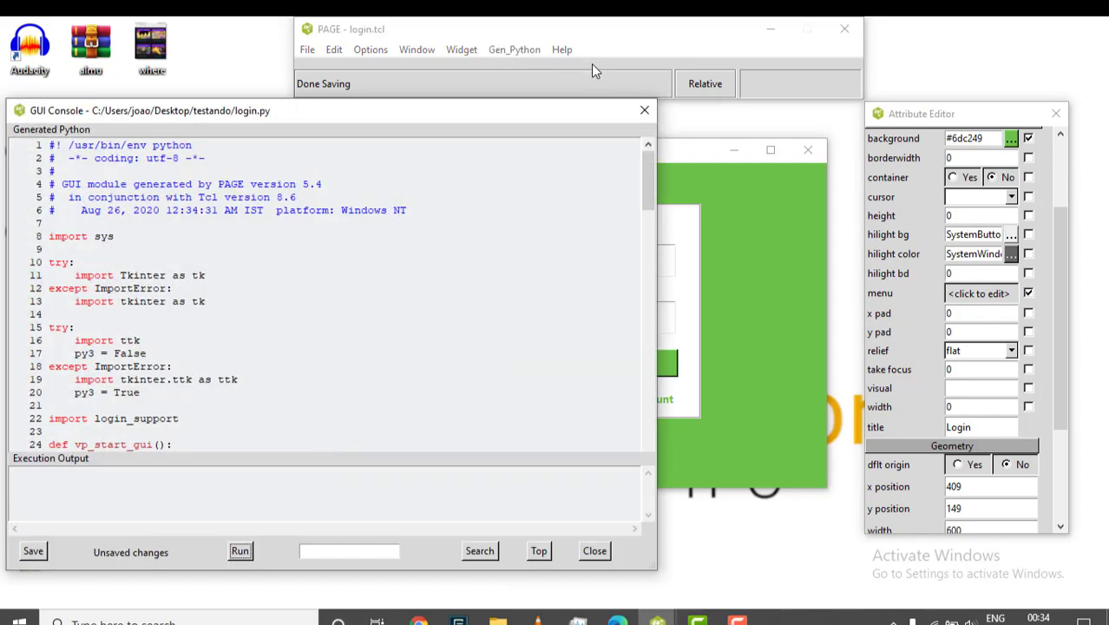
left_click_drag(375, 110, 582, 71)
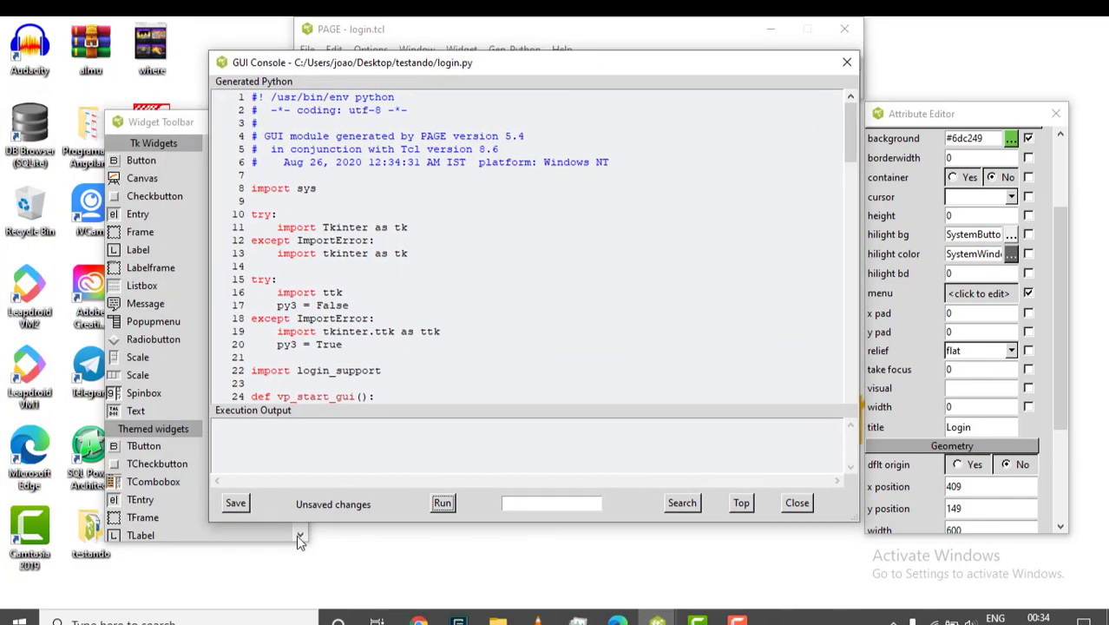
left_click(235, 503)
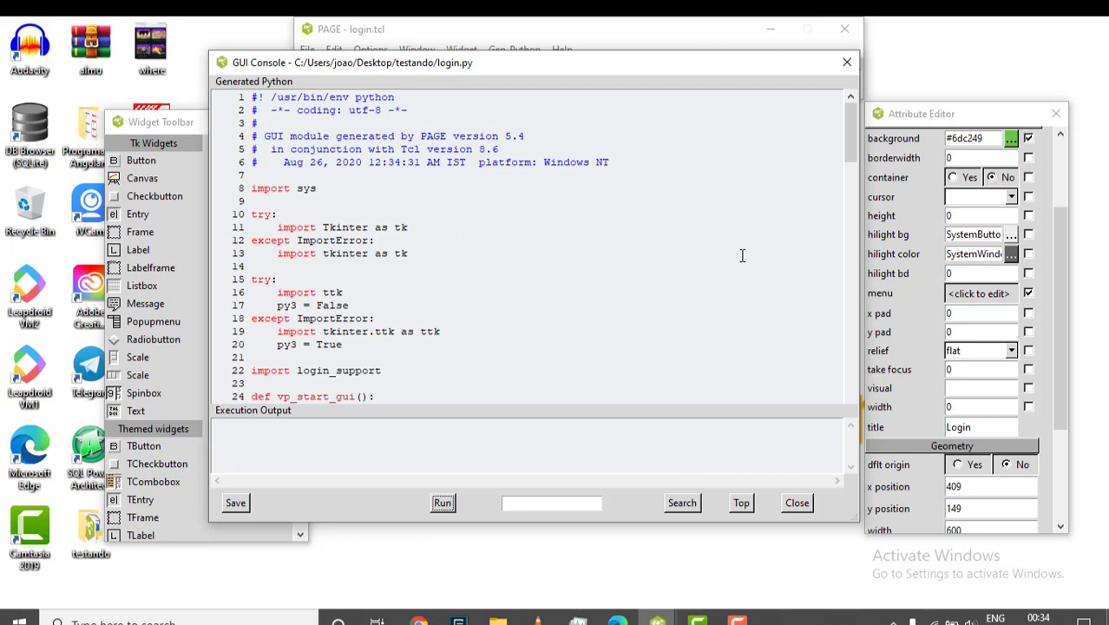
- Move the testando folder to an empty area of the Desktop, open it and show its files as large icons
left_click(1105, 617)
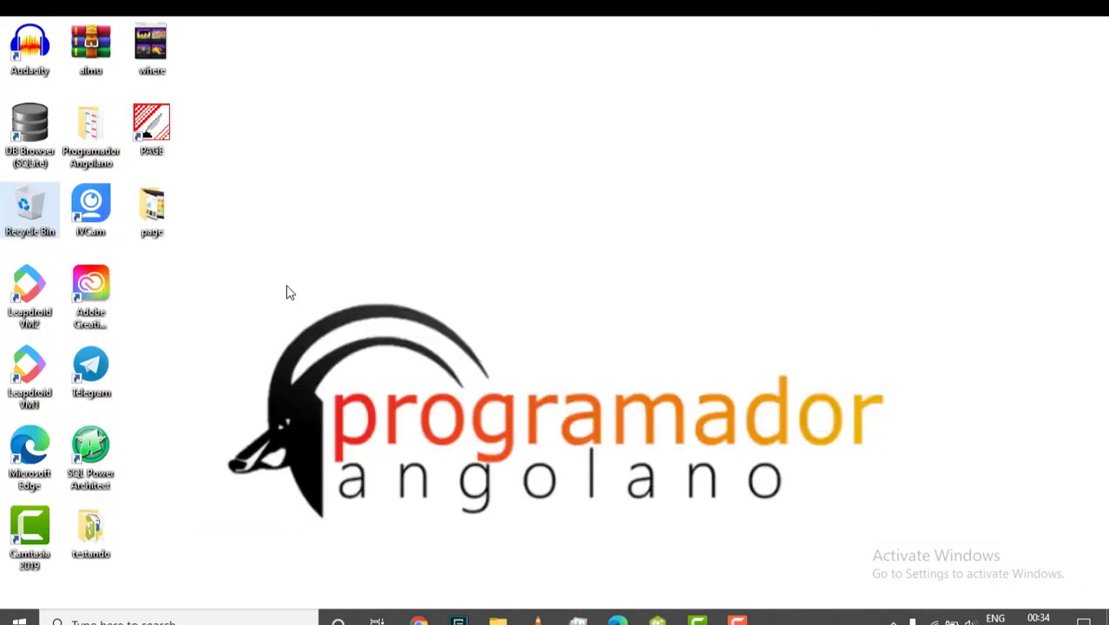
left_click_drag(90, 529, 409, 103)
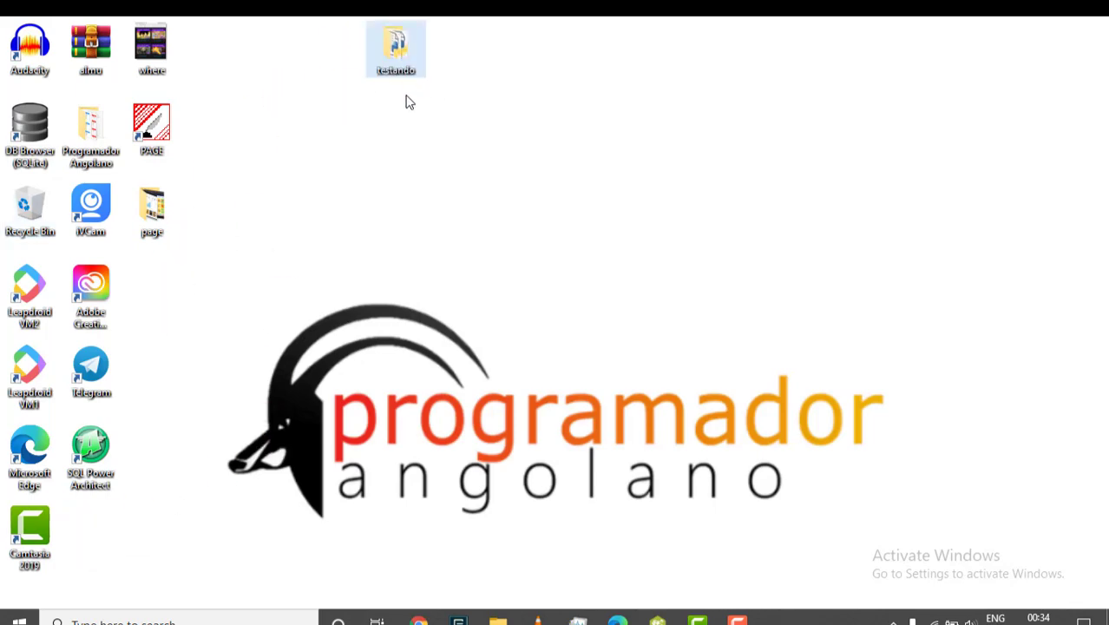
double_click(407, 53)
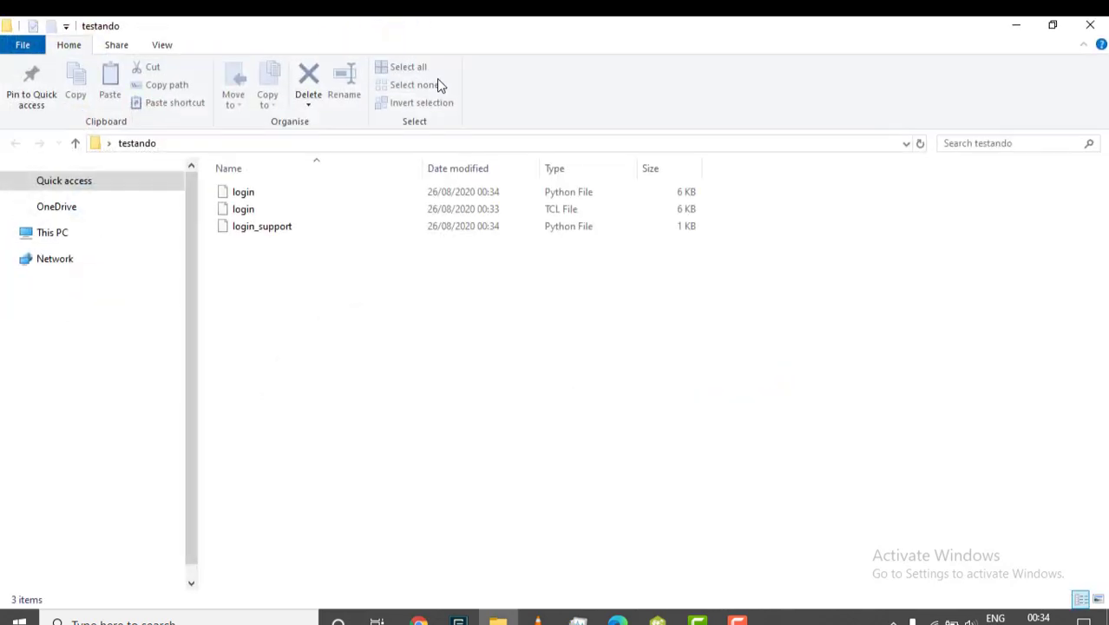
left_click(1098, 598)
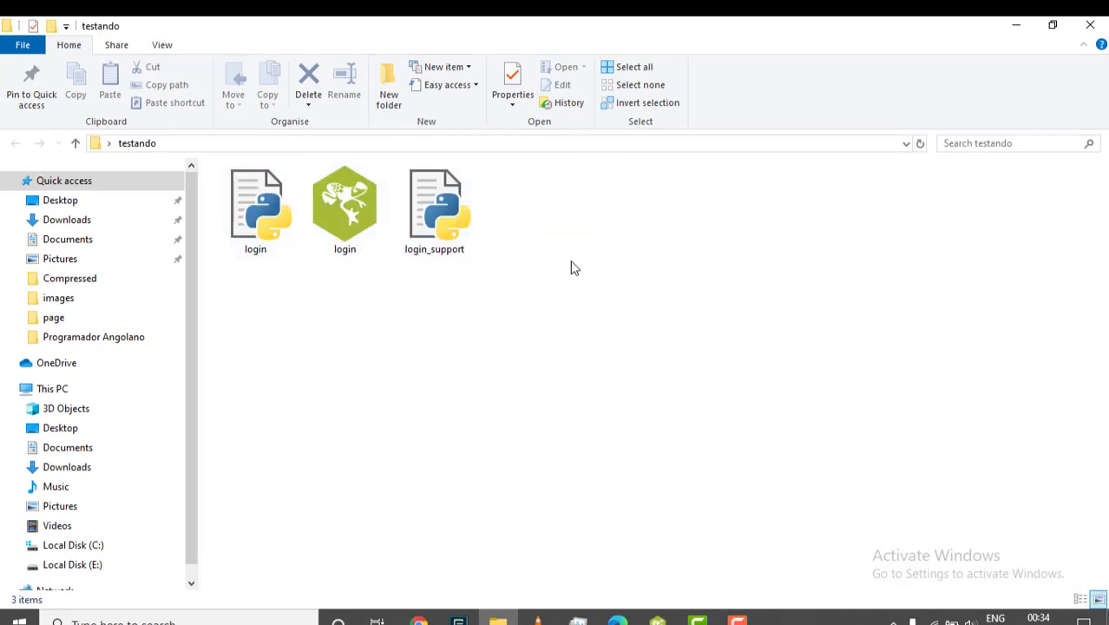
- Examine the login project file, login.py and login_support.py in the testando folder, comparing the project file with the designed Login form
left_click(337, 222)
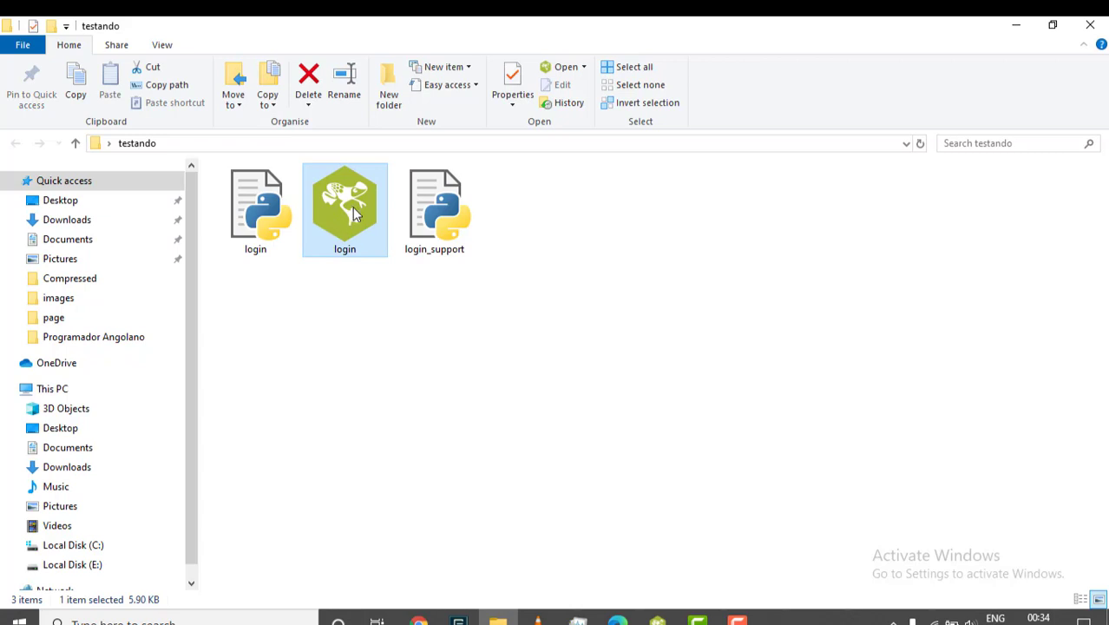
left_click(656, 619)
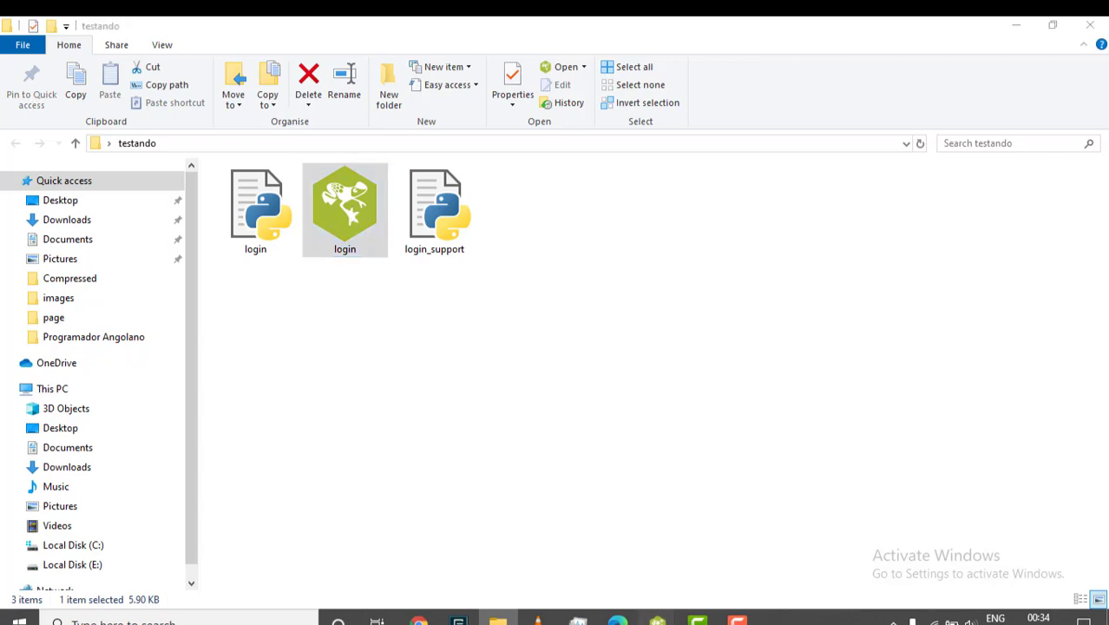
left_click(744, 543)
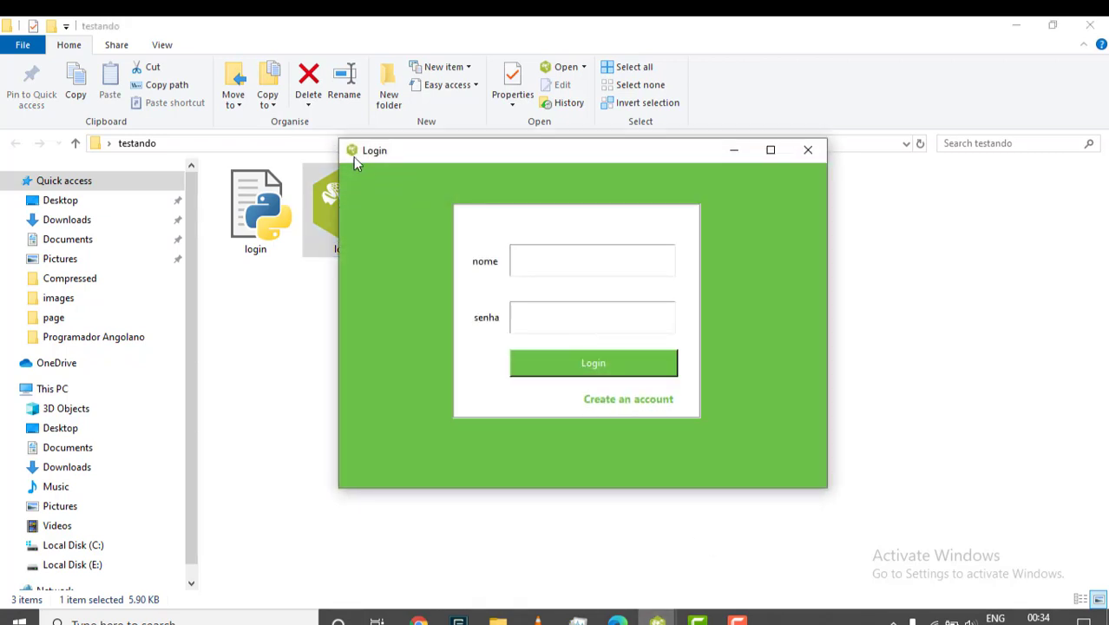
left_click(299, 325)
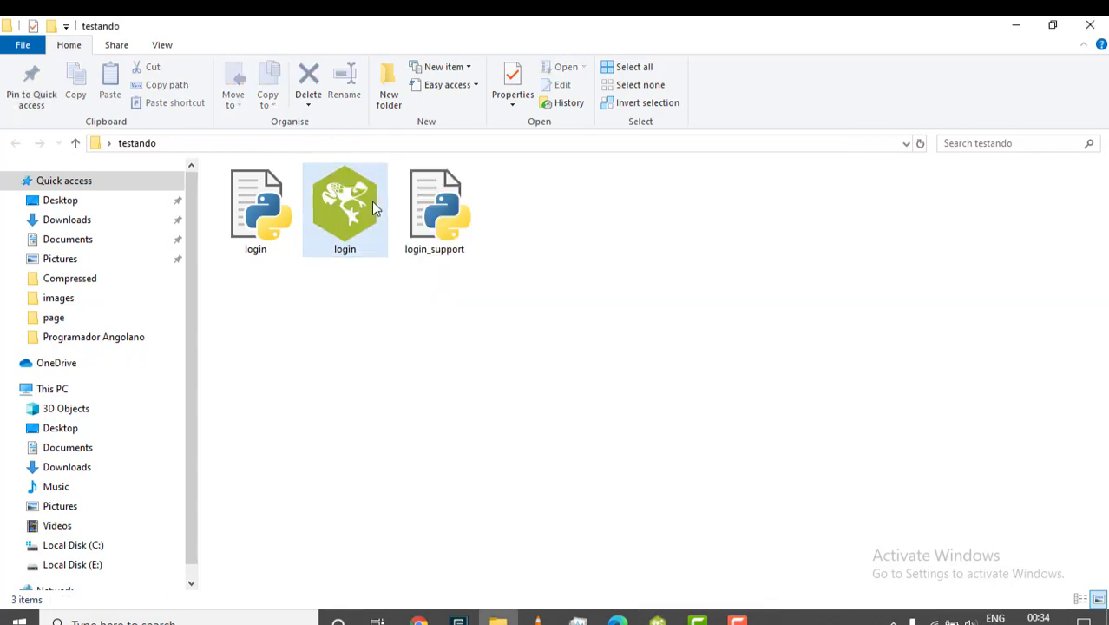
left_click(272, 225)
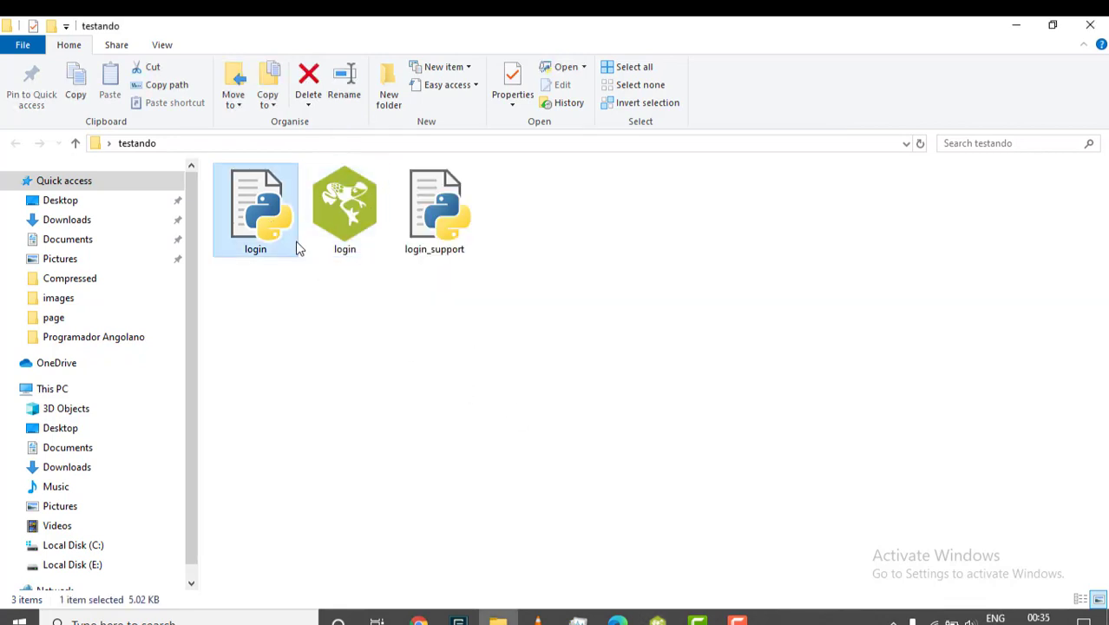
left_click(453, 236)
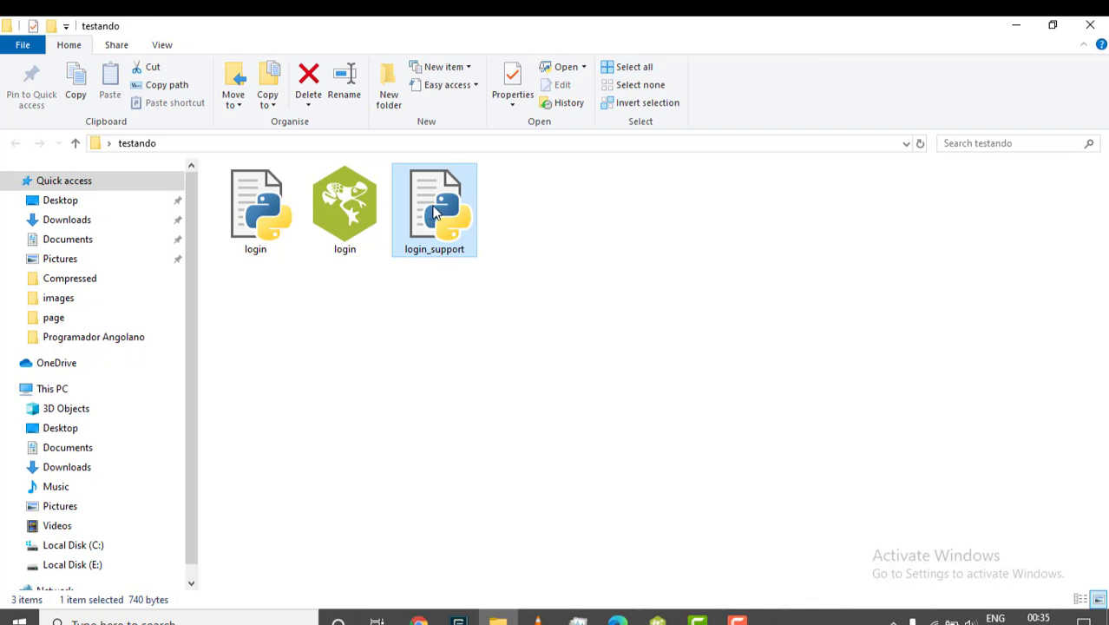
left_click(269, 205)
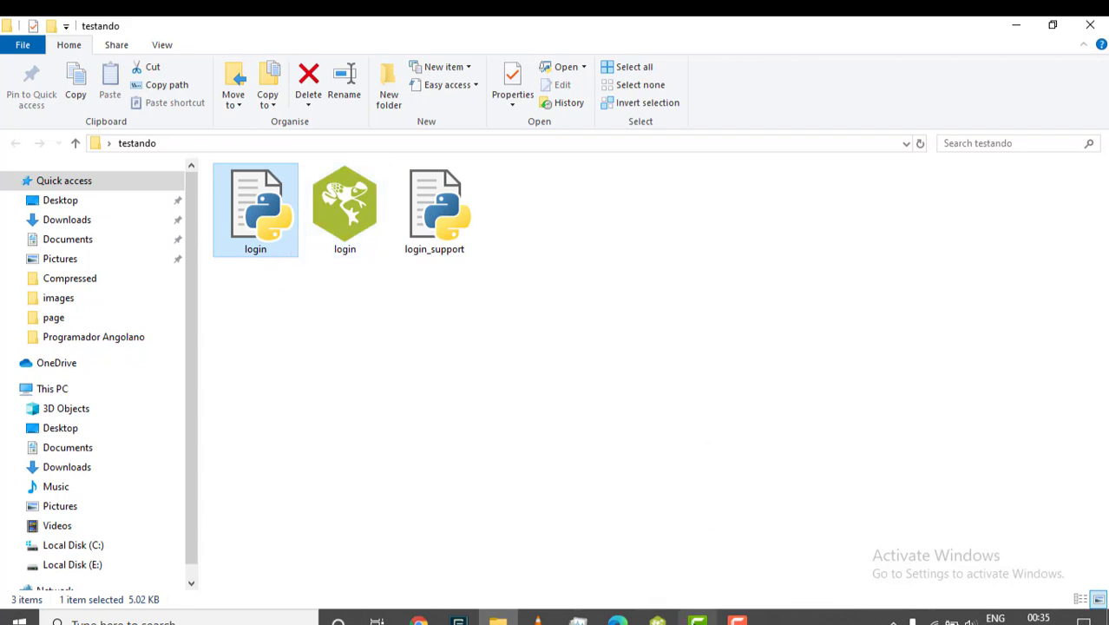
- Switch back to PAGE, move the Widget Toolbar clear of the GUI Console and run login.py
left_click(1016, 24)
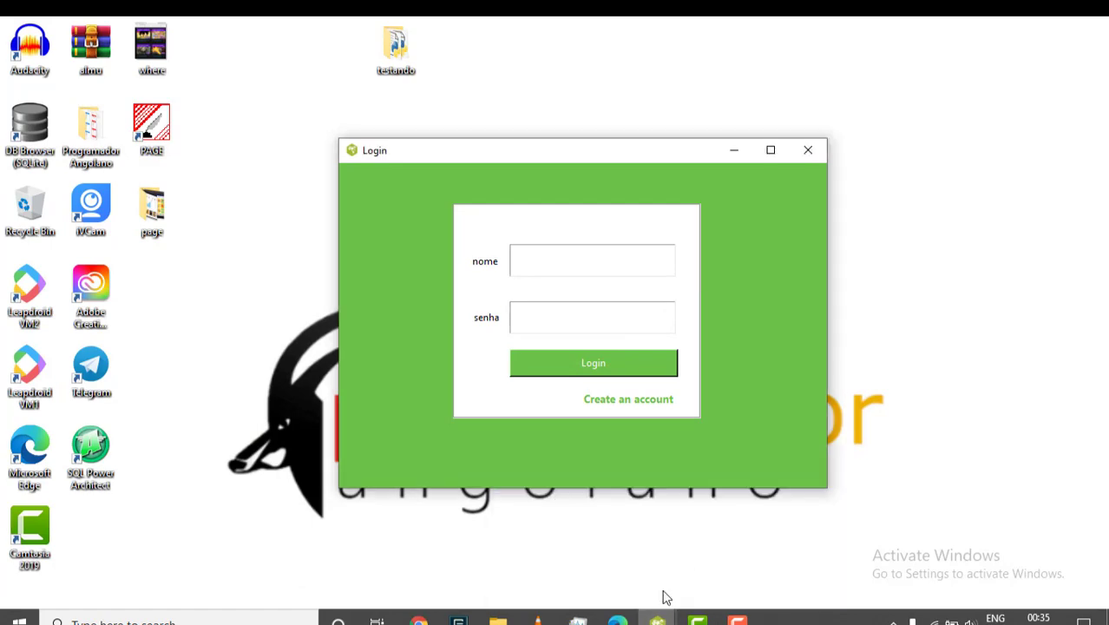
left_click(590, 547)
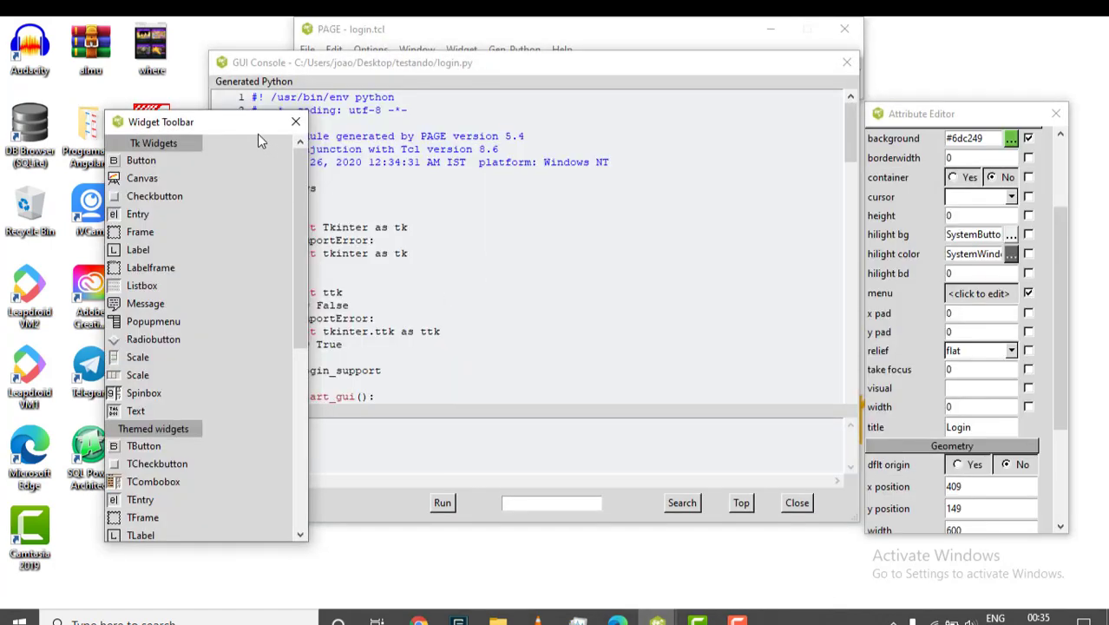
left_click_drag(257, 134, 144, 99)
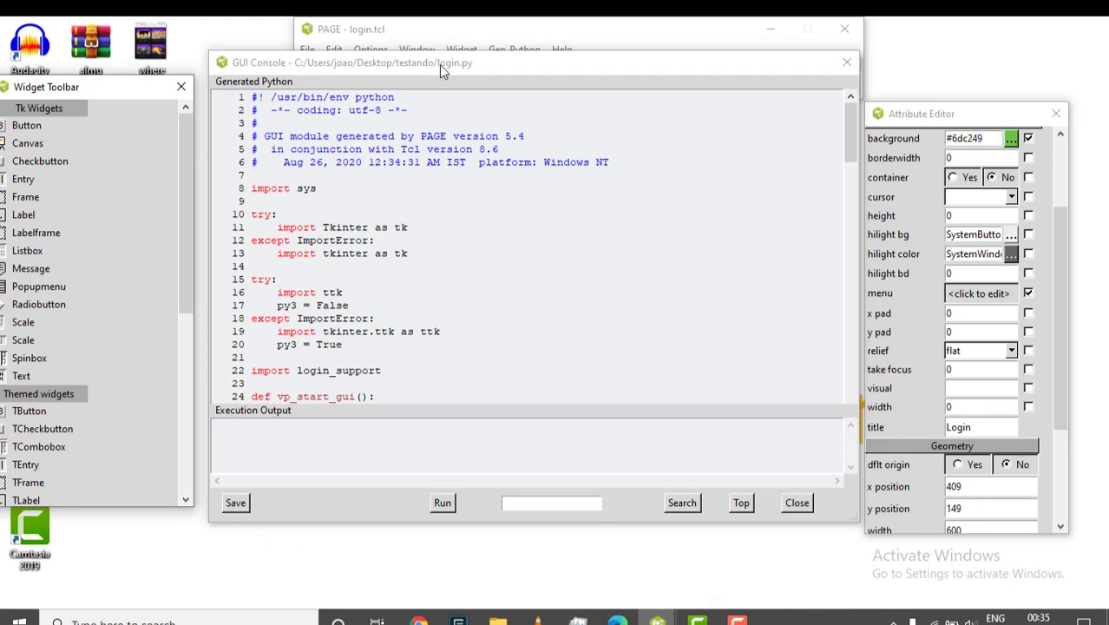
left_click_drag(439, 64, 490, 63)
left_click(491, 502)
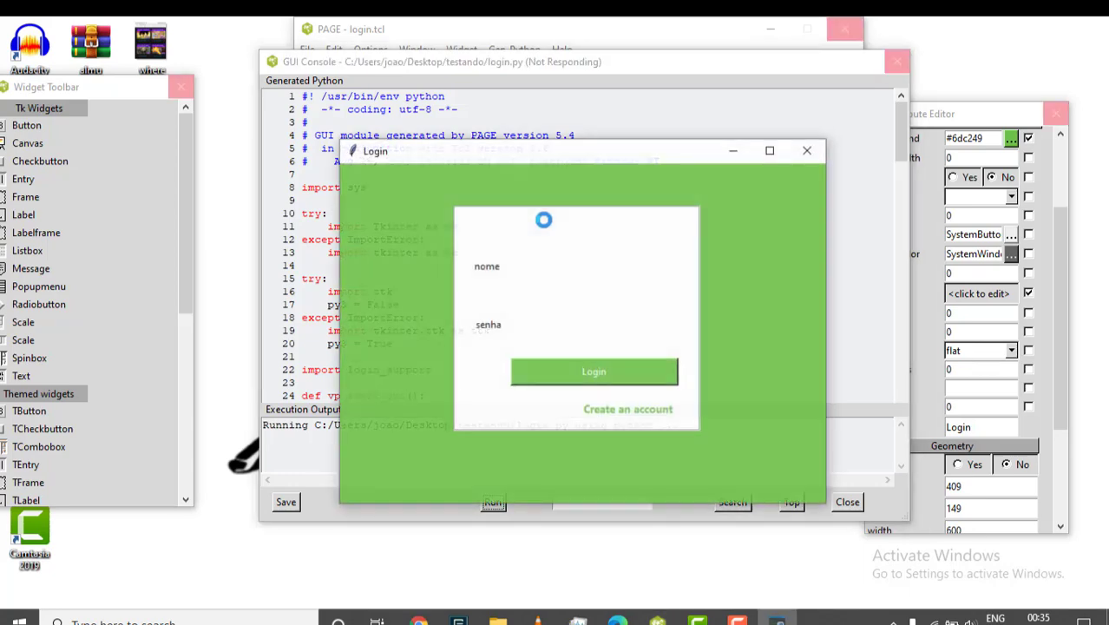
- Test the layout of the running Login window by moving, stretching, narrowing and maximizing it
mouse_move(573, 152)
left_mouse_down()
mouse_move(451, 262)
mouse_move(650, 119)
mouse_move(570, 57)
mouse_move(547, 142)
mouse_move(561, 96)
mouse_move(580, 131)
left_mouse_up()
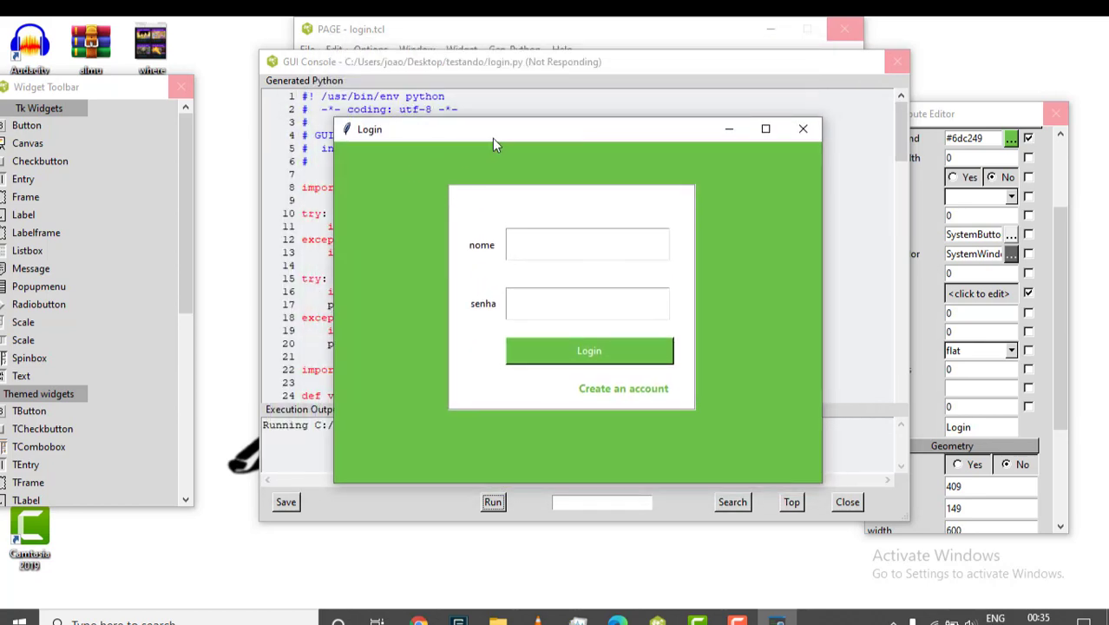
left_click_drag(492, 143, 646, 165)
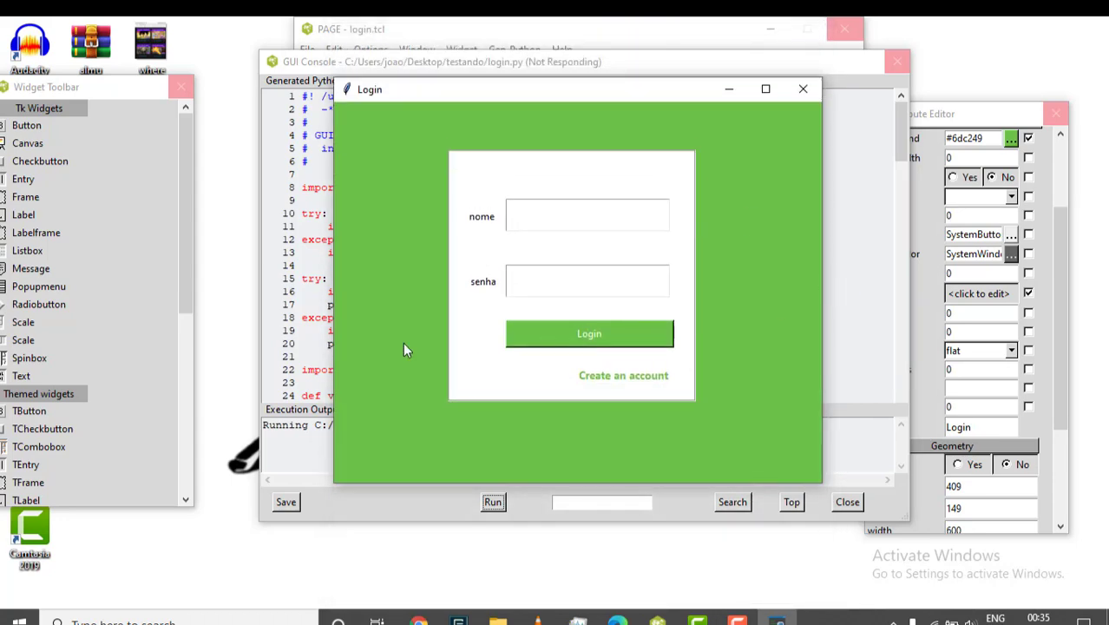
left_click_drag(336, 299, 37, 218)
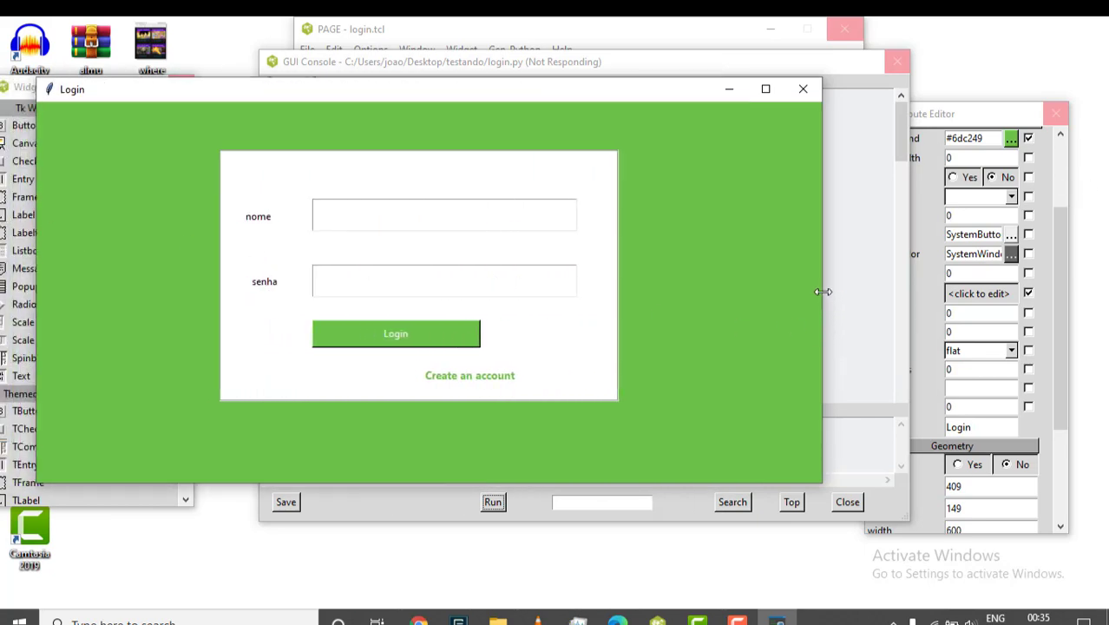
left_click_drag(821, 289, 537, 173)
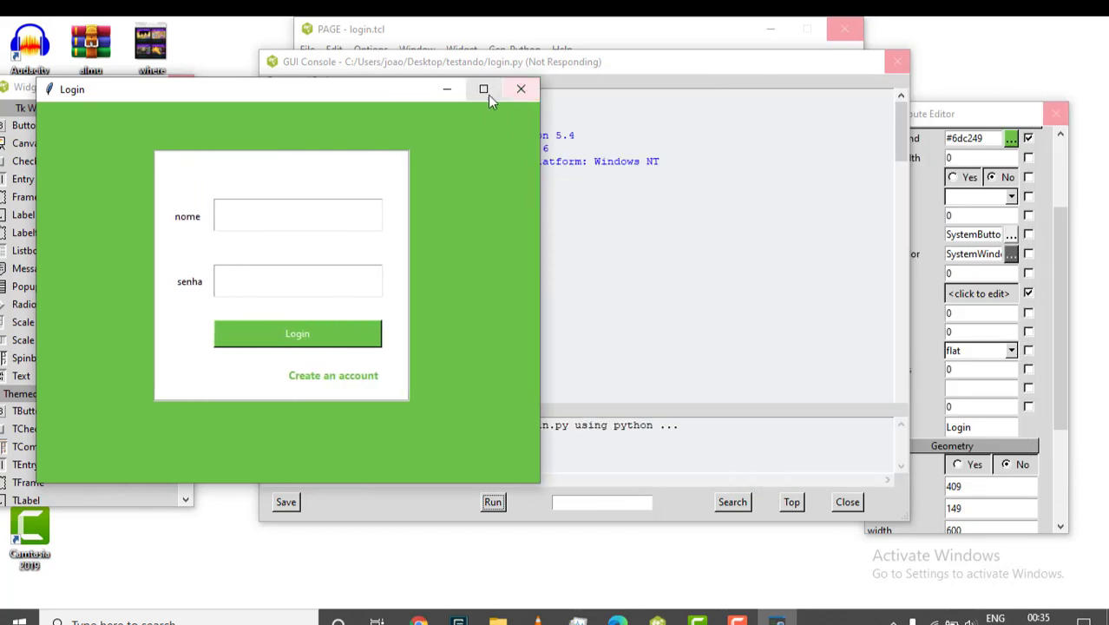
left_click(483, 90)
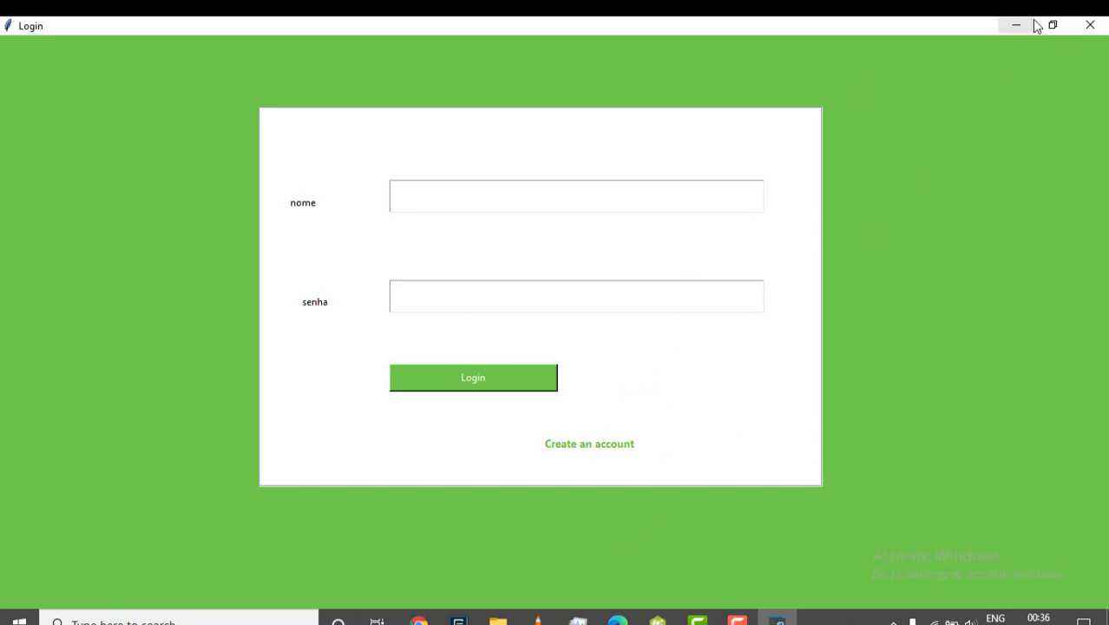
- Close the running Login window, the GUI Console and PAGE
left_click(1089, 25)
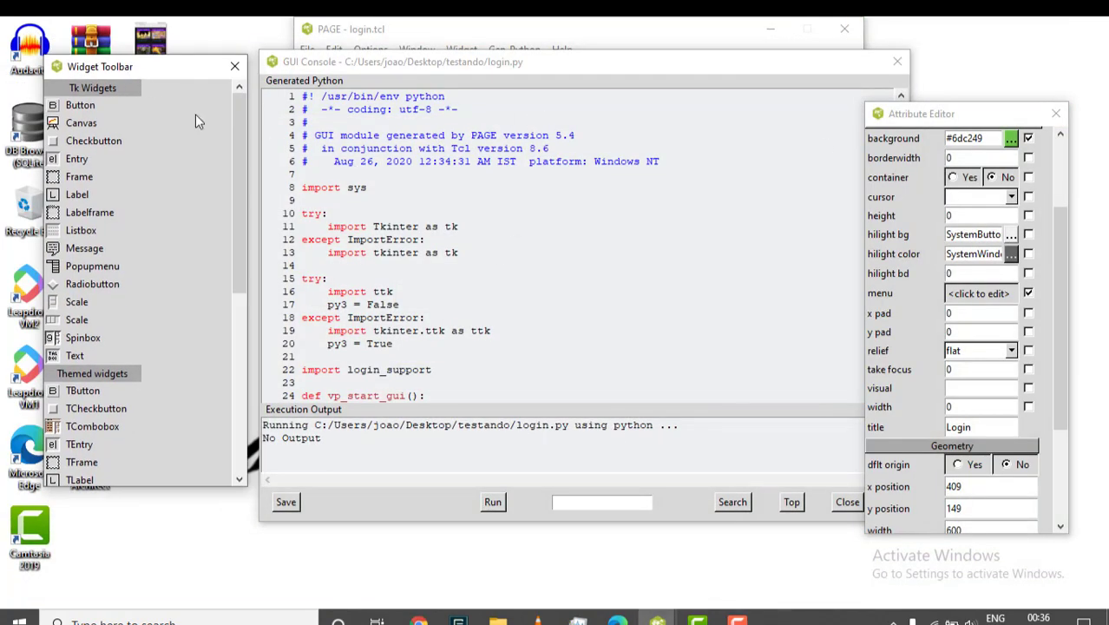
left_click(897, 61)
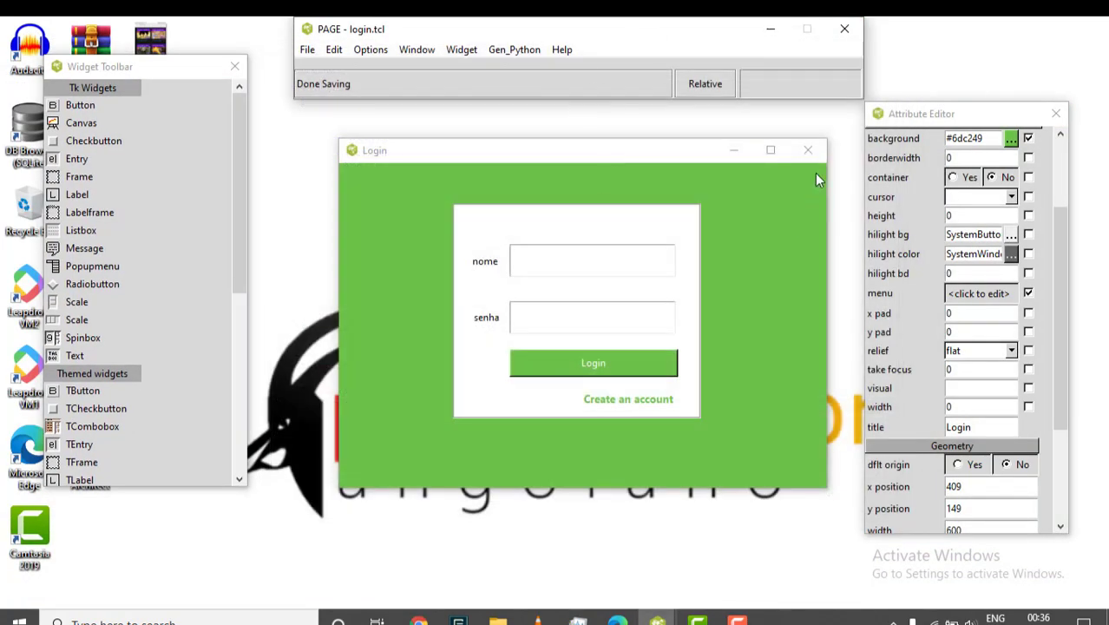
left_click(844, 31)
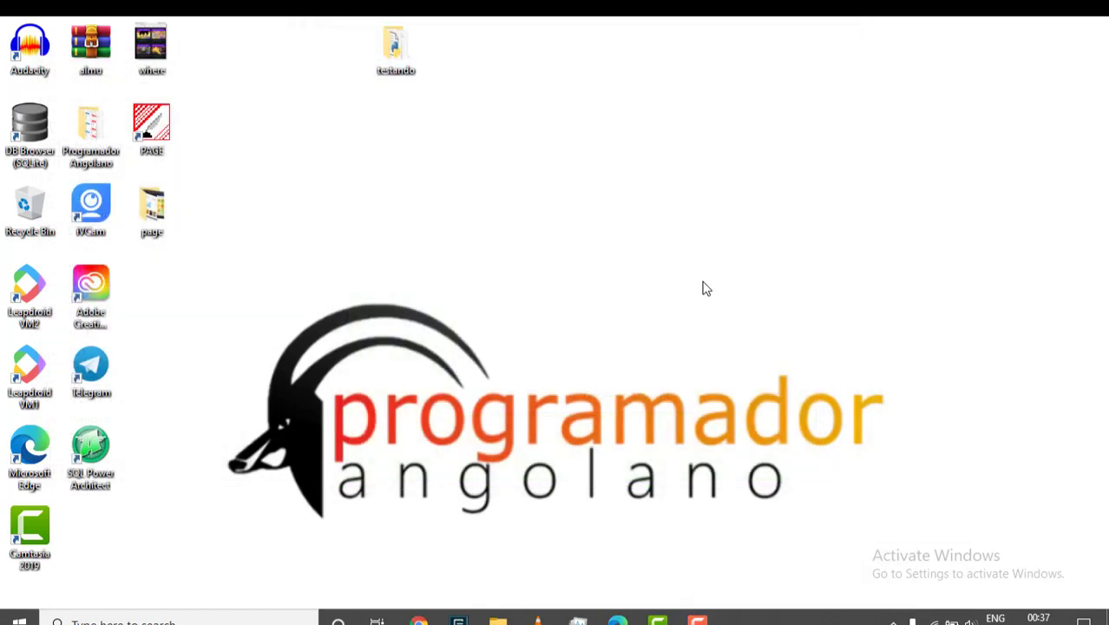
- Open the testando folder in Visual Studio Code and display login_support.py
right_click(391, 68)
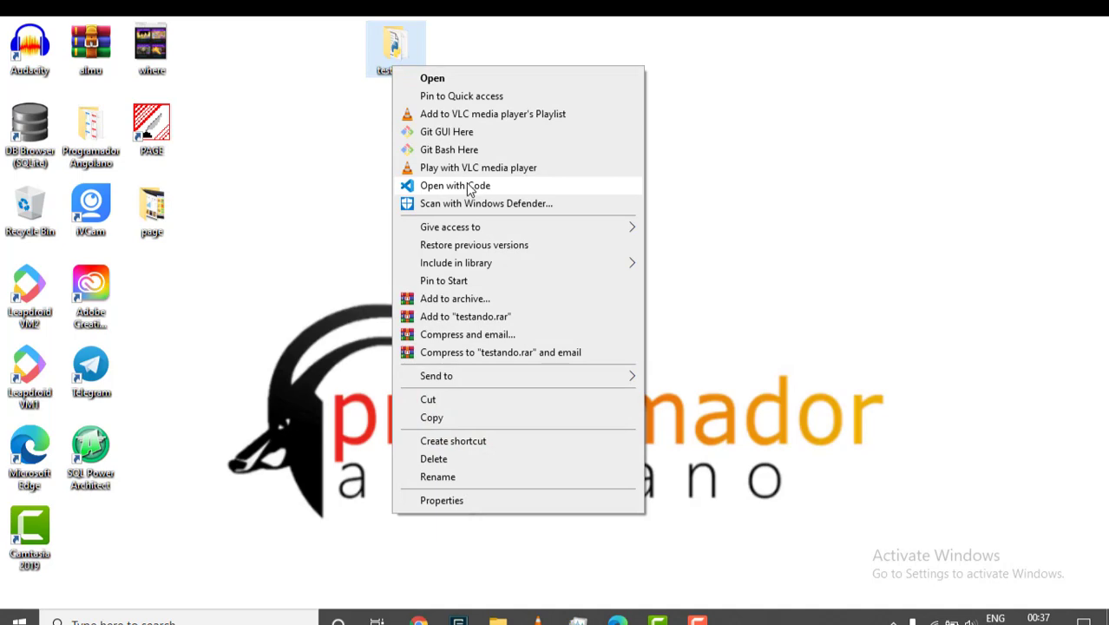
left_click(468, 185)
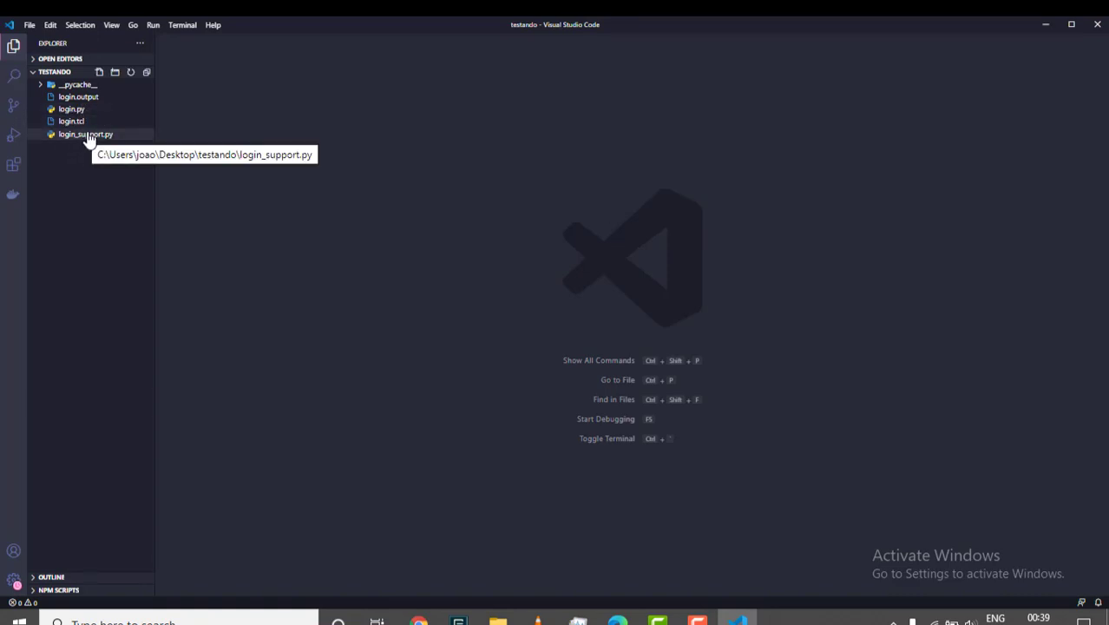
left_click(98, 139)
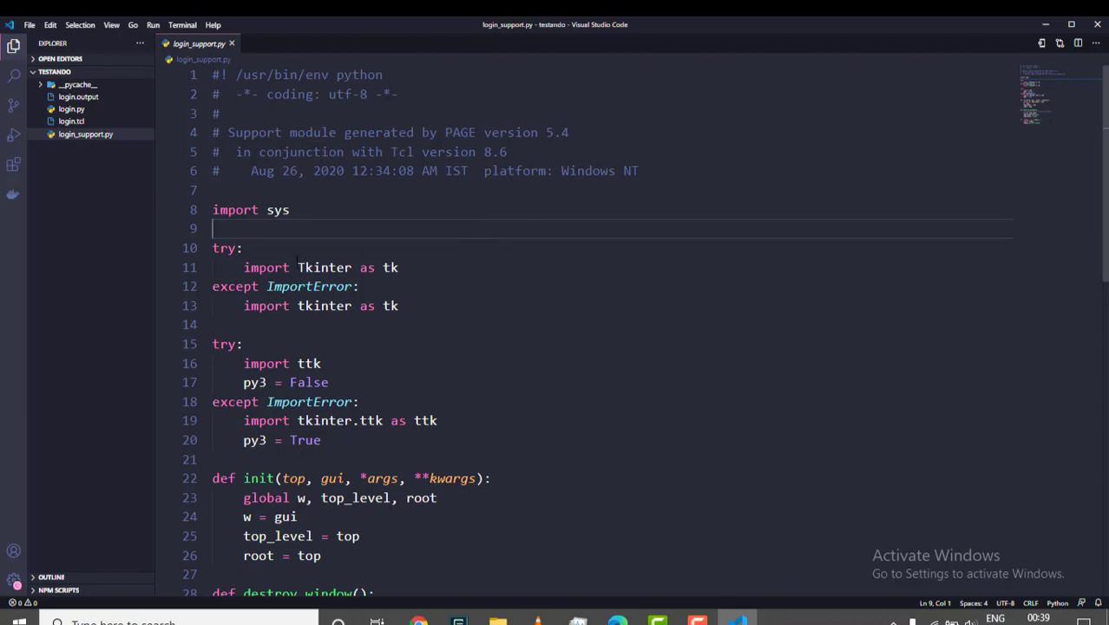
- Examine the code of login_support.py, from the tkinter imports through the init and destroy_window functions to the main block
scroll(263, 213, "down", 1)
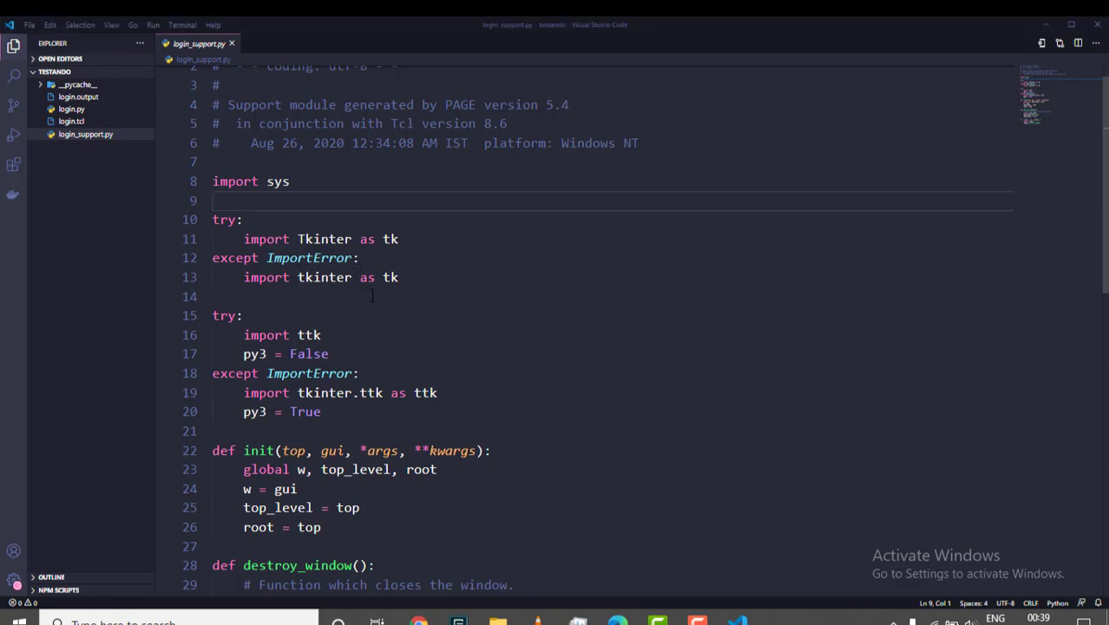
left_click(347, 239)
key("Down")
key("Down")
key("Right")
key("Right")
key("Right")
key("Right")
key("Right")
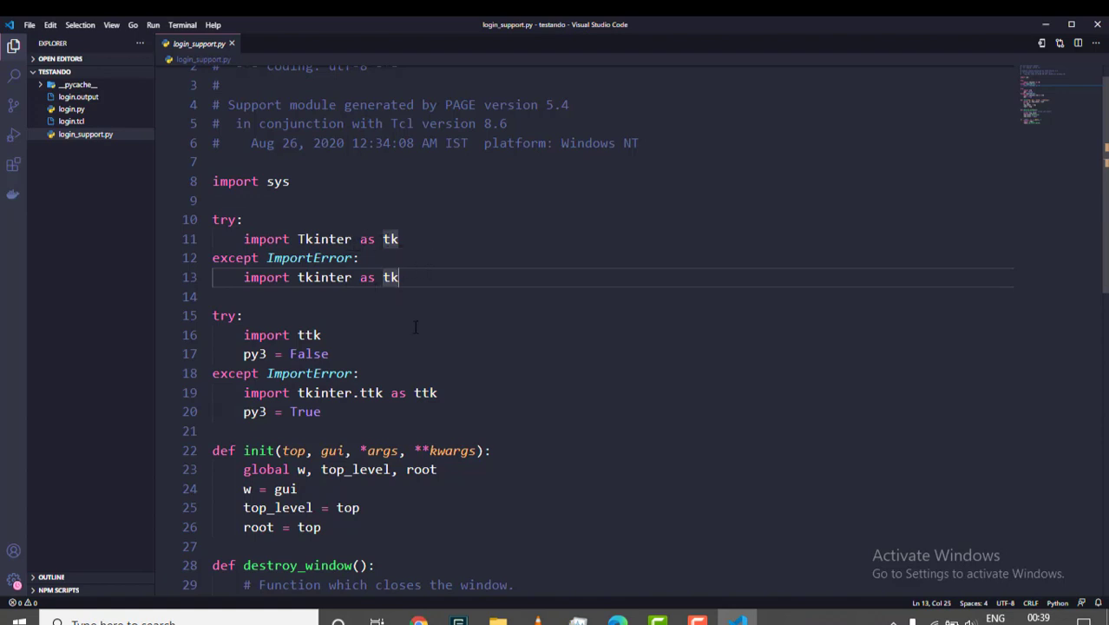
key("Down")
key("Down")
key("Down")
key("Down")
key("Down")
key("Down")
key("Down")
key("Down")
key("Down")
key("Down")
key("Down")
scroll(392, 418, "down", 4)
scroll(368, 542, "up", 4)
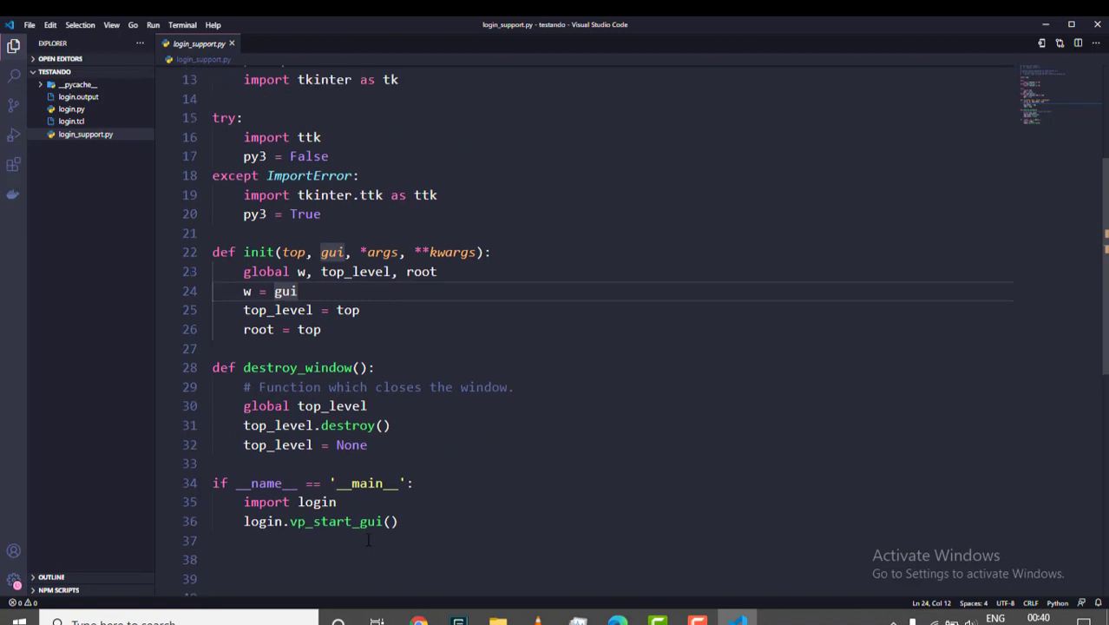
left_click(401, 248)
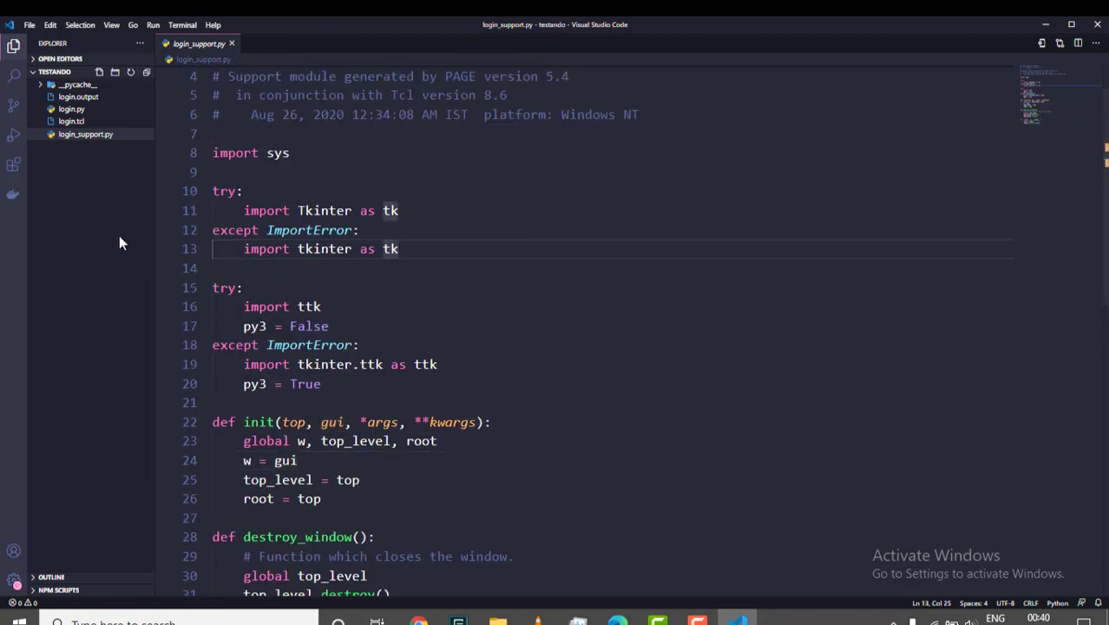
scroll(607, 330, "up", 1)
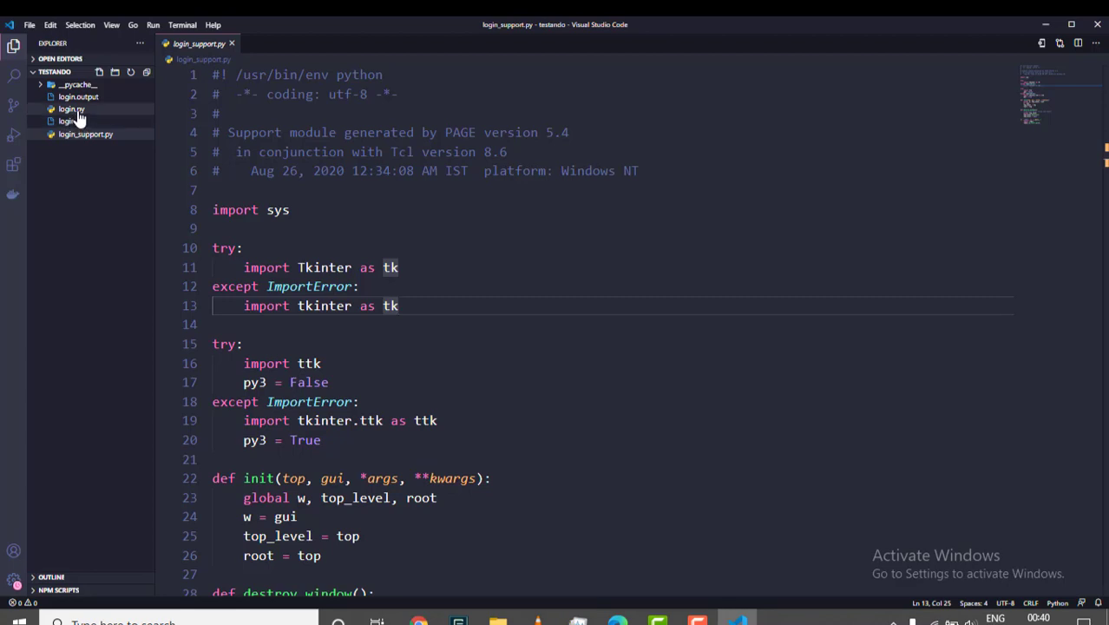
- Open login.py, maximize the editor window and examine the file's imports down to the login_support import
left_click(73, 110)
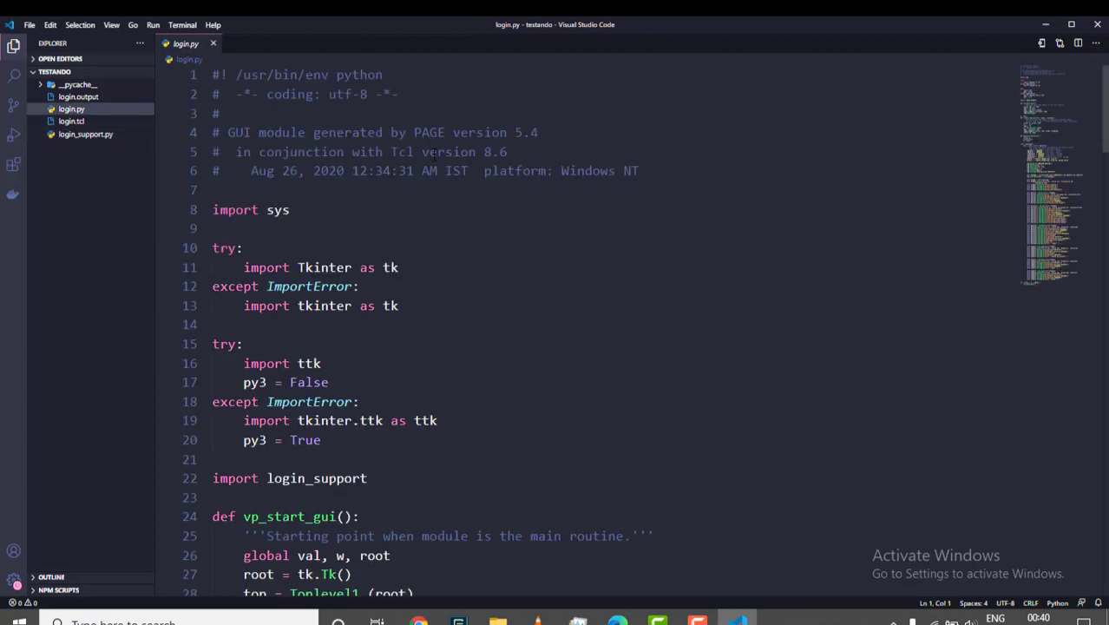
left_click(428, 151)
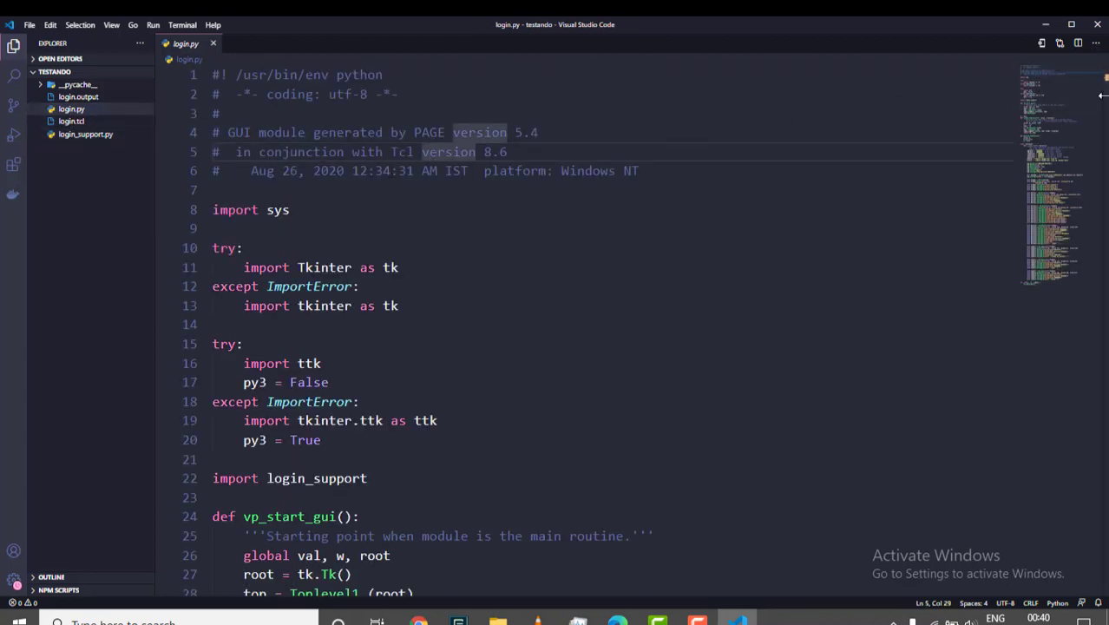
left_click(1072, 26)
scroll(586, 274, "down", 6)
scroll(583, 286, "up", 3)
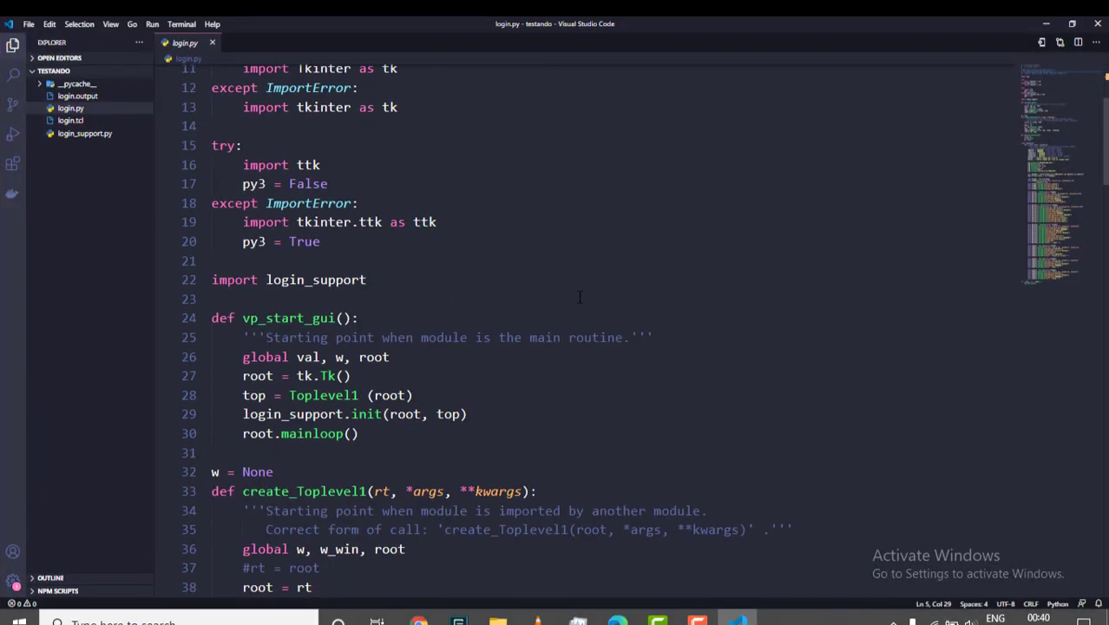
scroll(579, 296, "up", 3)
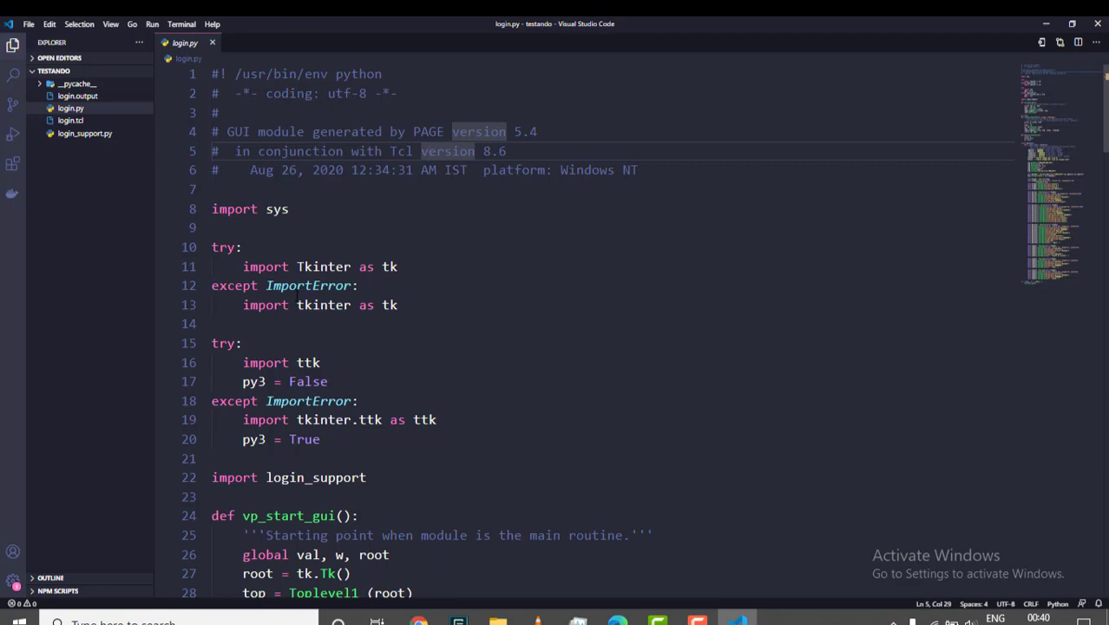
scroll(392, 335, "down", 4)
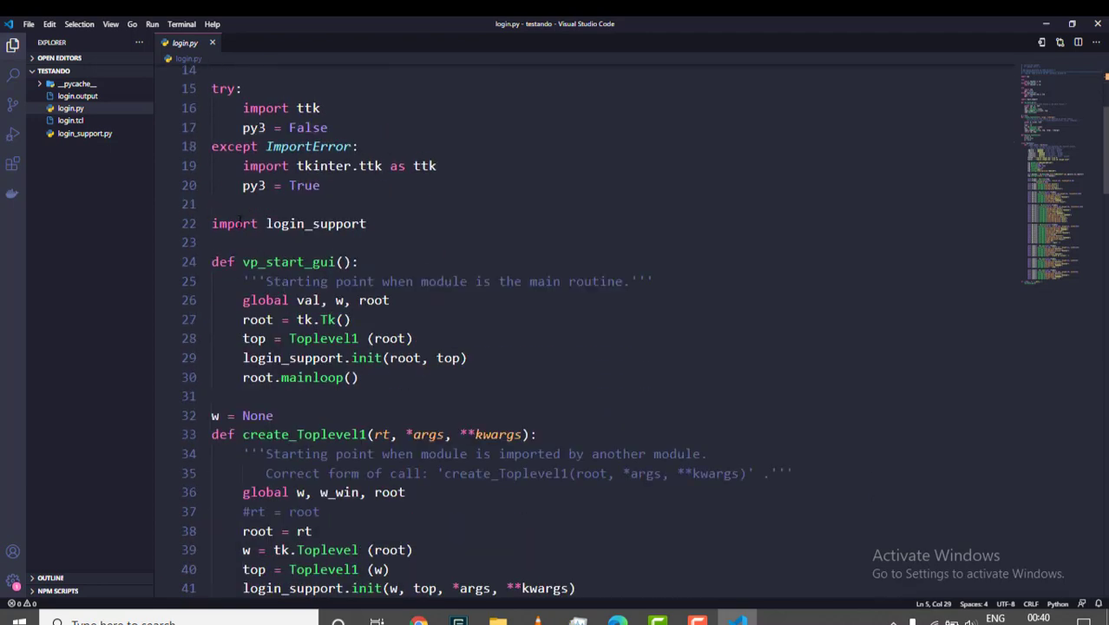
double_click(239, 223)
left_click(350, 224)
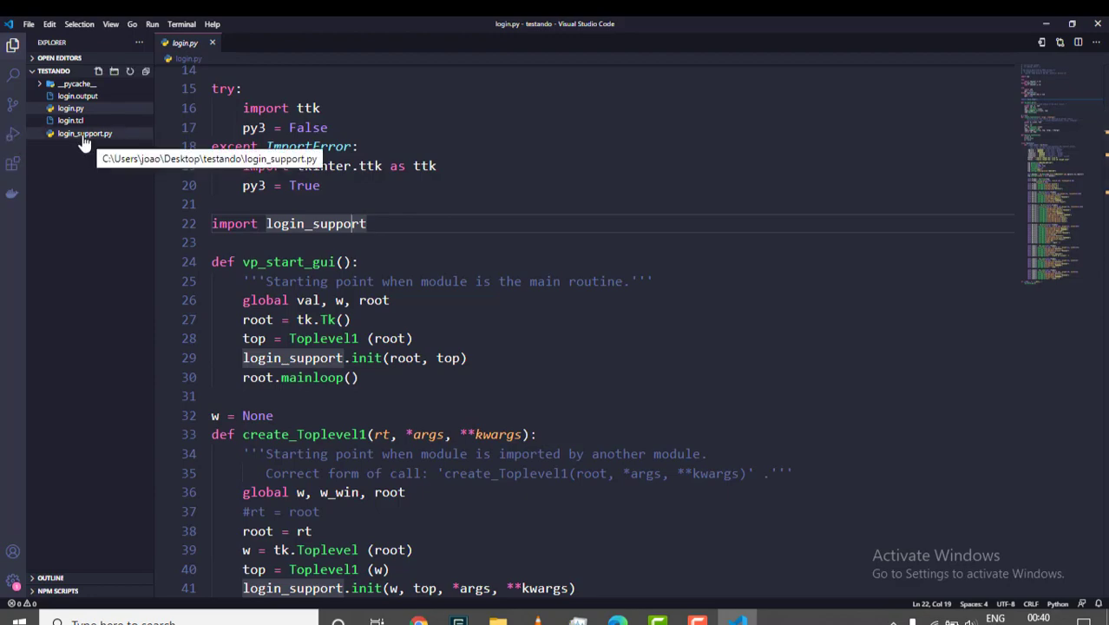
- Look at login_support.py and login.output, and return to login.py
left_click(87, 134)
left_click(77, 96)
left_click(77, 109)
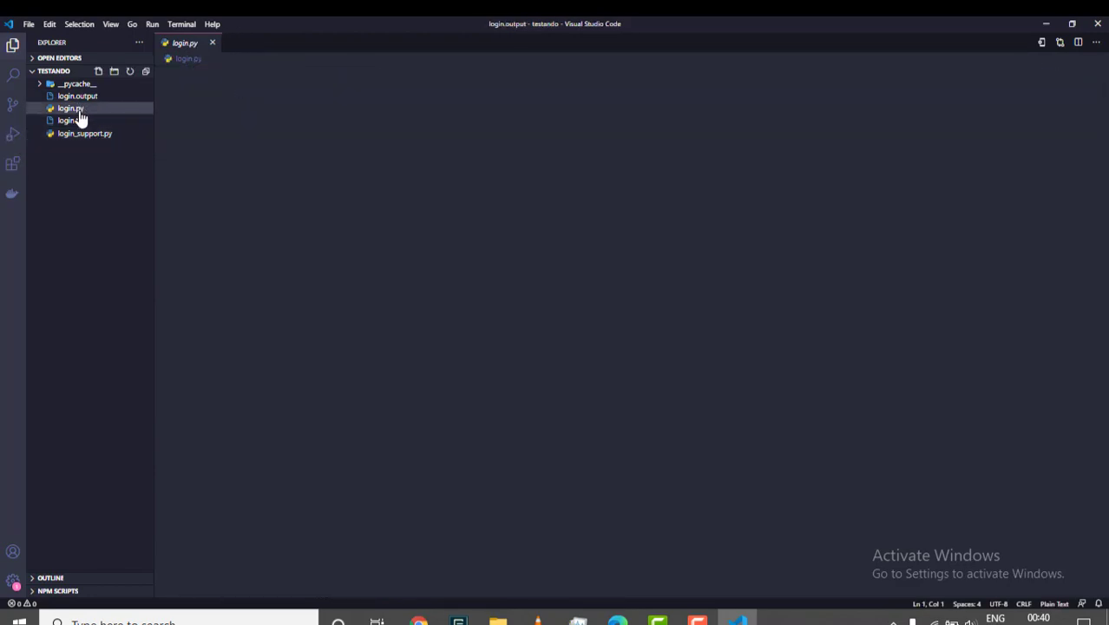
- Examine login.py from the create_Toplevel1 function through the Toplevel1 class's window settings and its frame, entry, button and label definitions
scroll(322, 390, "down", 3)
scroll(321, 390, "down", 1)
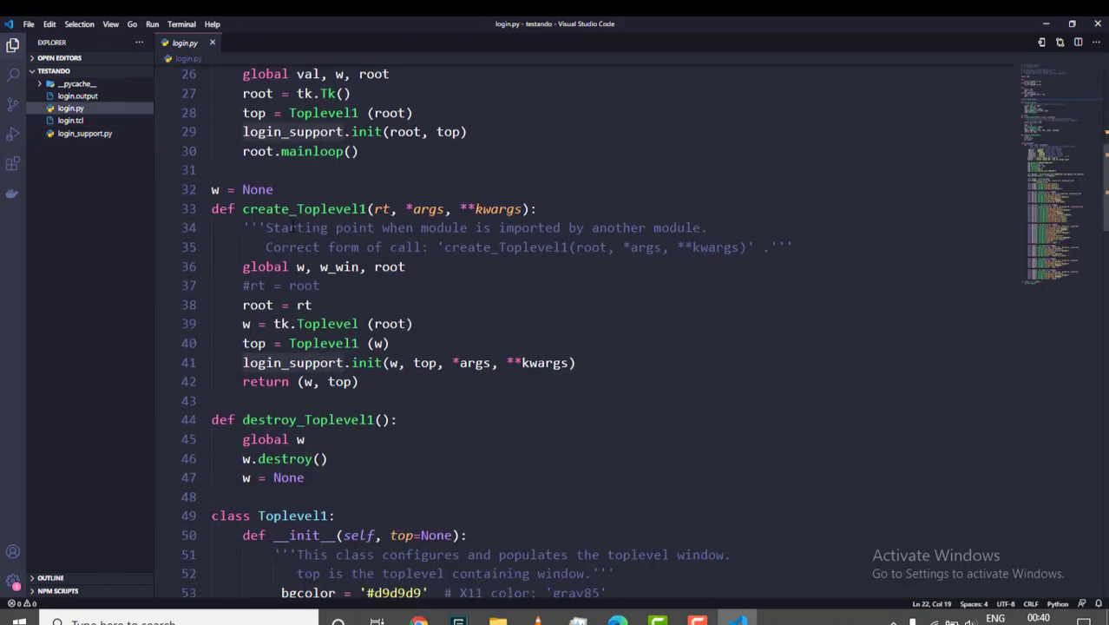
scroll(272, 334, "down", 8)
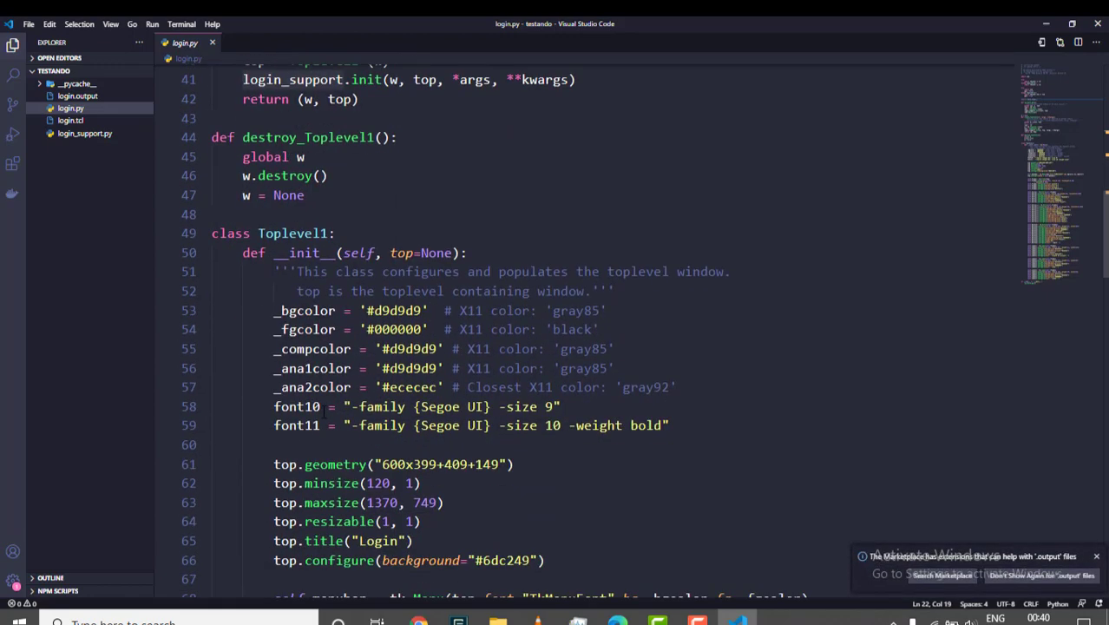
scroll(321, 406, "down", 1)
scroll(370, 321, "down", 2)
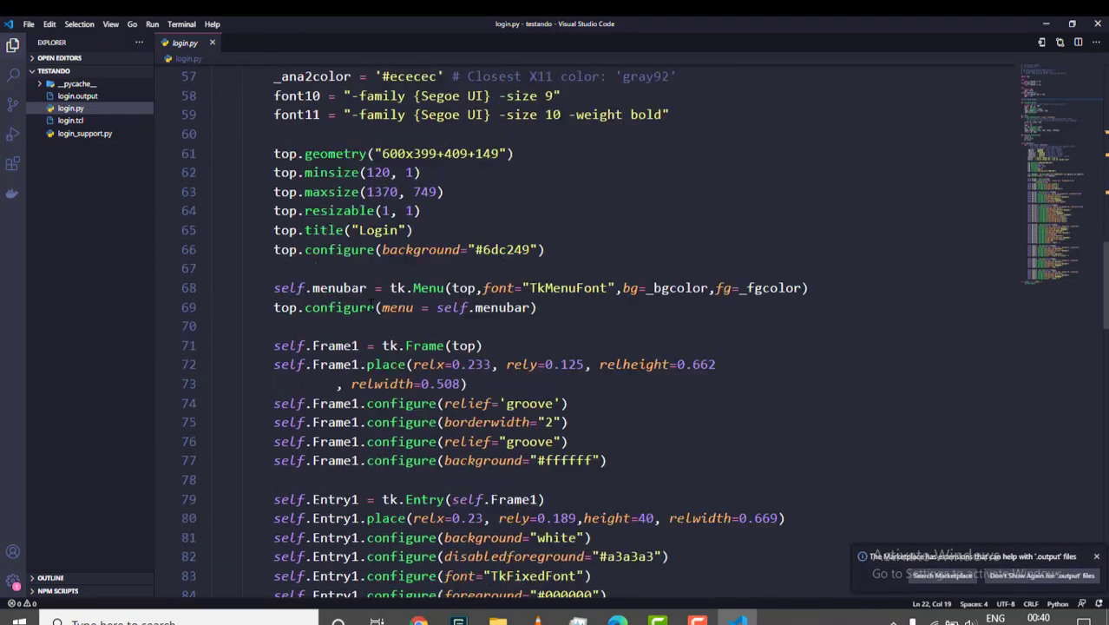
scroll(373, 308, "down", 2)
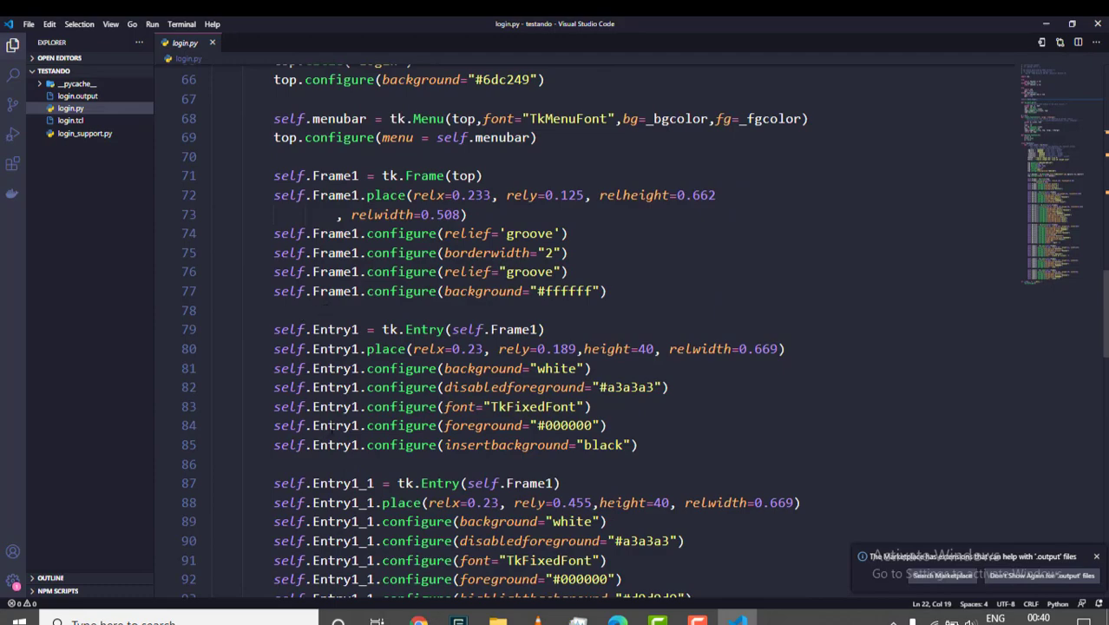
scroll(333, 425, "down", 10)
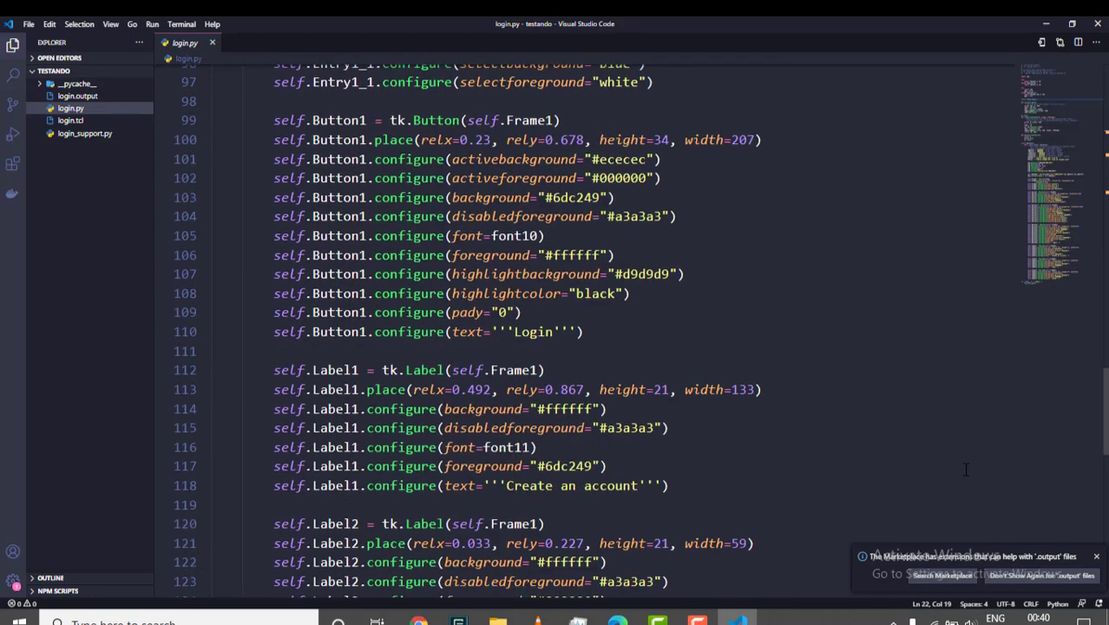